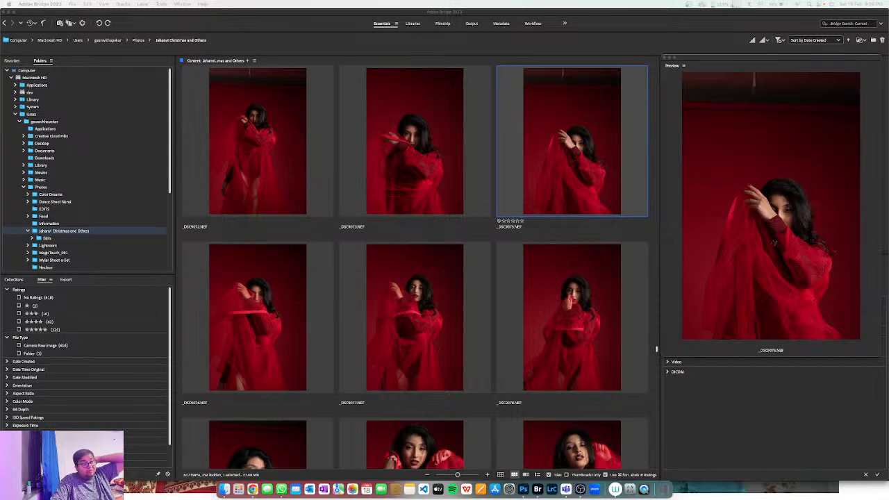
View the photo _DSC9075.NEF full screen and return to the thumbnails
left_click(568, 158)
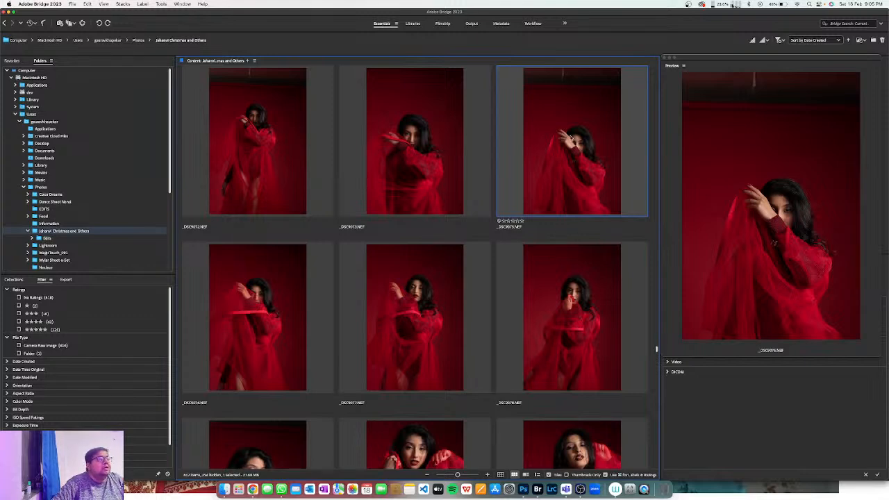
key("space")
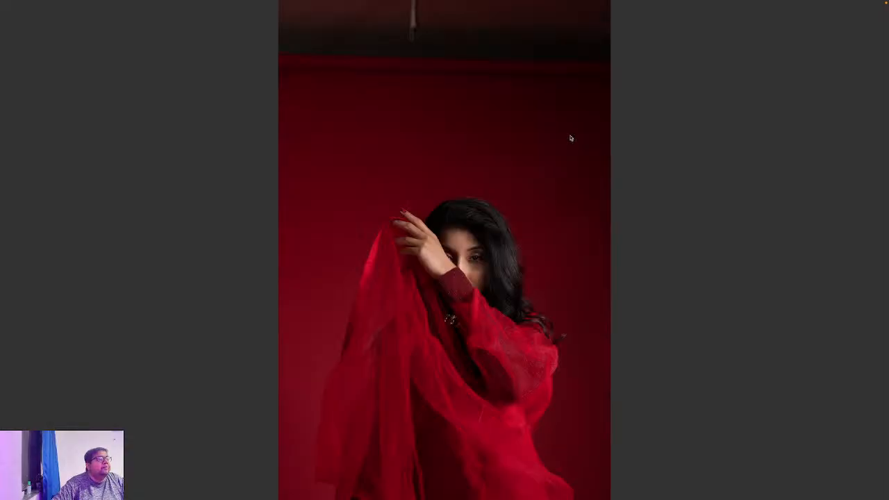
key("space")
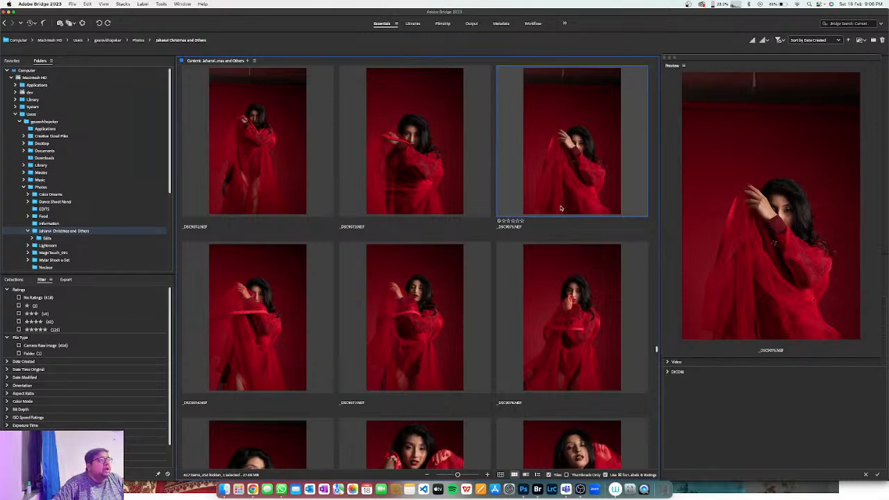
Look over the thumbnails of the darker red-backdrop photos surrounding _DSC9075.NEF
scroll(561, 208, "up", 3)
scroll(561, 208, "up", 6)
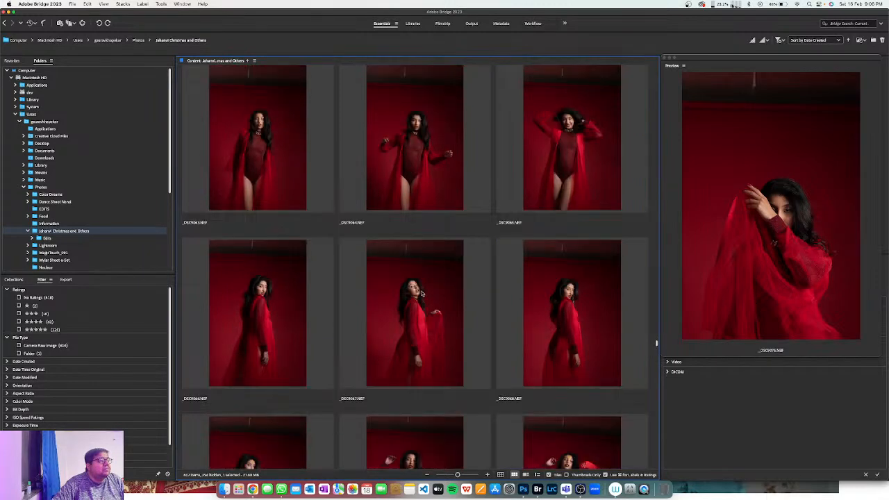
scroll(557, 274, "down", 2)
scroll(564, 265, "down", 10)
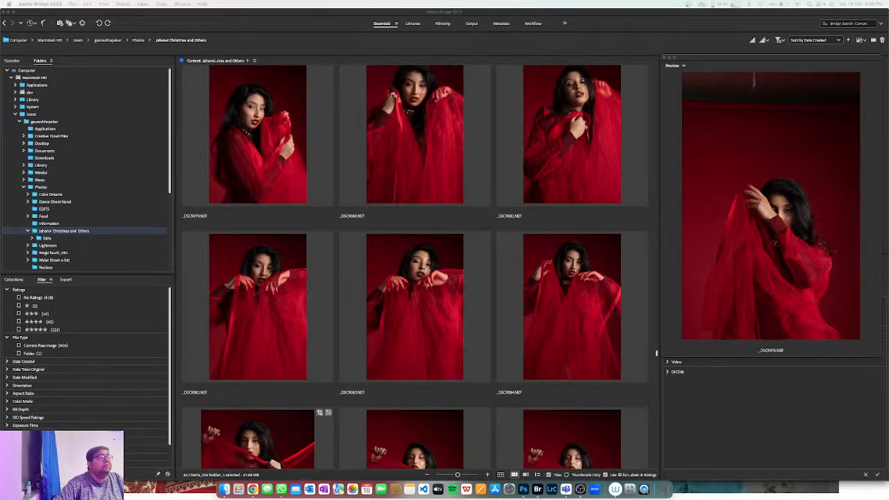
left_click(539, 284)
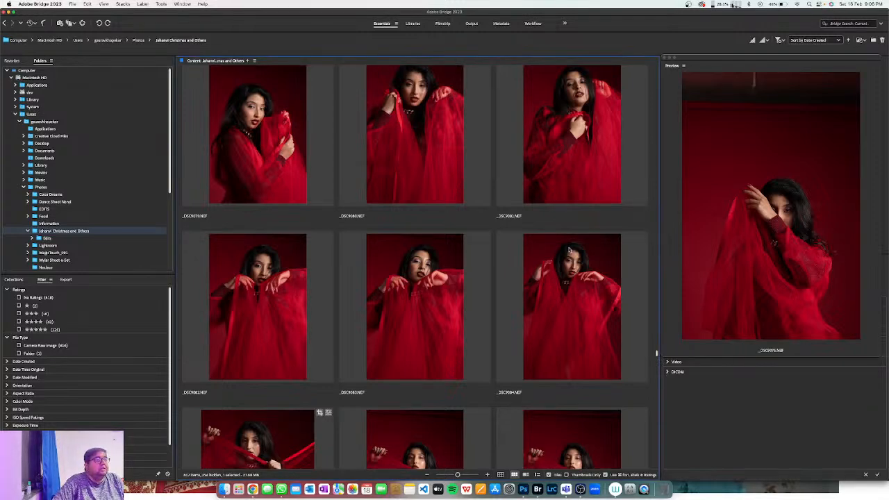
scroll(568, 251, "down", 5)
scroll(568, 251, "up", 10)
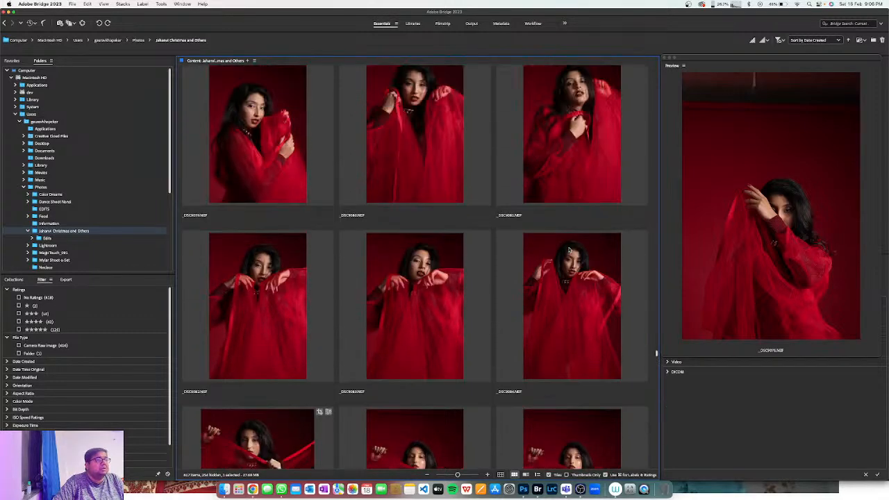
scroll(568, 252, "up", 7)
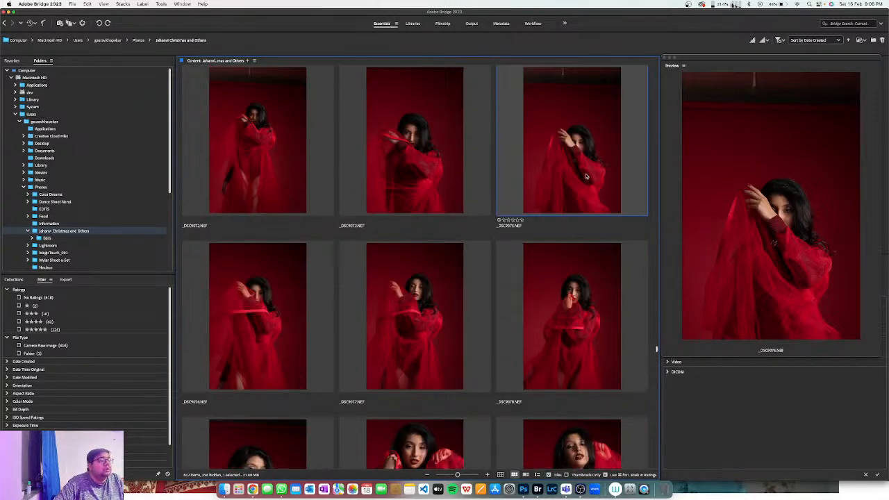
Go back to the start of the red-backdrop series and view its first photo, _DSC9011.NEF, full screen
scroll(555, 186, "up", 5)
scroll(556, 186, "up", 8)
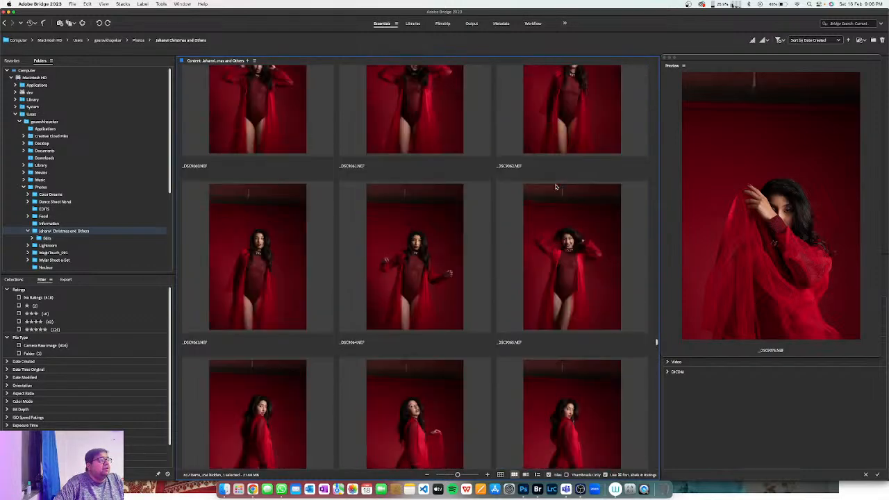
scroll(556, 186, "up", 20)
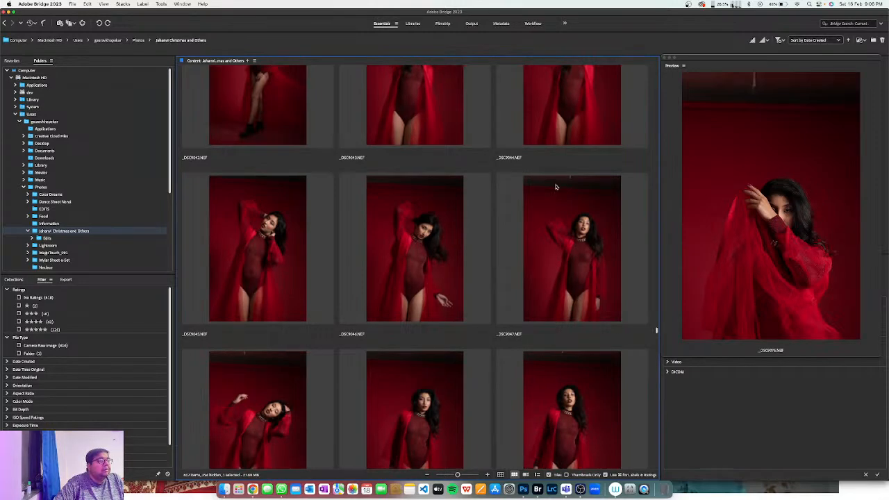
scroll(555, 186, "up", 15)
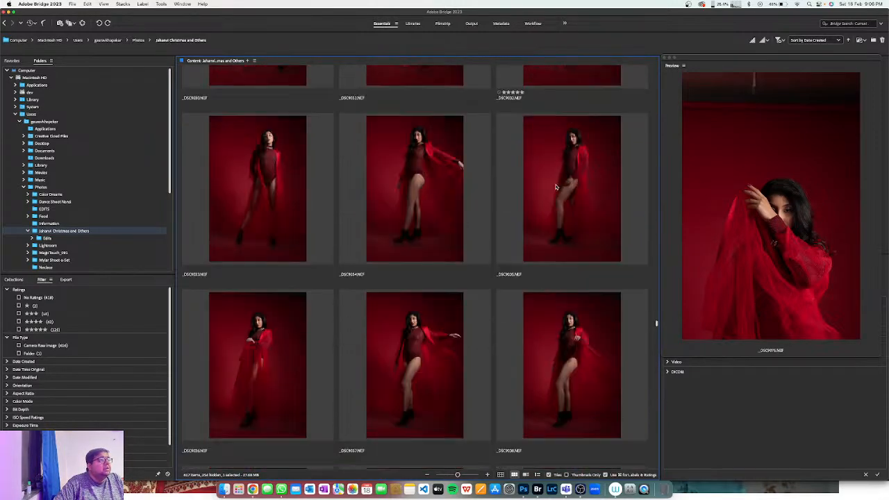
scroll(555, 186, "up", 15)
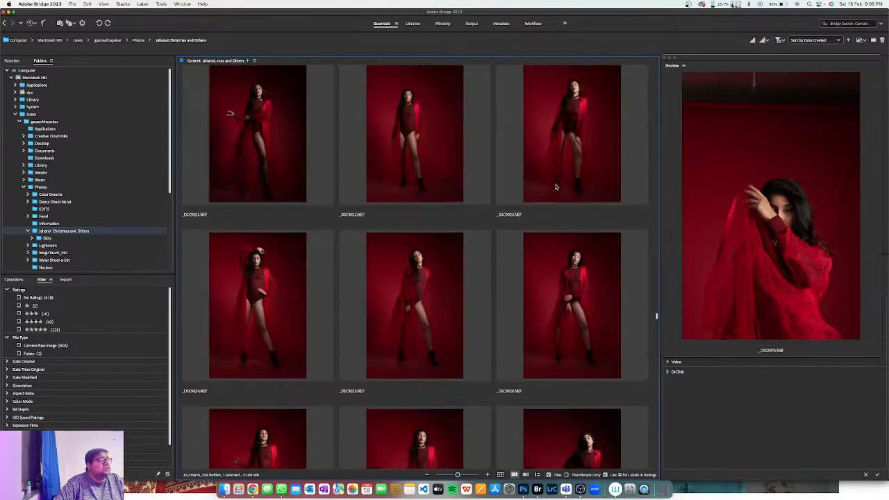
scroll(556, 186, "up", 4)
scroll(555, 186, "up", 10)
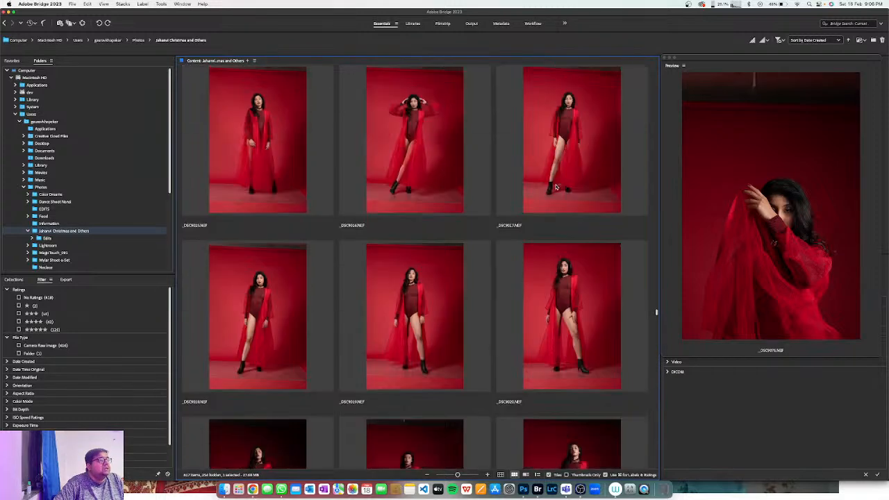
scroll(555, 186, "up", 1)
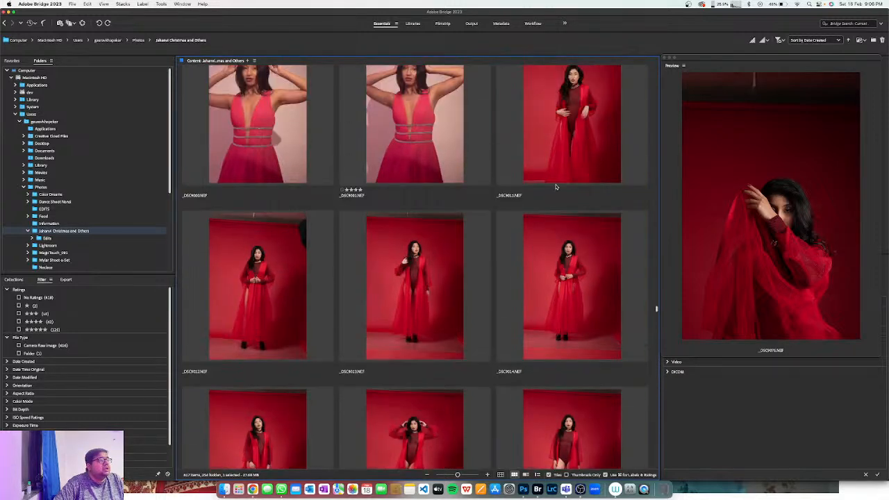
left_click(574, 196)
key("space")
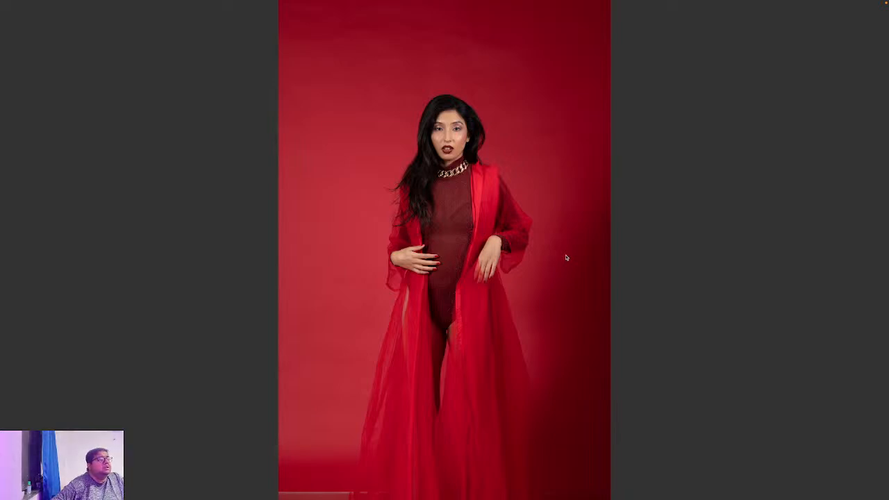
Review the brightly lit red-backdrop photos full screen, from _DSC9012.NEF up to the first darker shot, _DSC9021.NEF
key("Right")
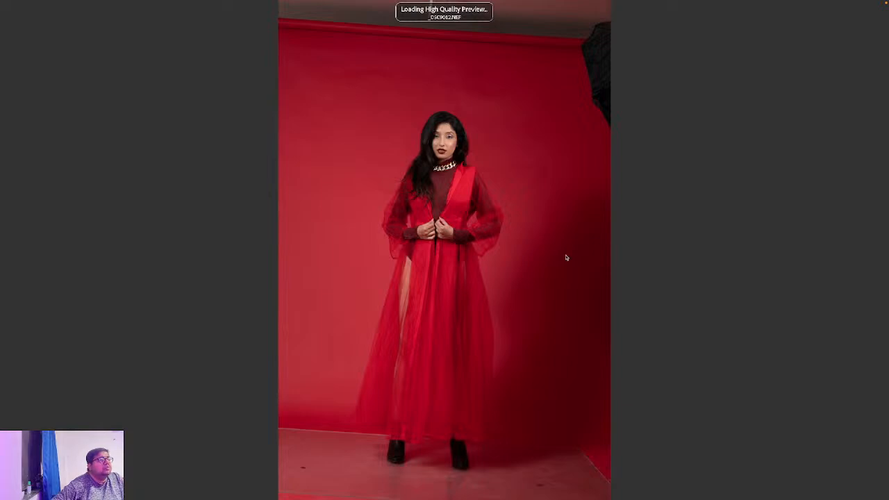
key("Right")
key("Right")
key("Right")
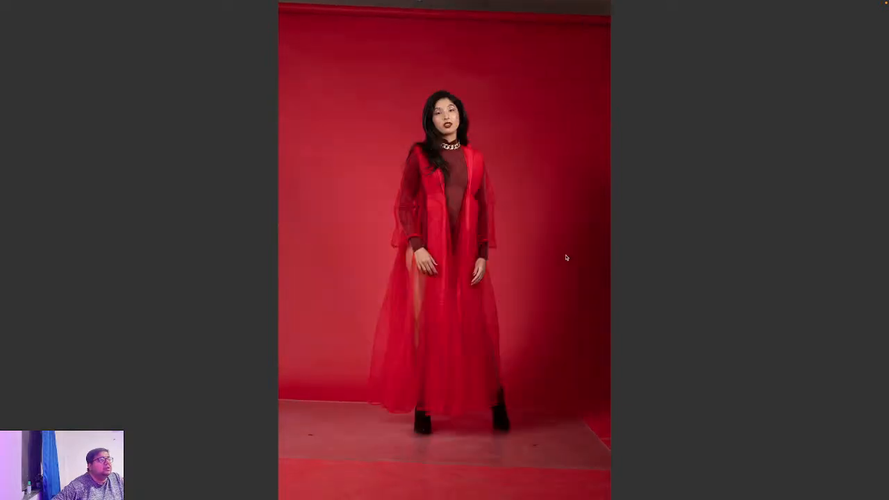
key("Right")
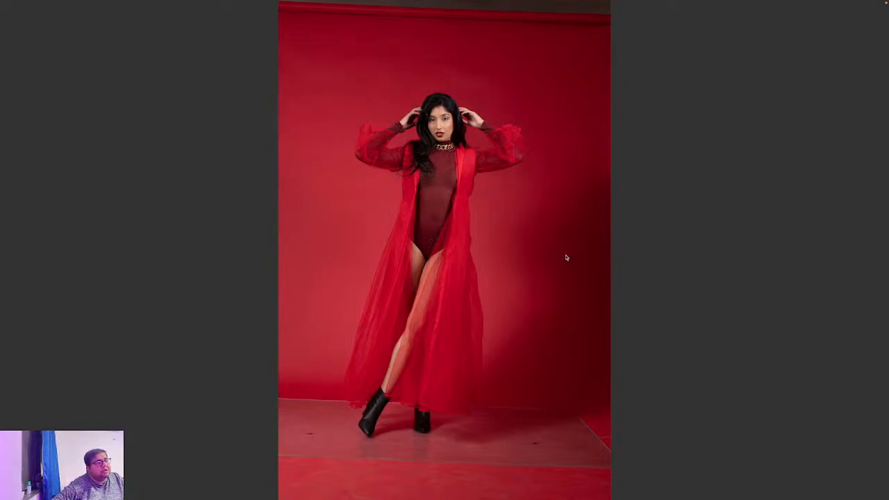
key("Right")
key("Right")
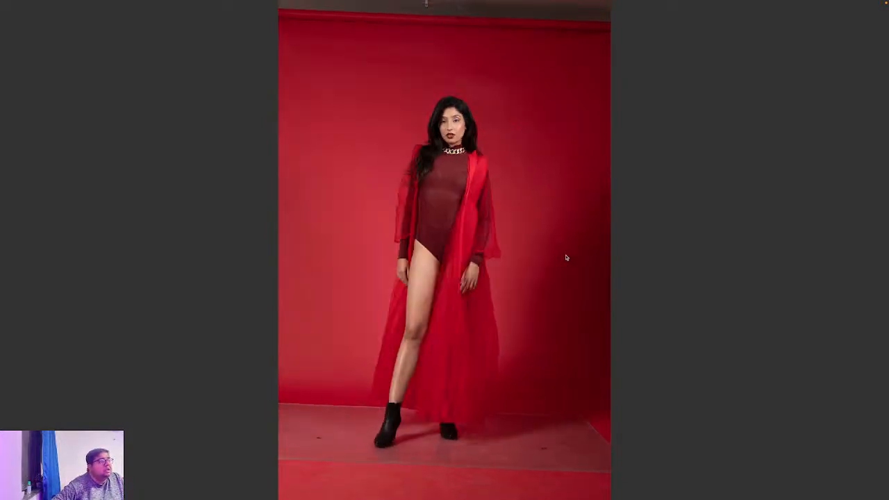
key("Right")
key("Right")
key("Right")
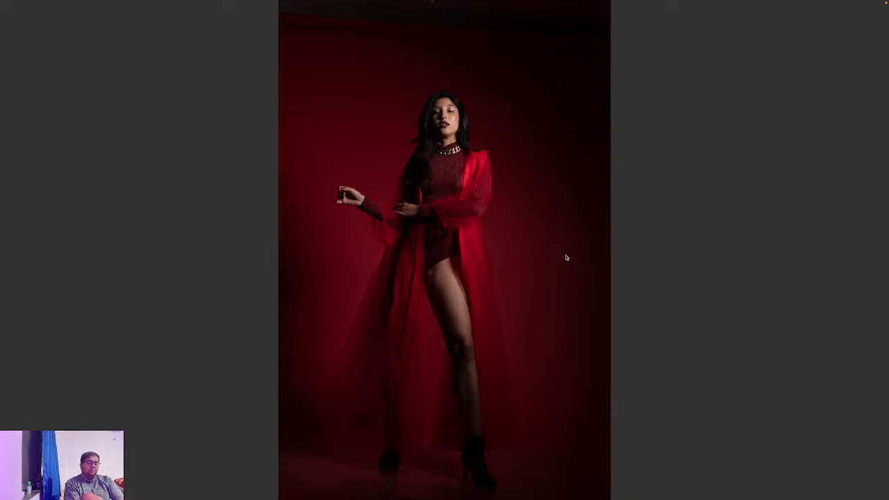
Examine the lighting and poses in the low-key full-length shots that follow _DSC9021.NEF
key("Right")
key("Right")
key("Right")
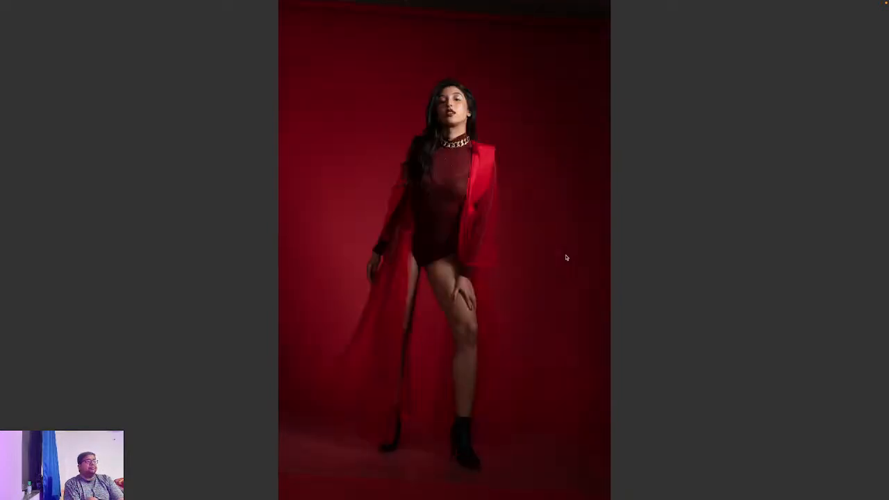
key("Right")
key("Right")
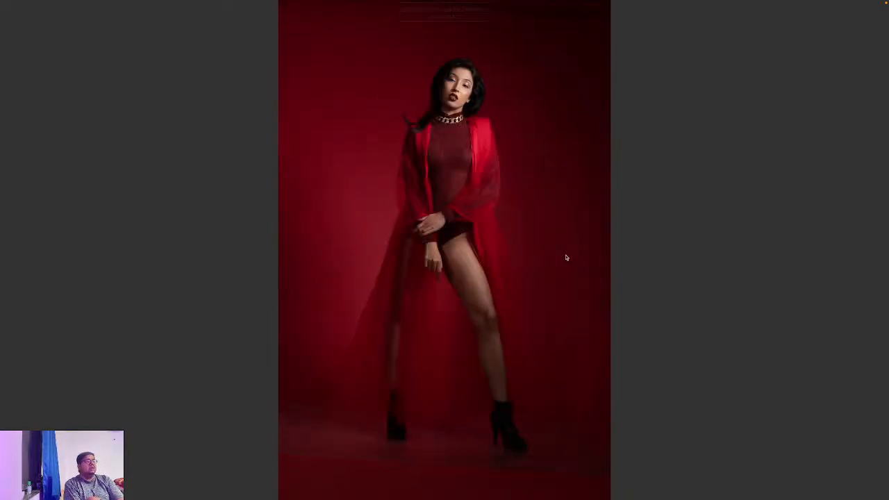
key("Right")
key("Right")
key("Right")
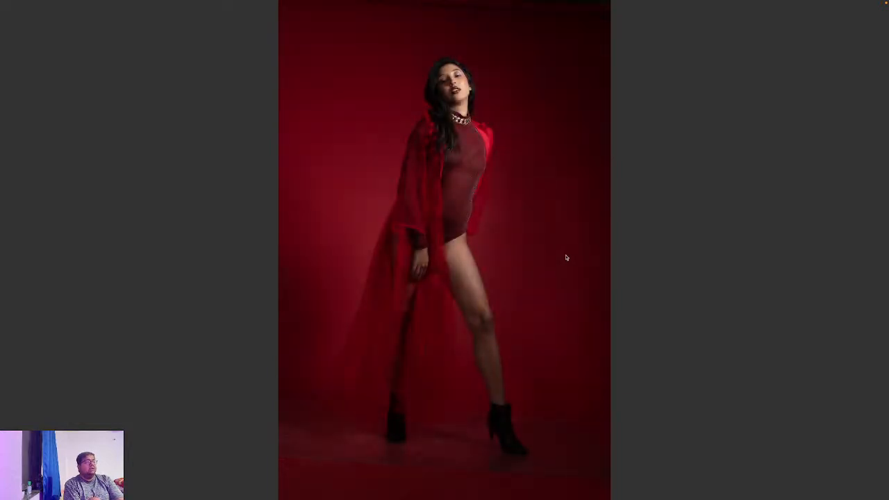
key("Right")
key("Right")
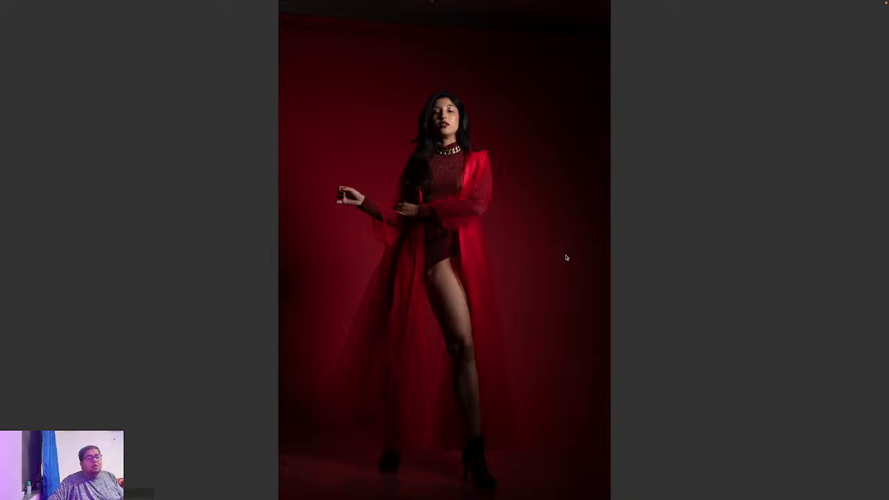
Compare the first few low-key shots once more, ending back on _DSC9021.NEF
key("Right")
key("Right")
key("Right")
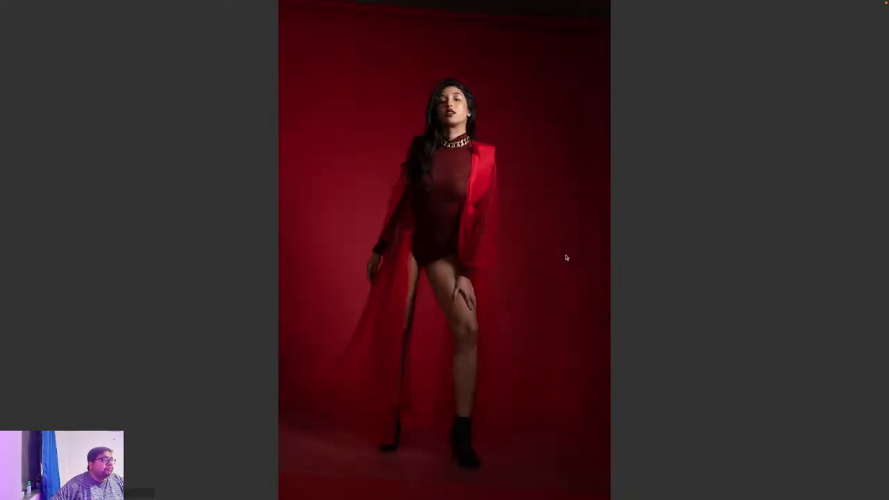
key("Right")
key("Right")
key("Right")
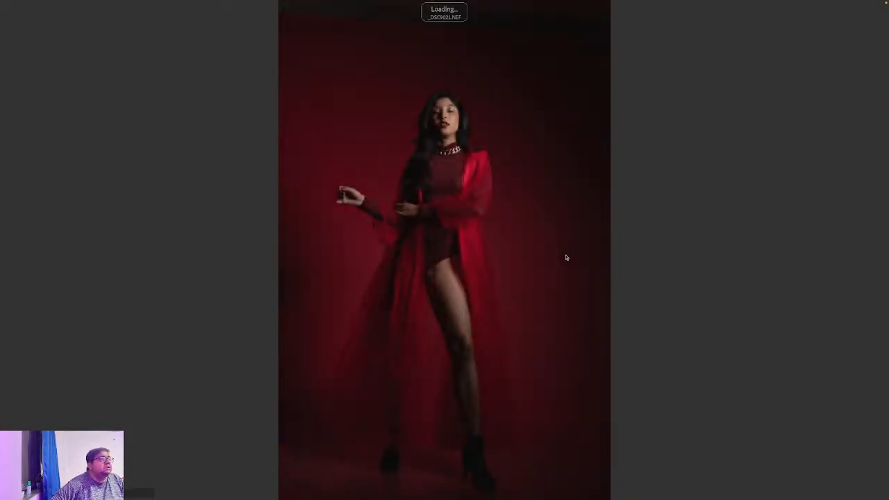
Review the successive low-key poses after _DSC9021.NEF, up to the darker shot of the model leaning on her knee
key("Right")
key("Right")
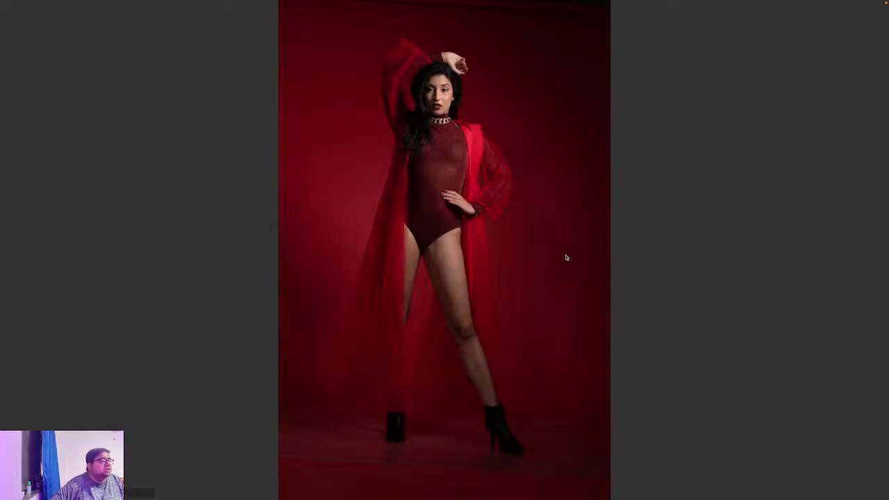
key("Right")
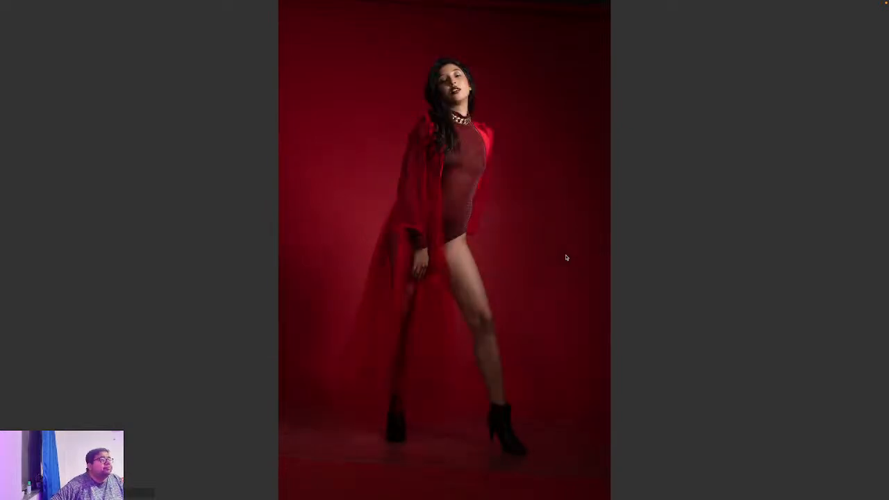
key("Right")
key("Right")
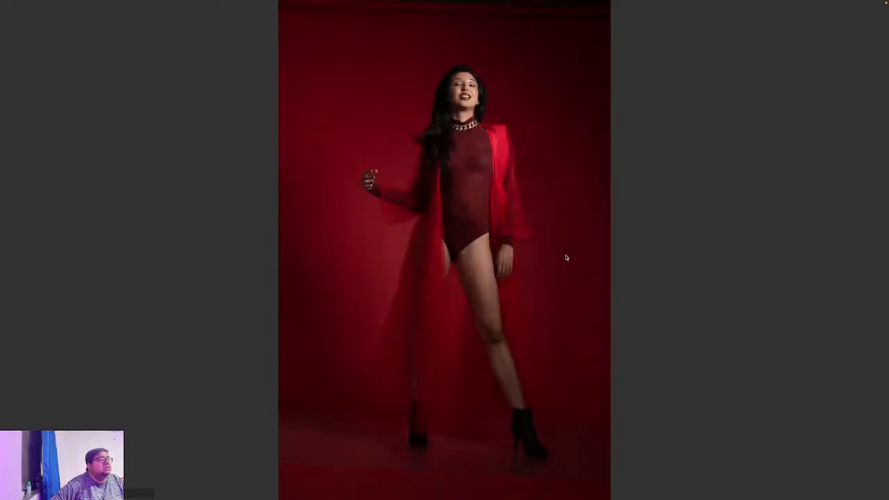
key("Right")
key("Right")
key("Left")
key("Right")
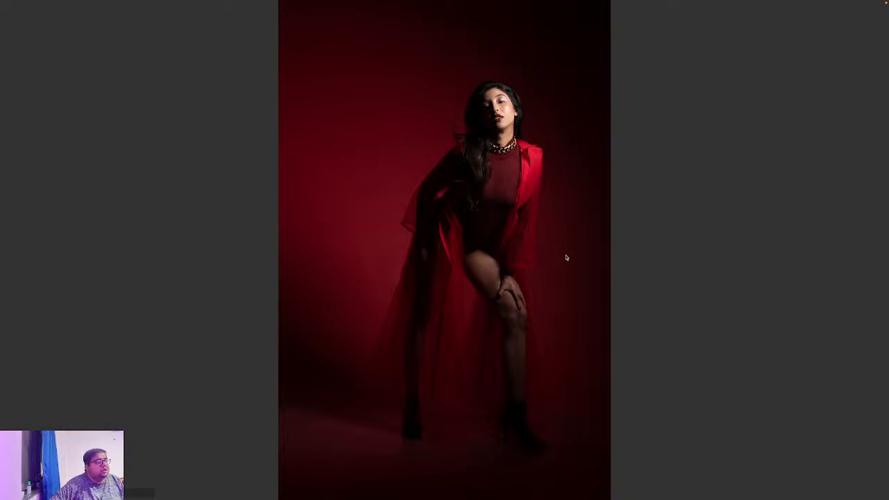
Examine the standing and raised-knee poses through _DSC9031.NEF to _DSC9033.NEF at full screen
key("Right")
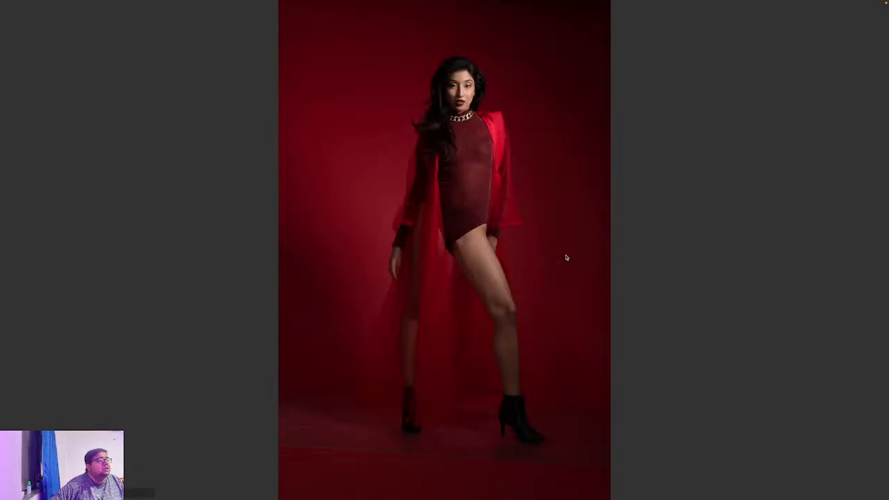
key("Right")
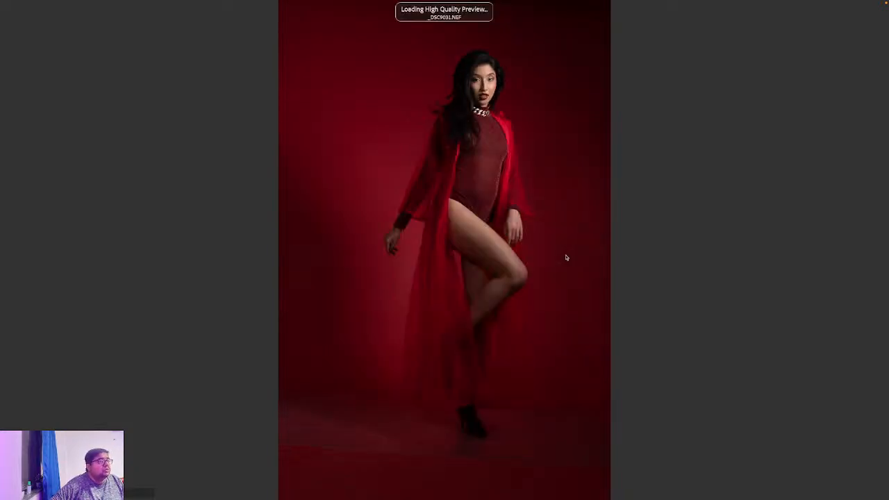
key("Right")
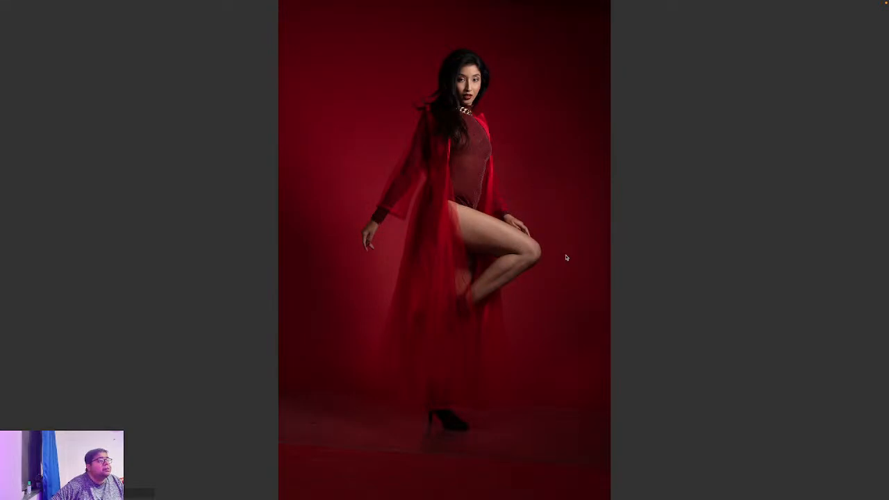
key("Right")
key("Right")
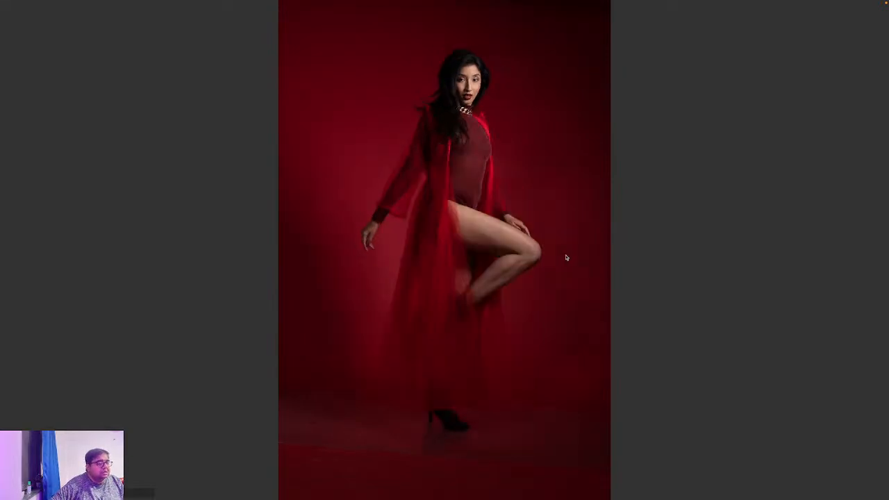
key("Right")
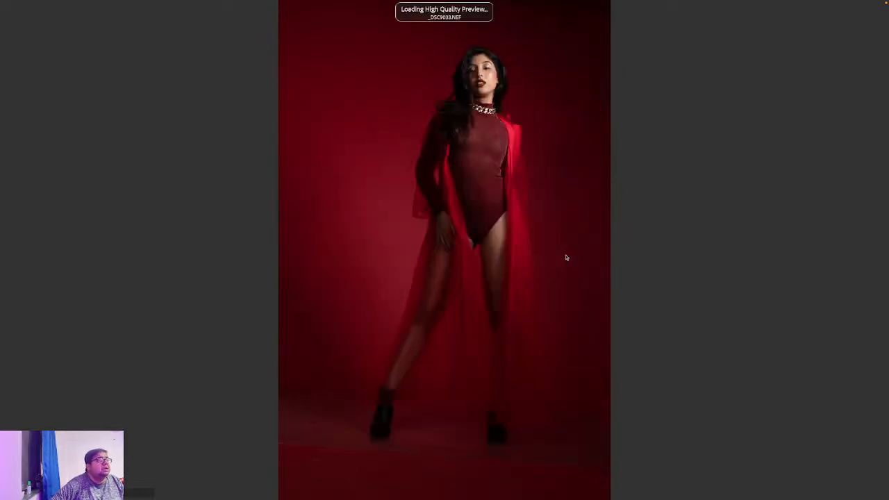
Review the full-length poses following _DSC9033.NEF, up to the side-on shot with the sheer coat gathered across the body
key("Right")
key("Right")
key("Right")
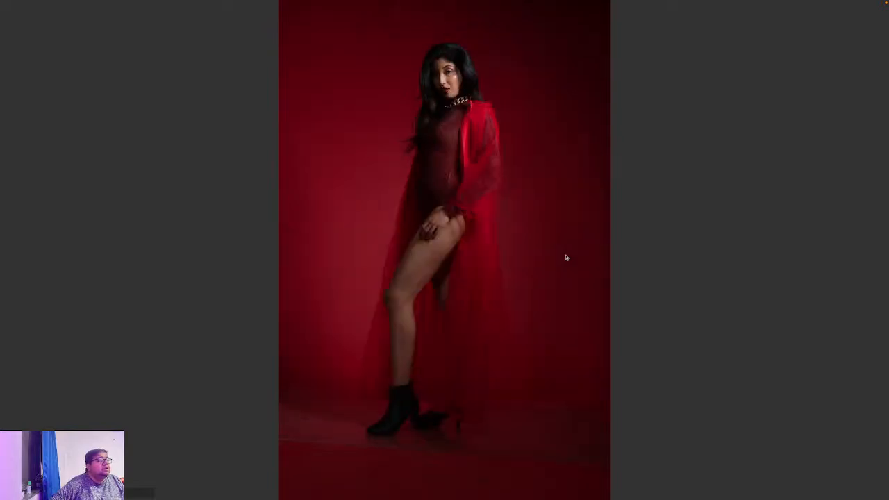
key("Right")
key("Right")
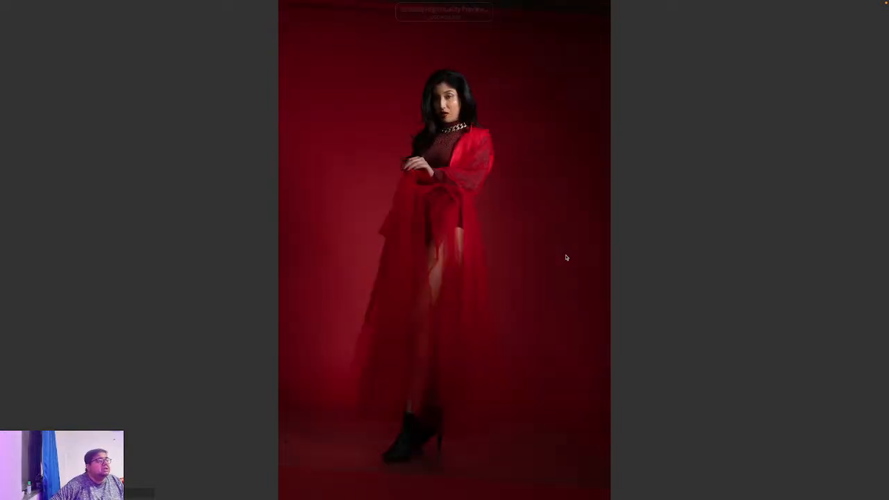
Examine the full-length side poses with the coat flowing behind the model, around _DSC9040.NEF
key("Right")
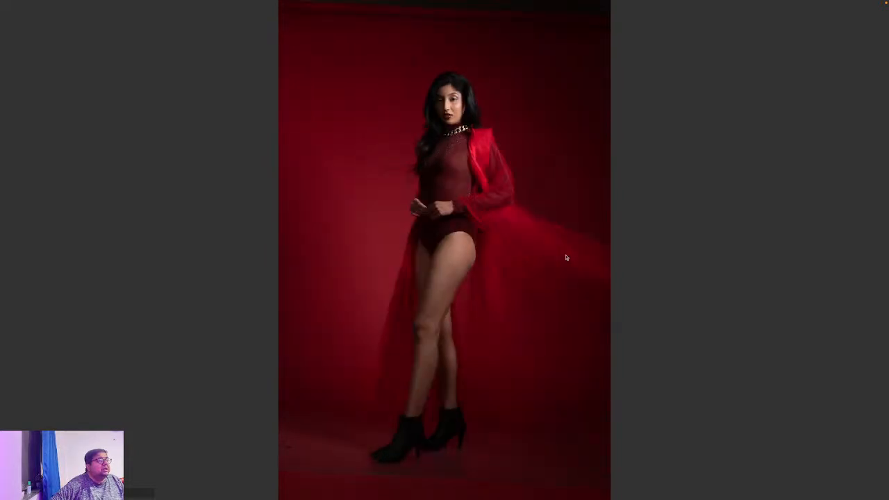
key("Right")
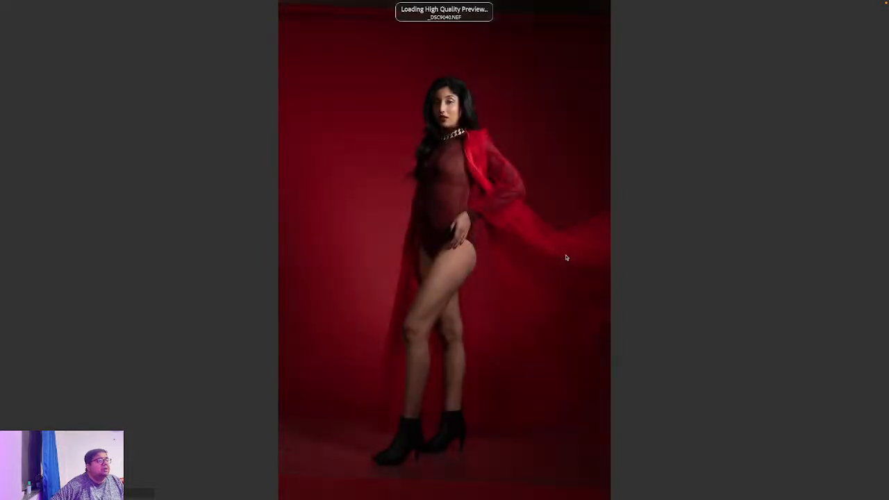
key("Right")
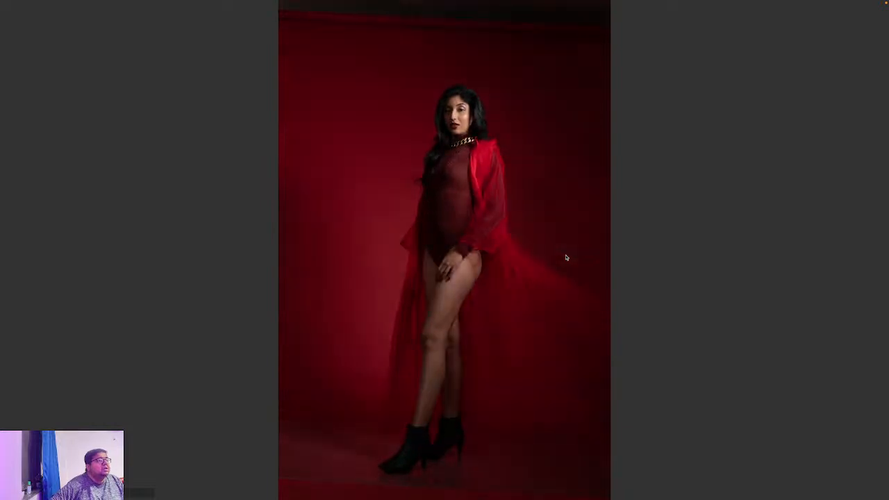
key("Right")
key("Right")
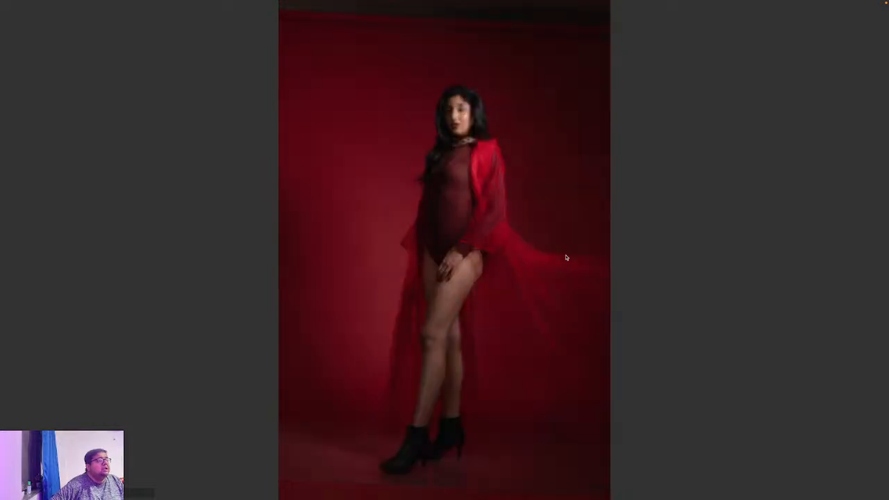
Review the closer hands-in-hair poses through _DSC9049.NEF, comparing _DSC9047.NEF with the shot before it
key("Right")
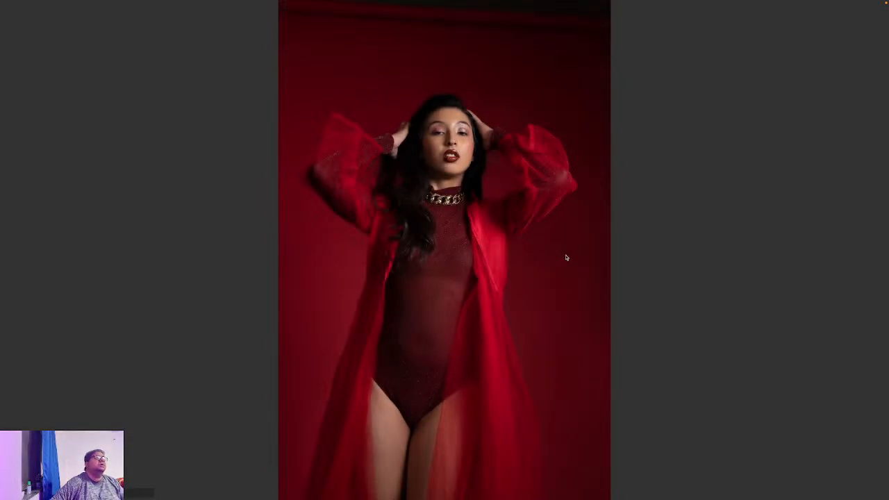
key("Right")
key("Right")
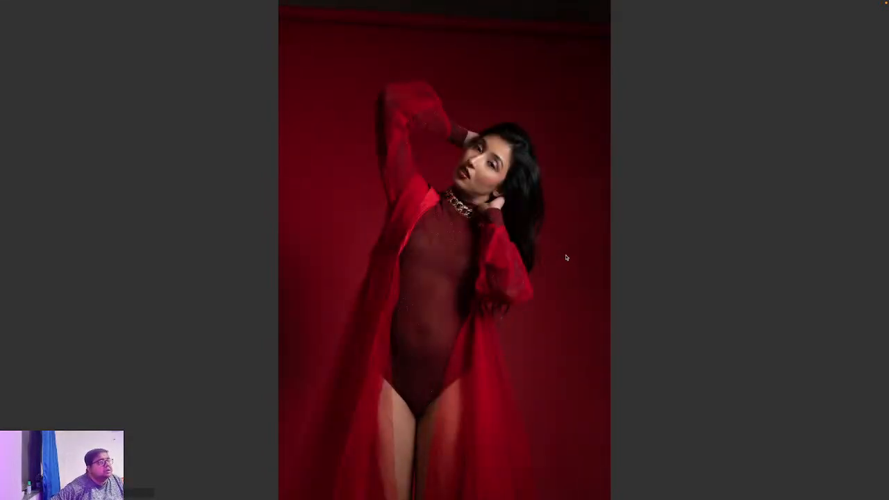
key("Right")
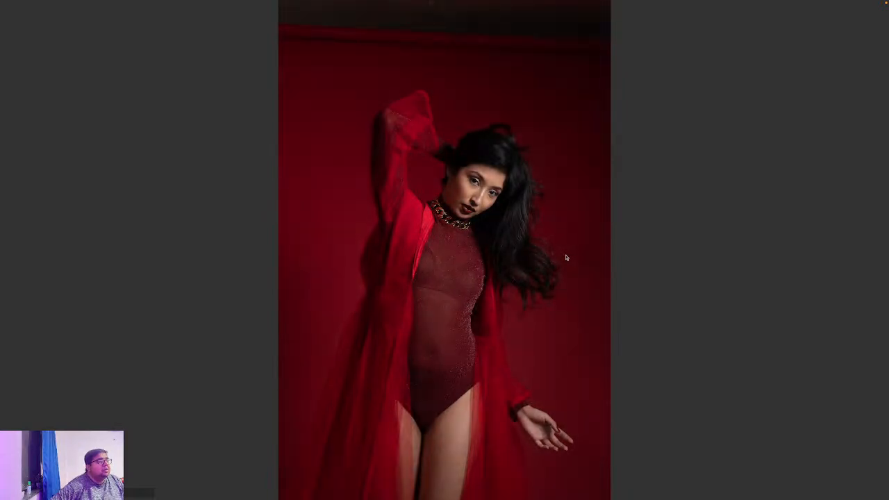
key("Right")
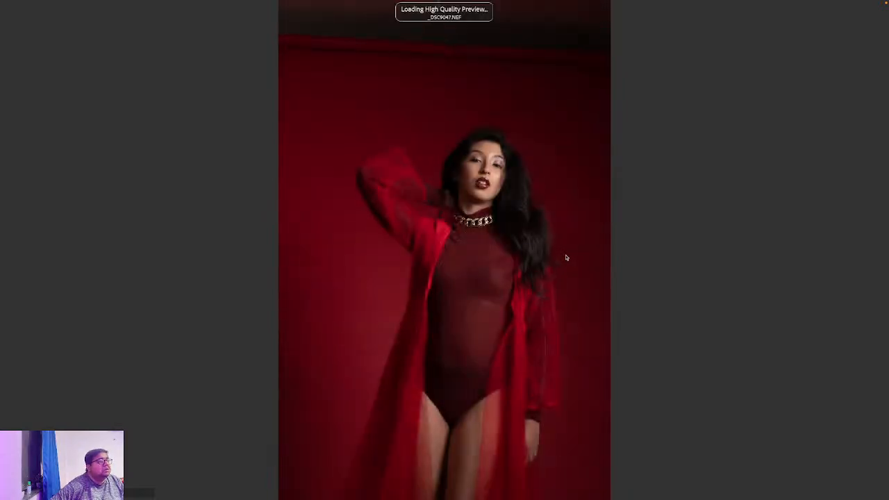
key("Left")
key("Right")
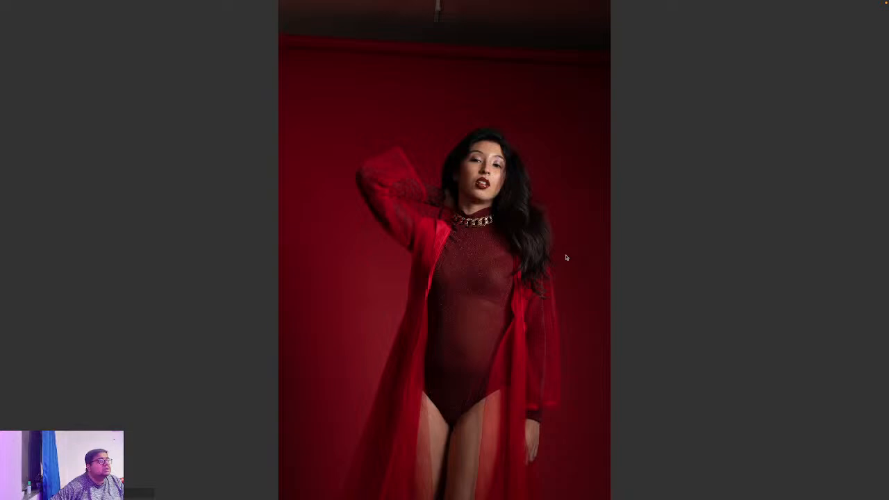
key("Right")
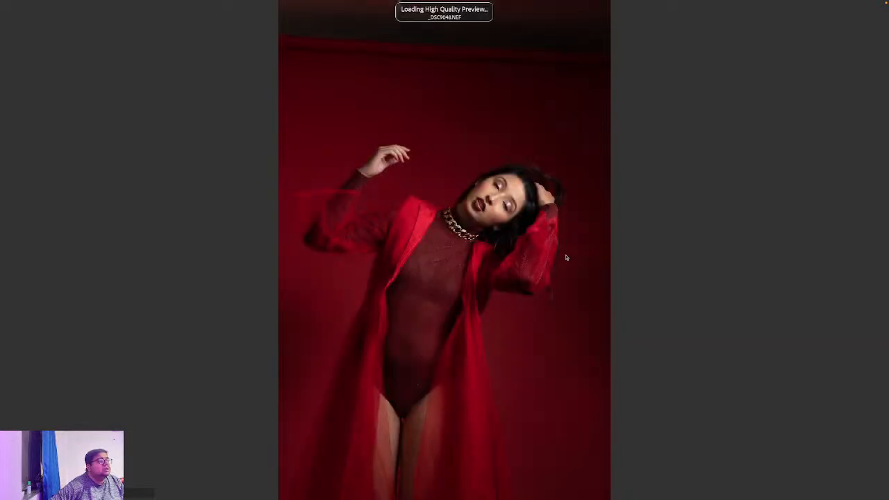
key("Right")
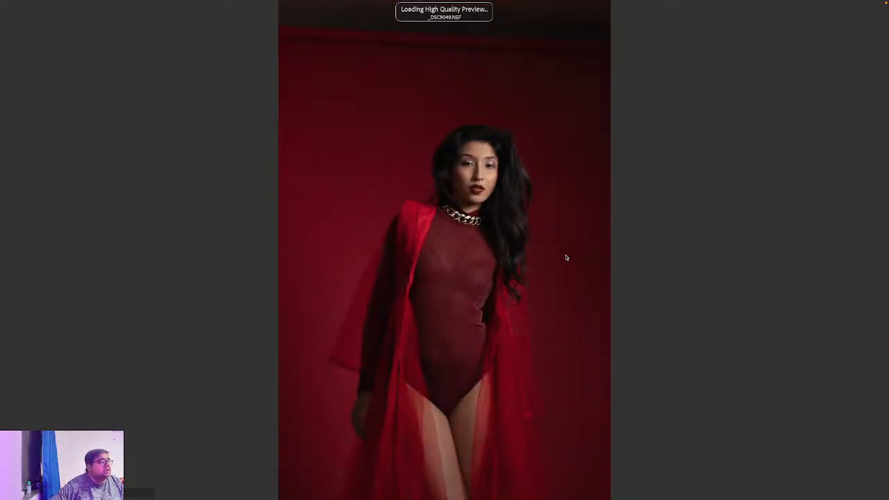
Examine the raised-arm hair poses after _DSC9049.NEF, up to the one with a hand on the hip
key("Right")
key("Right")
key("Right")
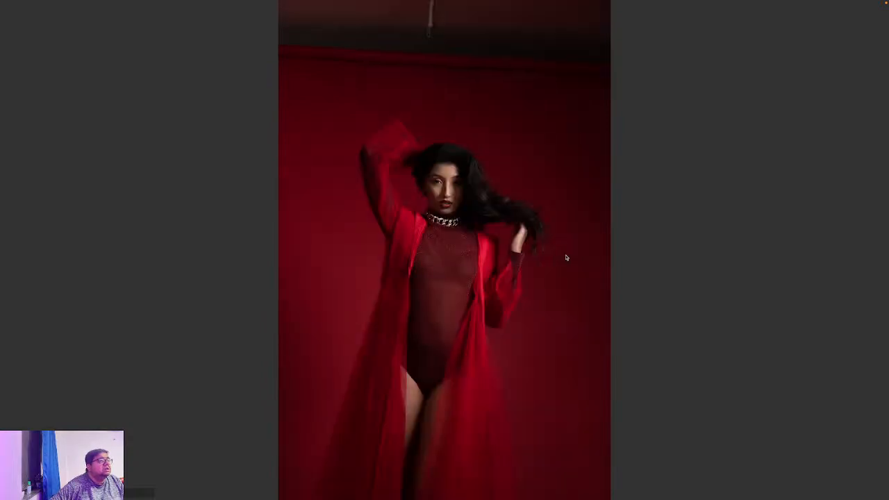
key("Right")
key("Right")
key("Right")
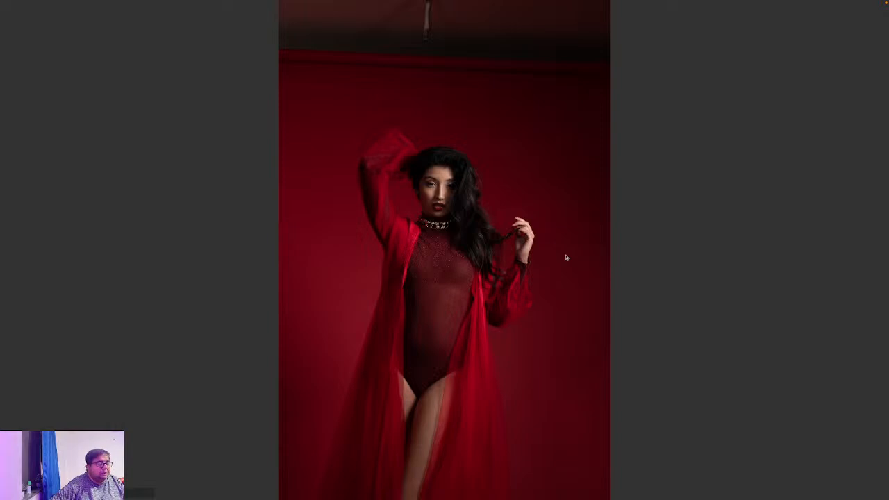
key("Right")
key("Right")
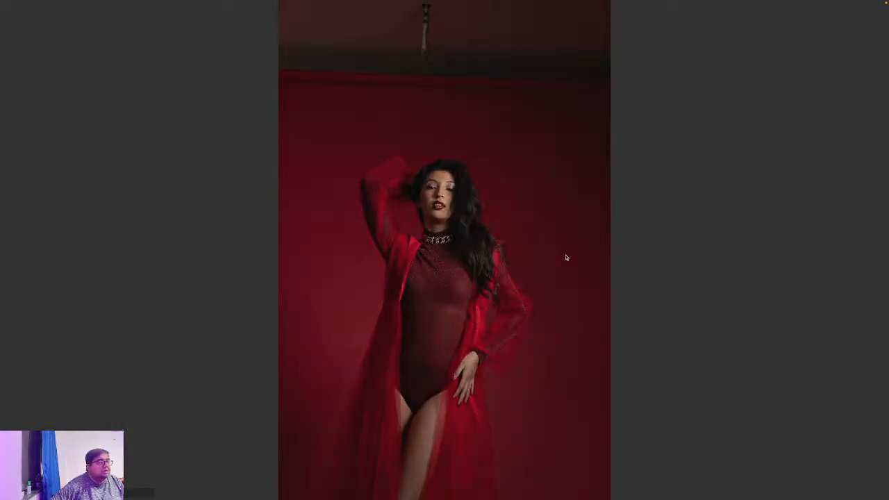
Review the front-facing open-coat poses through _DSC9062.NEF, up to the smiling shot with both hands in the hair
key("Right")
key("Right")
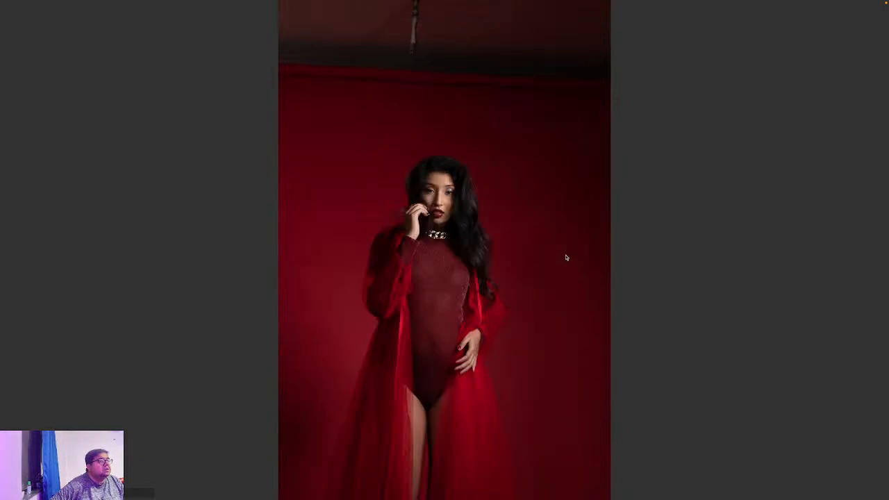
key("Right")
key("Right")
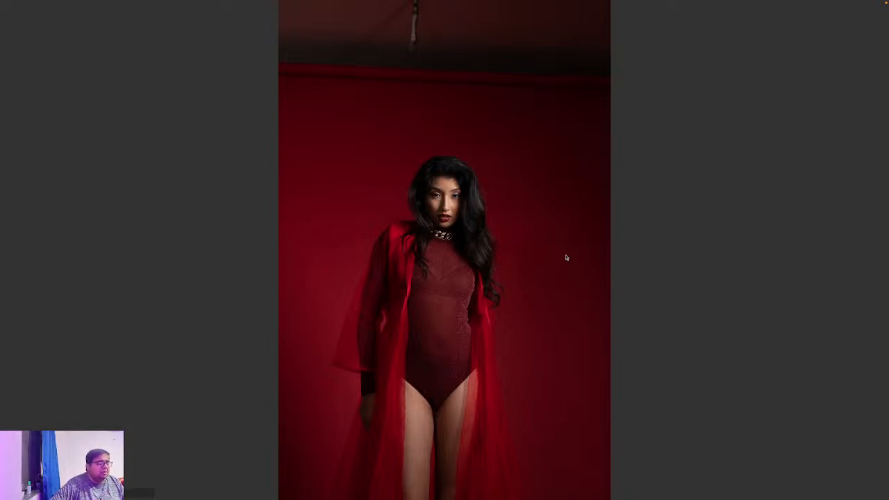
key("Right")
key("Right")
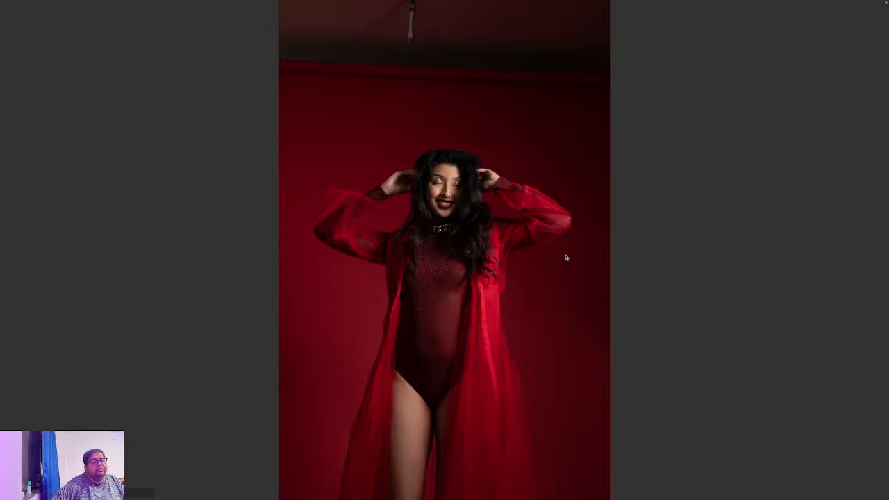
key("Right")
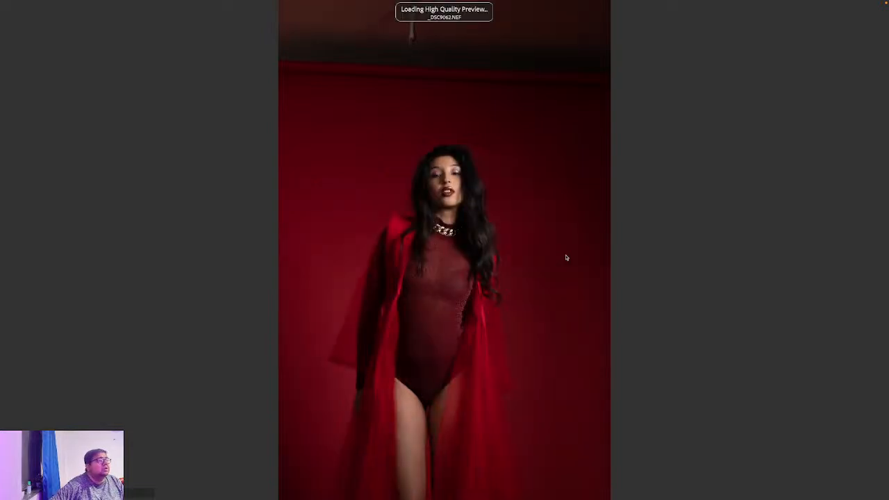
key("Right")
key("Right")
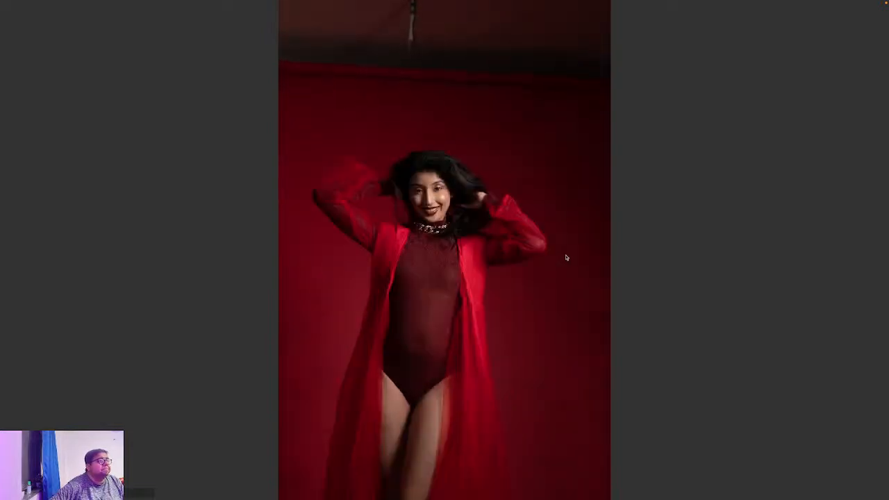
Compare the over-the-shoulder shots in the red coat by going back and forth between neighbouring frames
key("Right")
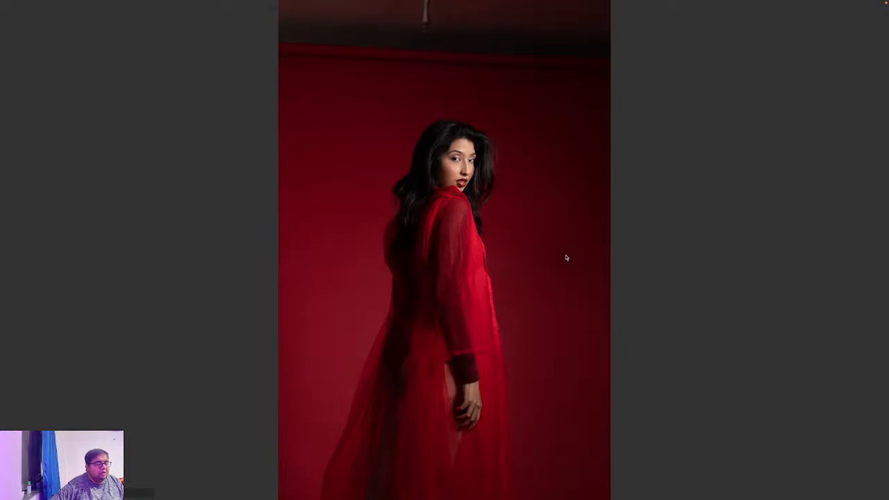
key("Right")
key("Left")
key("Right")
key("Left")
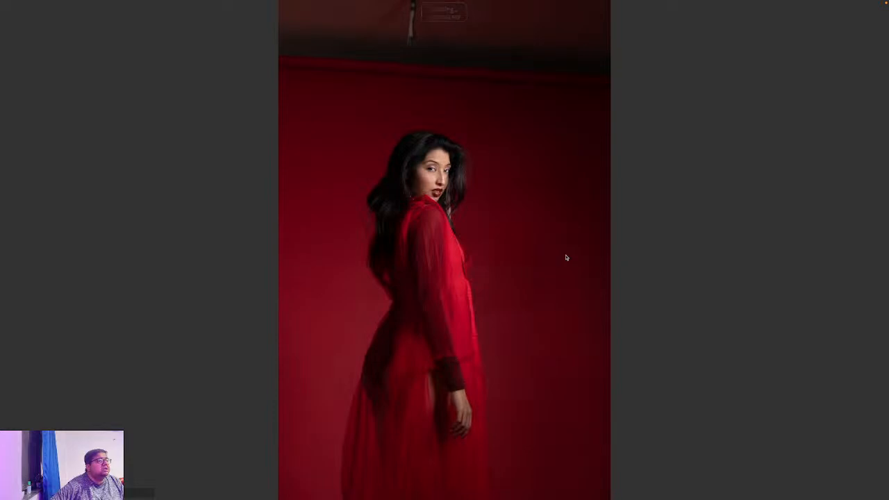
key("Left")
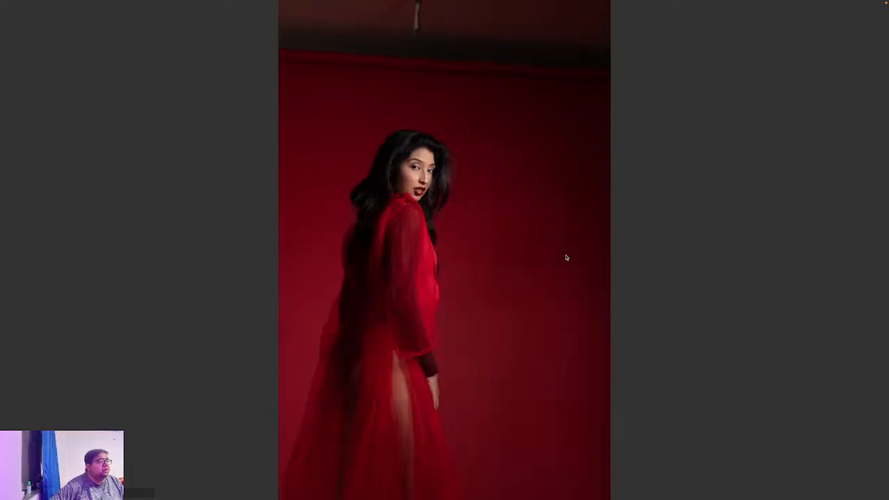
key("Right")
key("Left")
key("Left")
key("Right")
key("Right")
key("Left")
key("Left")
key("Right")
key("Right")
Examine the poses with the sheer fabric lifted in front of the model, through _DSC9073.NEF and the shot after it
key("Right")
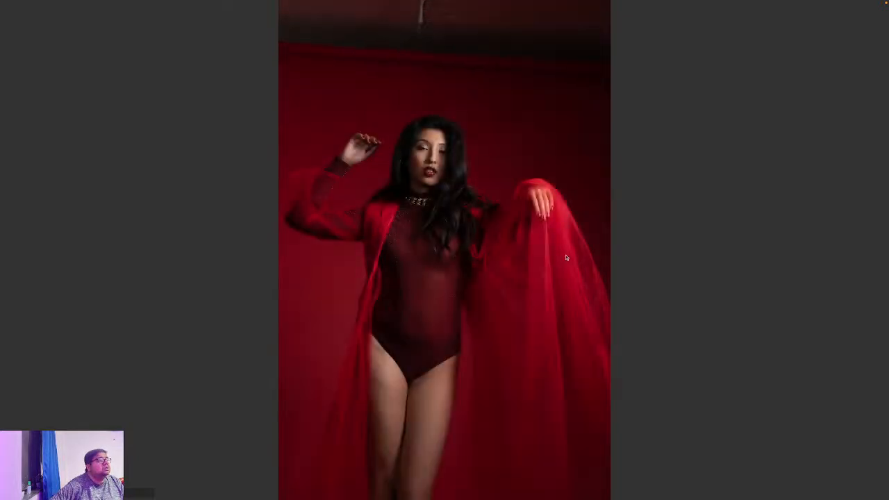
key("Right")
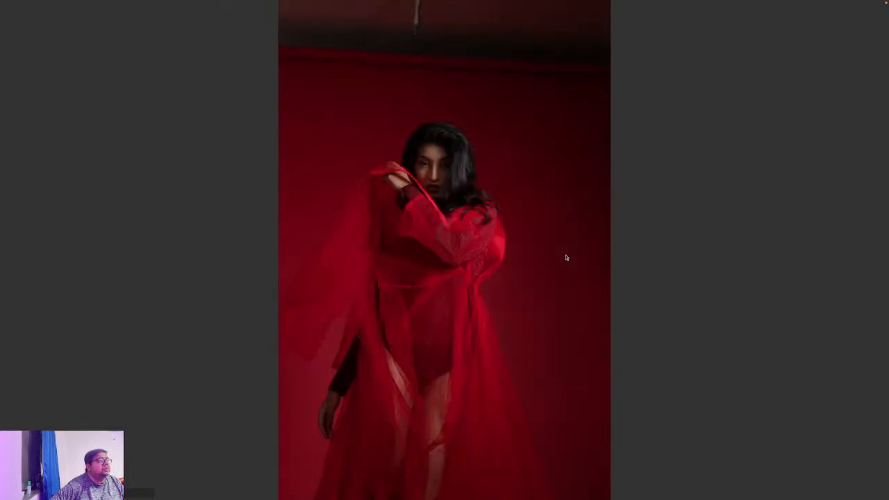
key("Right")
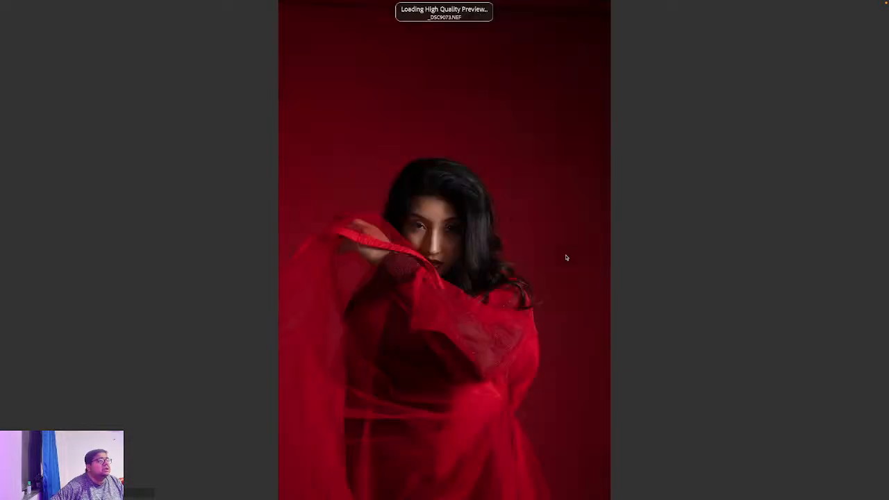
key("Right")
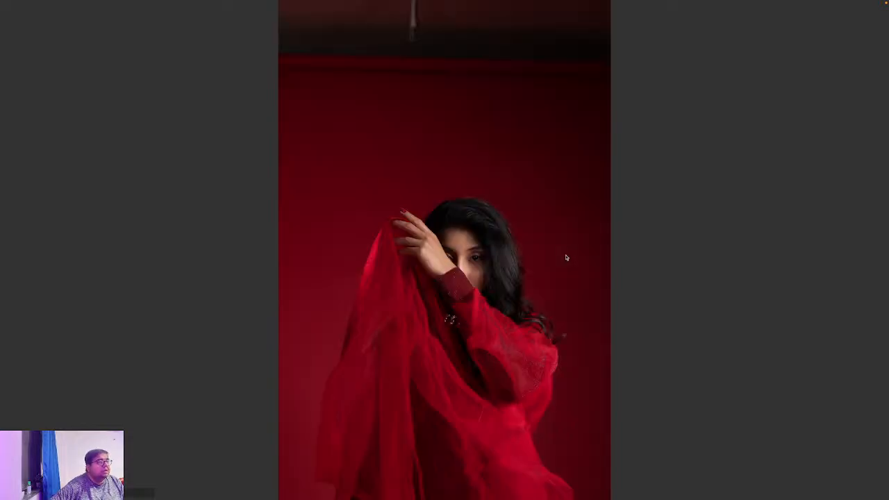
Inspect the eyes and fabric detail magnified in the veiled-face shot before _DSC9077.NEF, then return to the full image
key("Right")
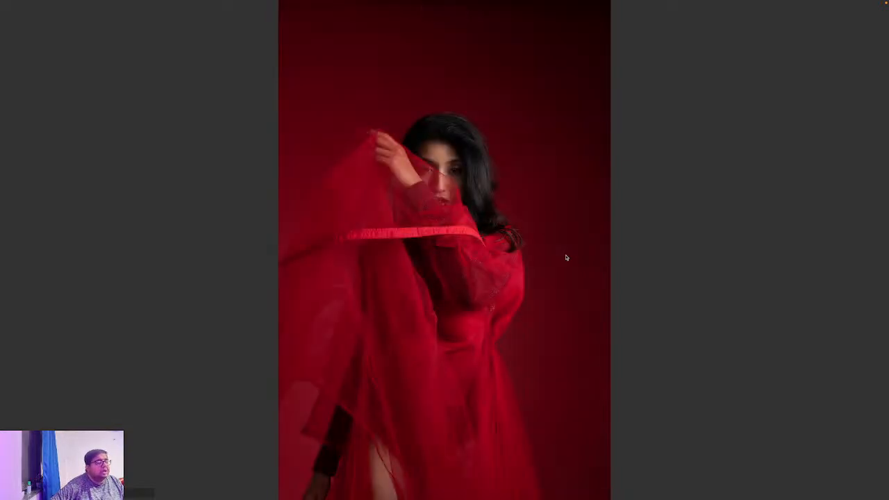
left_click(458, 167)
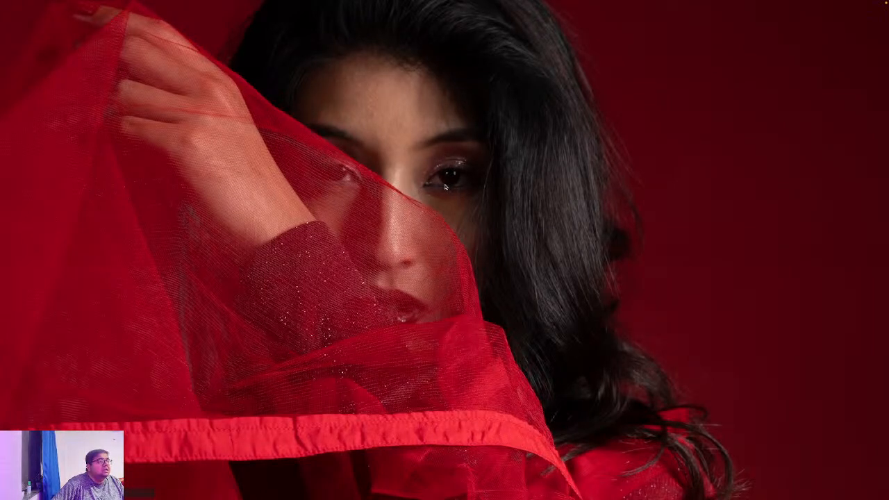
left_click(445, 186)
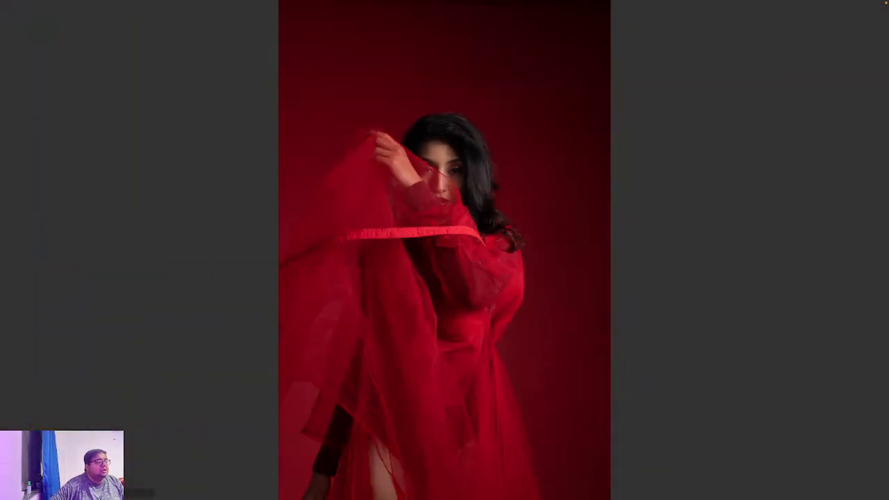
Review the draped-fabric portraits from _DSC9077.NEF through _DSC9079.NEF and the close-up after it with fabric held in both hands
key("Right")
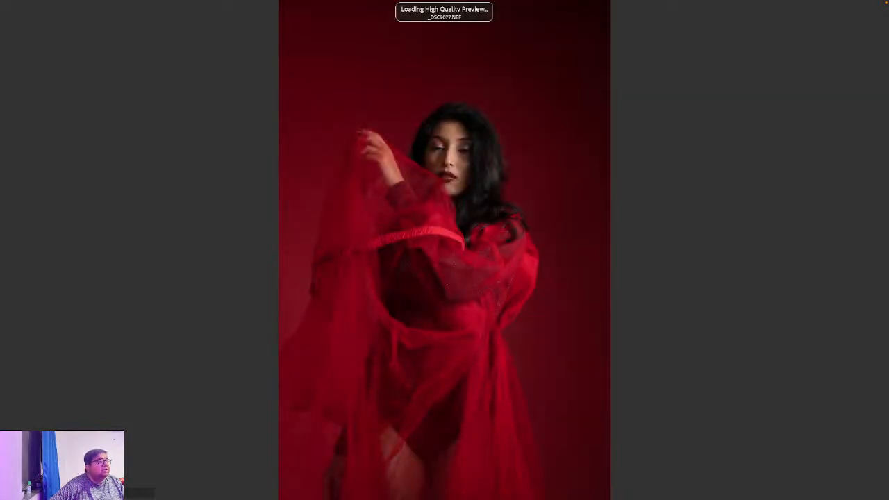
key("Right")
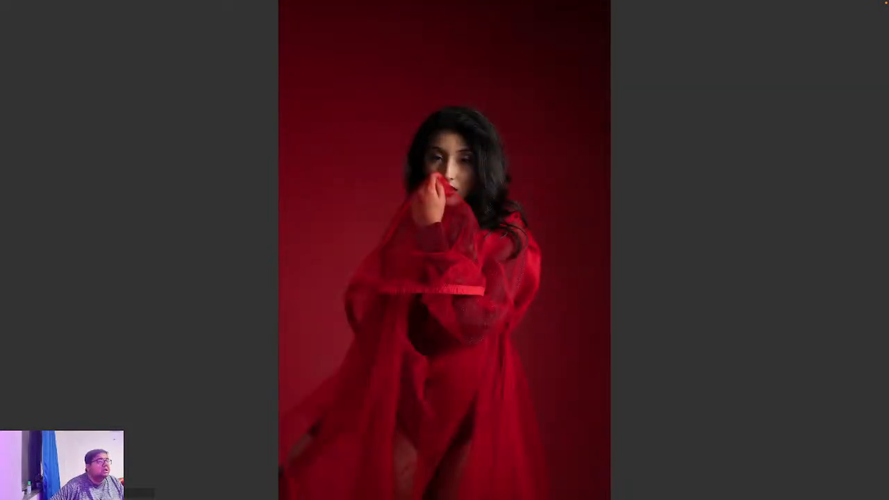
key("Right")
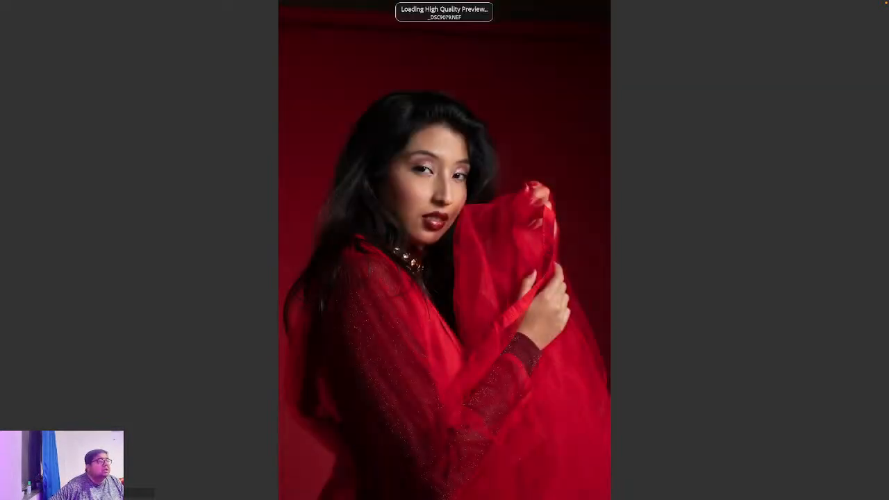
key("Right")
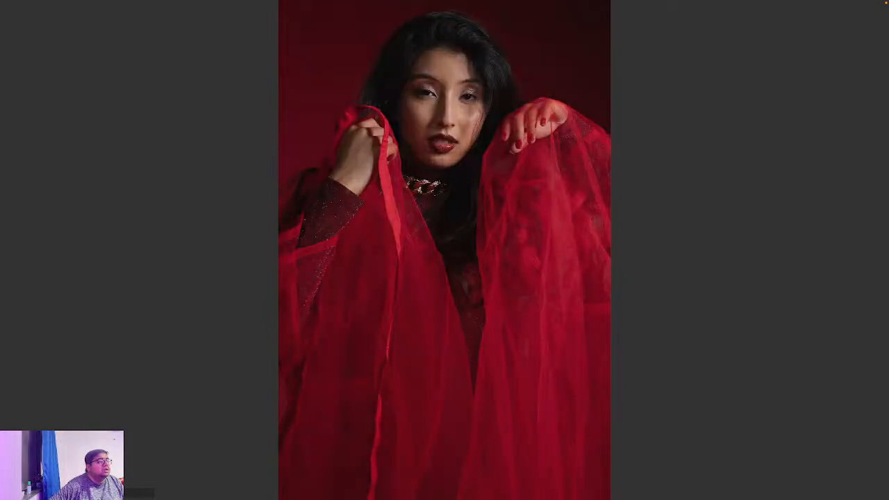
Review the remaining full-screen portraits with the sheer red fabric held up in both hands, through _DSC9085.NEF
key("Right")
key("Right")
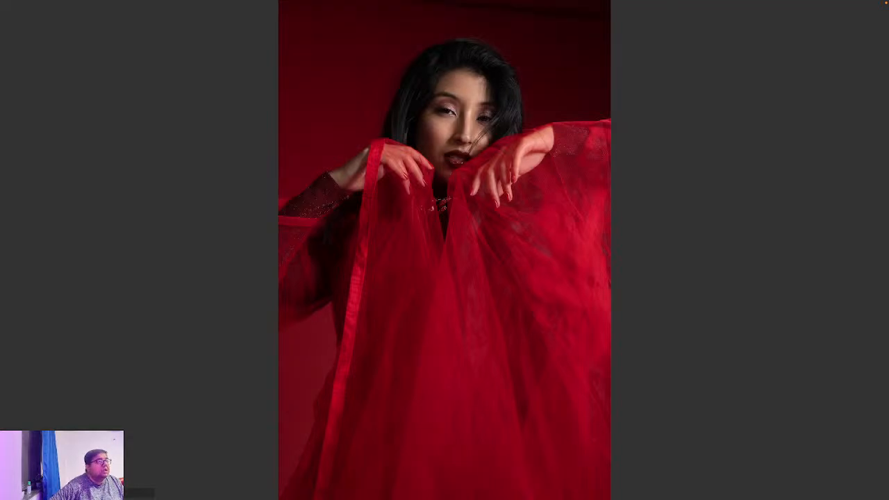
key("Right")
key("Right")
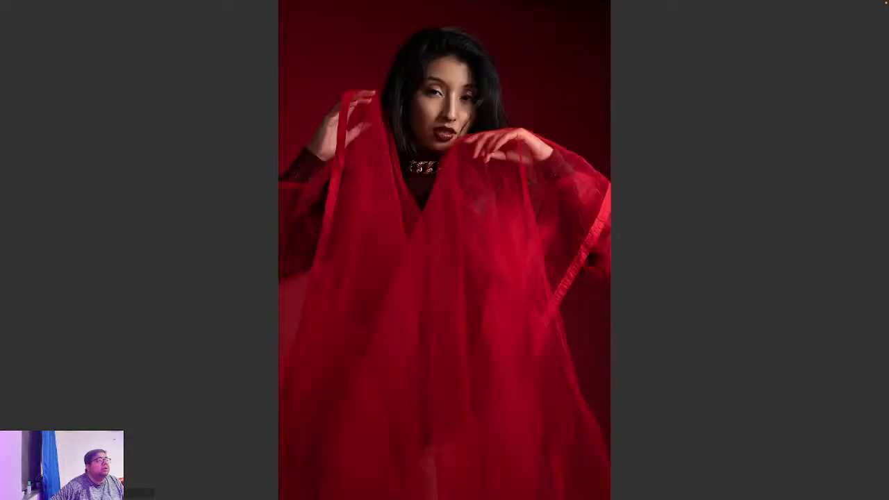
key("Right")
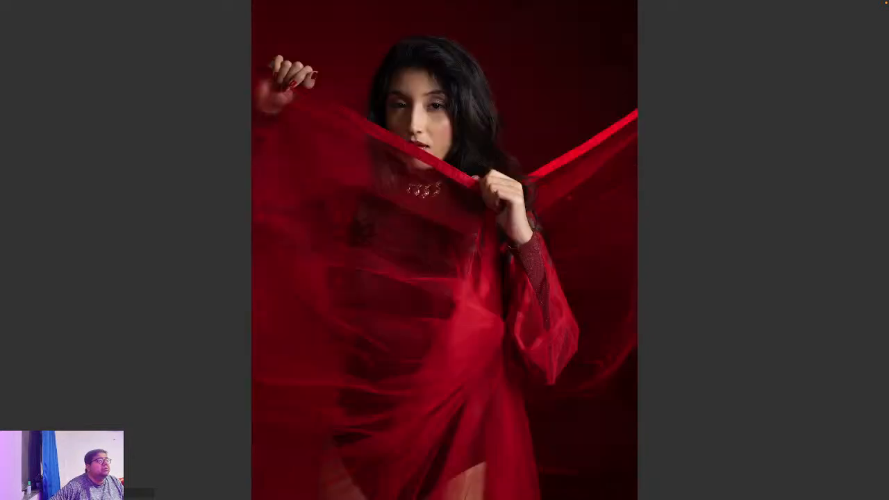
key("Right")
key("Right")
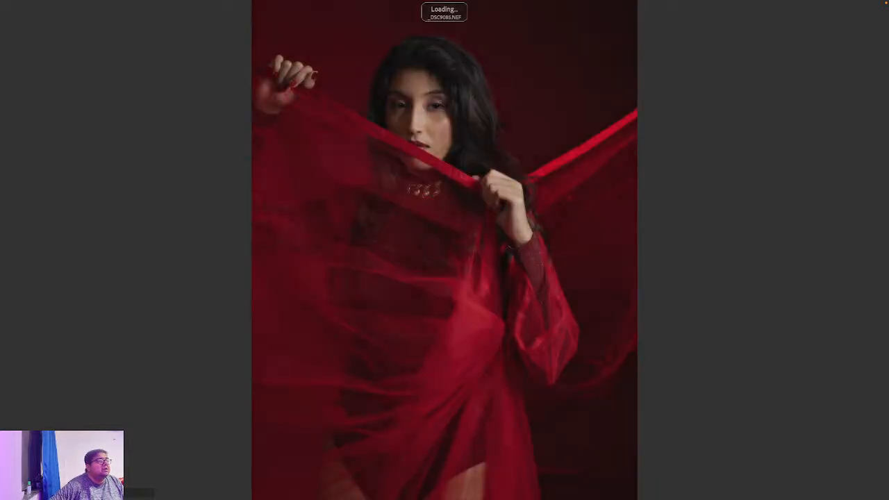
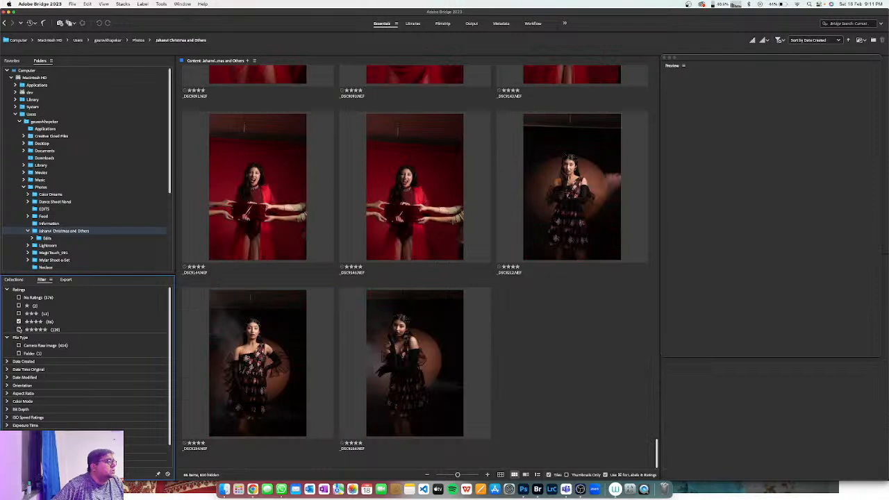
Filter the folder so that only the five-star photos are shown
scroll(402, 346, "up", 5)
scroll(402, 349, "down", 10)
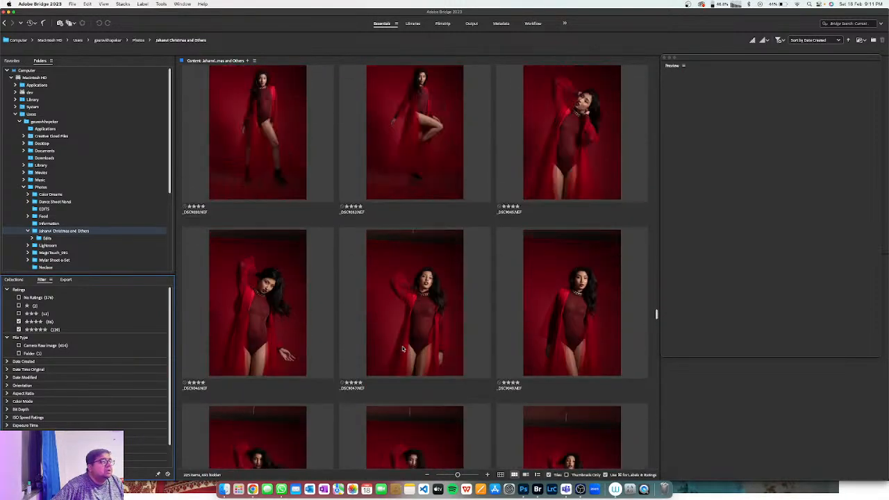
scroll(402, 346, "up", 3)
left_click(34, 323)
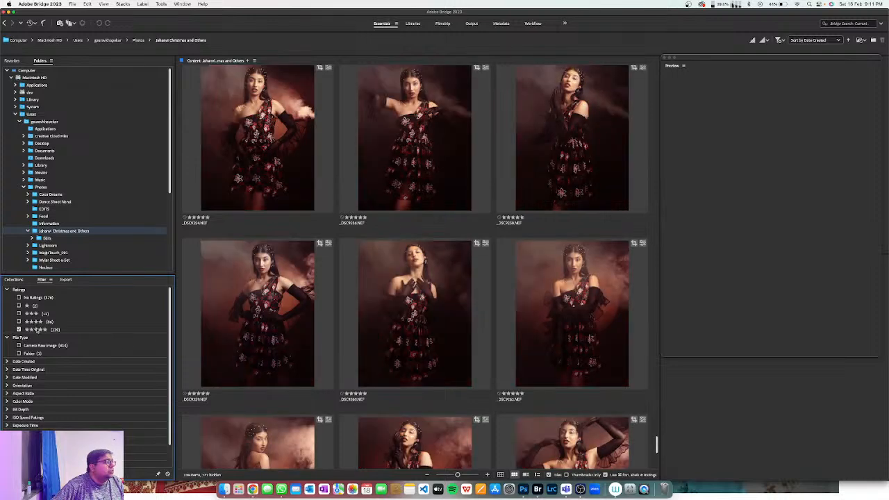
Preview the smoky-backdrop portraits _DSC9239.NEF and _DSC9252.NEF among the five-star photos
scroll(398, 331, "up", 5)
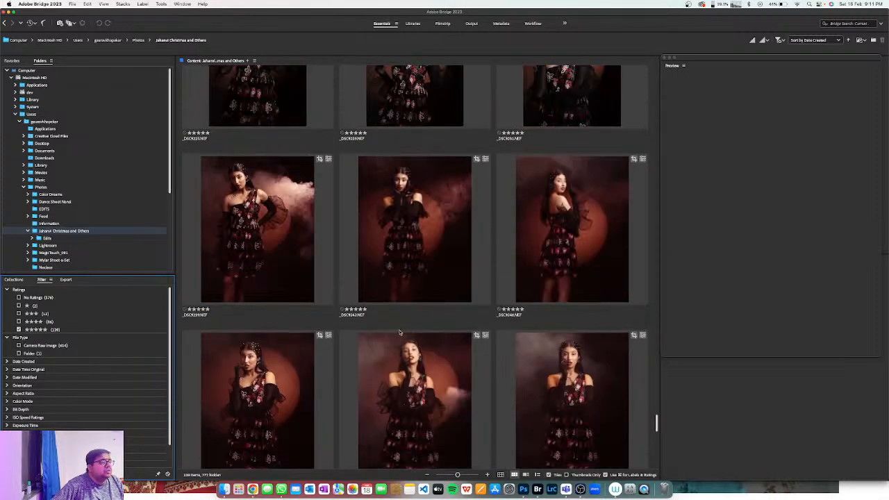
left_click(276, 242)
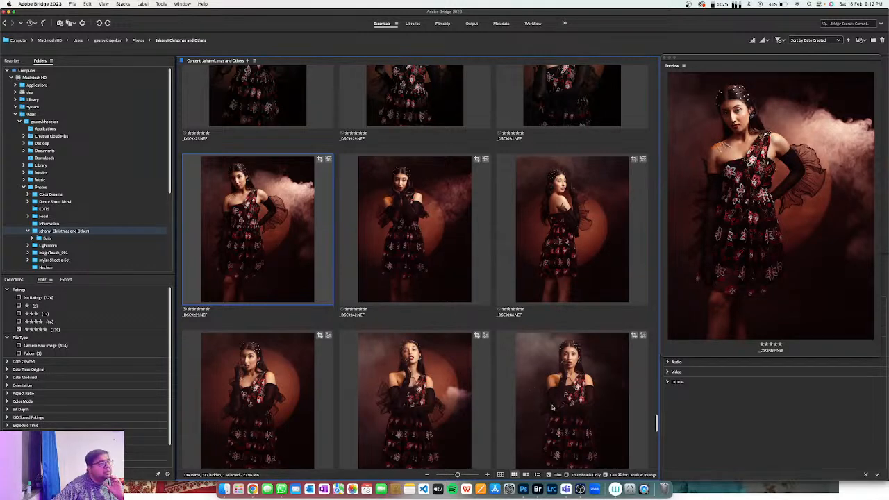
left_click(575, 395)
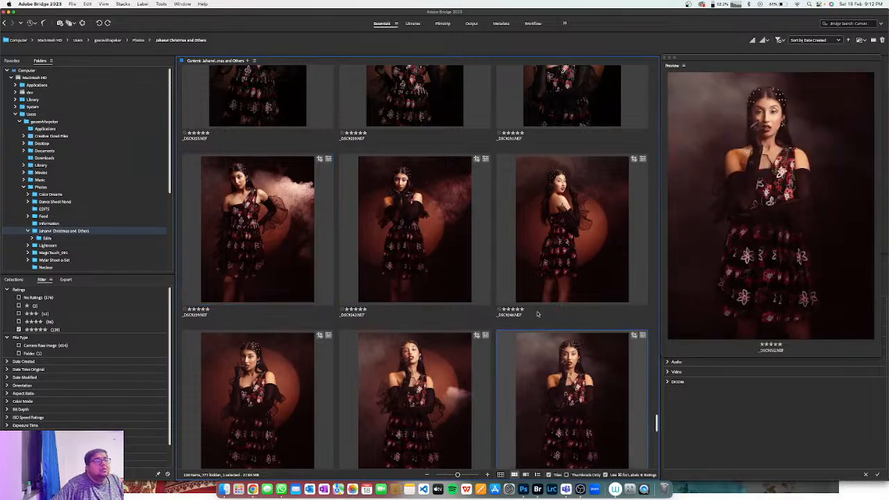
key("space")
key("space")
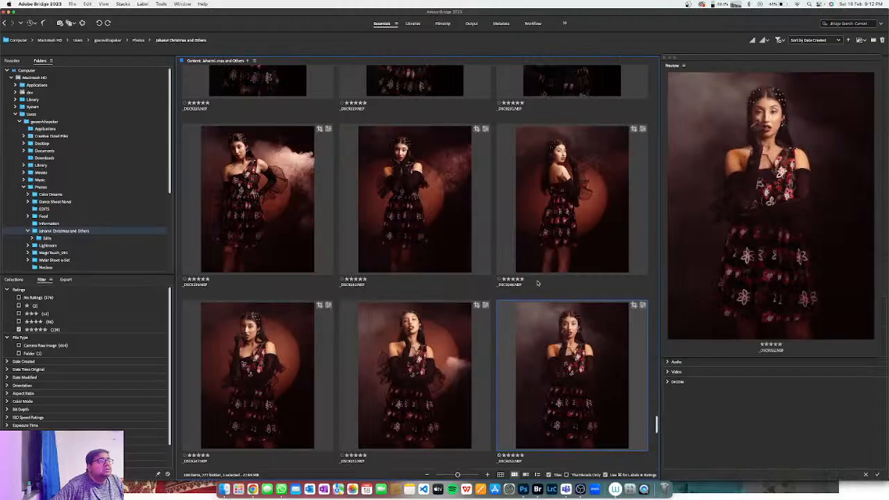
Find _DSC9075.NEF among the five-star red-backdrop shots and inspect the partly hidden face and sleeve at full screen
scroll(537, 282, "up", 10)
scroll(537, 283, "up", 10)
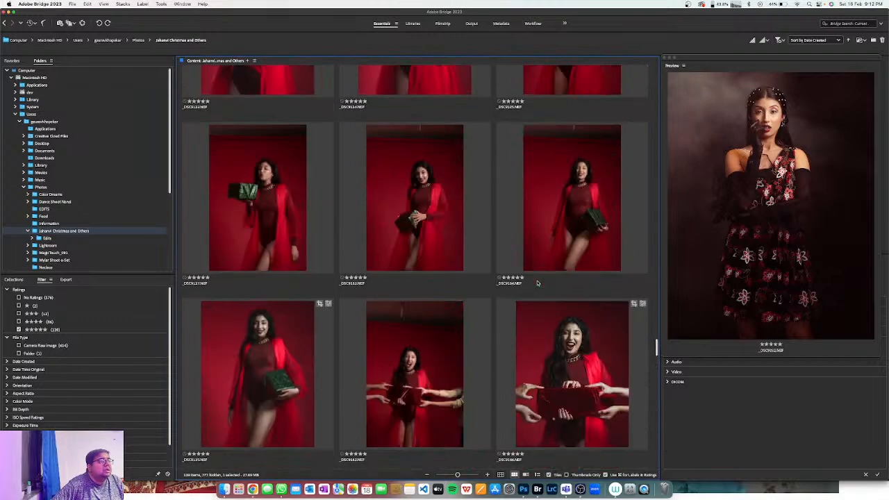
scroll(537, 283, "down", 10)
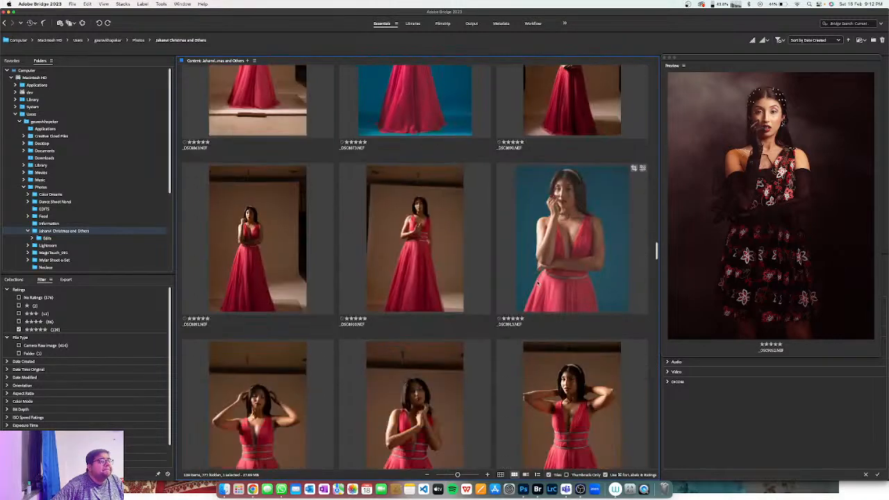
scroll(537, 283, "up", 5)
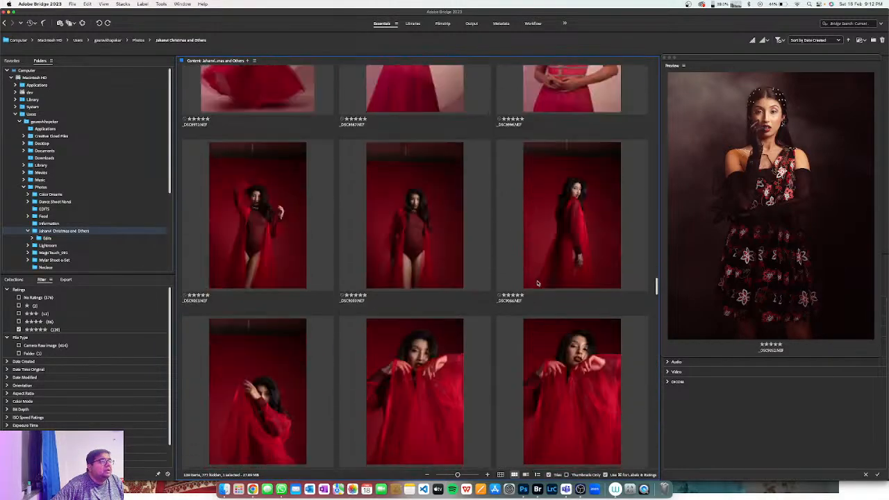
scroll(537, 283, "down", 5)
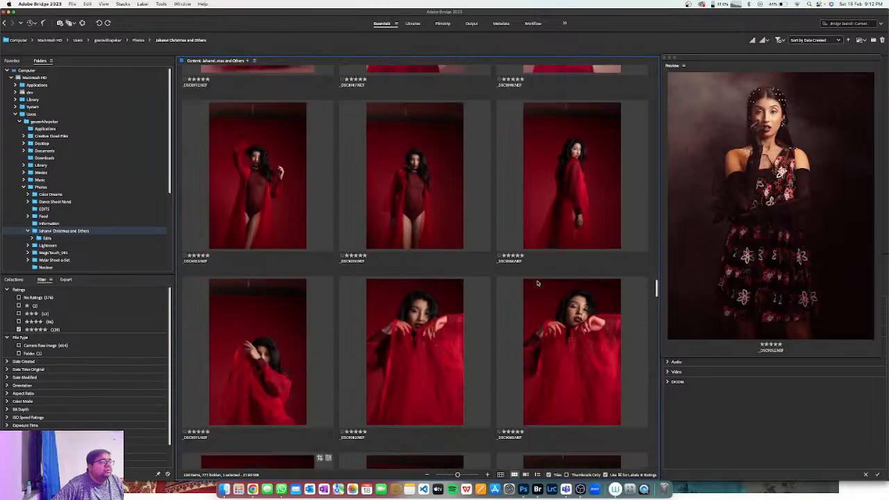
left_click(271, 325)
key("space")
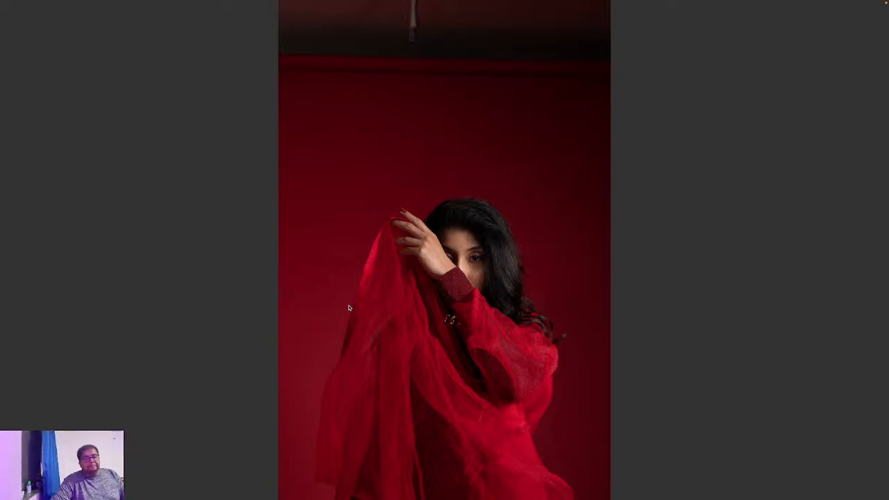
scroll(477, 306, "up", 1)
scroll(478, 306, "up", 4)
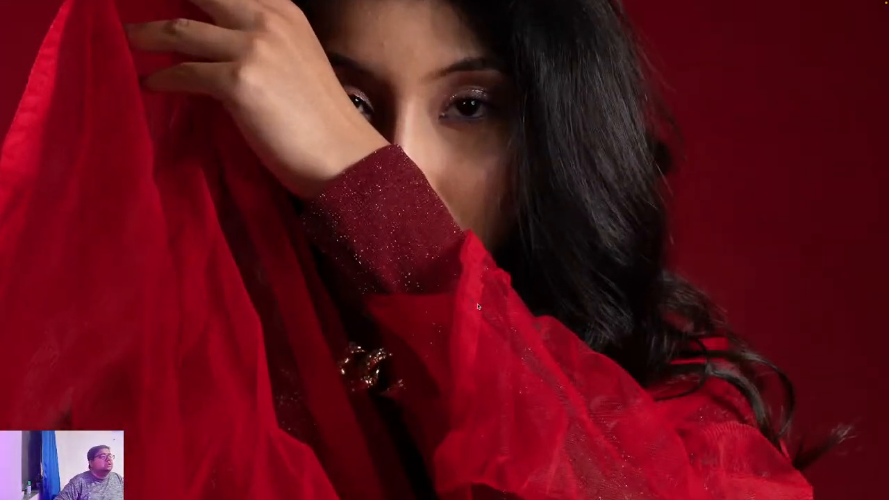
scroll(477, 307, "down", 5)
Return _DSC9075.NEF to the thumbnail view and open it in Camera Raw for editing
key("space")
double_click(253, 328)
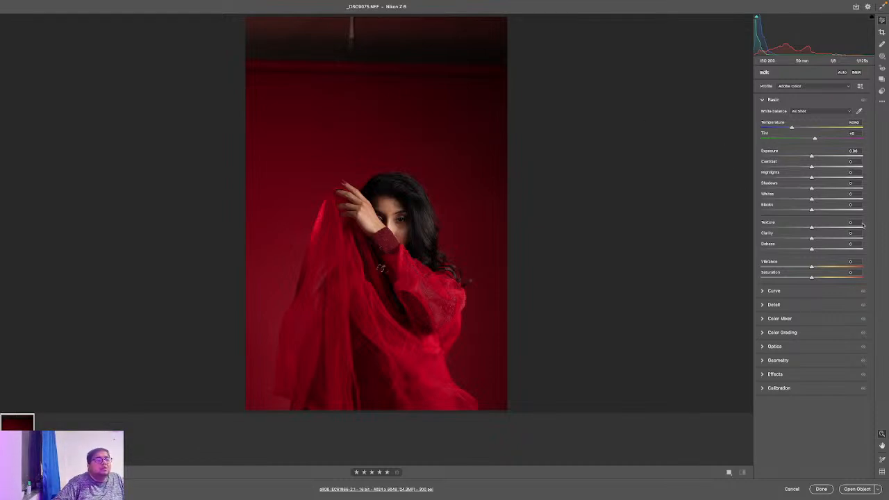
left_click(882, 33)
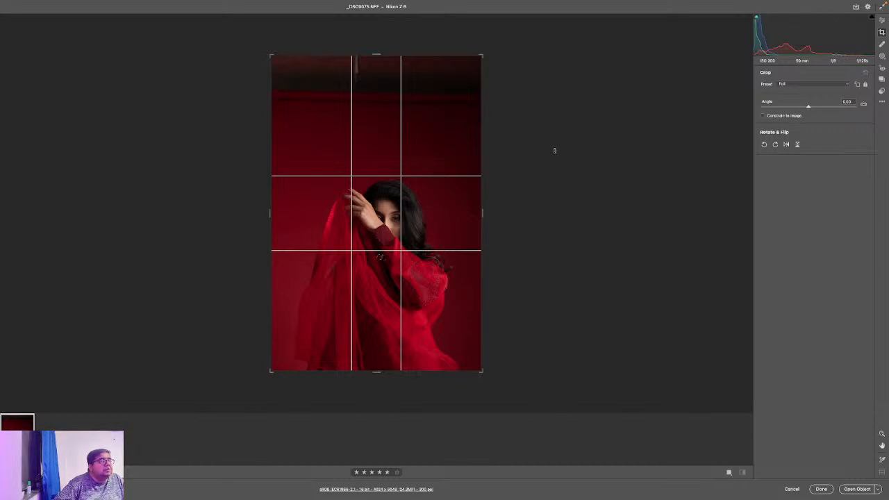
key("Return")
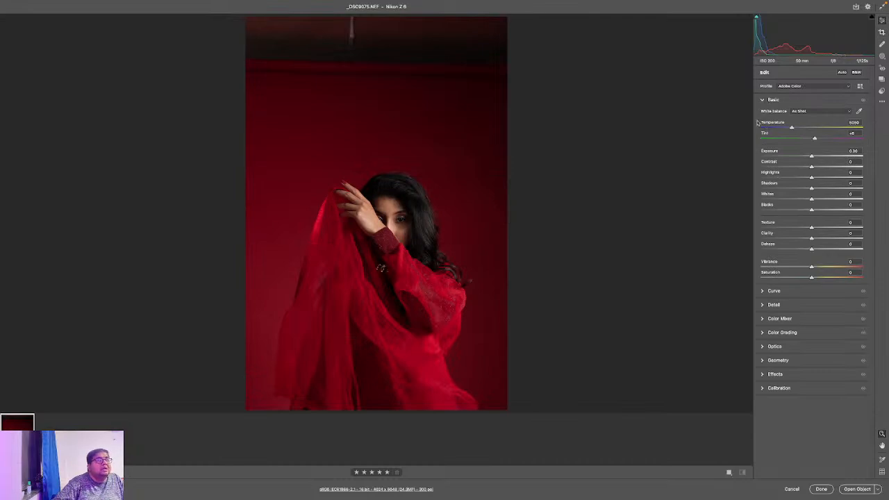
Crop out the dark ceiling strip above the backdrop and straighten the portrait to an angle of -1.28
left_click(882, 32)
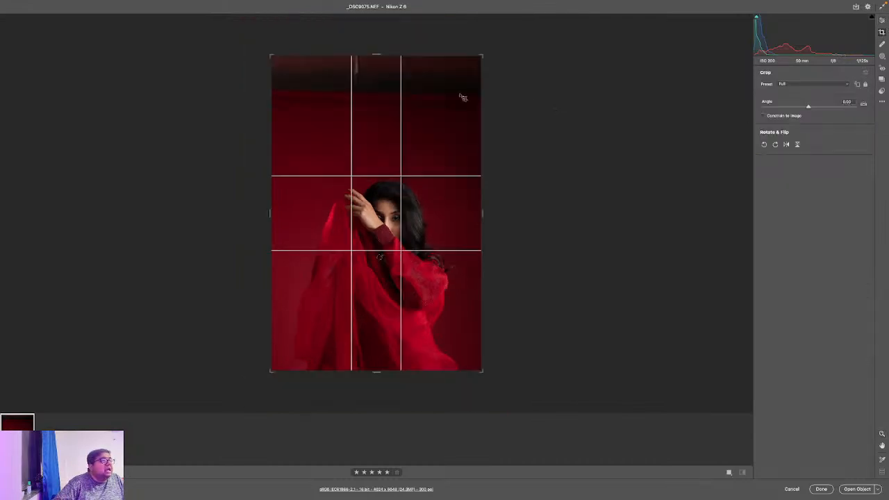
left_click_drag(383, 55, 381, 65)
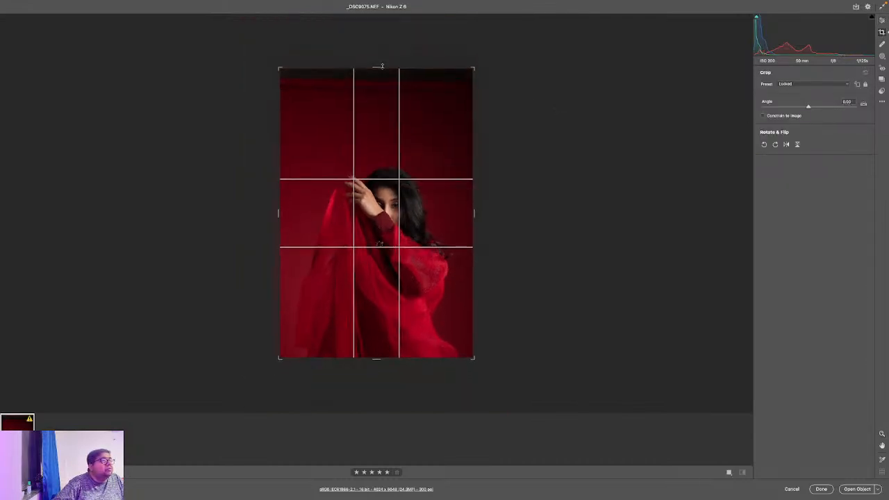
left_click_drag(482, 64, 478, 65)
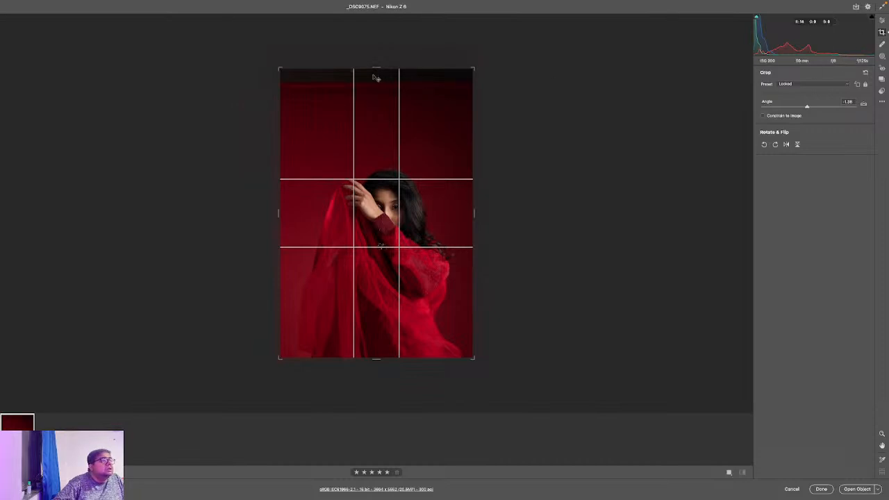
left_click_drag(376, 68, 375, 78)
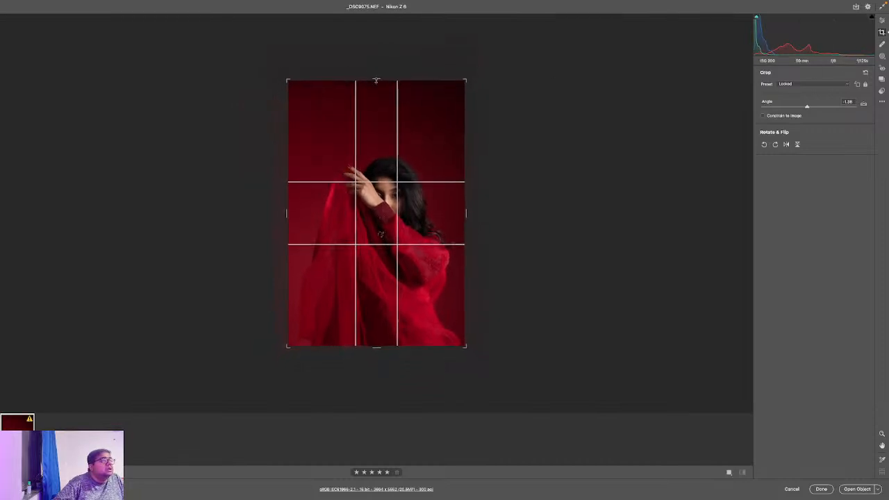
Change the crop proportions to 8.5 x 11 and return to the basic adjustments
left_click(786, 84)
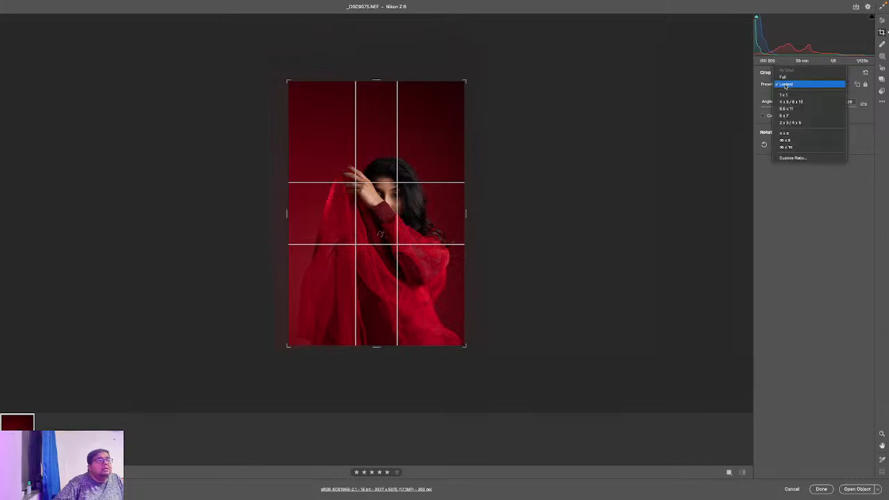
key("Return")
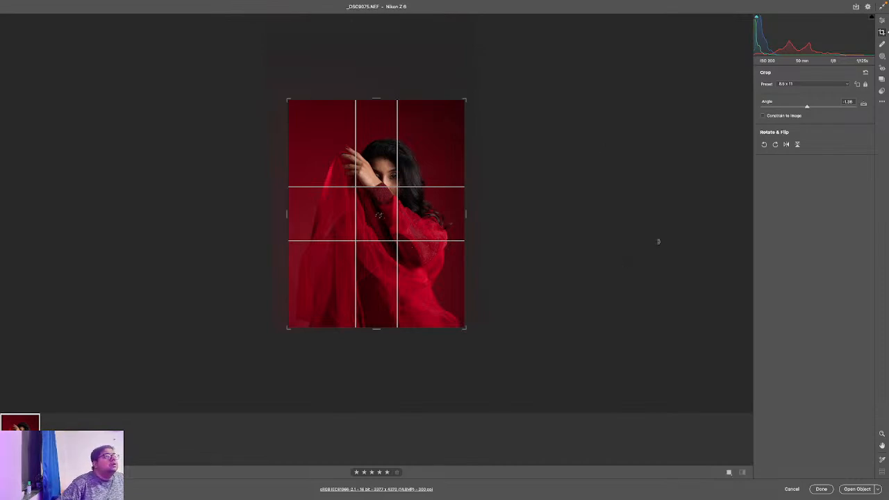
left_click(882, 20)
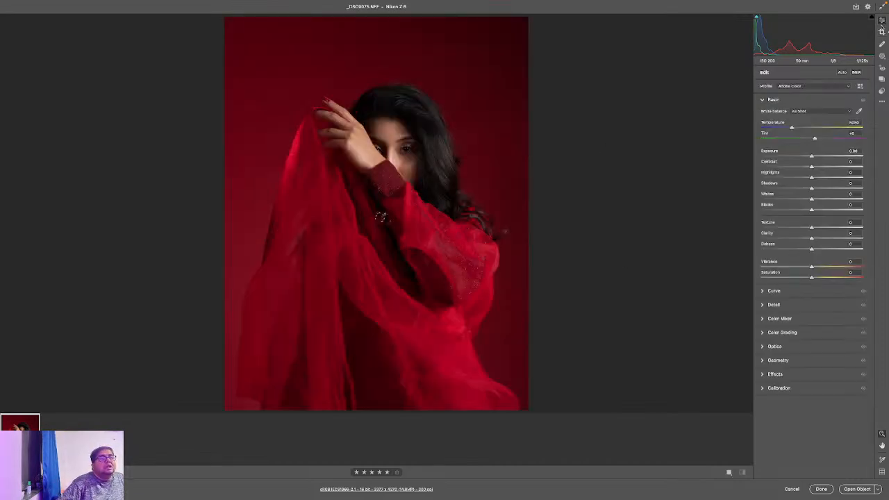
Set a custom white balance by sampling the white of the model's eye in the magnified face
left_click(408, 152)
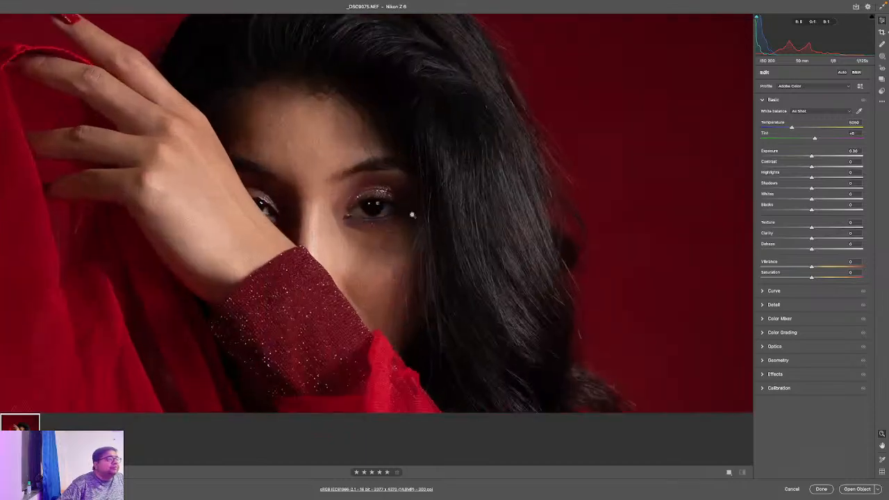
left_click(354, 224)
left_click(366, 196)
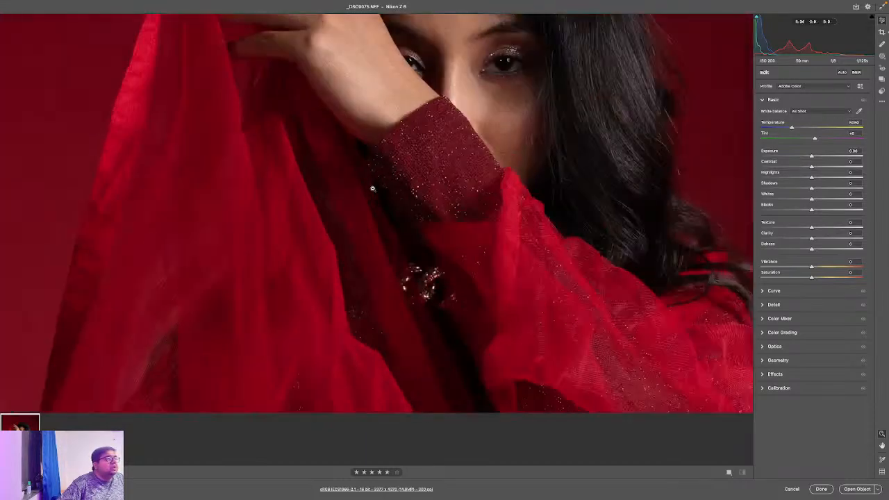
left_click_drag(529, 102, 411, 304)
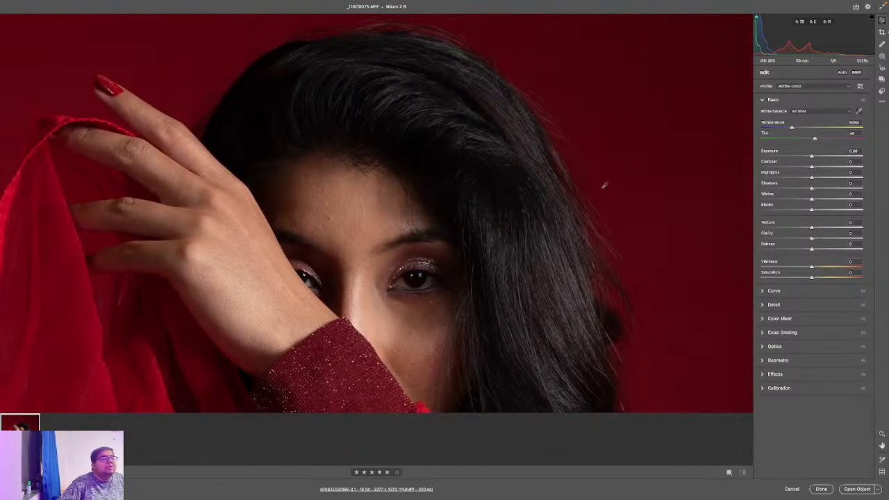
left_click(431, 279)
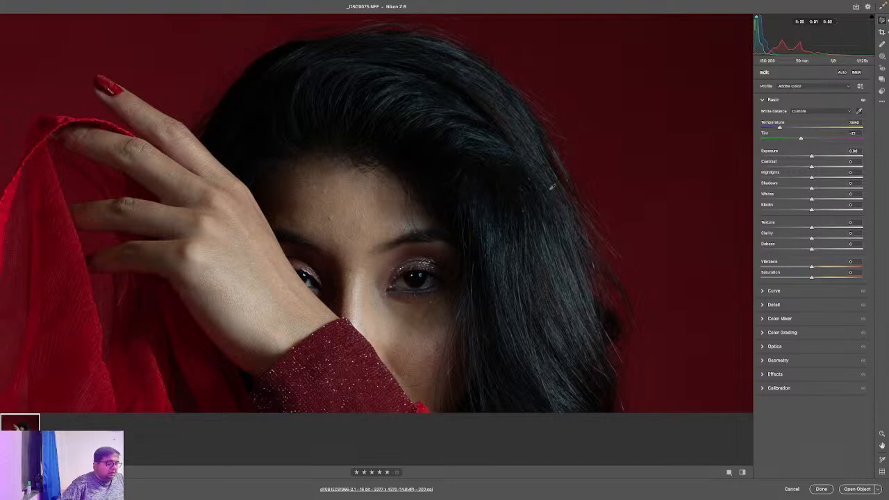
key("super+0")
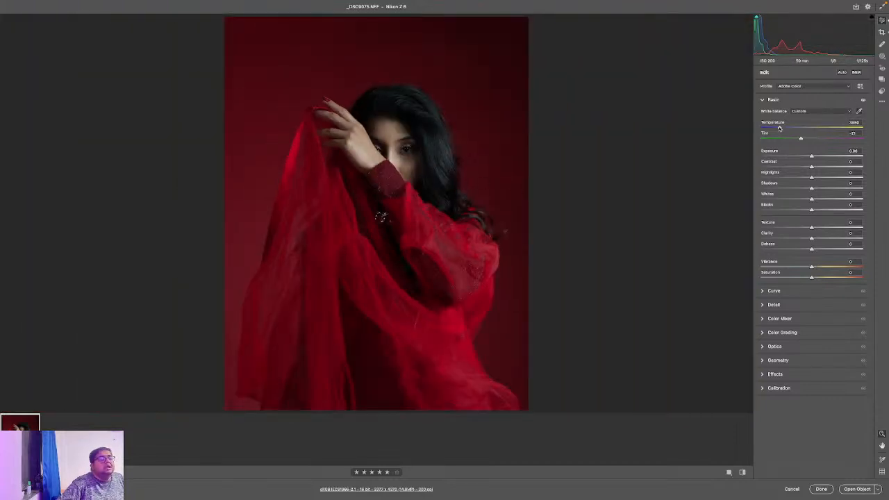
Try a cooler color temperature on the magnified hand and face, and set it to a warmer value of about 5050
left_click(401, 148)
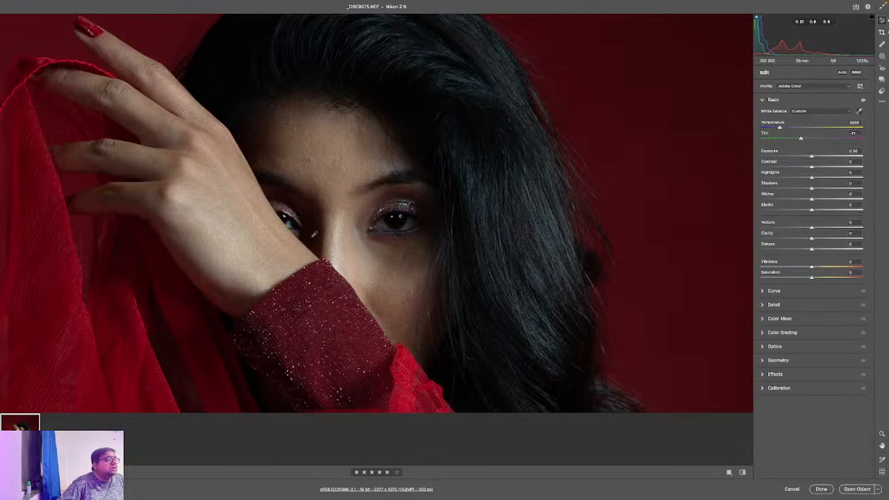
left_click(268, 233)
left_click(223, 219)
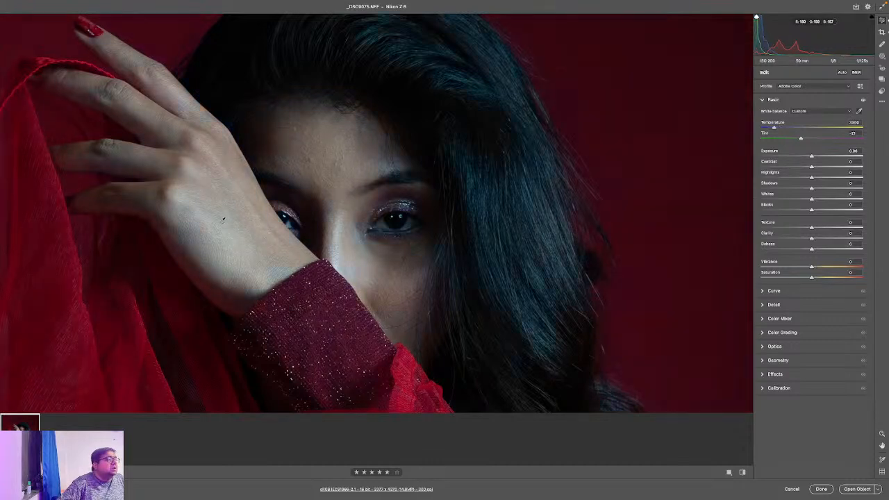
left_click(412, 221)
left_click_drag(779, 128, 790, 129)
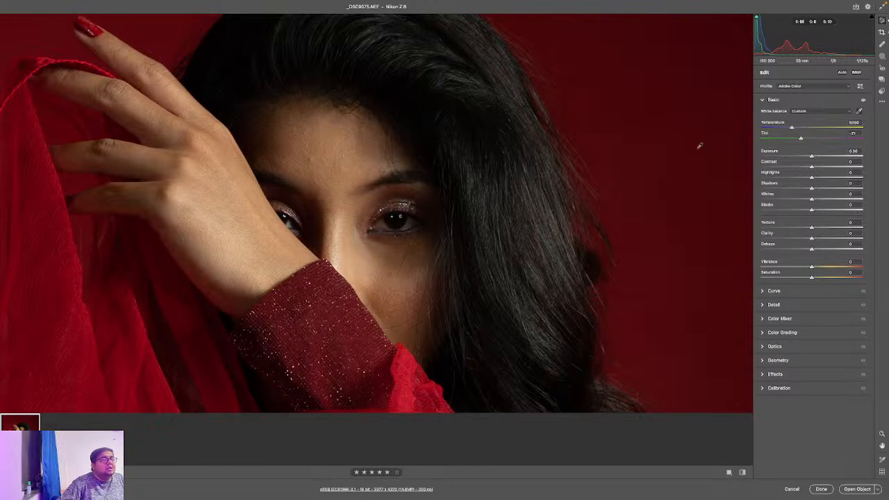
Try a cooler color temperature on the magnified face, and undo the custom white balance changes back to As Shot
left_click_drag(793, 128, 773, 129)
key("super+z")
key("super+z")
key("super+z")
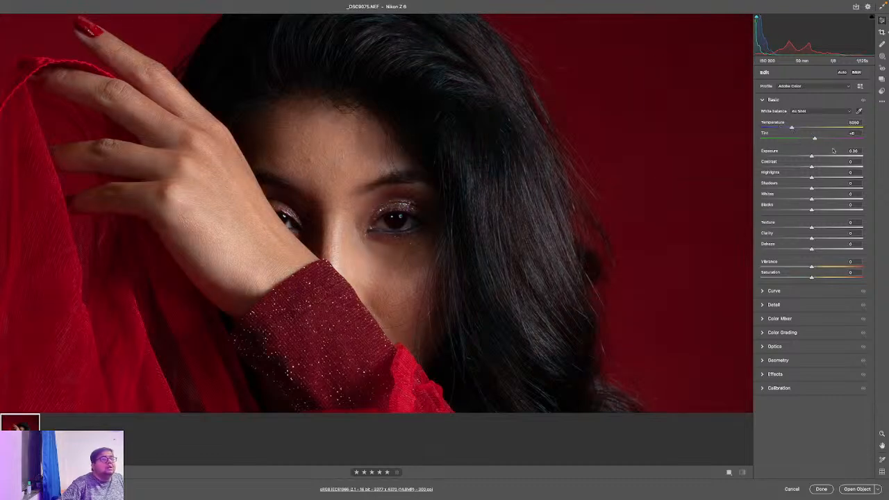
Try a warmer color temperature of 5450, and set it to 4900 while judging the whole portrait
left_click_drag(793, 129, 796, 128)
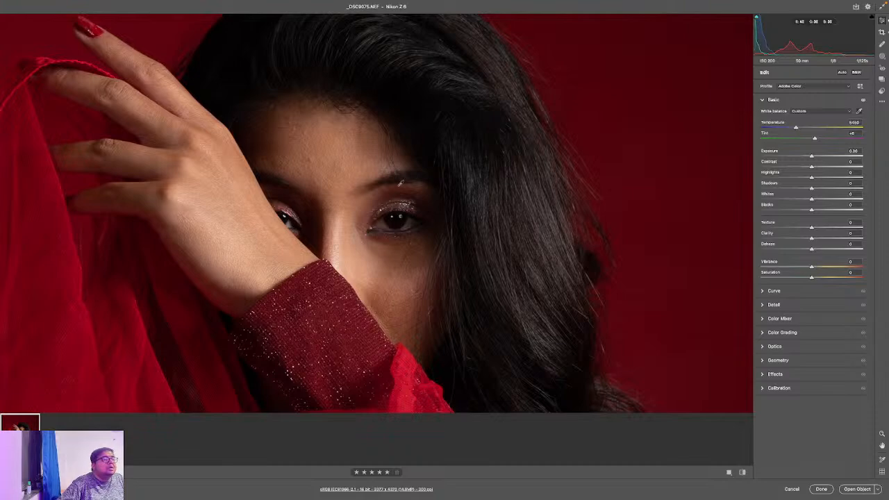
left_click(442, 211)
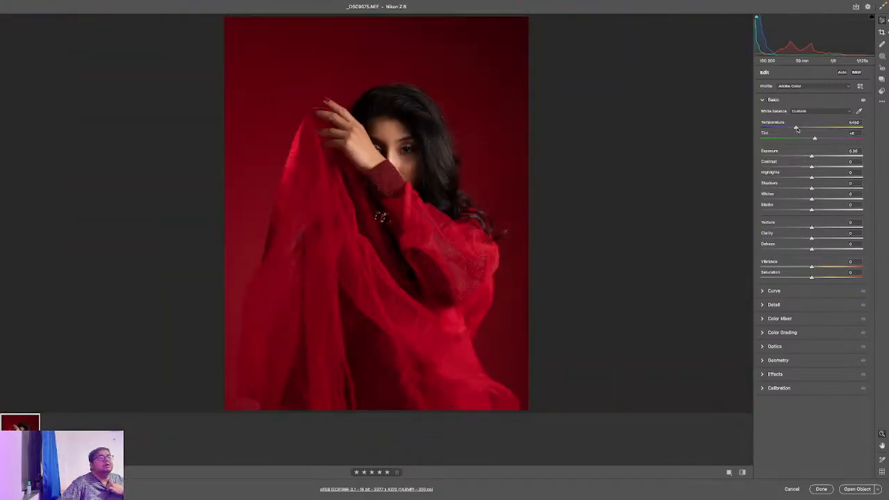
left_click_drag(796, 128, 791, 129)
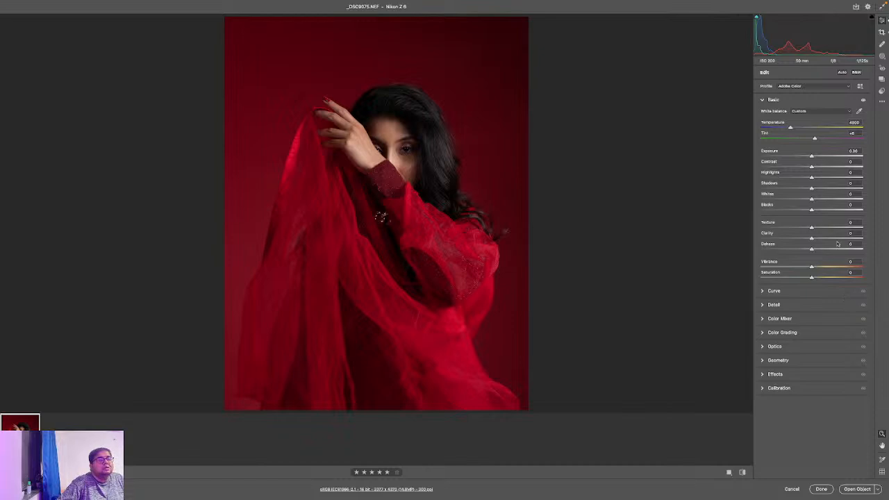
Raise the clarity of the whole portrait to about +25, checking the skin and hair detail in the magnified face
key("super+equal")
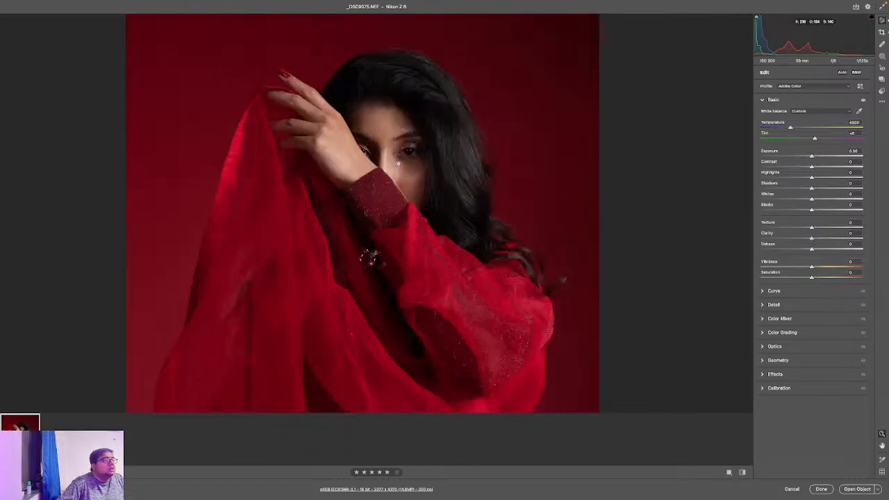
left_click_drag(812, 239, 822, 238)
key("super+0")
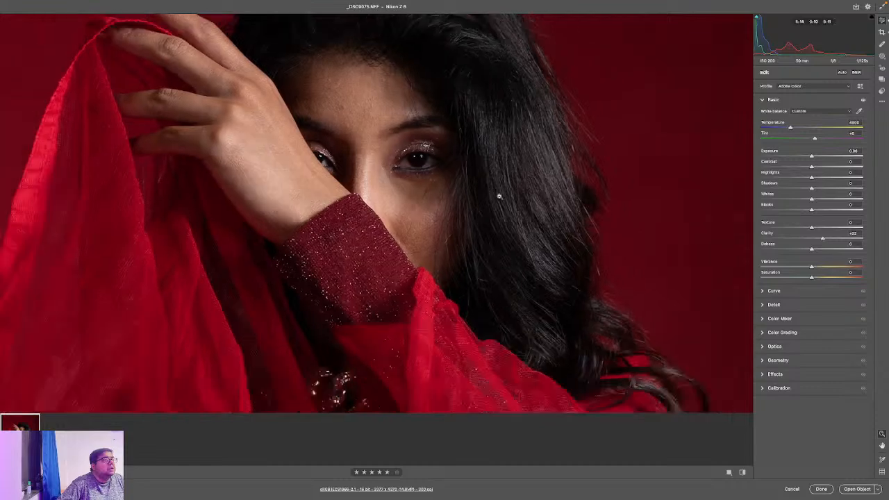
left_click_drag(823, 239, 813, 230)
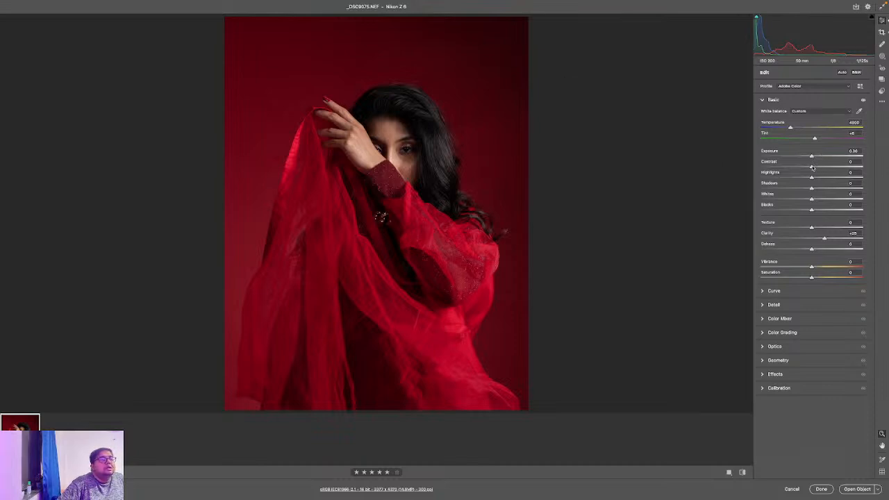
Try a contrast of +10 on the whole portrait
left_click_drag(811, 167, 816, 168)
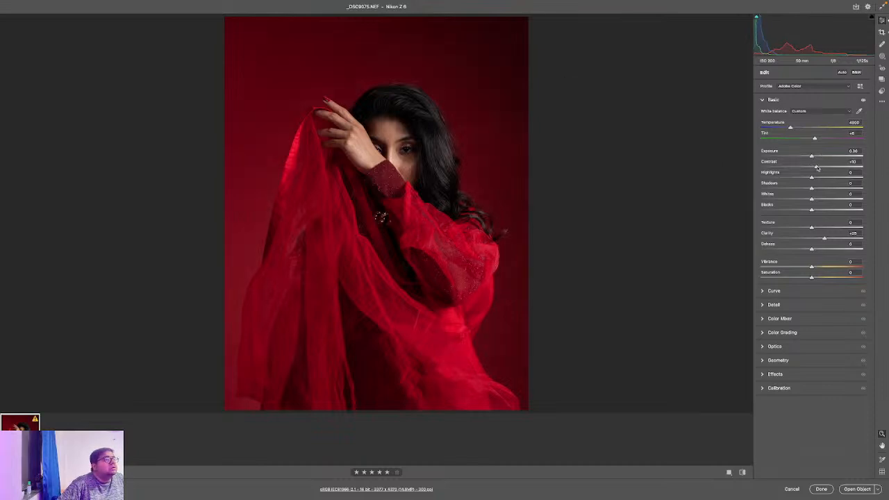
double_click(816, 168)
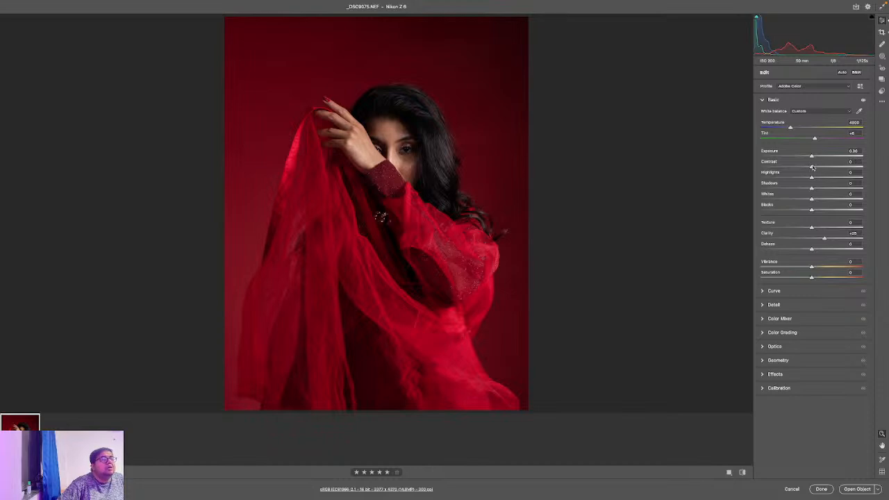
left_click_drag(813, 168, 813, 167)
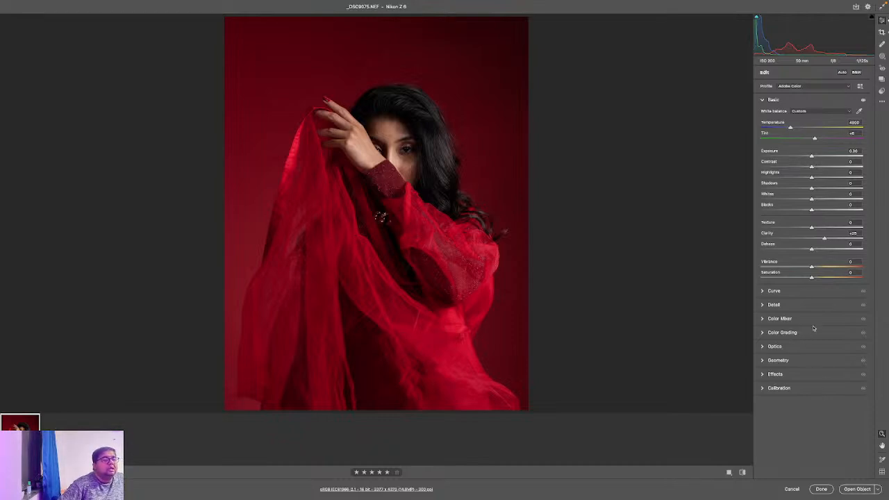
Lift the shadows of the whole portrait to +18 in the basic adjustments
left_click(777, 292)
left_click(810, 102)
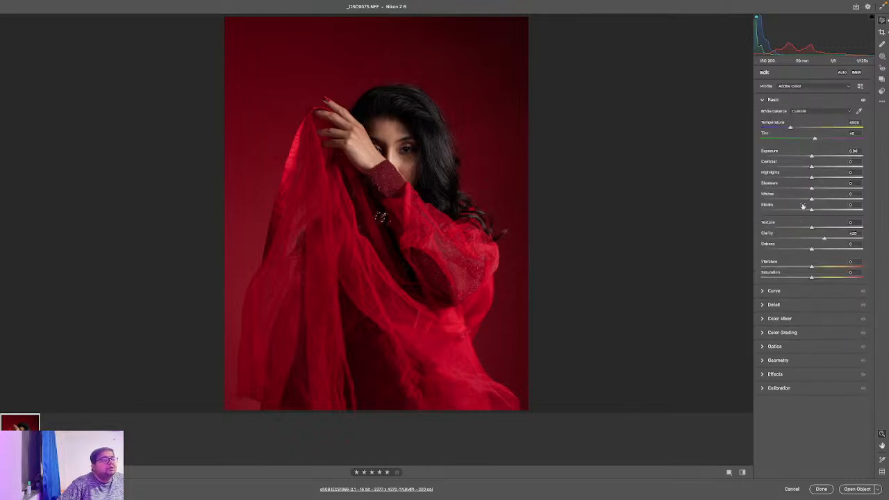
left_click_drag(812, 189, 818, 189)
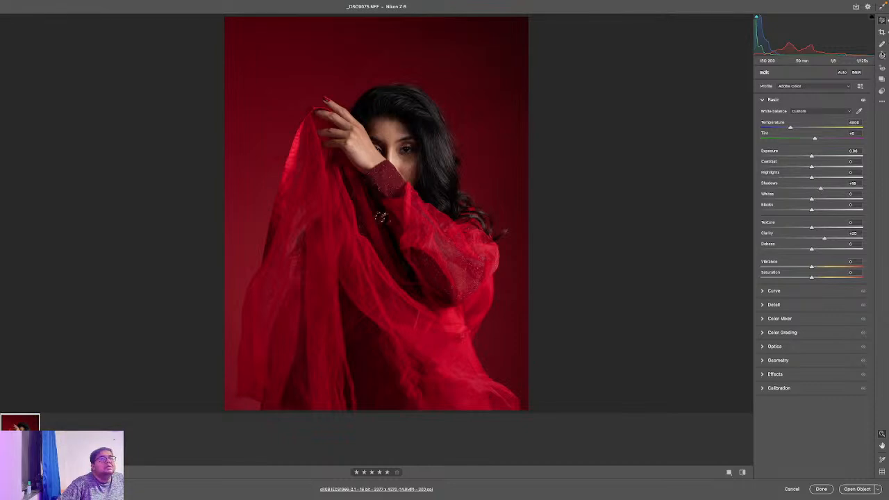
Mask the subject automatically and raise its shadows to +35 and its highlights to +2
left_click(882, 56)
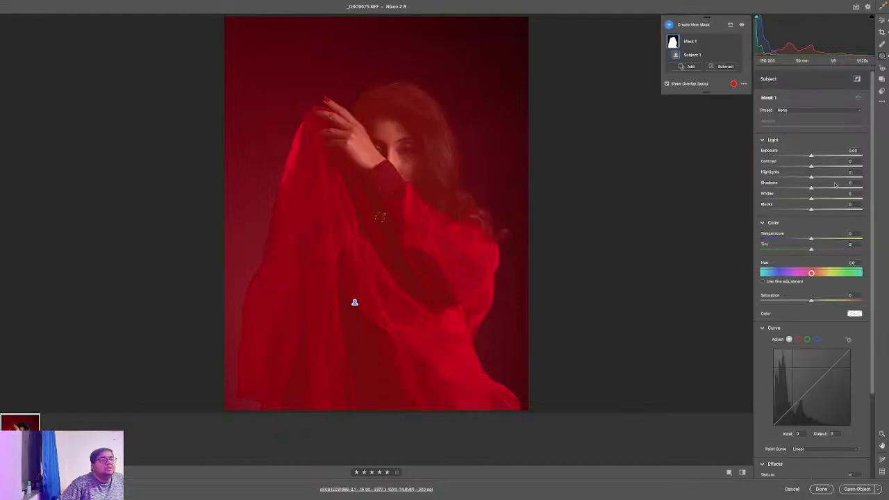
left_click_drag(811, 189, 828, 189)
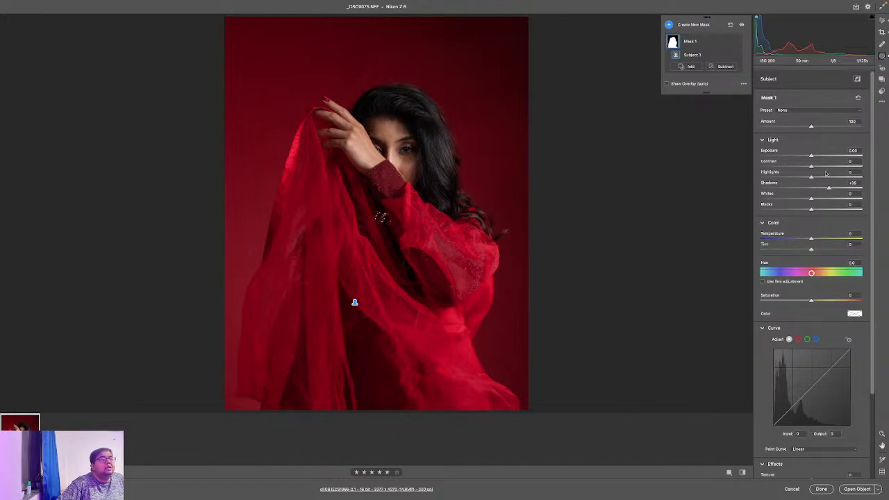
mouse_move(811, 178)
left_mouse_down()
mouse_move(821, 178)
mouse_move(812, 178)
left_mouse_up()
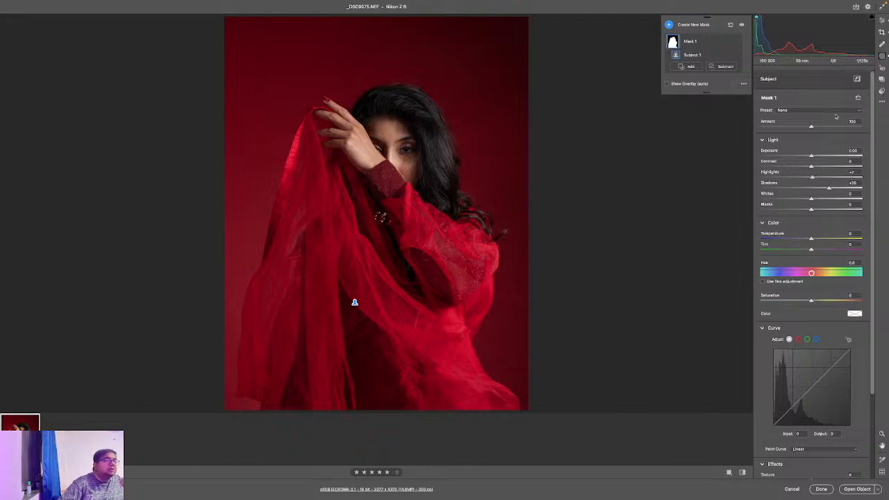
Add a background mask and darken the red backdrop by lowering its shadows and fine-tuning its exposure
left_click(697, 25)
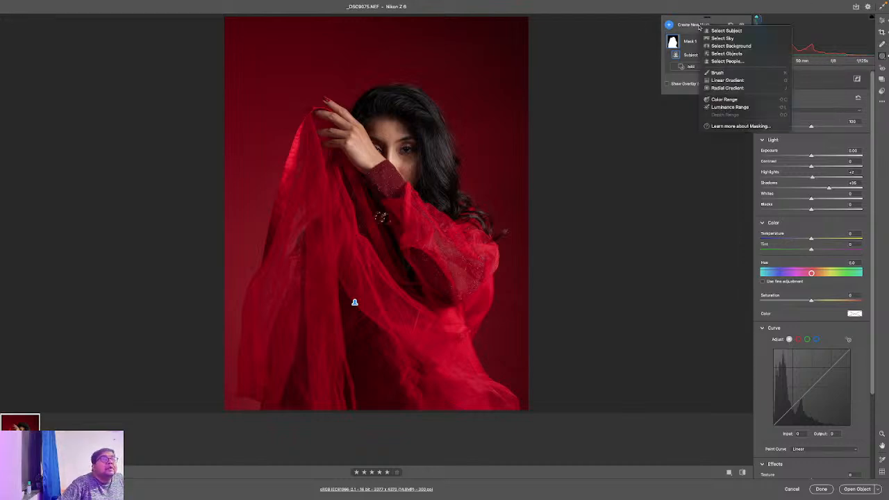
left_click(719, 45)
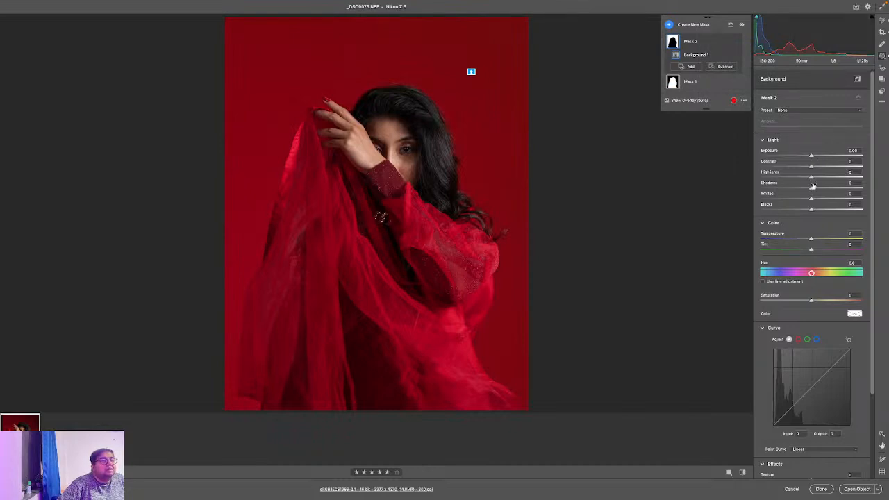
left_click_drag(811, 188, 786, 188)
left_click_drag(811, 158, 810, 158)
Return to the basic adjustments and compare the portrait before and after the edits
left_click(881, 21)
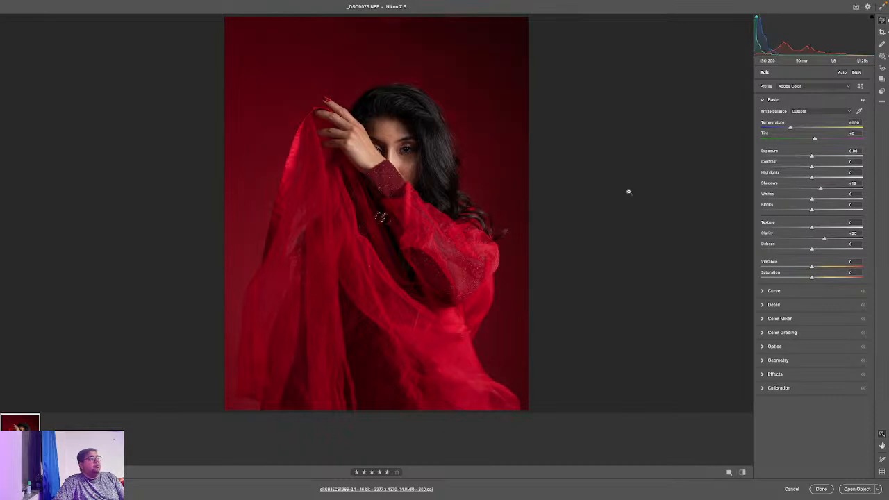
key("backslash")
key("backslash")
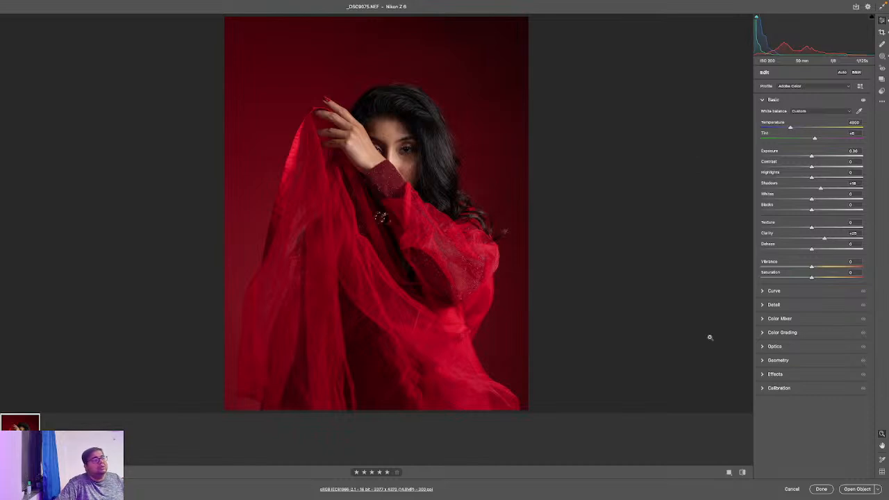
Browse the saved preset groups, including Dancer and the Christmas looks, and preview their effect on the red portrait
left_click(882, 91)
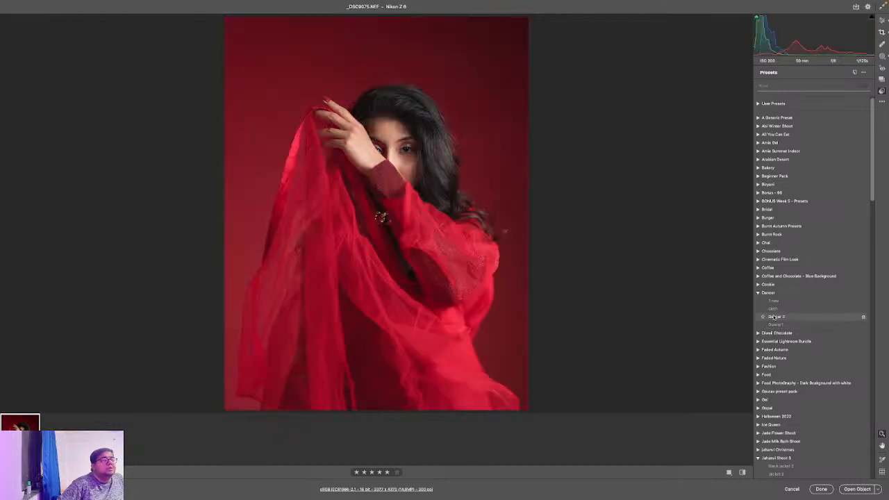
left_click(757, 293)
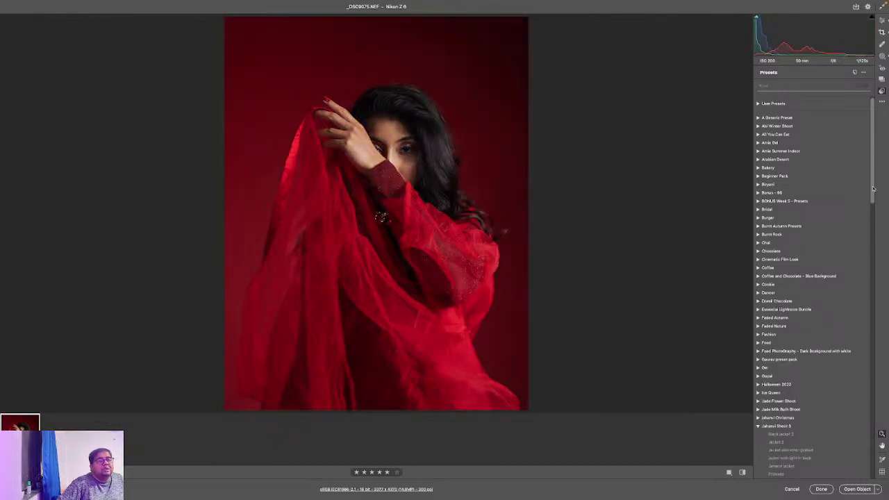
left_click_drag(873, 189, 873, 272)
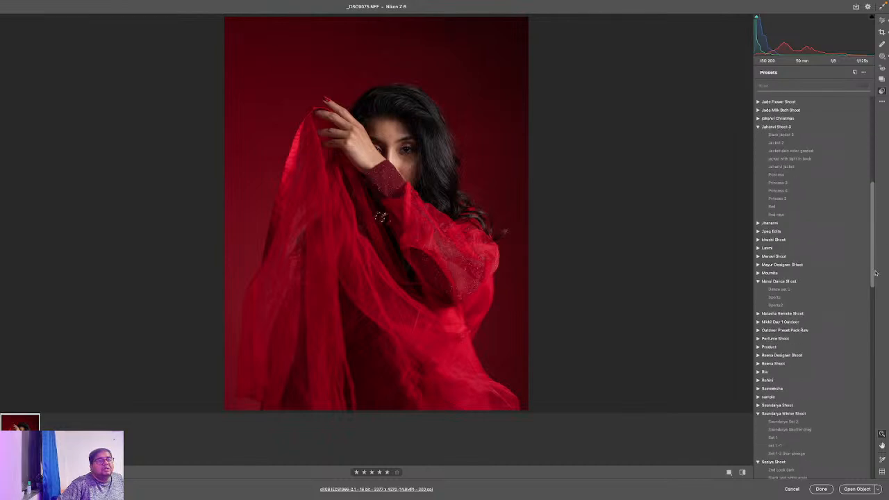
left_click(758, 127)
left_click(758, 119)
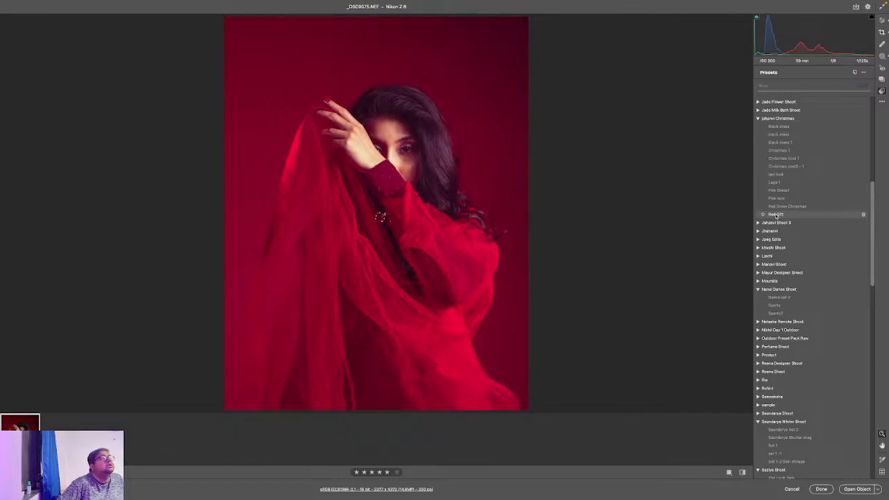
left_click(757, 118)
left_click(757, 193)
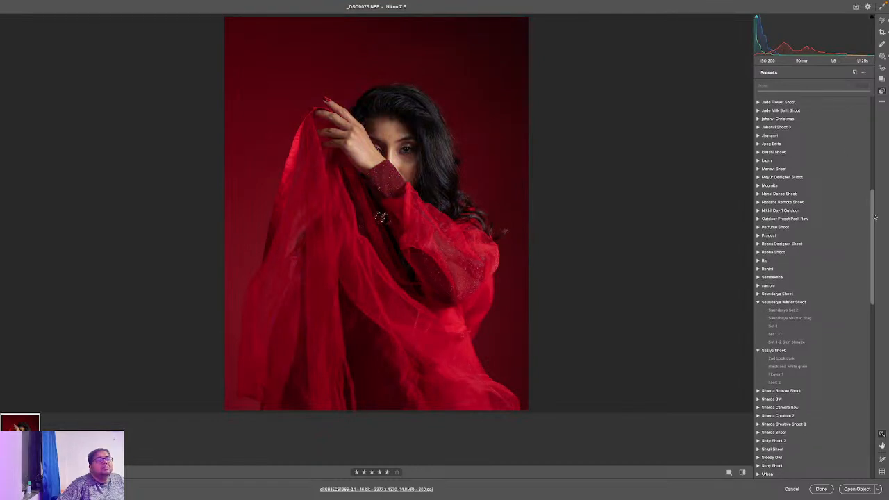
scroll(797, 182, "up", 3)
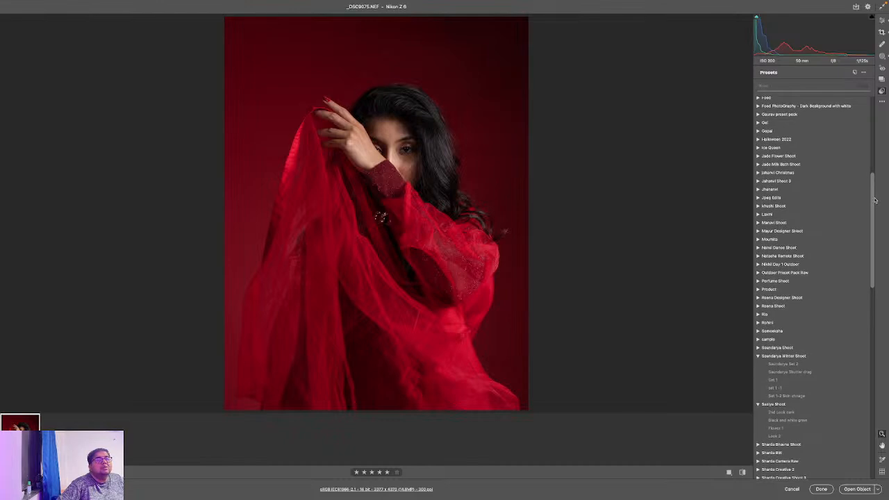
Compare further shoot presets and apply the preset Set 1 from the Winter Shoot group to the portrait
left_click(757, 181)
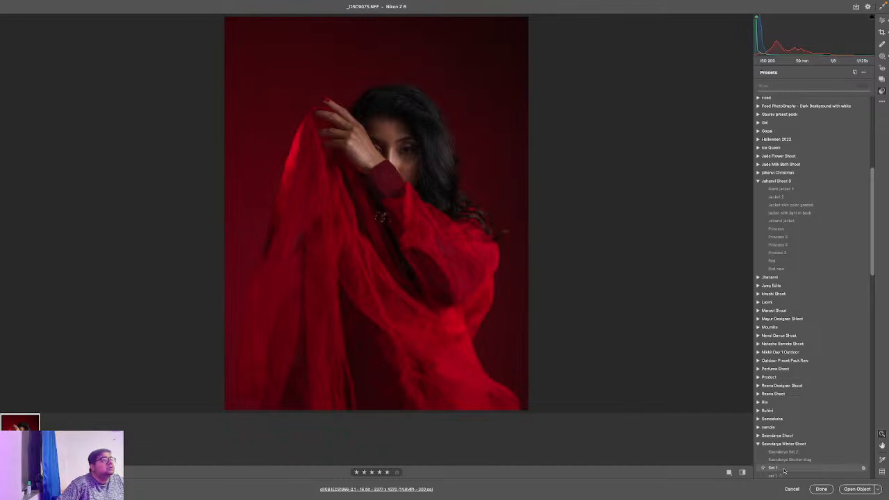
left_click(784, 469)
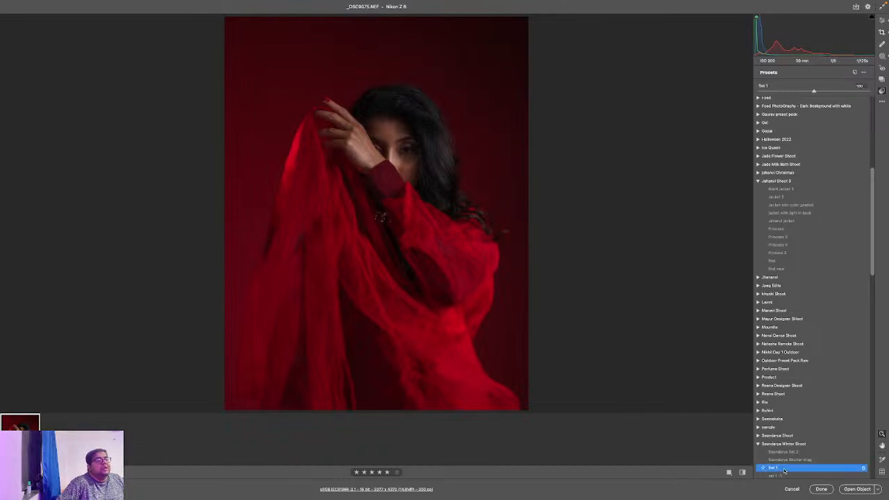
scroll(806, 336, "down", 2)
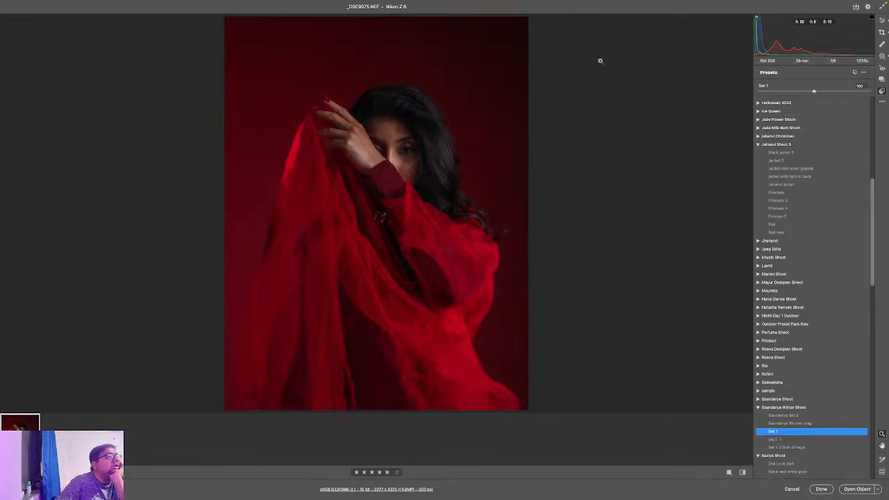
Delete all existing masks from the portrait
left_click(882, 56)
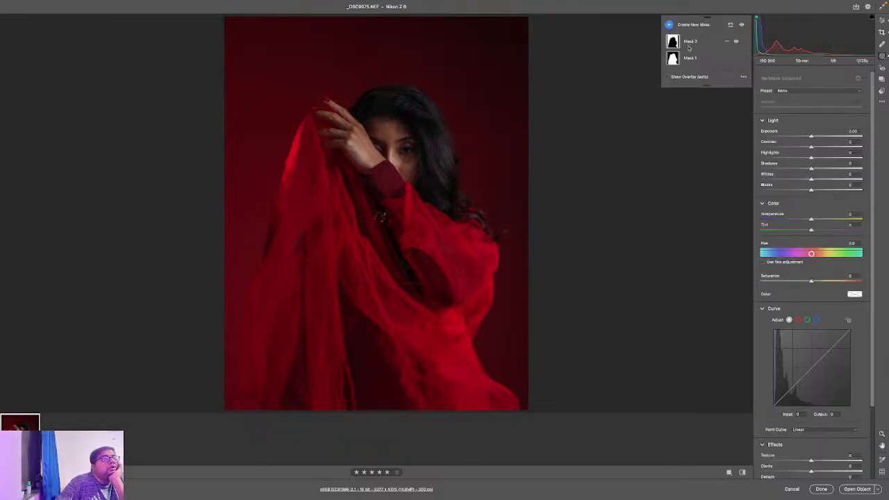
left_click(726, 59)
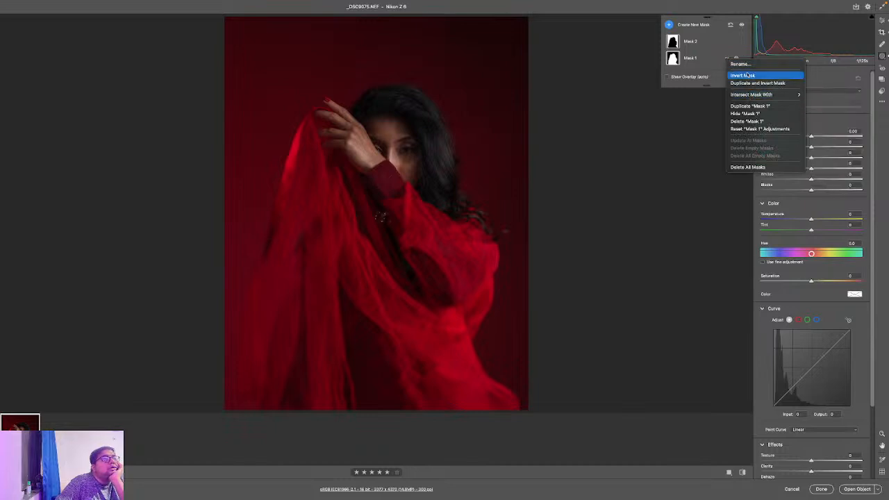
left_click(742, 167)
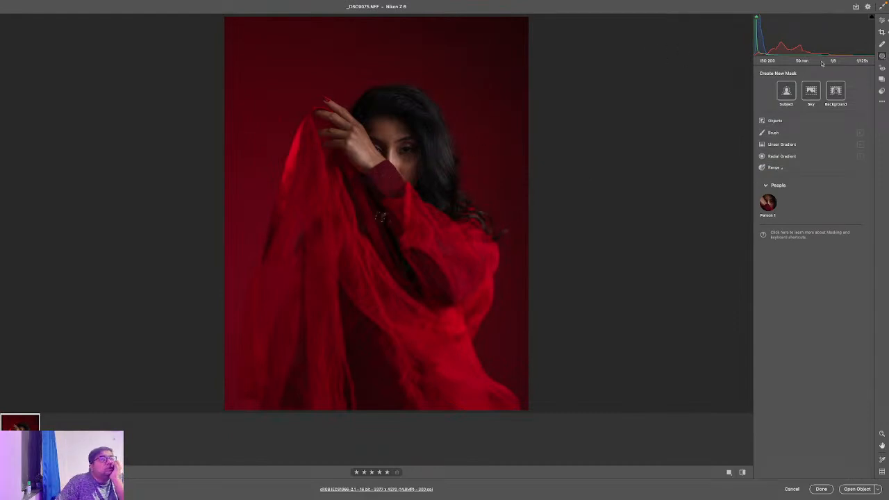
left_click(790, 92)
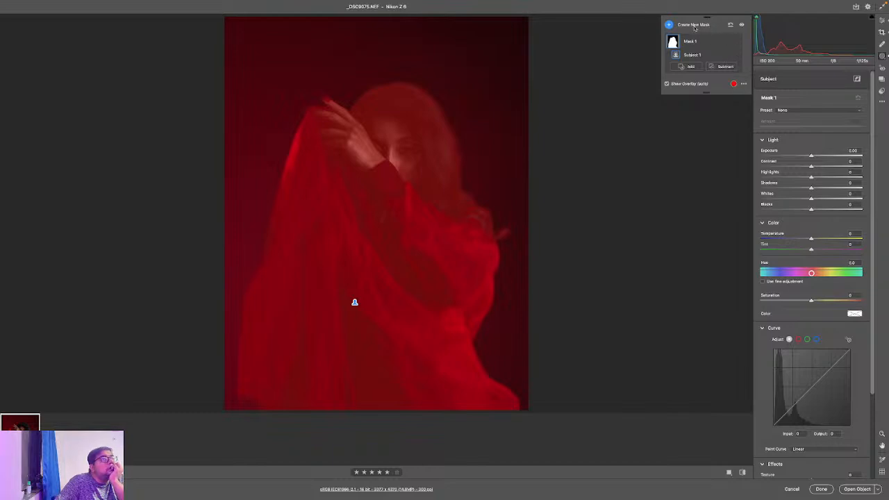
left_click(727, 41)
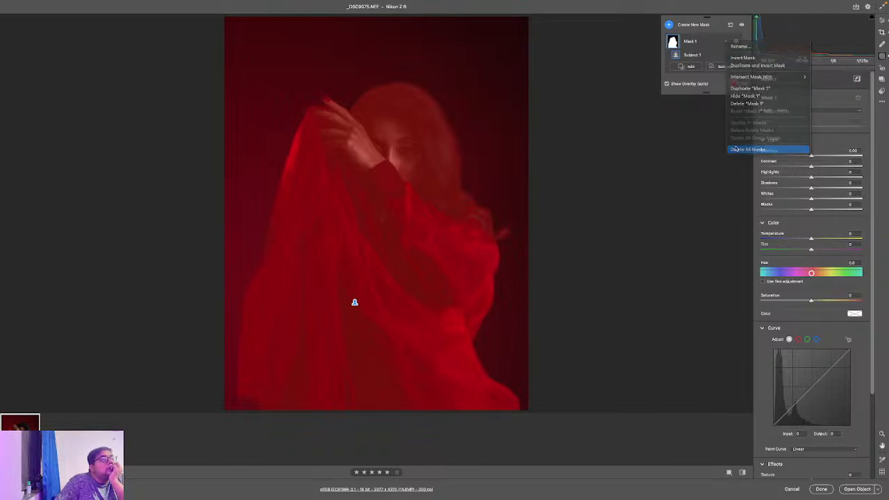
left_click(746, 148)
Create one person mask covering the face skin, eye sclera, and iris and pupil
left_click(766, 203)
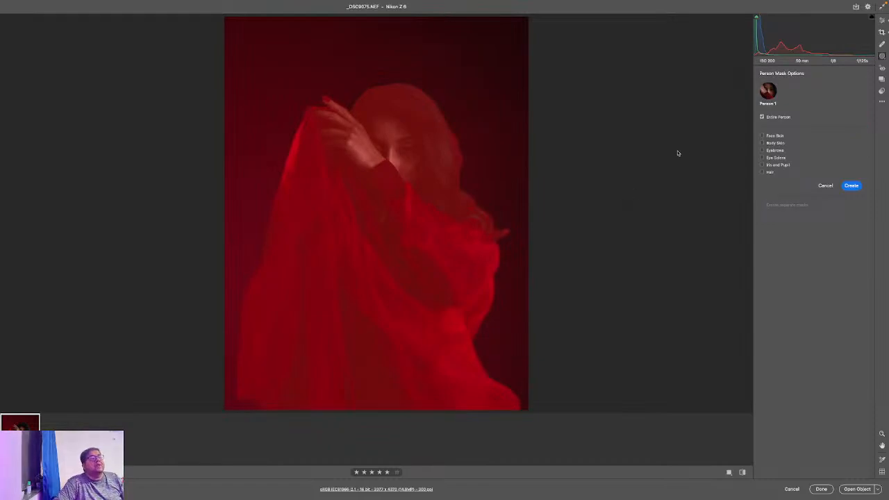
left_click(762, 136)
left_click(763, 143)
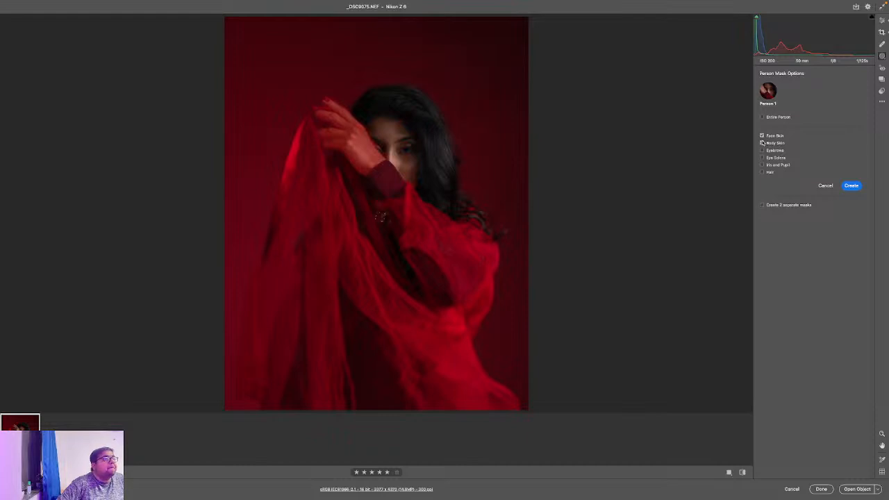
left_click(762, 143)
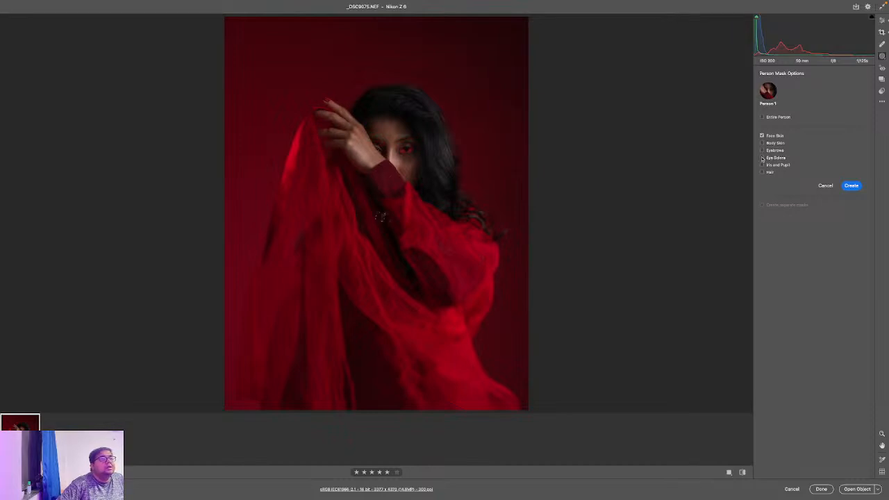
left_click(762, 164)
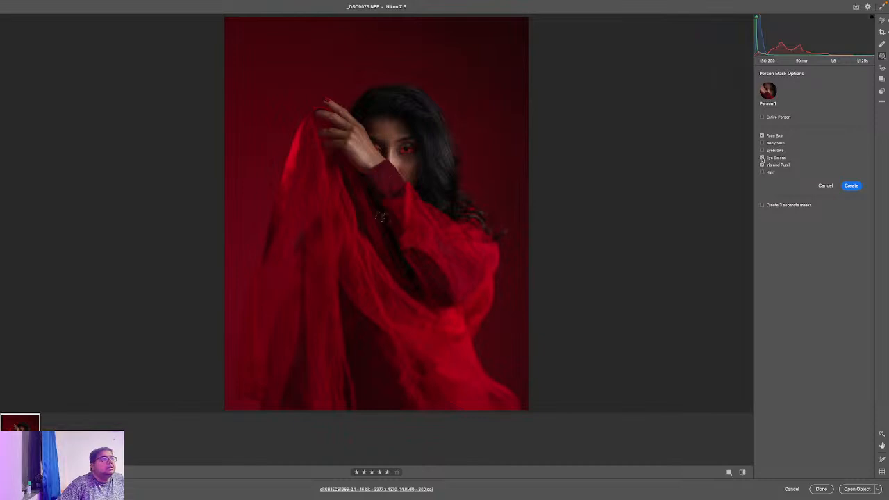
left_click(762, 158)
left_click(853, 190)
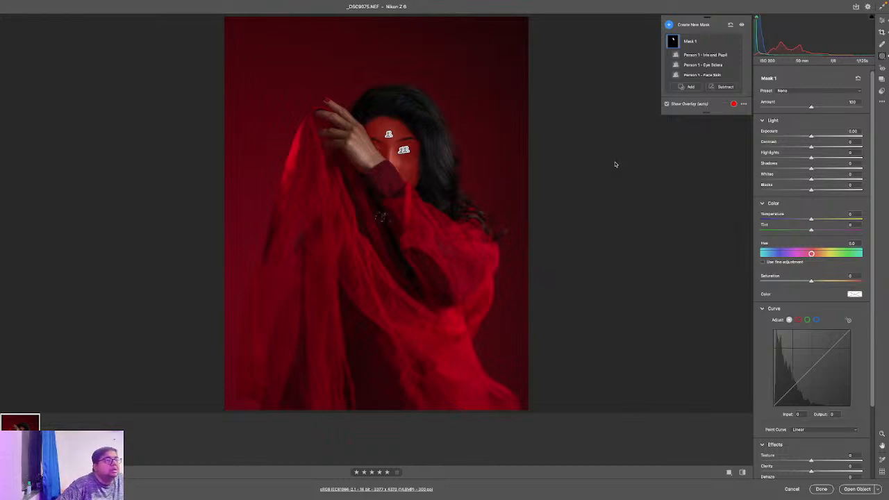
Brighten the face and eyes mask with exposure +0.10, highlights +26 and shadows +29
left_click_drag(811, 158, 823, 159)
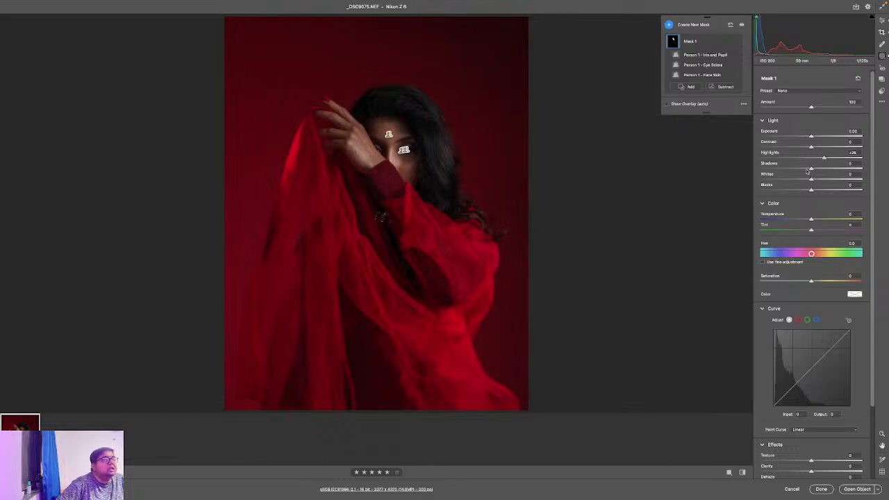
left_click_drag(811, 169, 827, 169)
left_click_drag(812, 138, 814, 138)
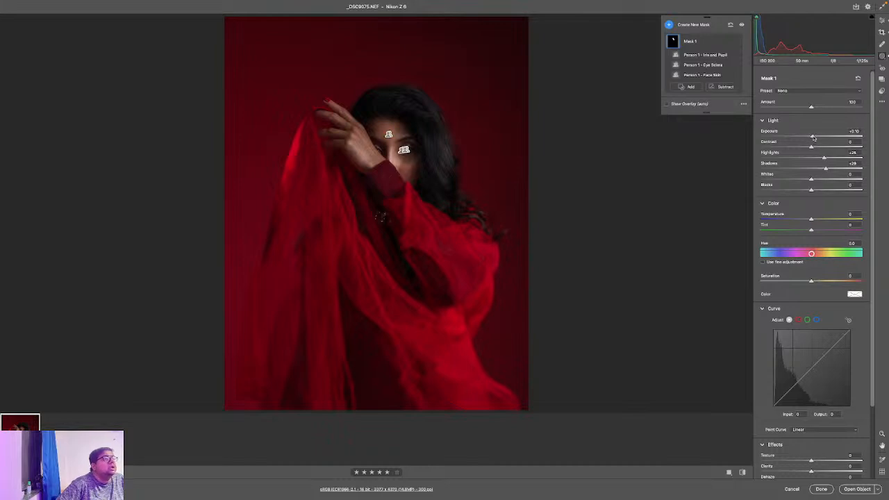
Add a body skin mask for the person and set exposure +0.10, highlights +27 and shadows +27
left_click(691, 26)
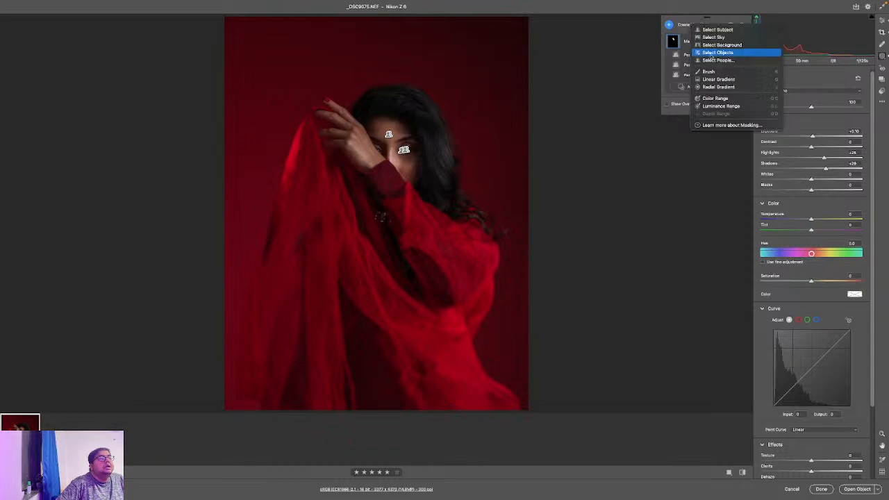
left_click(715, 61)
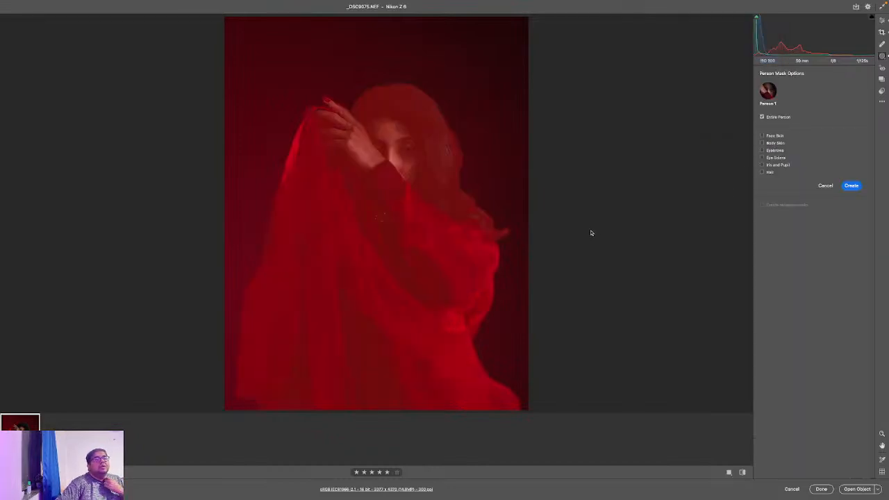
left_click(762, 143)
left_click(851, 185)
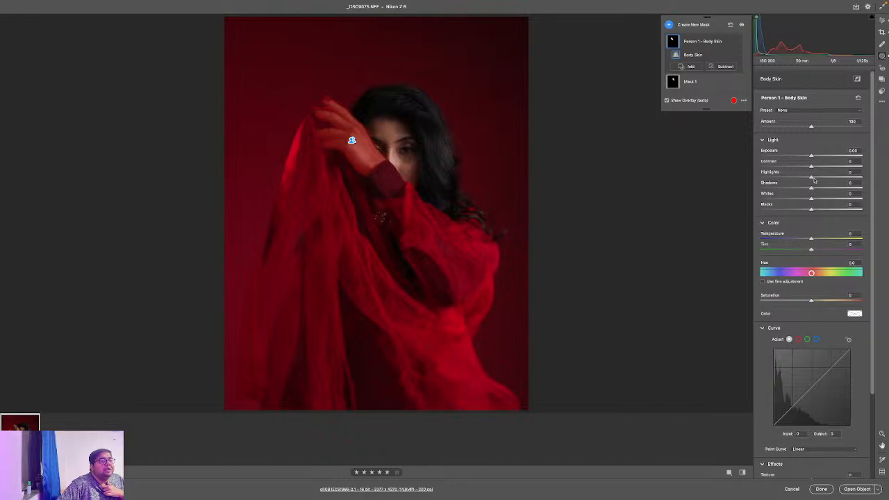
left_click_drag(812, 178, 813, 157)
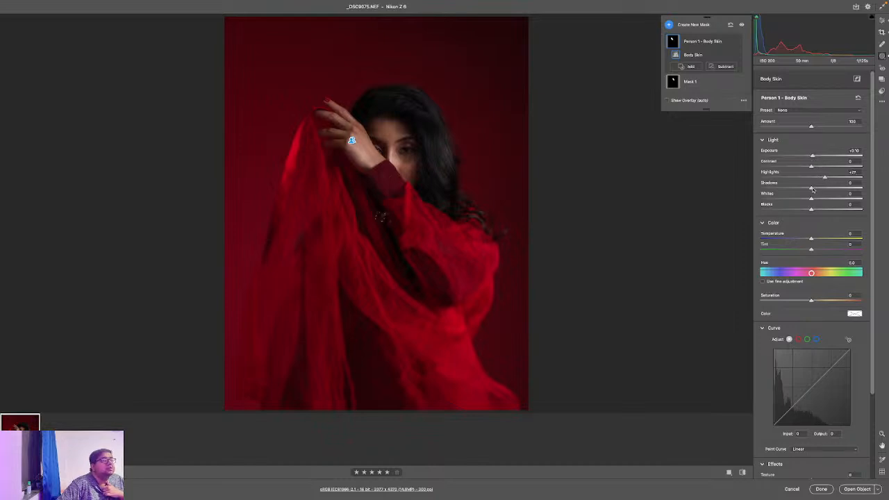
left_click_drag(812, 189, 825, 188)
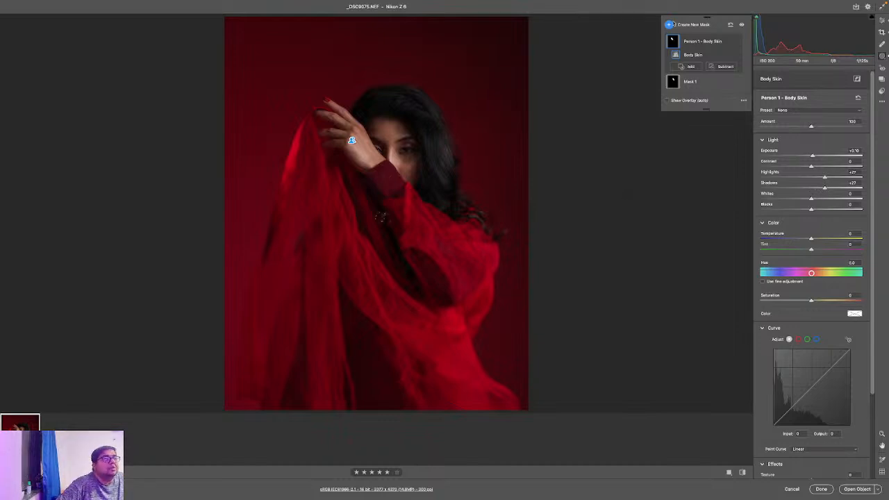
Mask the whole subject and shape its point curve with three points, gently lifting the shadows and upper tones
left_click(669, 24)
left_click(694, 28)
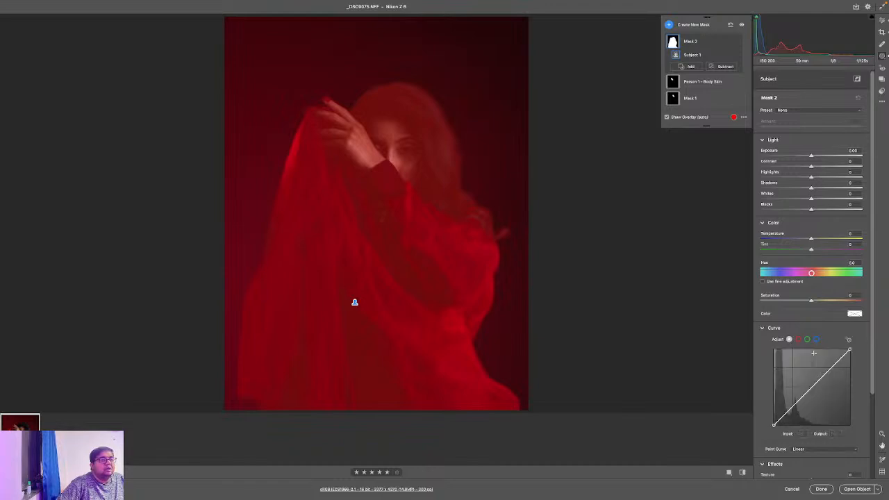
left_click(792, 406)
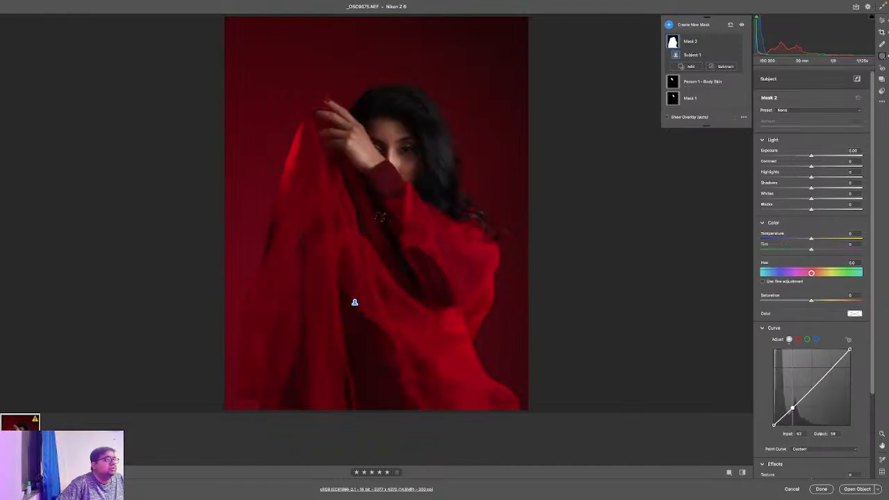
left_click_drag(793, 406, 794, 406)
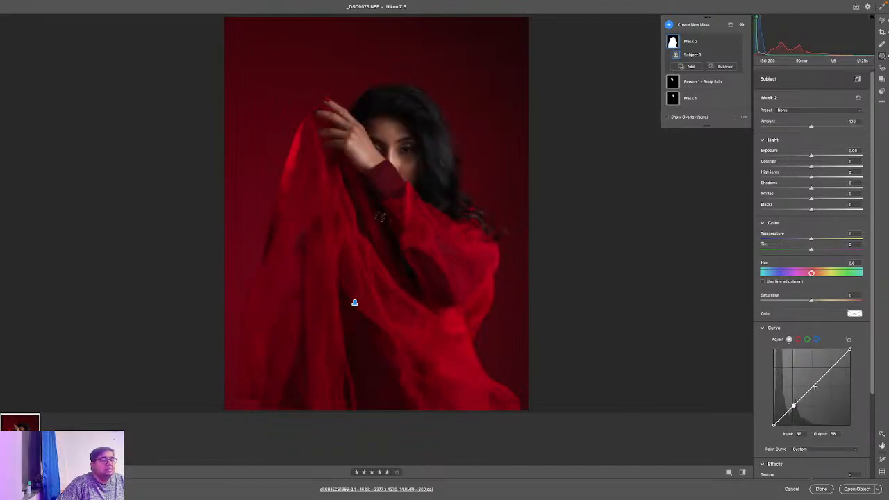
left_click(812, 386)
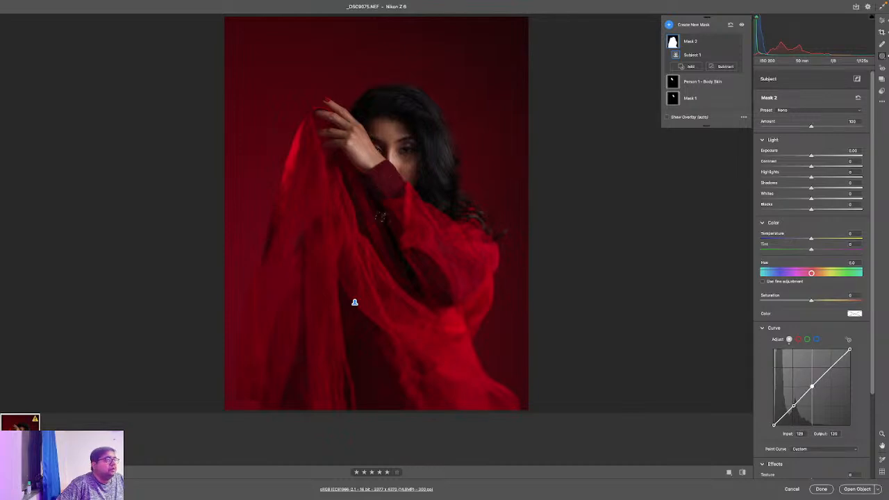
left_click_drag(812, 386, 828, 362)
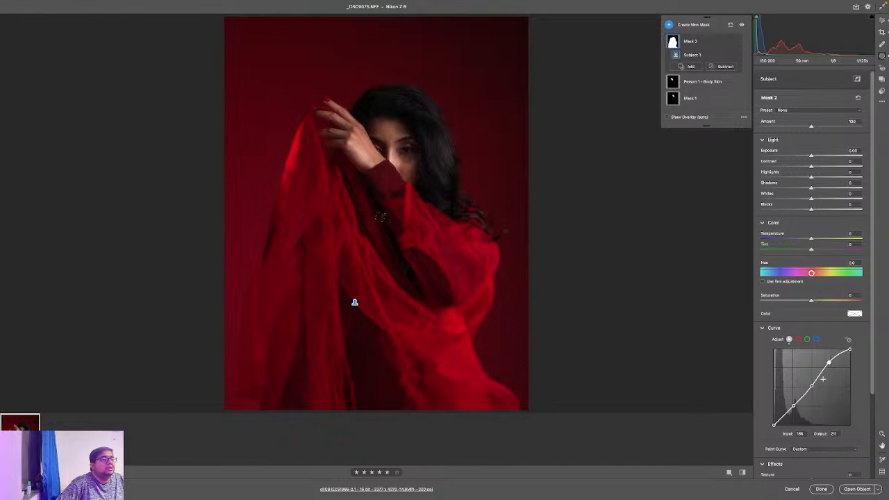
left_click(811, 385)
left_click_drag(811, 384, 793, 403)
left_click(794, 406)
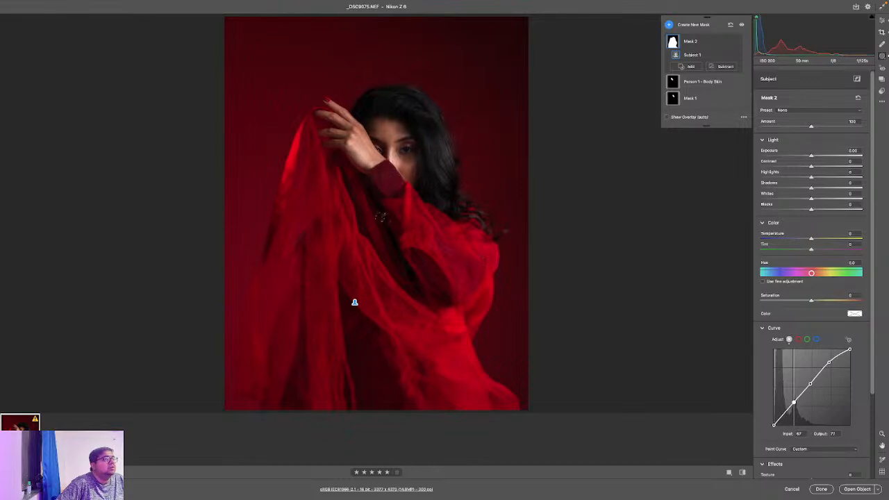
left_click(809, 383)
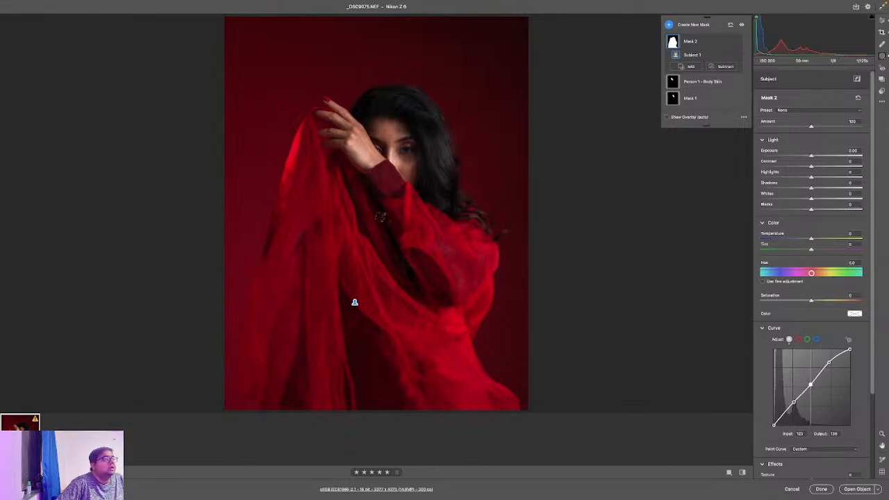
left_click_drag(810, 384, 830, 366)
left_click_drag(793, 401, 794, 403)
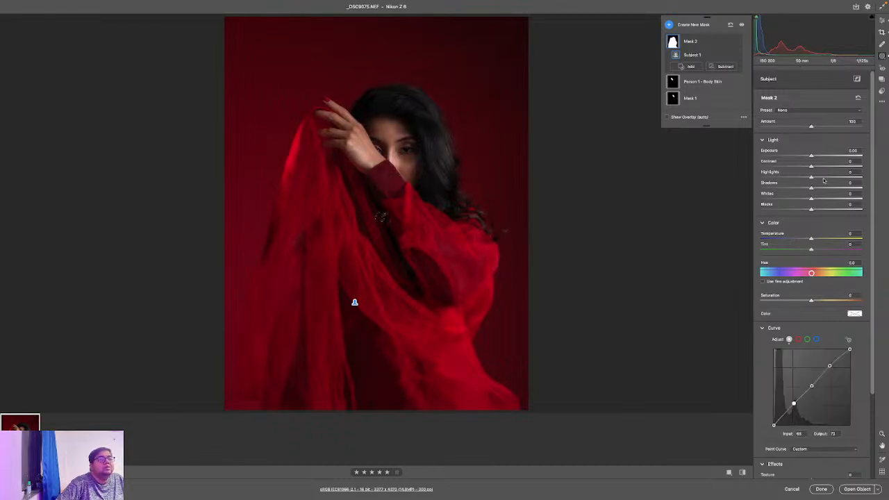
Set the subject mask's shadows to +17 and temperature to +4, and raise its exposure slightly
left_click_drag(811, 188, 819, 189)
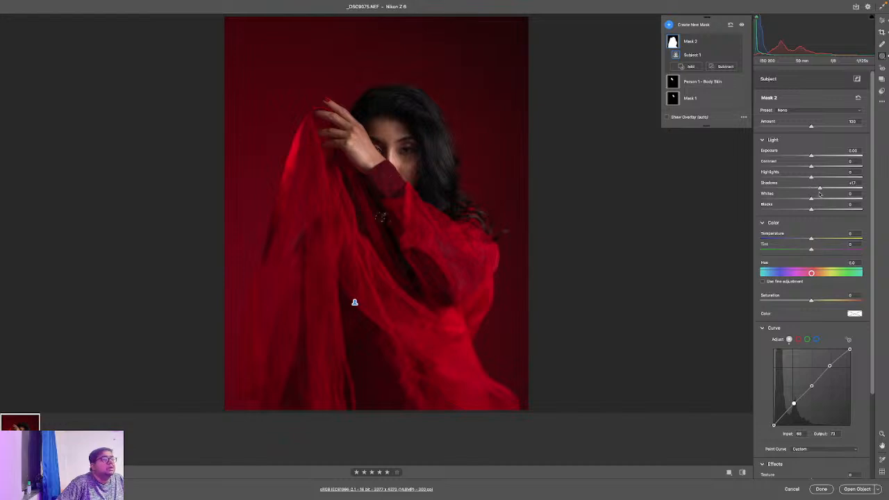
mouse_move(811, 240)
left_mouse_down()
mouse_move(820, 239)
mouse_move(812, 239)
left_mouse_up()
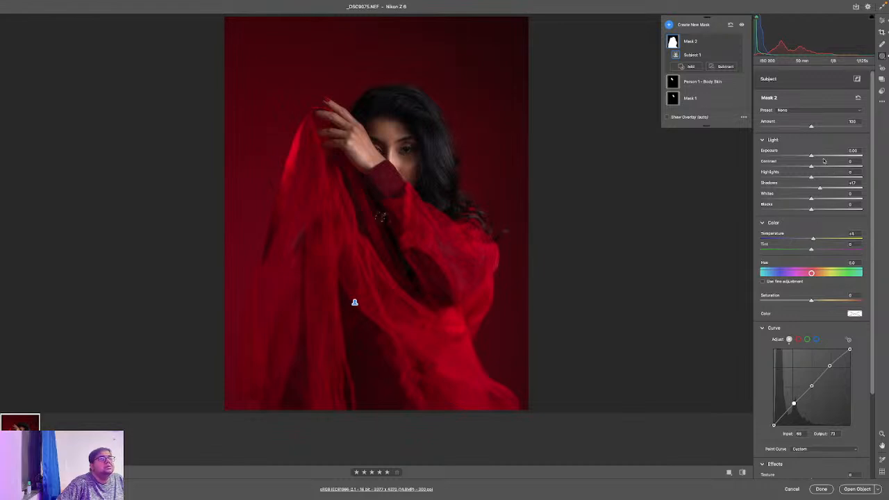
left_click_drag(813, 156, 812, 156)
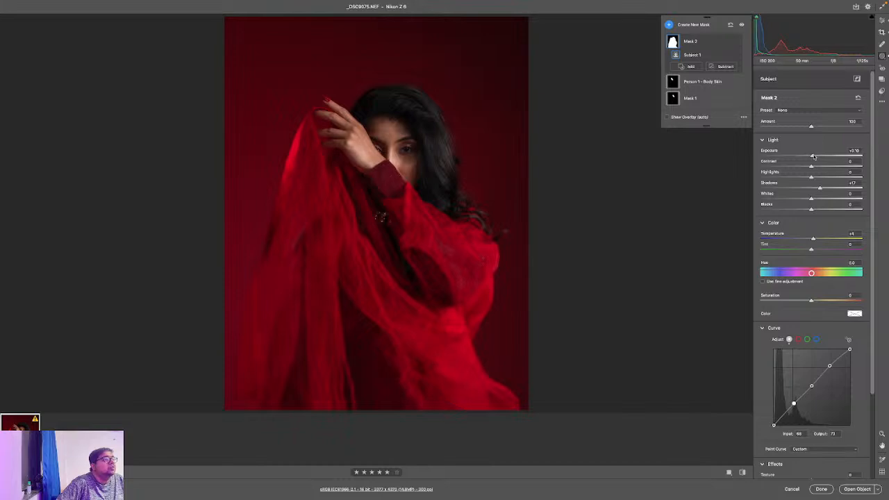
Add a background mask and set its exposure to +0.15, highlights to -100 and shadows to +14
left_click(702, 25)
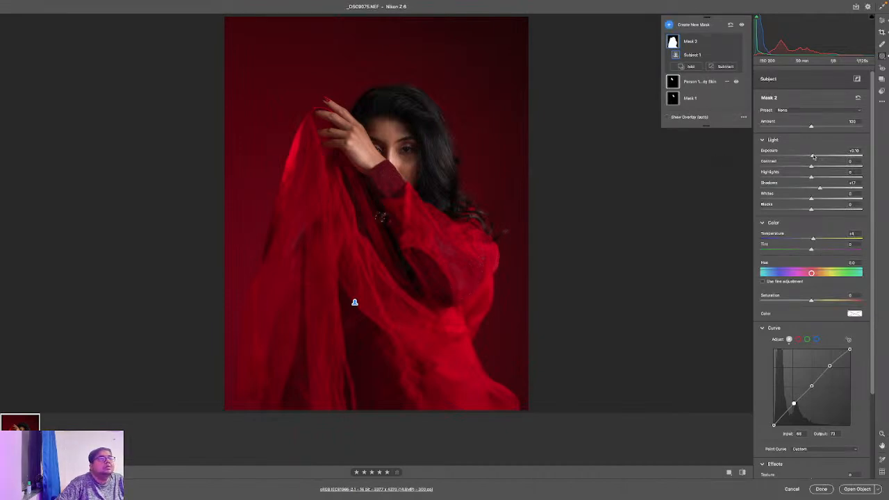
left_click(700, 28)
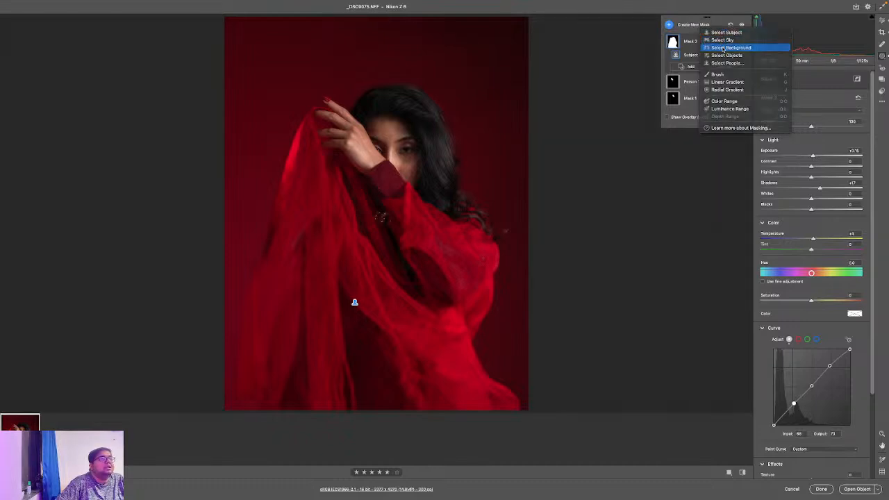
left_click(726, 47)
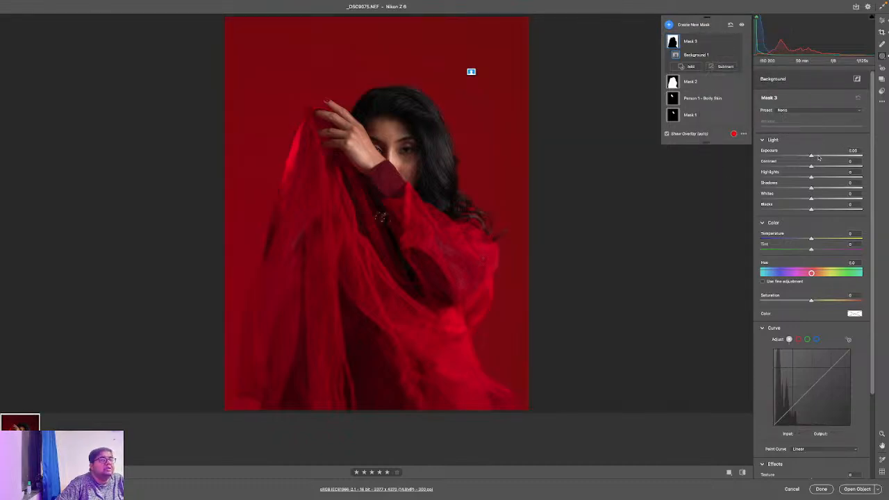
left_click_drag(811, 156, 815, 157)
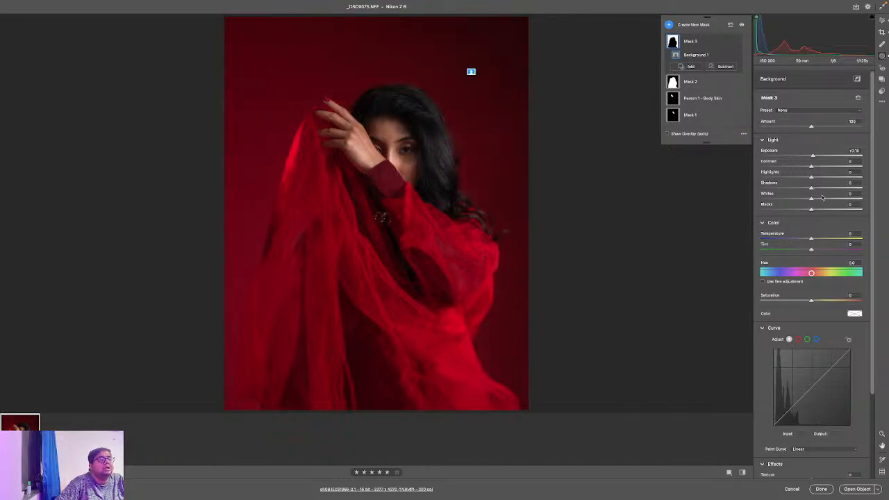
left_click_drag(811, 188, 823, 188)
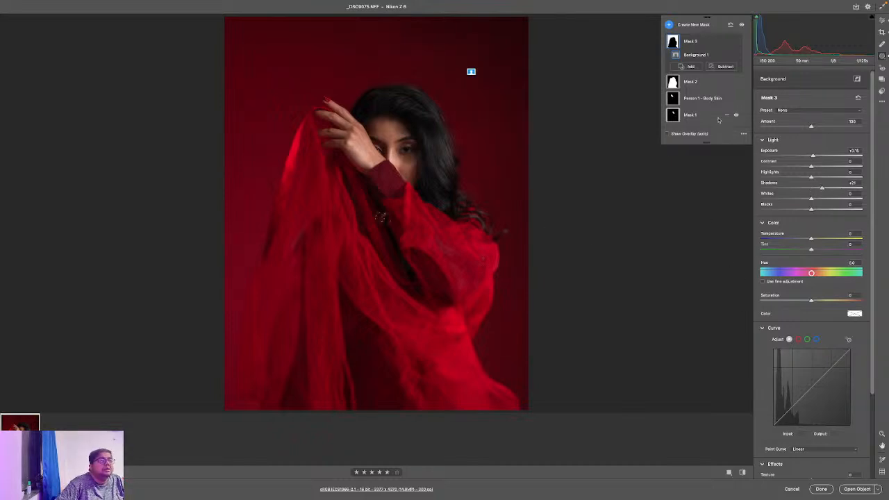
left_click_drag(811, 178, 729, 183)
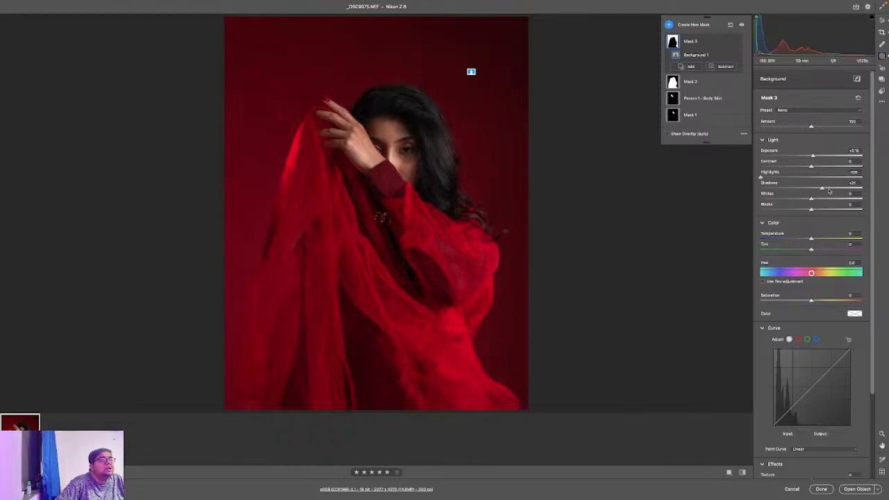
left_click_drag(823, 189, 817, 189)
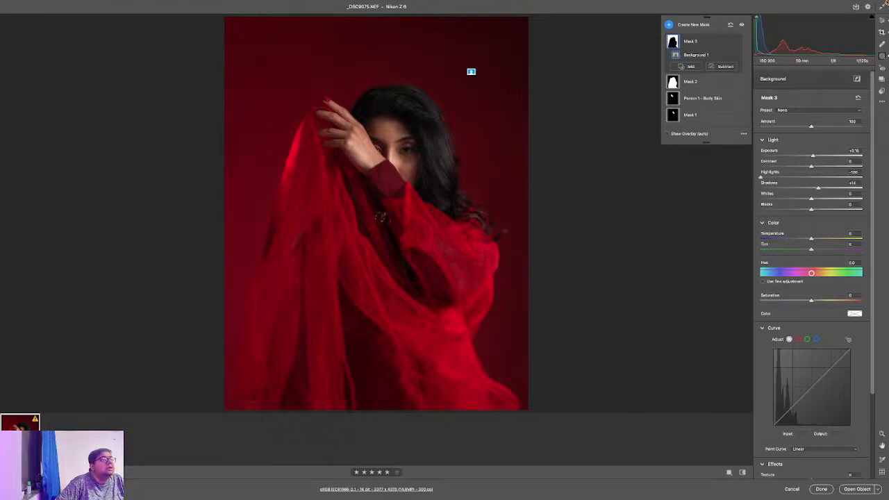
Return to the global adjustments and view the unedited portrait for comparison
left_click(882, 20)
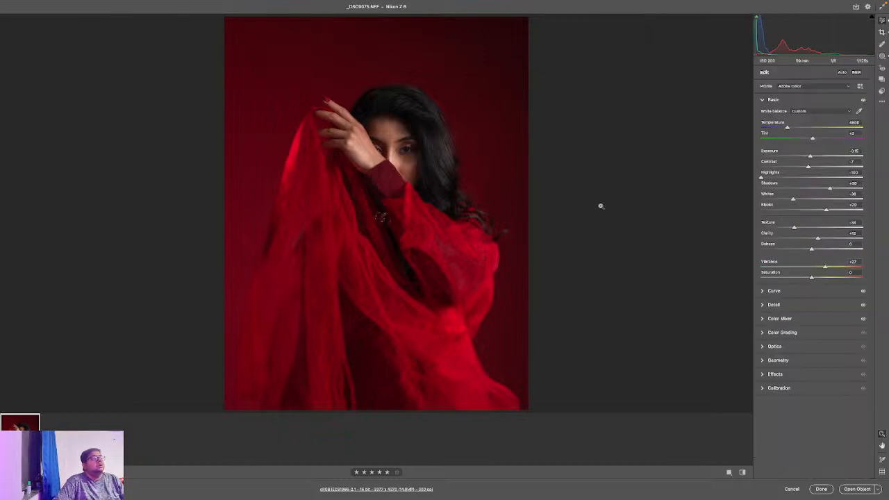
key("backslash")
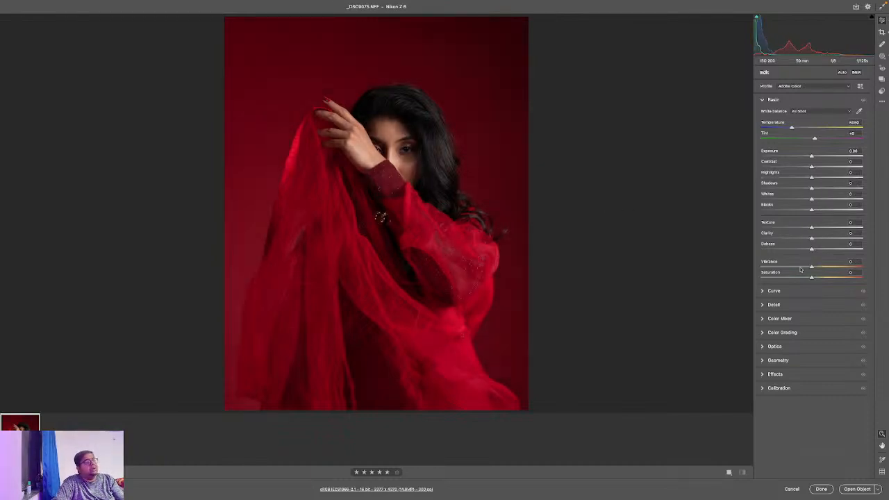
Set the orange hue to -4 in the Color Mixer, checking the skin tones on the face and hand close up
left_click(811, 321)
left_click(785, 165)
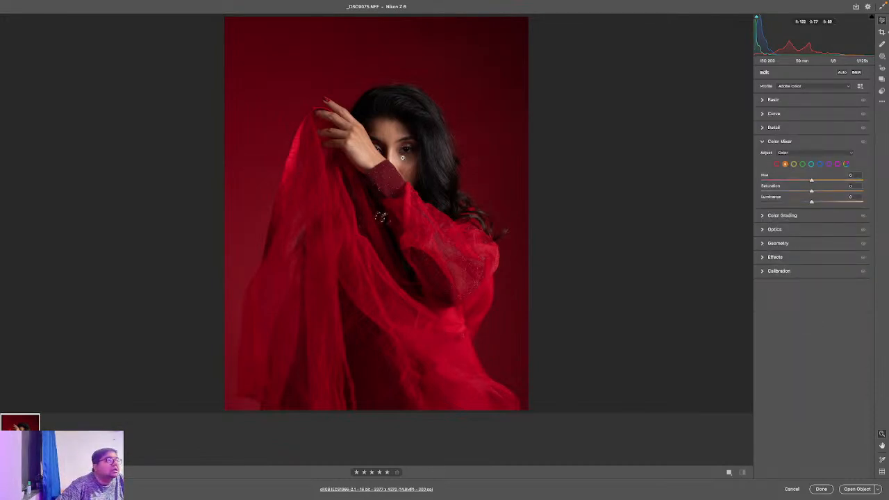
left_click(398, 143)
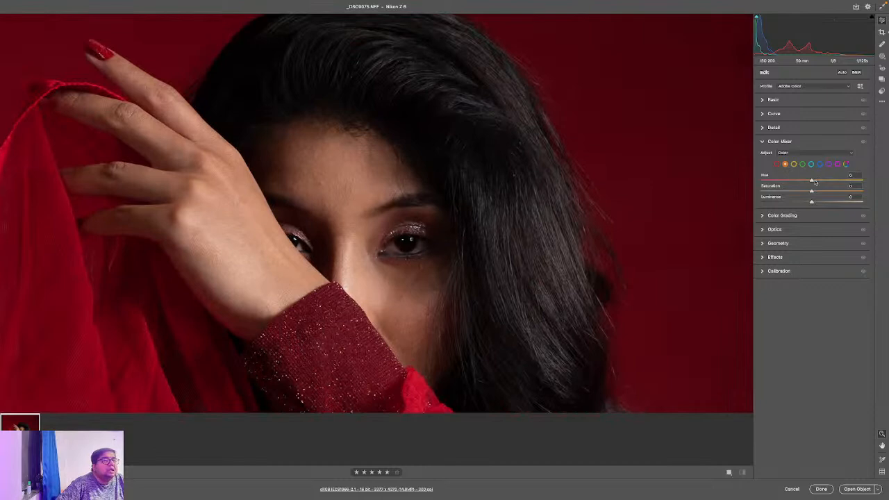
left_click_drag(812, 181, 809, 182)
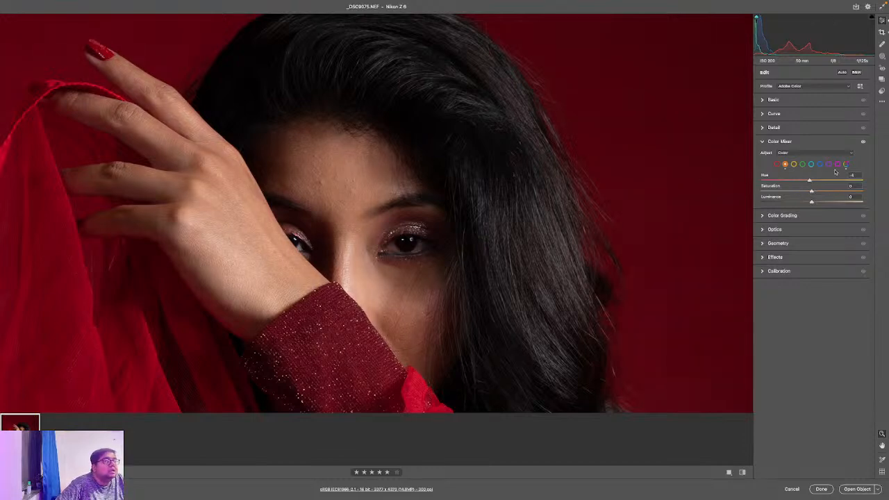
Set the orange hue to -14, saturation to +14 and luminance to +18, comparing the portrait with its unedited version
double_click(809, 181)
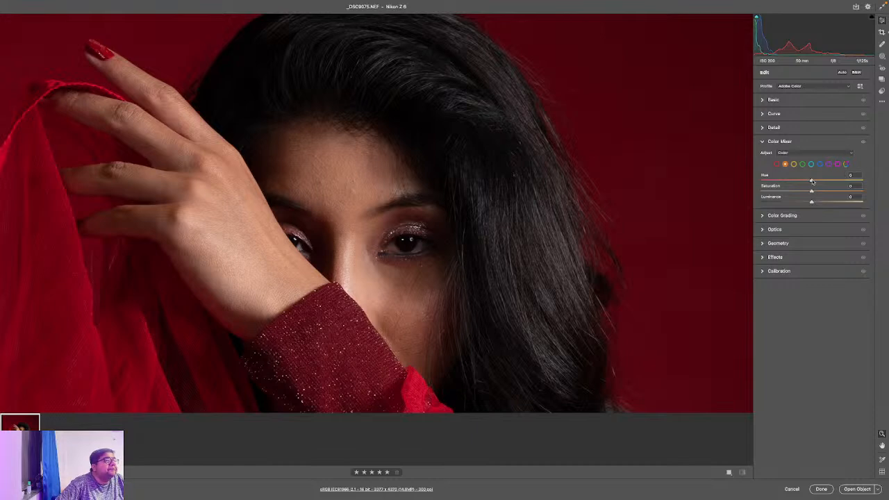
left_click_drag(811, 181, 808, 181)
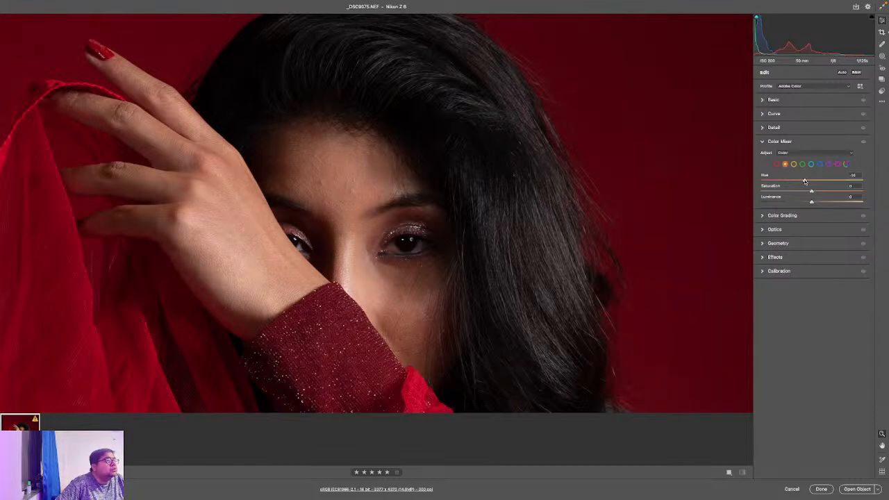
mouse_move(811, 192)
left_mouse_down()
mouse_move(821, 192)
mouse_move(821, 202)
left_mouse_up()
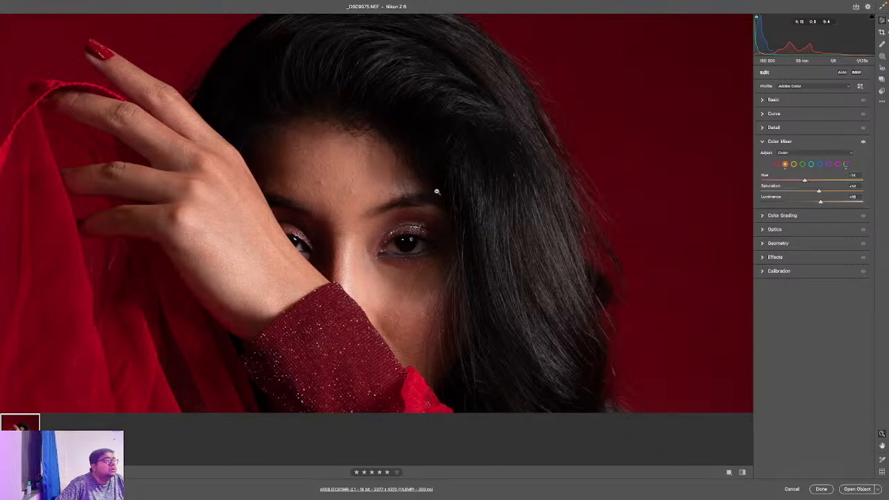
left_click(437, 191)
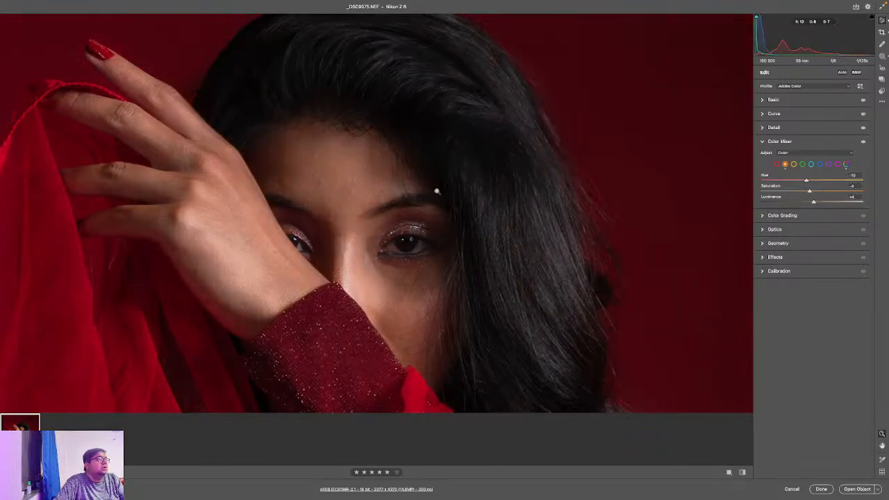
key("p")
left_click(437, 191)
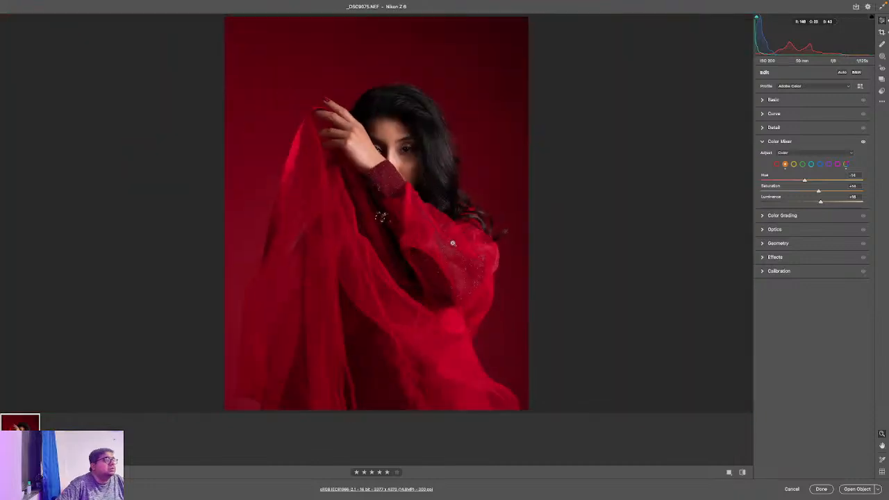
key("p")
key("p")
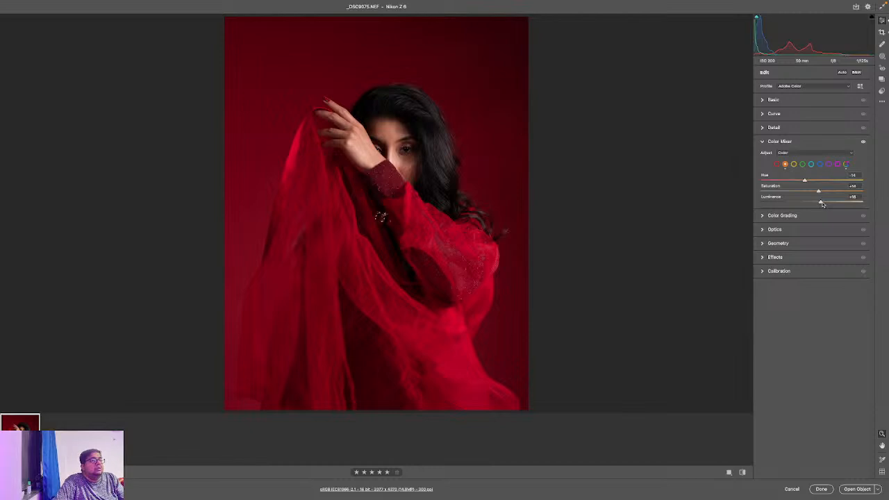
Set the orange saturation to -8 and luminance to +14, checking the skin on the face and hand close up
double_click(821, 202)
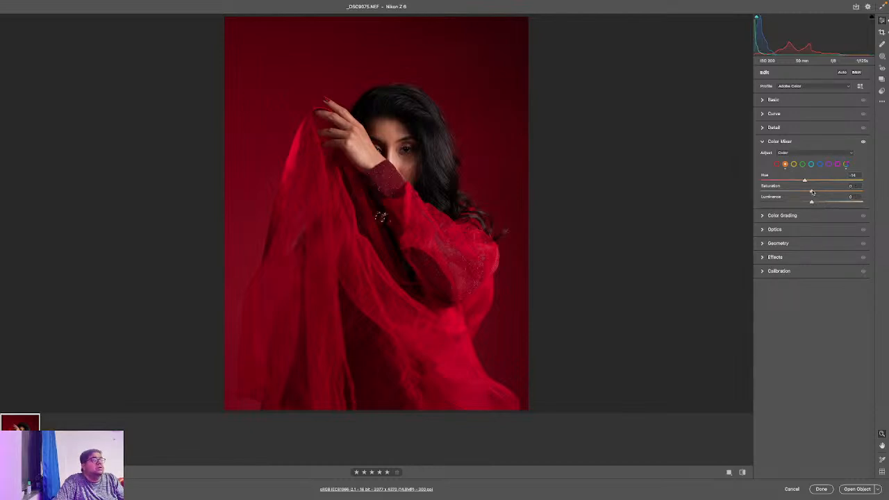
mouse_move(812, 192)
left_mouse_down()
mouse_move(819, 202)
mouse_move(807, 193)
left_mouse_up()
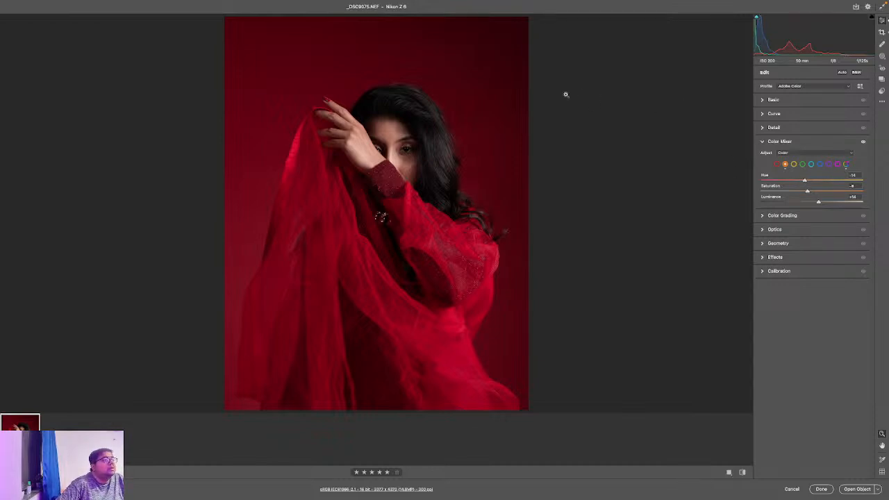
left_click(401, 152)
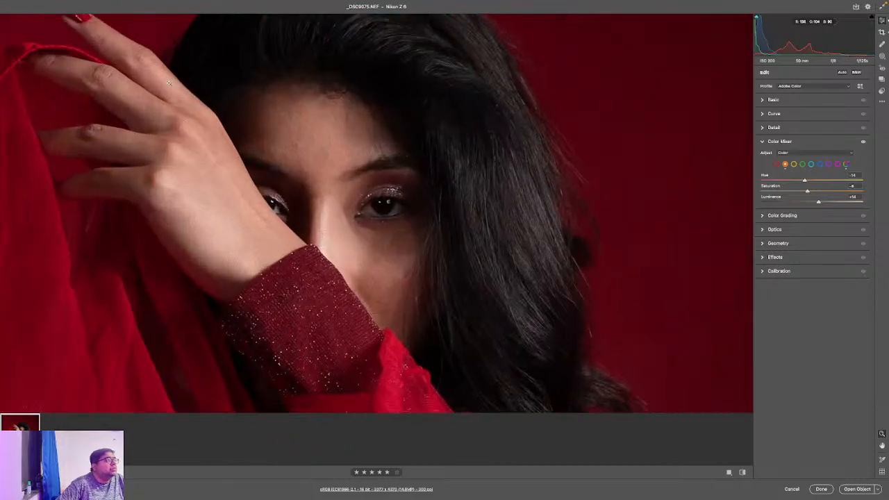
left_click(394, 222)
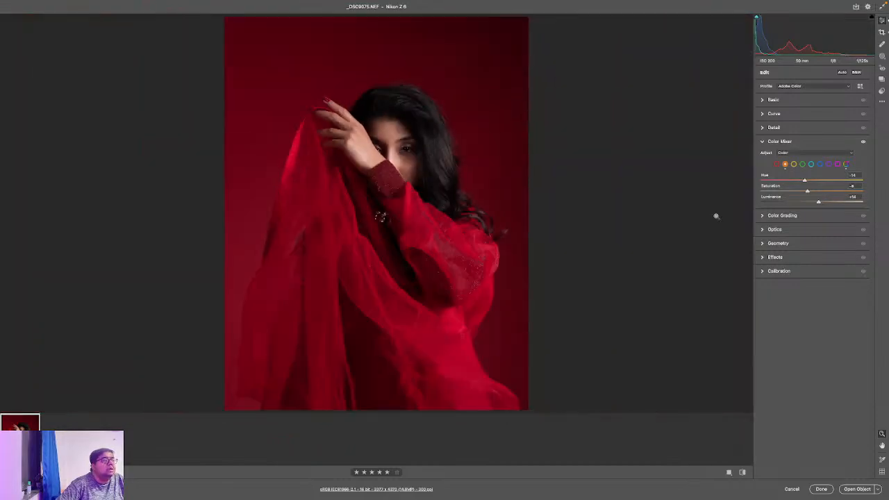
Grade the shadows with red at hue 0 and saturation 11, and fine-tune their luminance
left_click(779, 216)
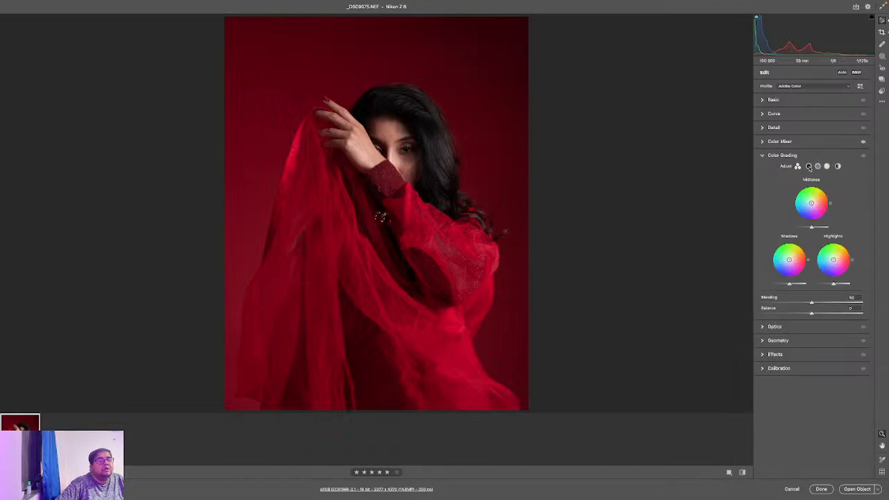
left_click(809, 165)
left_click_drag(762, 275, 688, 245)
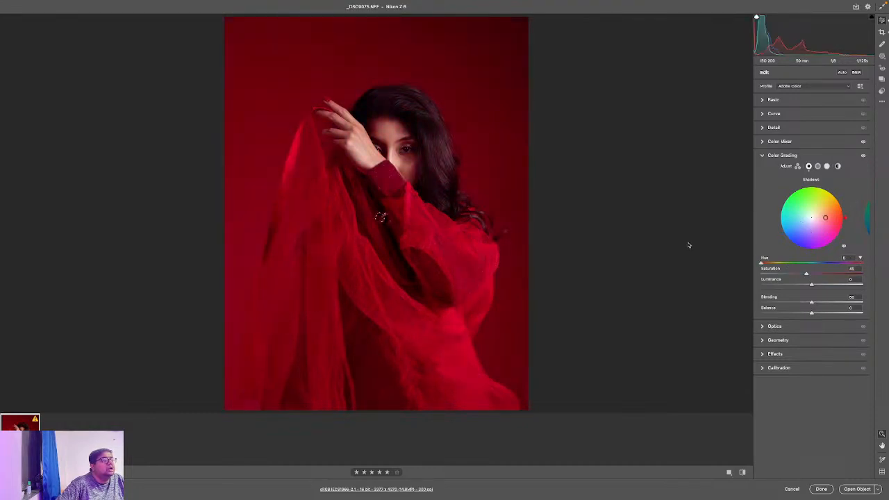
left_click_drag(806, 274, 771, 273)
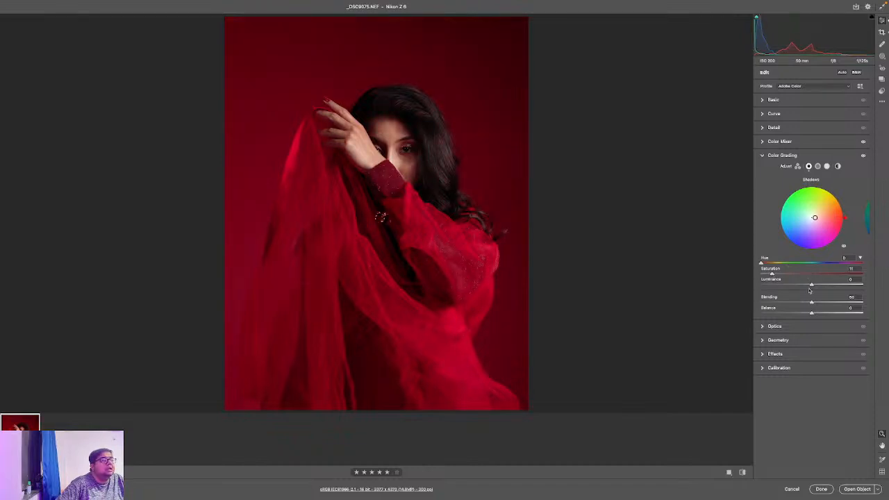
mouse_move(812, 286)
left_mouse_down()
mouse_move(832, 286)
mouse_move(793, 286)
mouse_move(814, 286)
left_mouse_up()
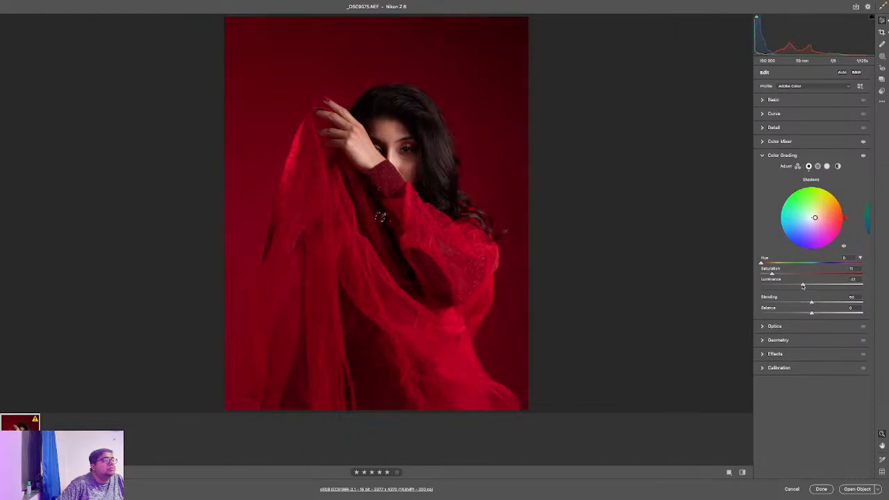
Grade the highlights with a green tint at saturation 39 and luminance +38, inspecting the skin tones close up
left_click(826, 166)
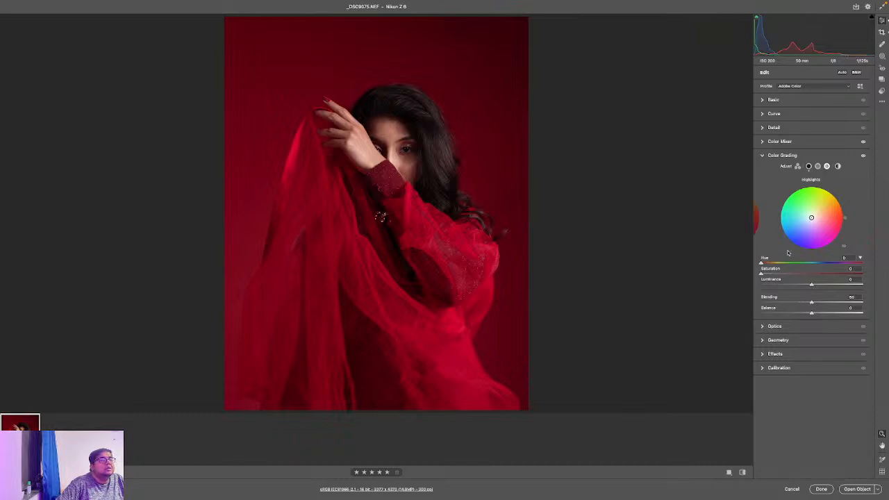
left_click_drag(762, 275, 800, 274)
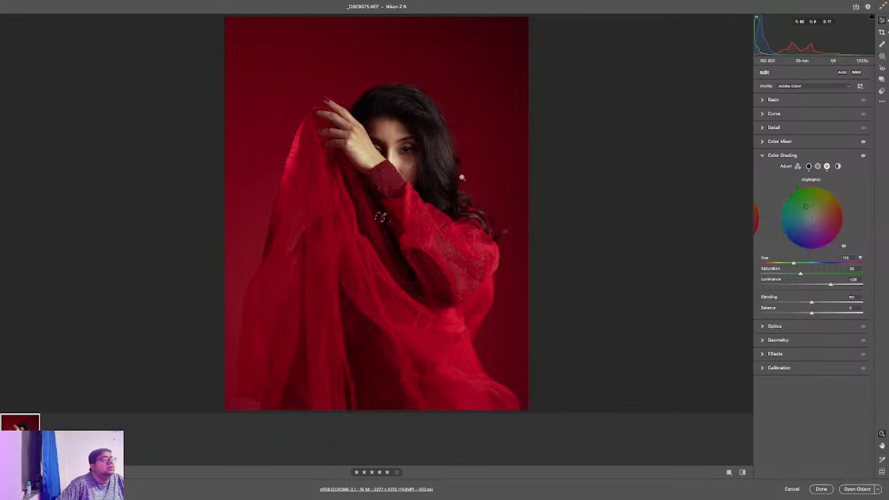
left_click(407, 152)
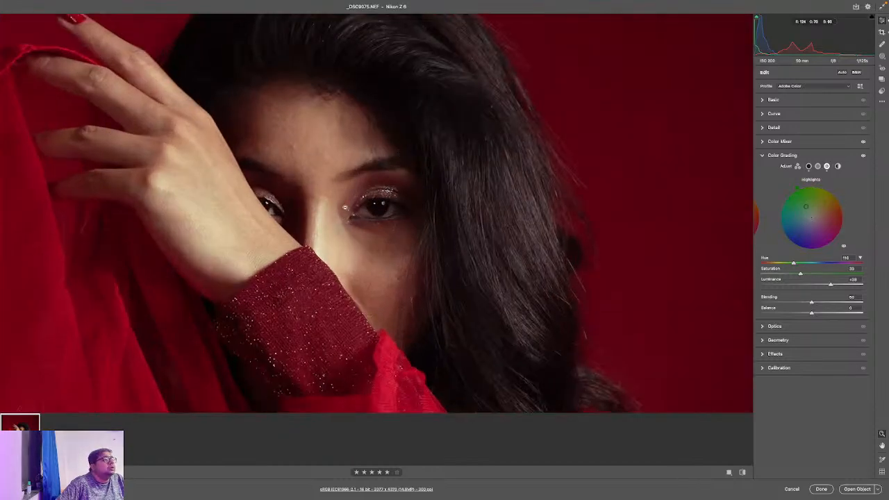
left_click(345, 207)
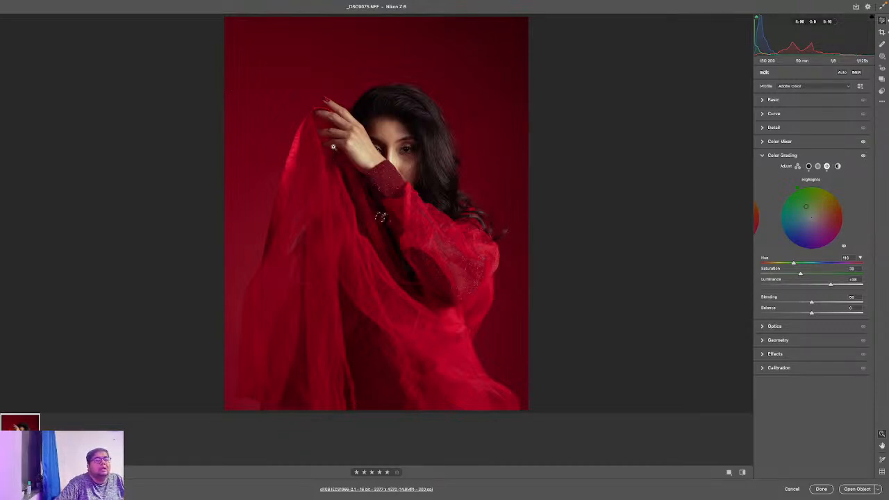
left_click(405, 148)
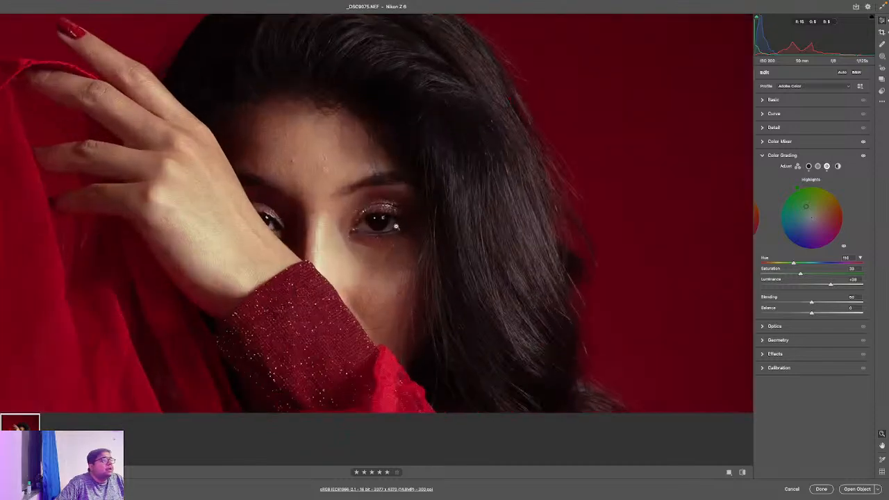
left_click(373, 210)
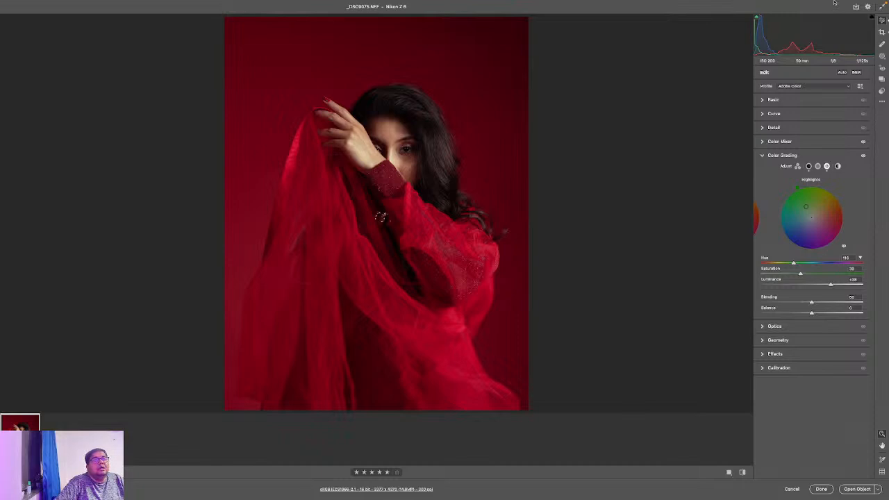
Open the edited portrait in Photoshop as a smart object and duplicate it as a pixel layer
left_click(857, 490)
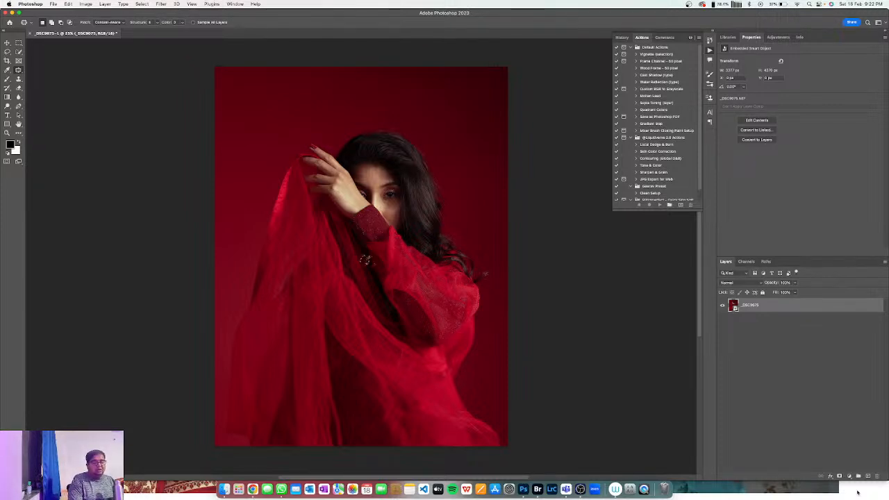
key("ctrl+j")
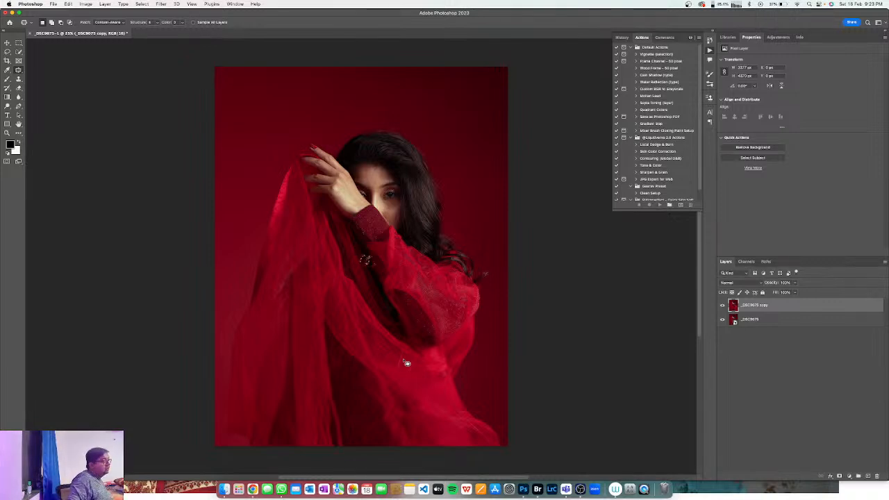
Extend the canvas above and on both sides of the portrait with a content-aware crop, and fit the result on screen
key("c")
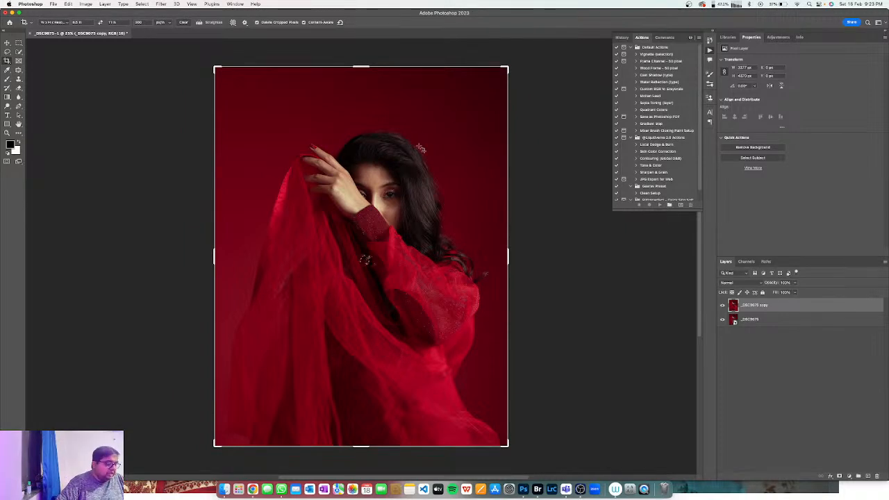
key("z")
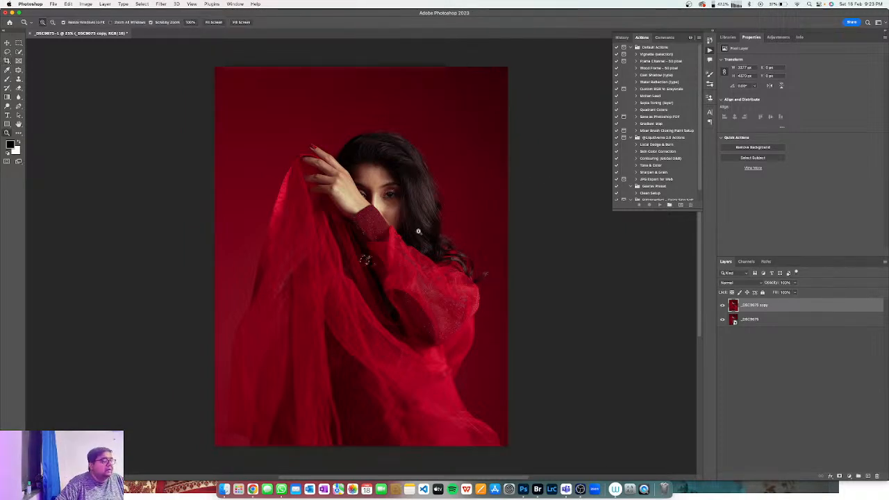
left_click(417, 231, "alt")
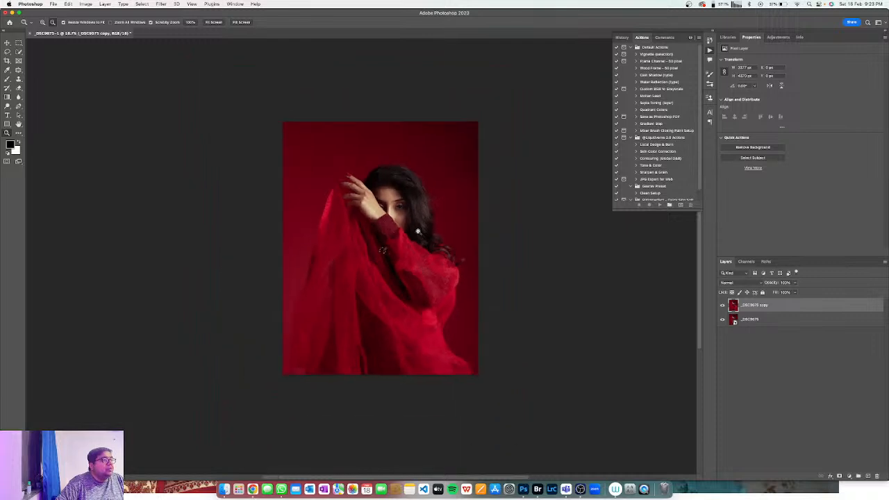
left_click_drag(418, 232, 416, 286)
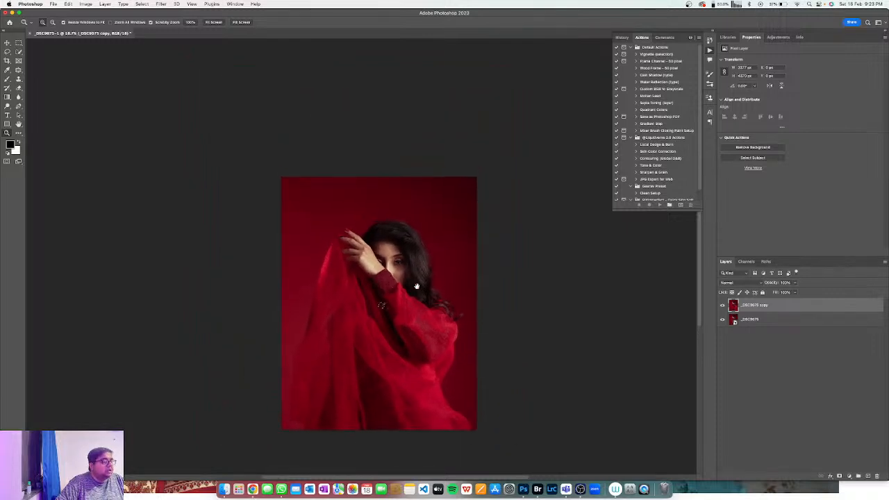
key("c")
left_click_drag(382, 176, 416, 114)
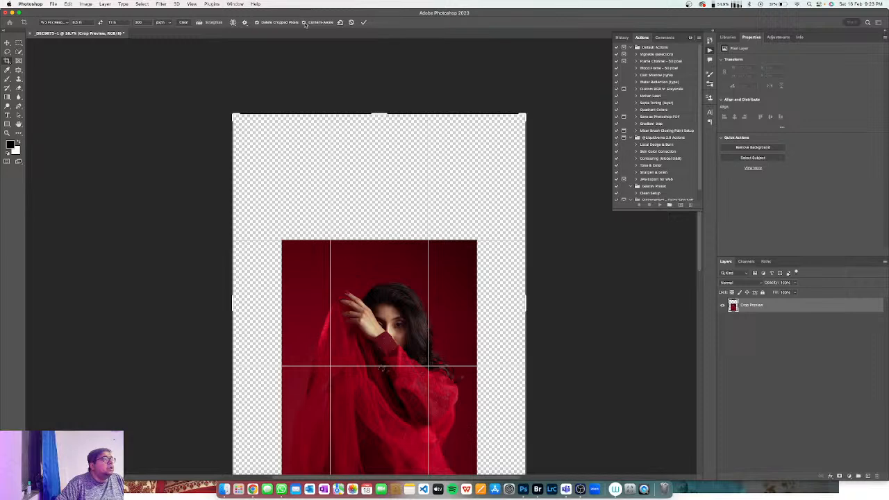
left_click(363, 22)
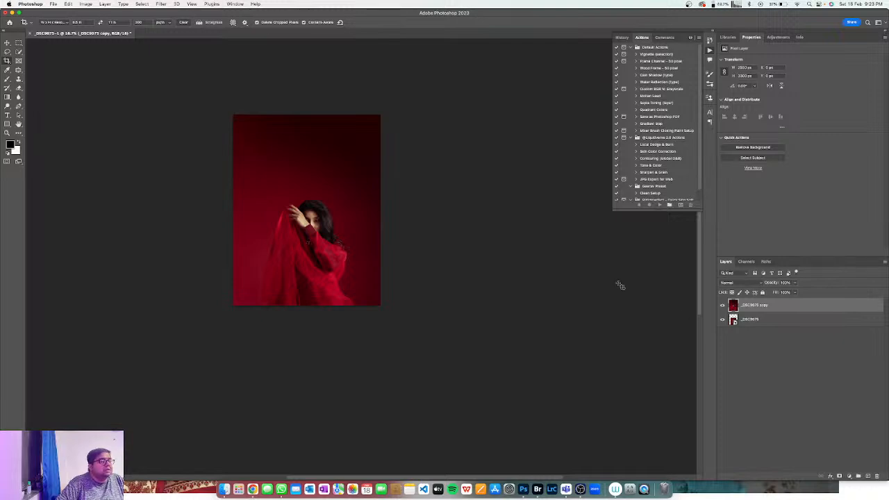
key("z")
right_click(352, 228)
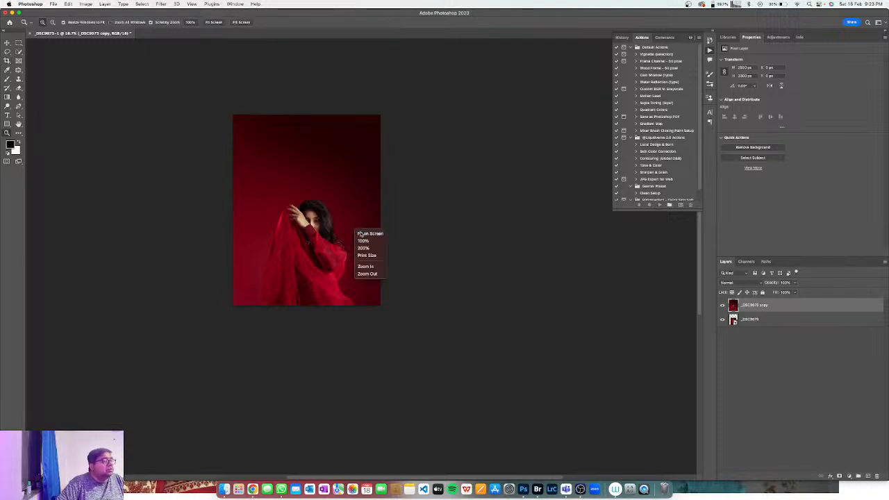
left_click(366, 232)
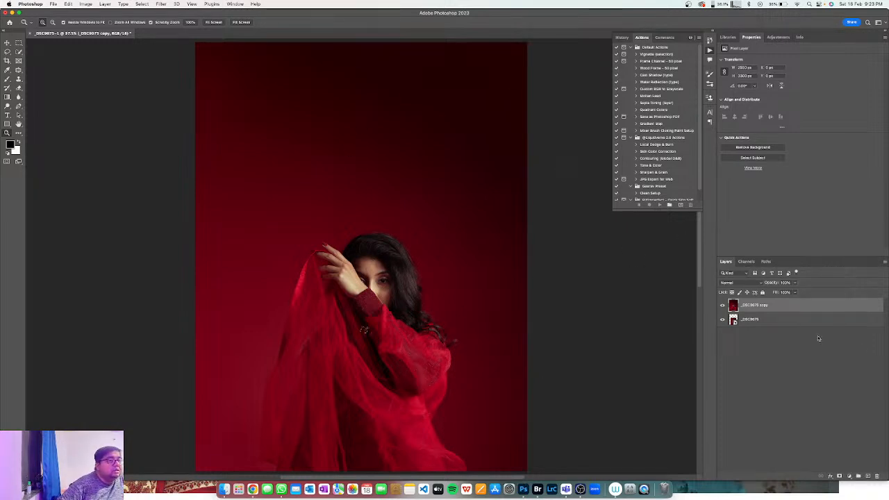
Stamp the visible layers into a new layer, select the subject and turn the selection into a layer mask
left_click(848, 478)
left_click(778, 407)
key("alt")
key("super+alt+shift+e")
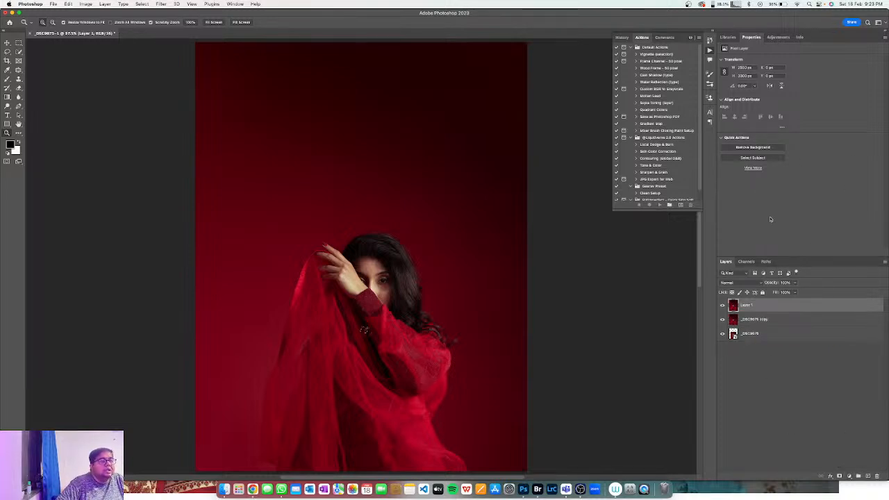
left_click(766, 159)
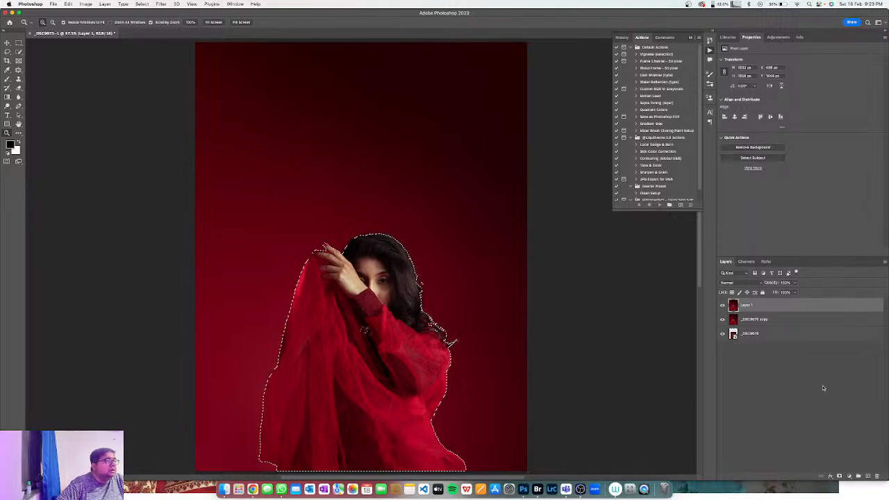
left_click(839, 477)
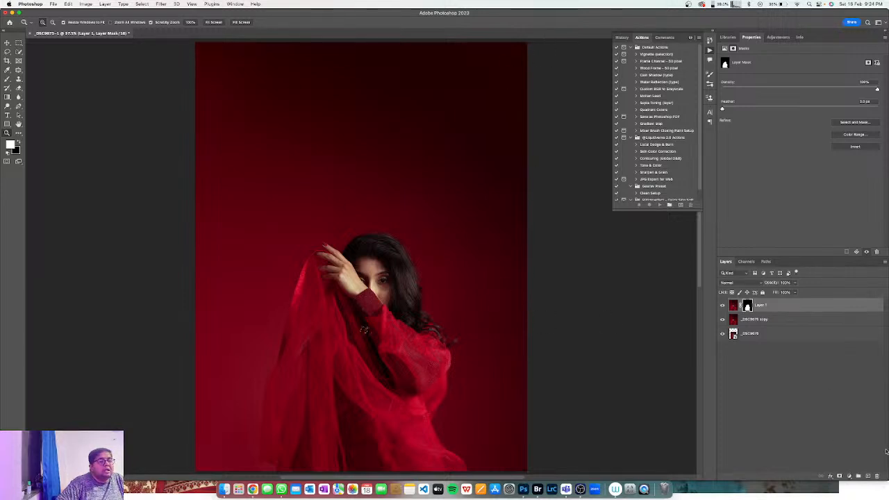
Add a Curves adjustment layer above Layer 1 and raise its shadow point to input 17, output 41 to brighten the image
left_click(849, 477)
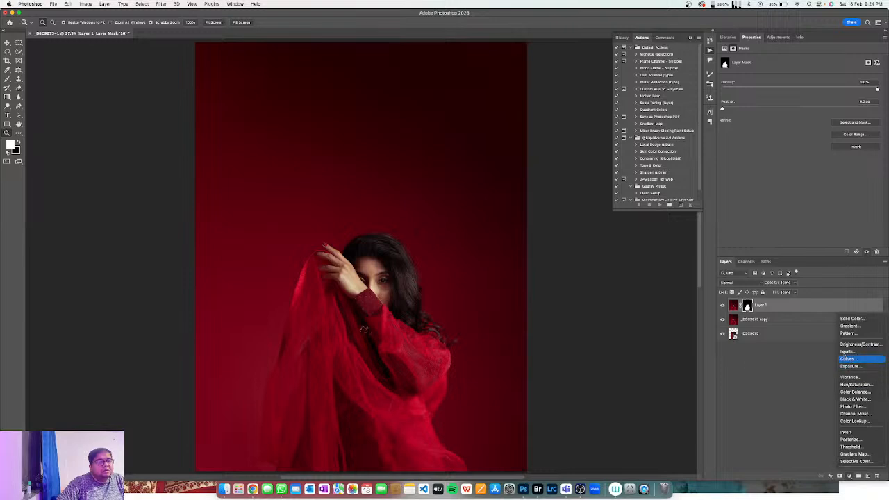
left_click(850, 359)
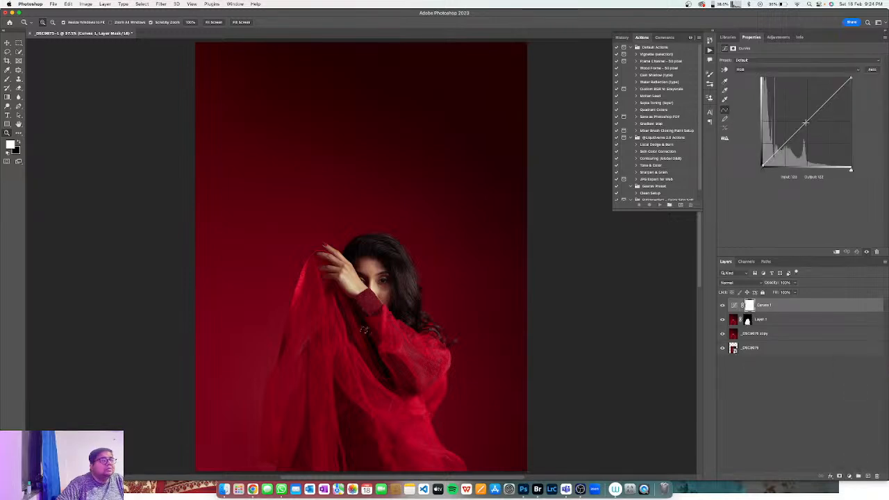
left_click_drag(784, 144, 764, 153)
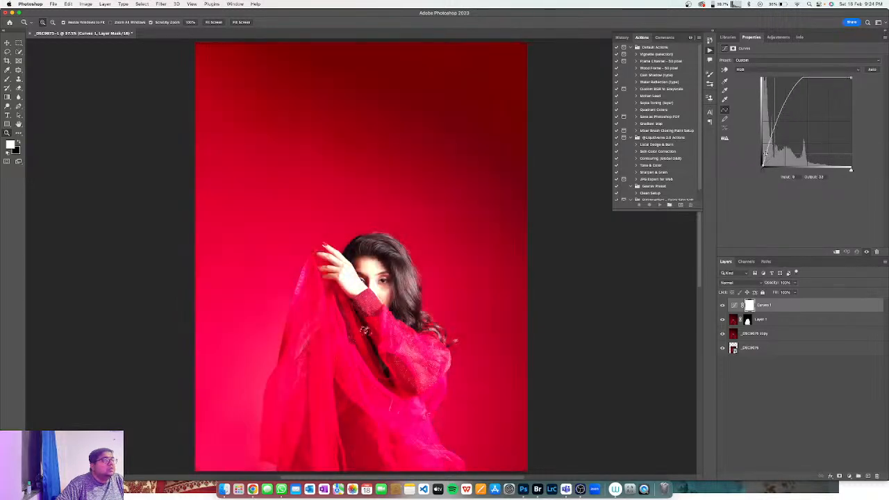
left_click_drag(766, 154, 767, 150)
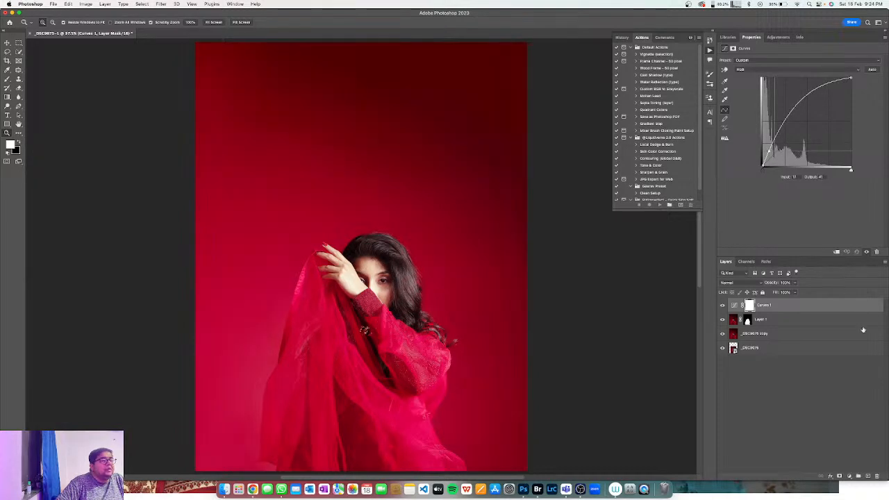
Move the subject mask from Layer 1 onto the Curves layer and invert it to brighten only the background
left_click(747, 320)
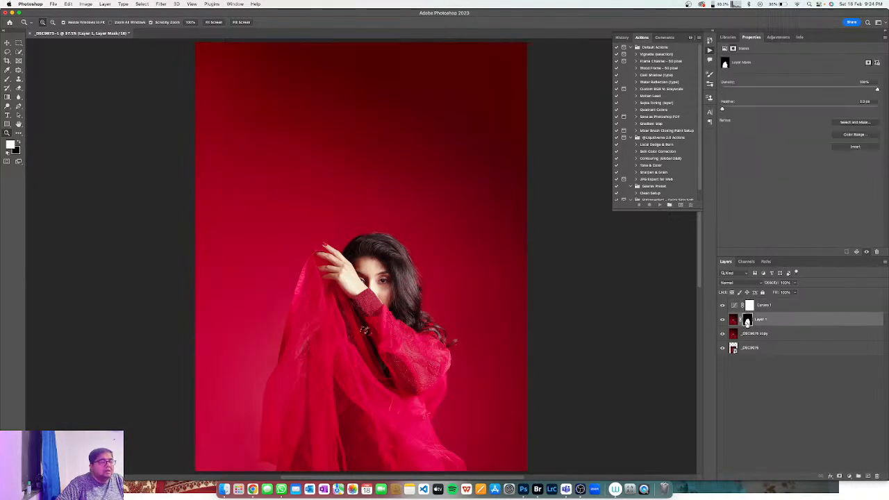
left_click_drag(747, 320, 750, 307)
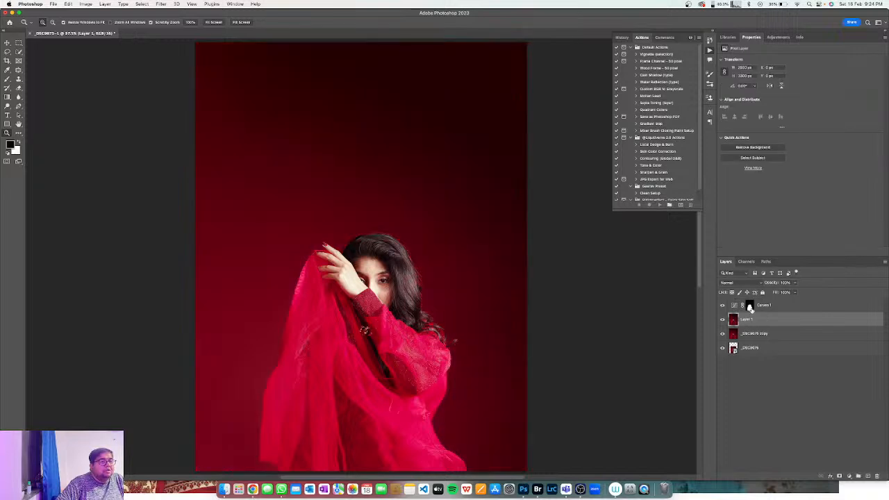
left_click(750, 307)
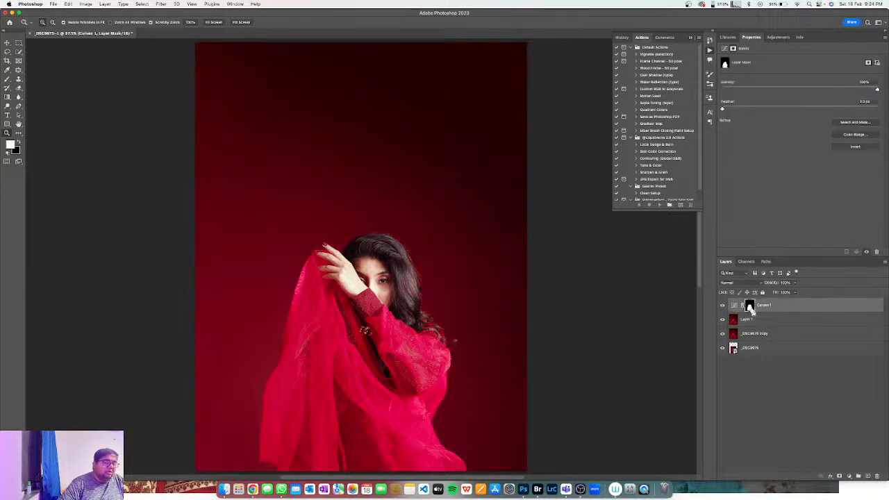
key("super+i")
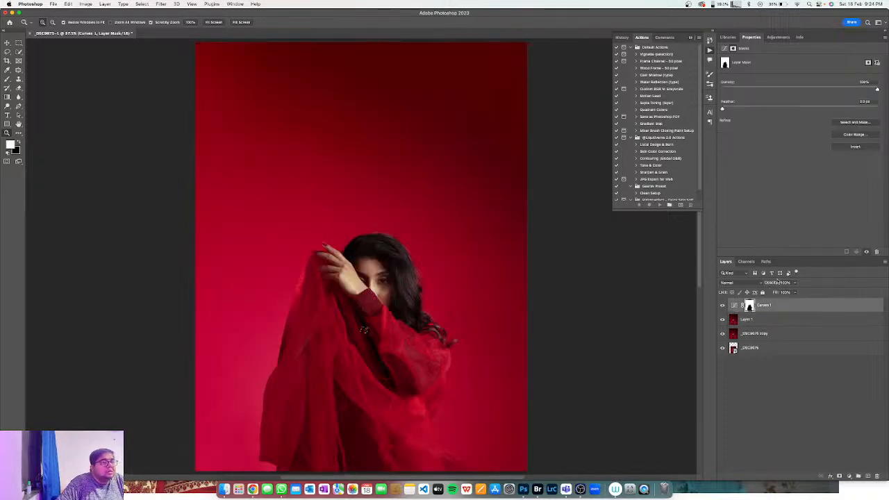
Try different opacity levels for the Curves layer
left_click_drag(774, 284, 576, 286)
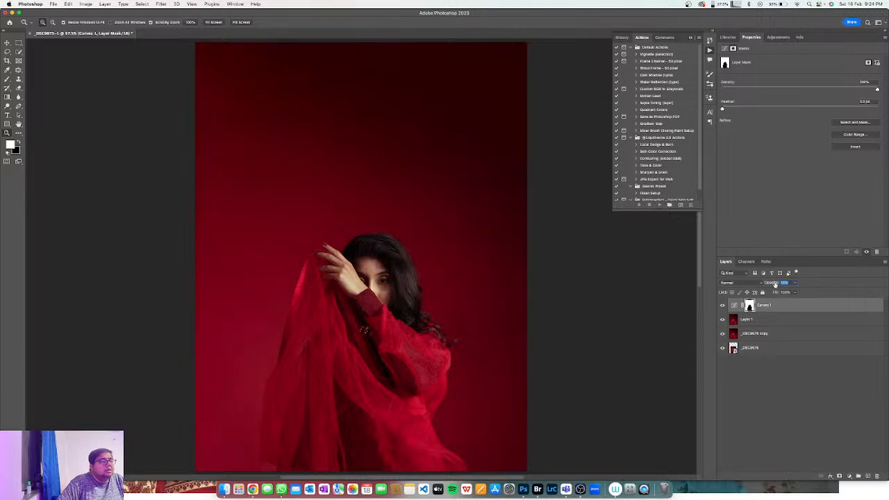
key("Return")
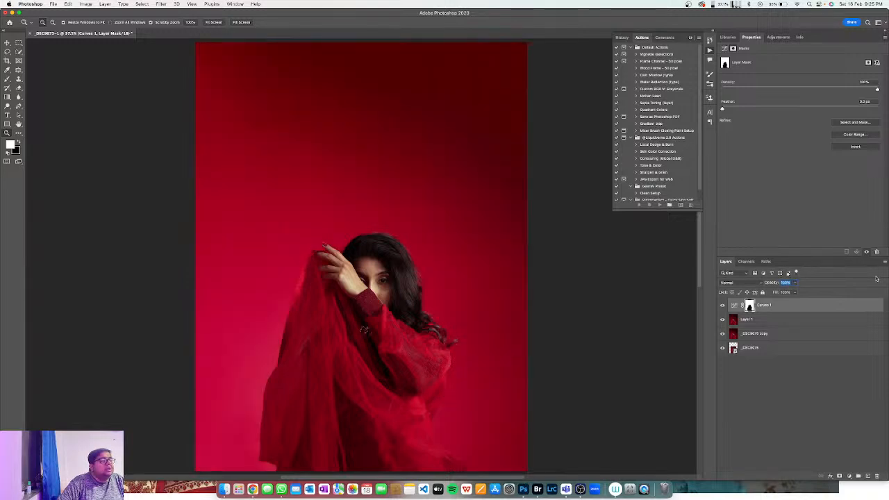
left_click_drag(693, 283, 726, 287)
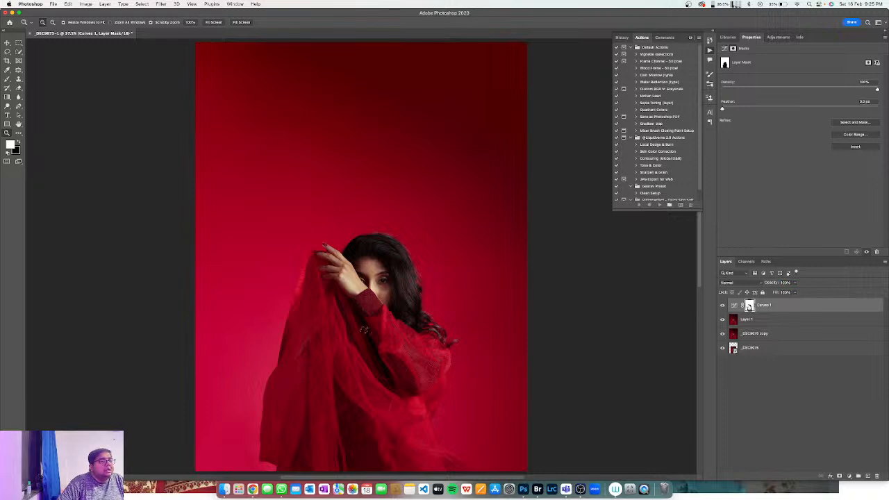
right_click(748, 306)
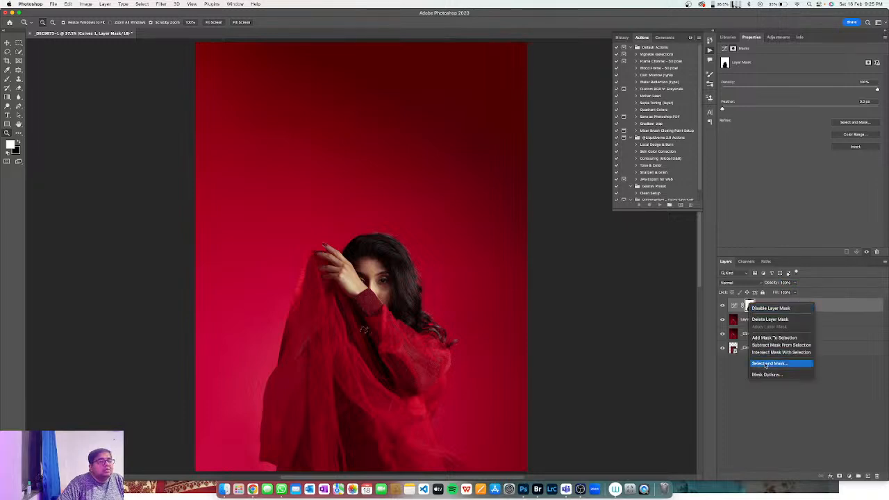
left_click(738, 387)
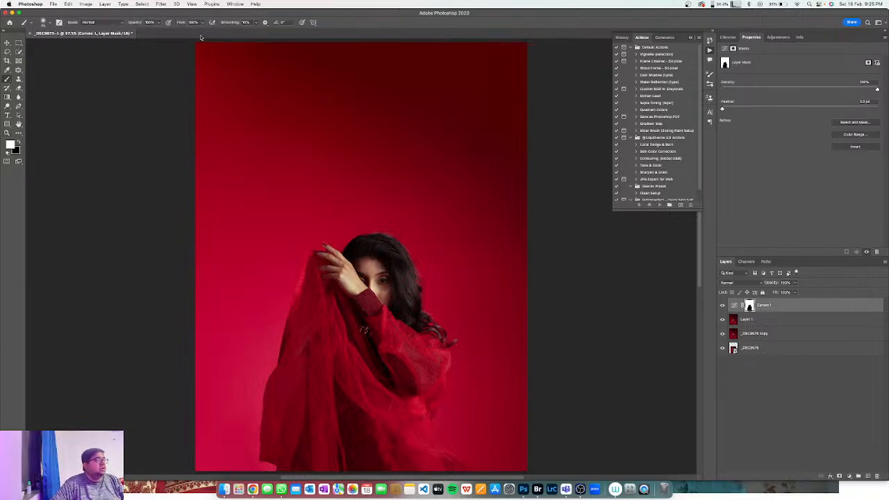
Paint the whole Curves mask white with a greatly enlarged brush, and invert the mask to black
key("b")
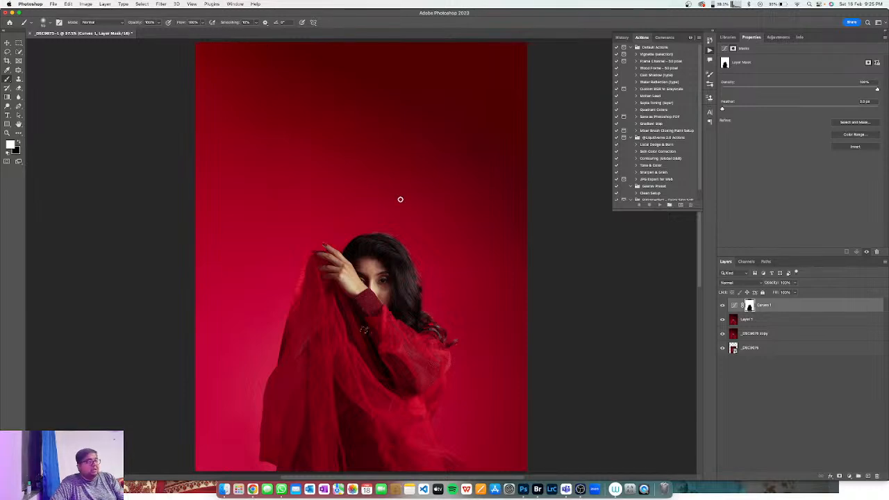
key("bracketright")
key("bracketright")
key("bracketright")
key("bracketright")
key("bracketright")
key("bracketright")
key("bracketright")
key("bracketright")
key("bracketright")
key("bracketright")
key("bracketright")
key("bracketright")
key("bracketright")
key("bracketright")
key("bracketright")
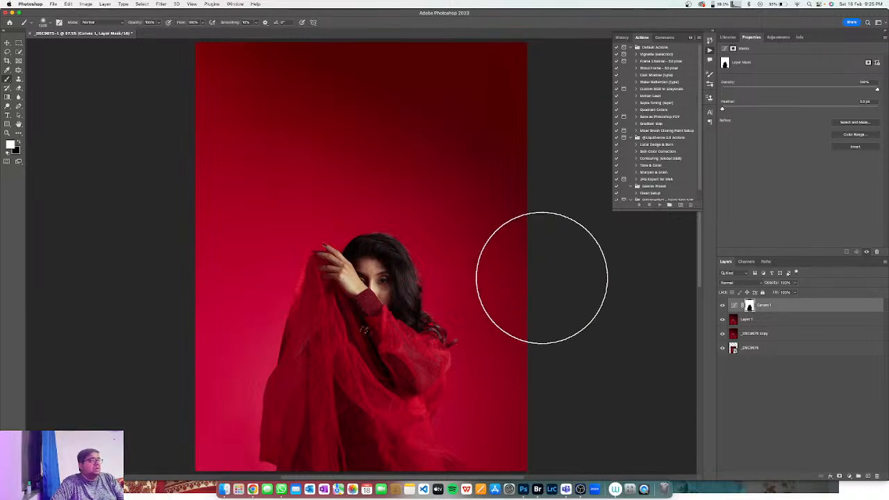
mouse_move(540, 273)
left_mouse_down()
mouse_move(521, 258)
mouse_move(244, 347)
left_mouse_up()
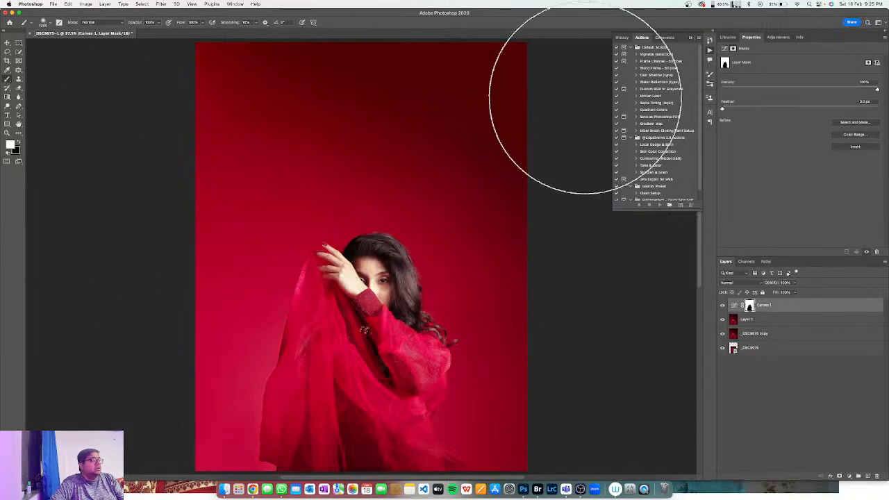
left_click_drag(301, 375, 512, 387)
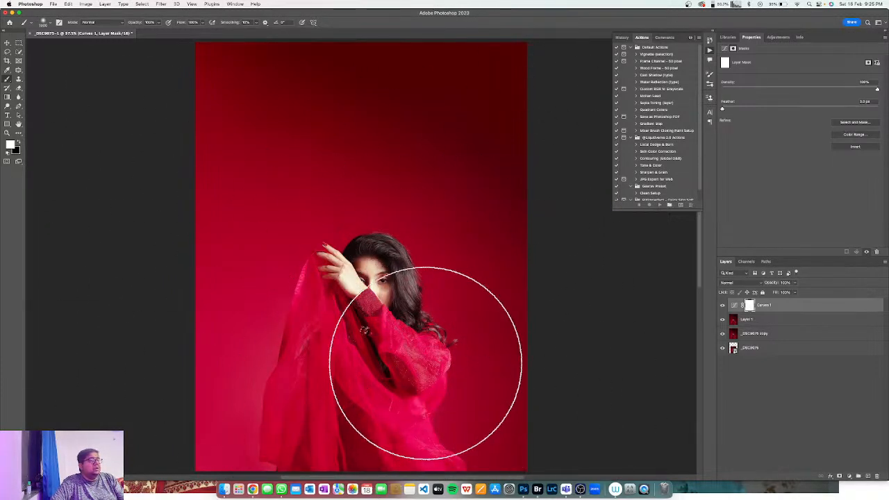
key("super+i")
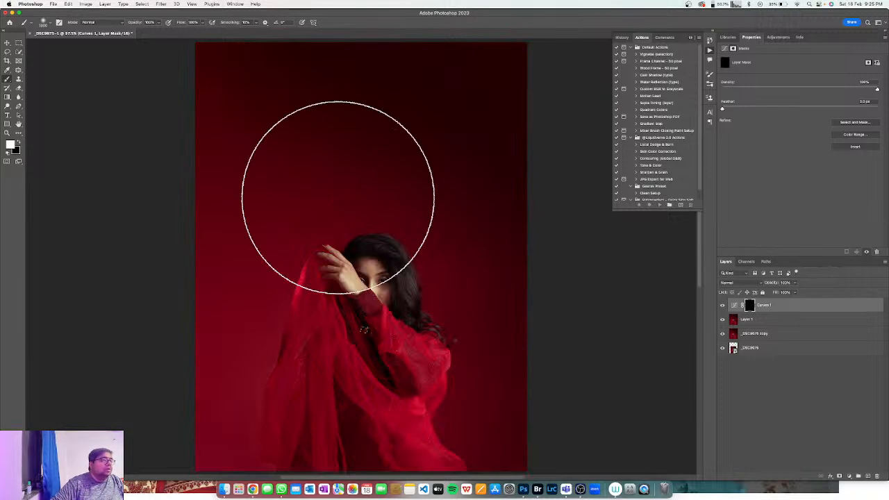
Paint white over the backdrop above the woman on the Curves mask and reduce the layer's opacity to 43%
mouse_move(342, 98)
left_mouse_down()
mouse_move(619, 95)
mouse_move(269, 102)
mouse_move(203, 81)
left_mouse_up()
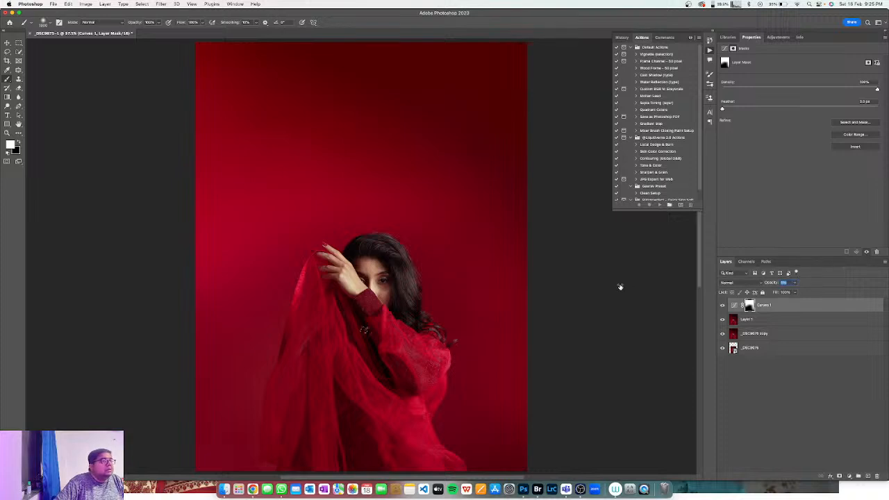
left_click_drag(625, 287, 611, 286)
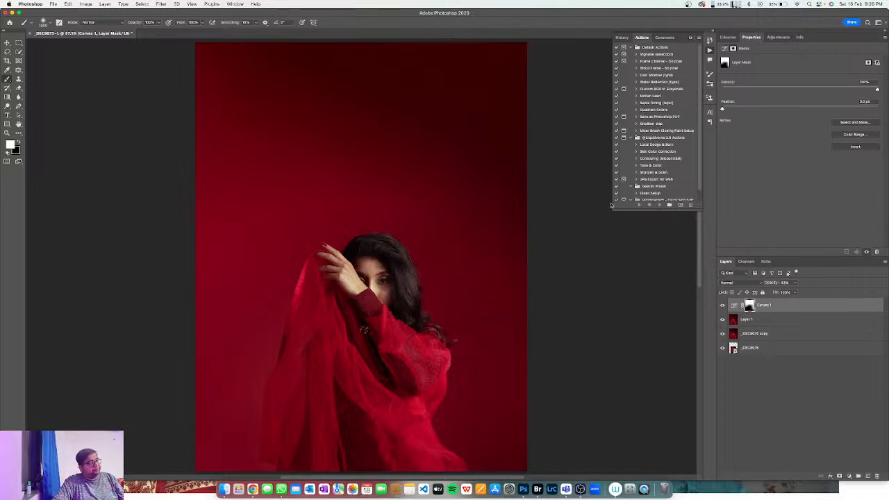
key("x")
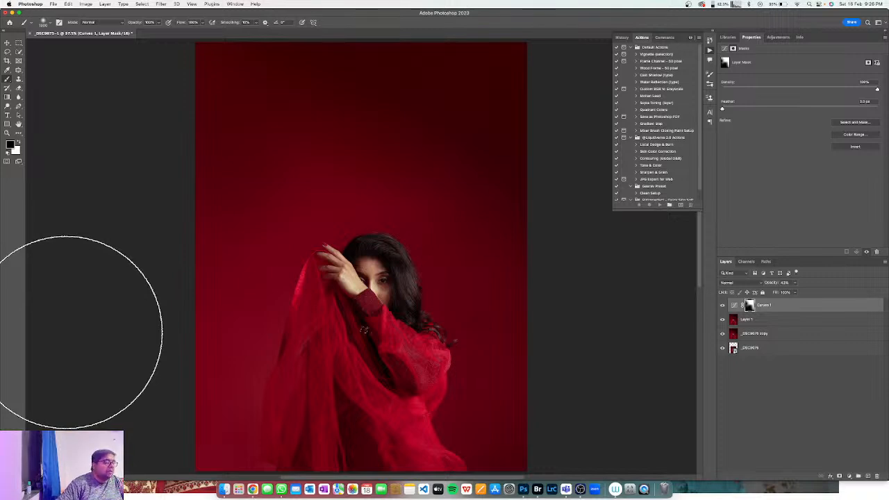
key("x")
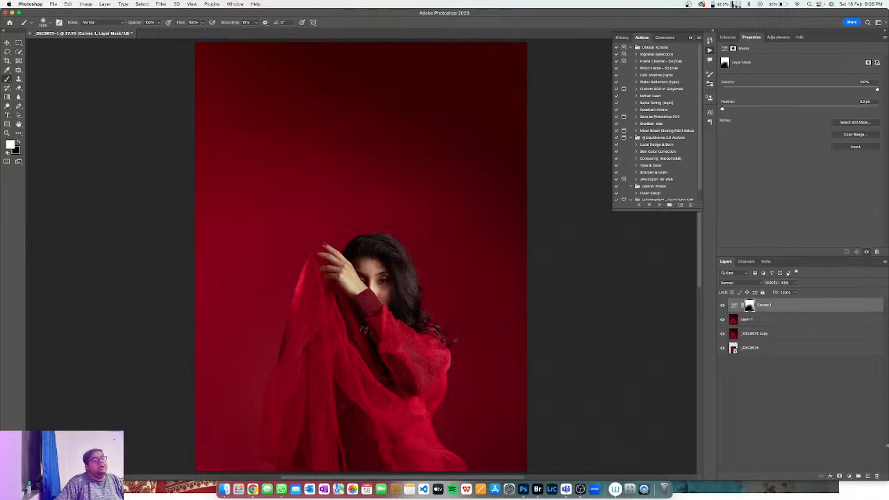
Select the subject on Layer 1 and turn the selection into a layer mask
left_click(814, 309)
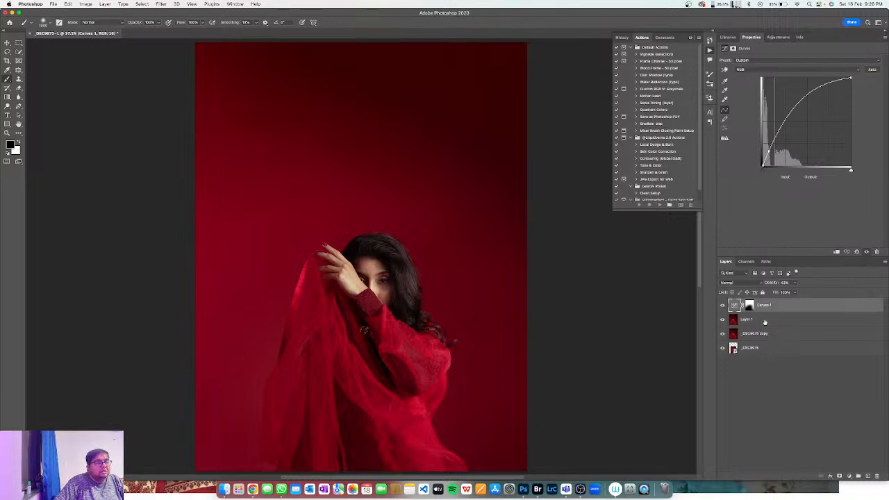
left_click(764, 321, "shift")
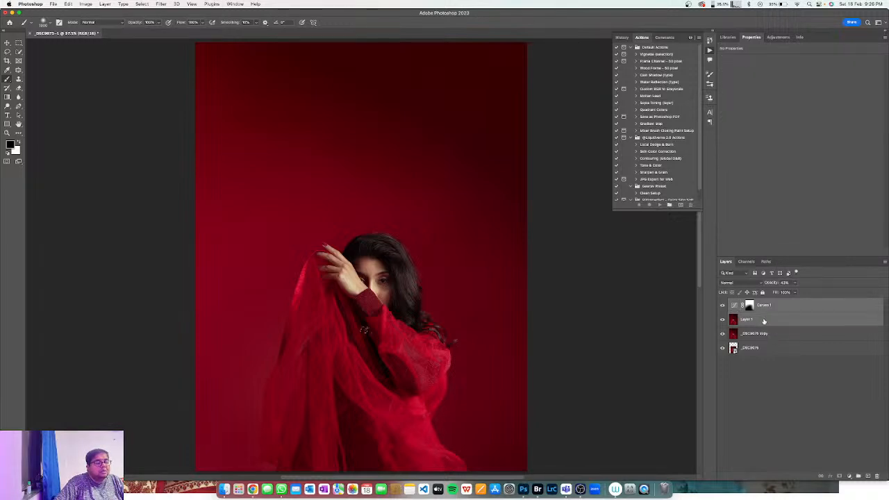
left_click(733, 320)
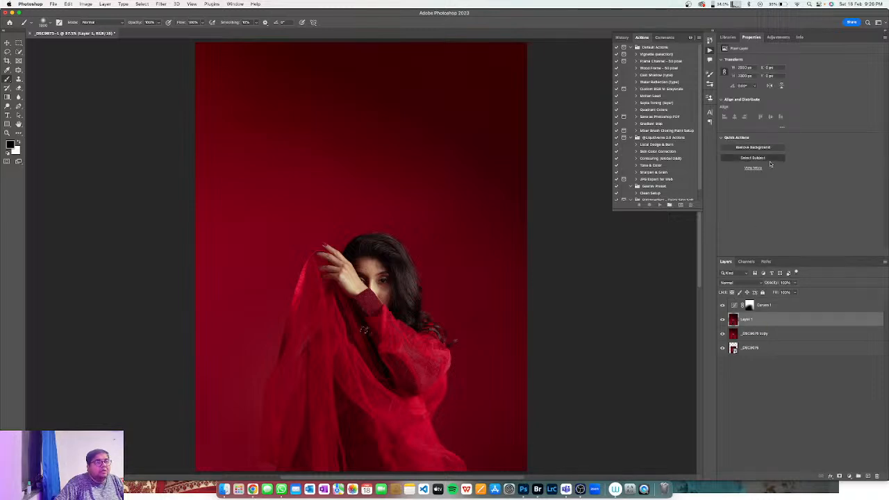
left_click(769, 155)
left_click(839, 476)
Stamp all visible layers into a single new pixel layer above the Curves adjustment
left_click(786, 307)
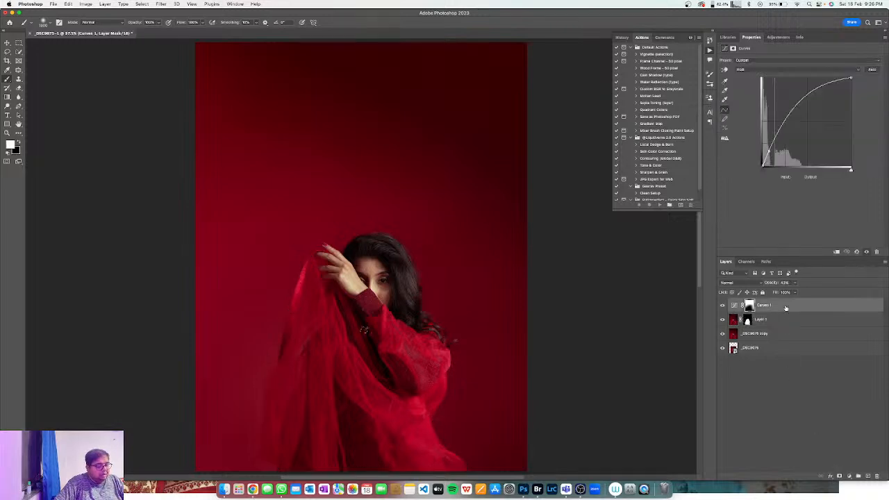
key("super+alt+shift+e")
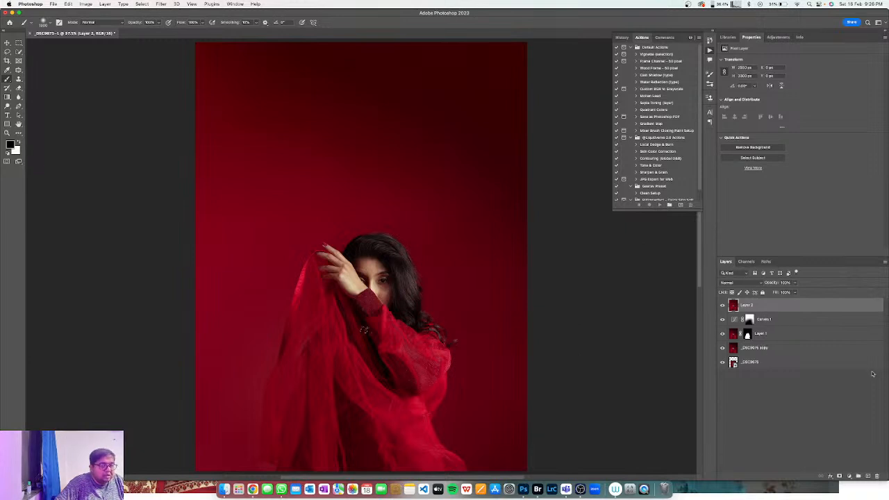
left_click(867, 476)
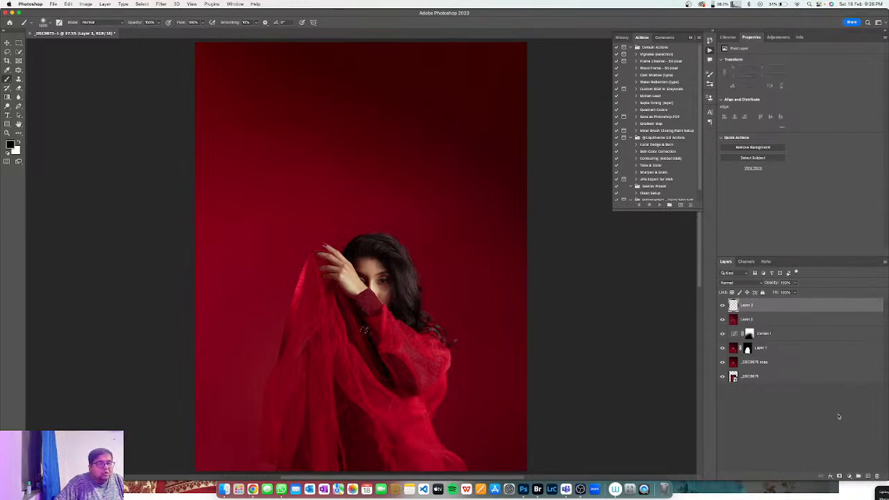
key("super+e")
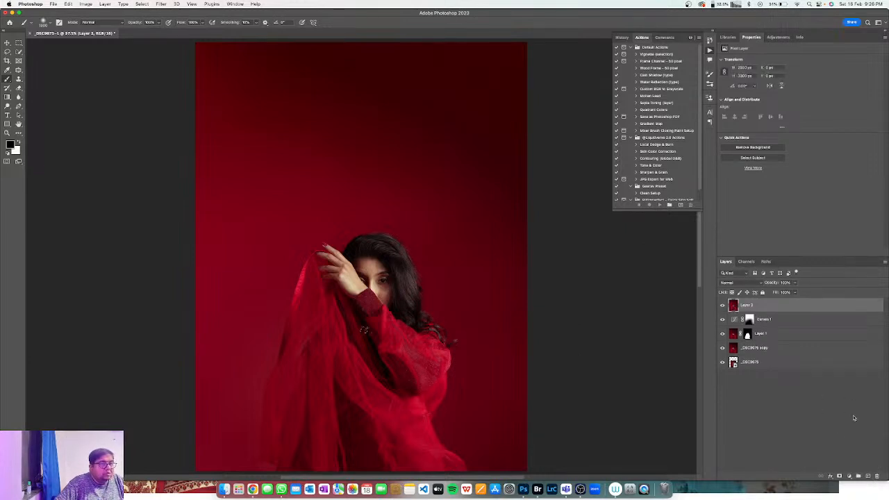
Add a Black & White adjustment with reds about -40, yellows about -10 and greens about -54 to expose skin texture on the face
left_click(854, 475)
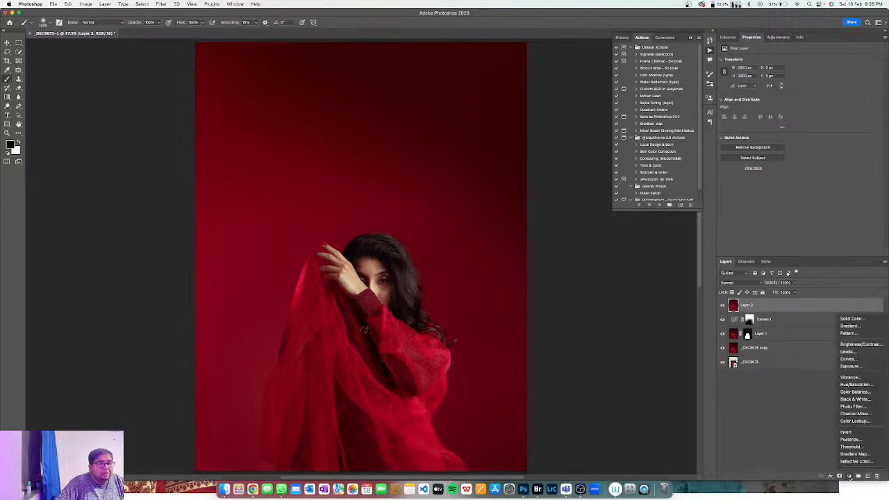
left_click(856, 399)
key("z")
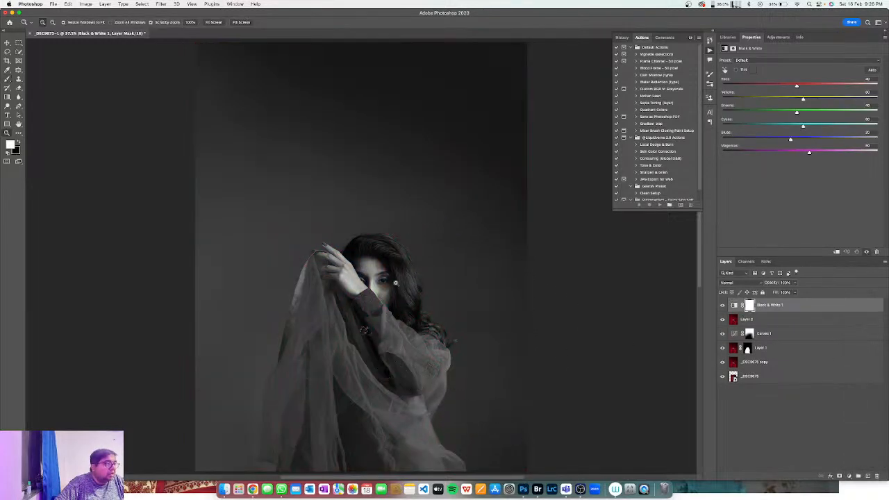
left_click_drag(377, 283, 605, 202)
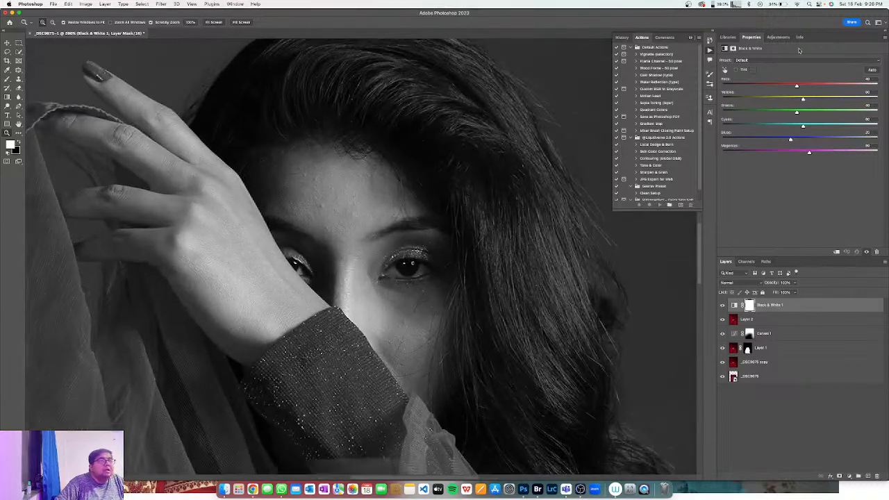
left_click_drag(797, 87, 781, 101)
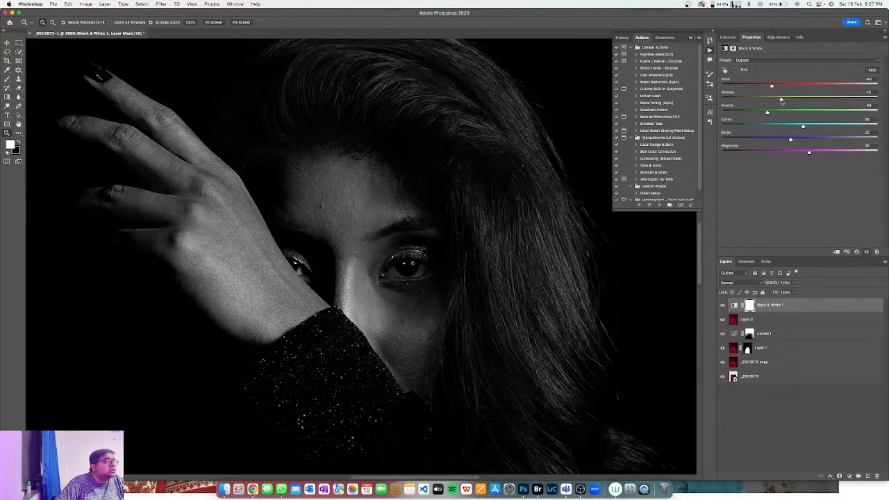
Duplicate the stamped Layer 2 beneath the Black & White adjustment
left_click(732, 321)
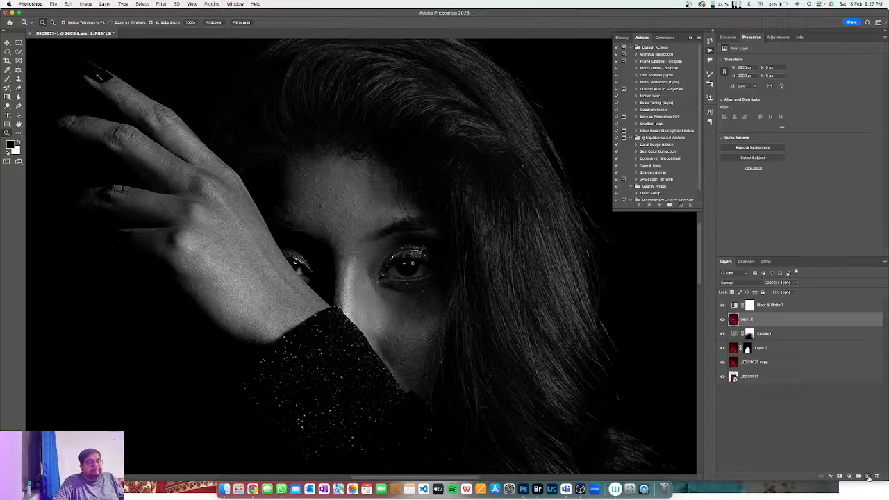
key("super+j")
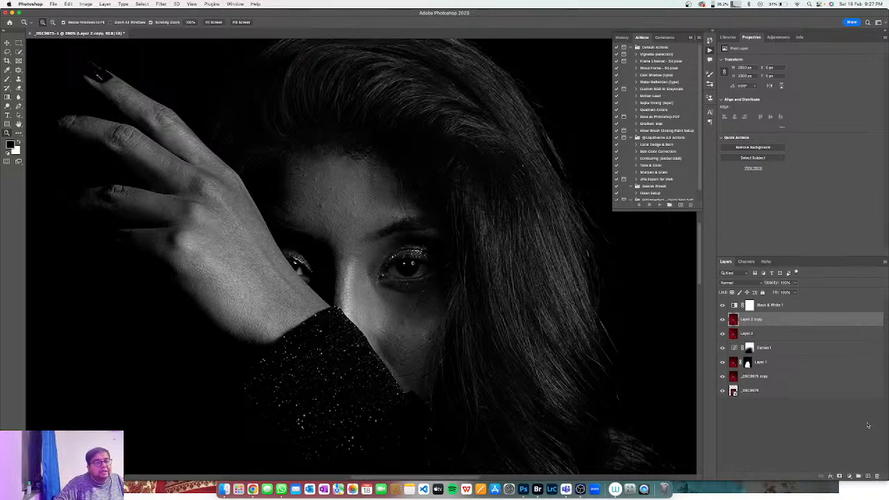
Activate the Spot Healing Brush and add an empty layer directly above Layer 2
left_click(734, 336)
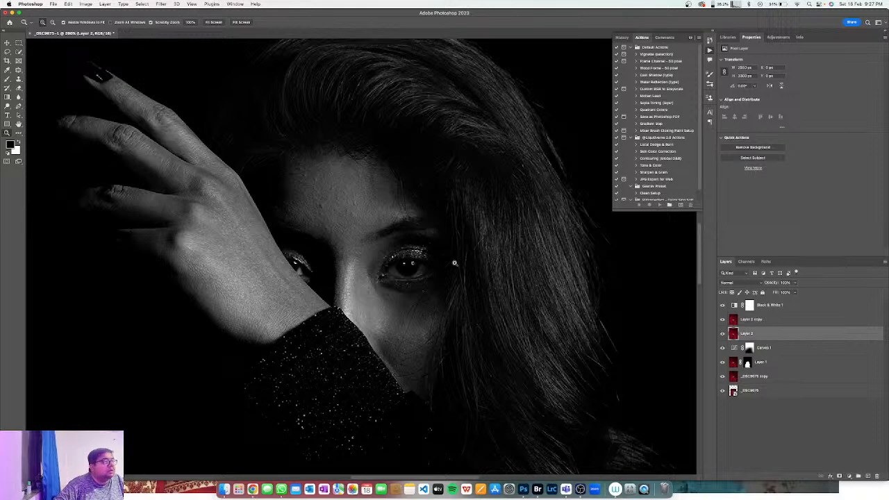
left_click(18, 69)
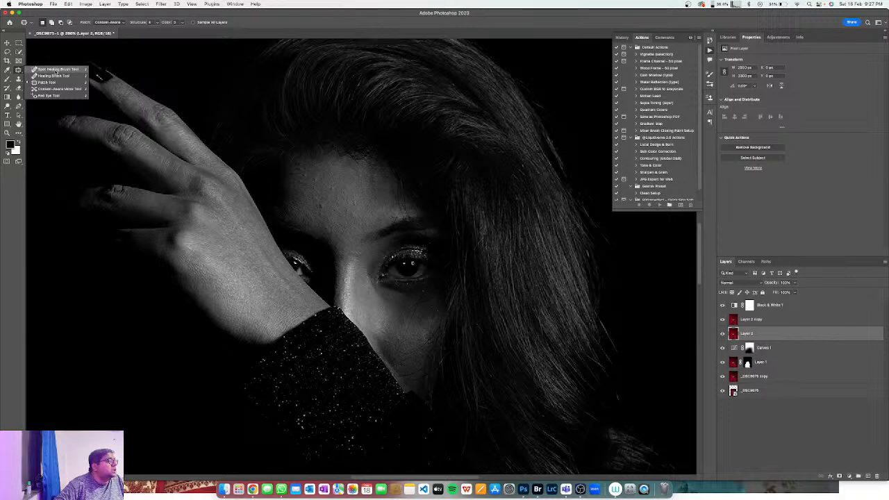
left_click(56, 70)
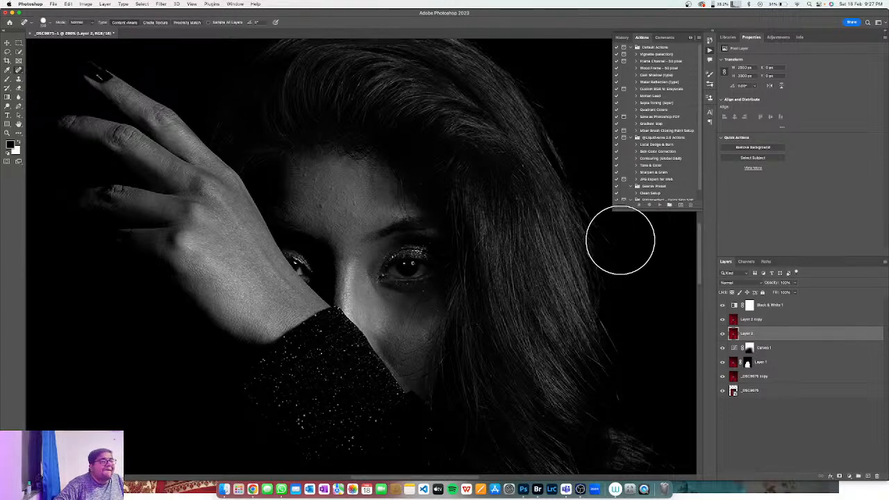
left_click(868, 477)
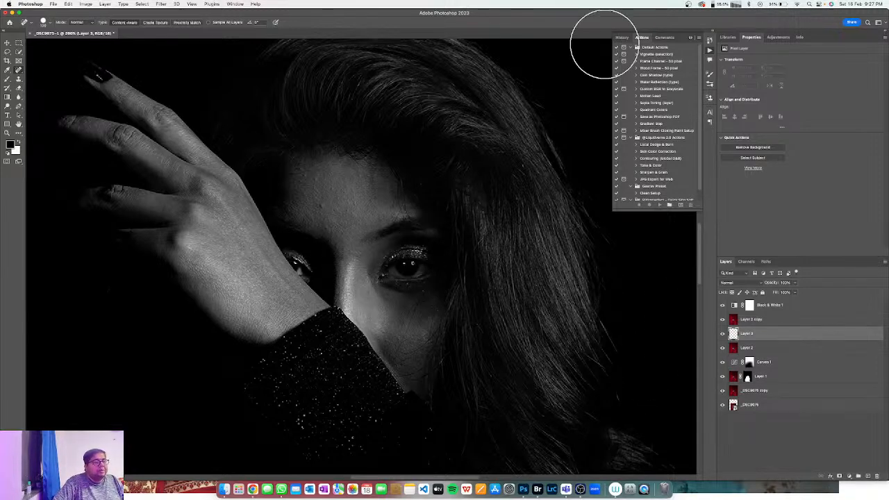
Heal the blemishes and uneven spots on the forehead, nose and cheek on Layer 2 copy
left_click(734, 321)
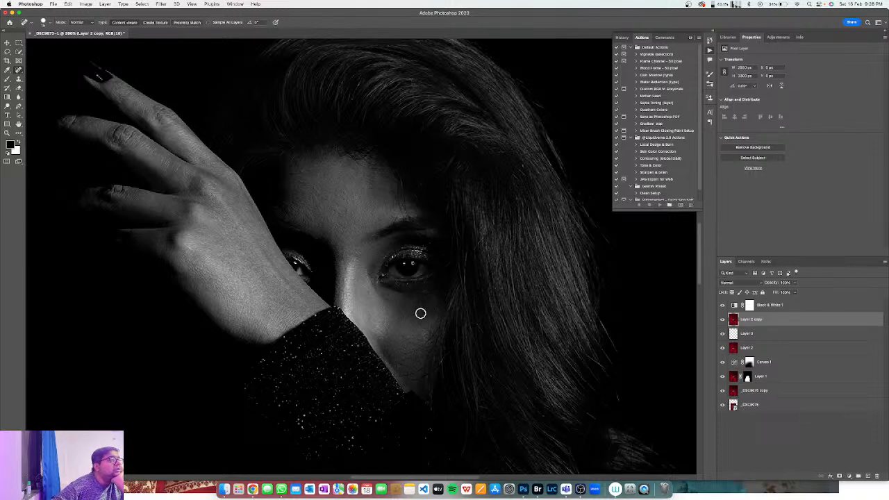
mouse_move(407, 324)
left_mouse_down()
mouse_move(419, 301)
mouse_move(427, 307)
left_mouse_up()
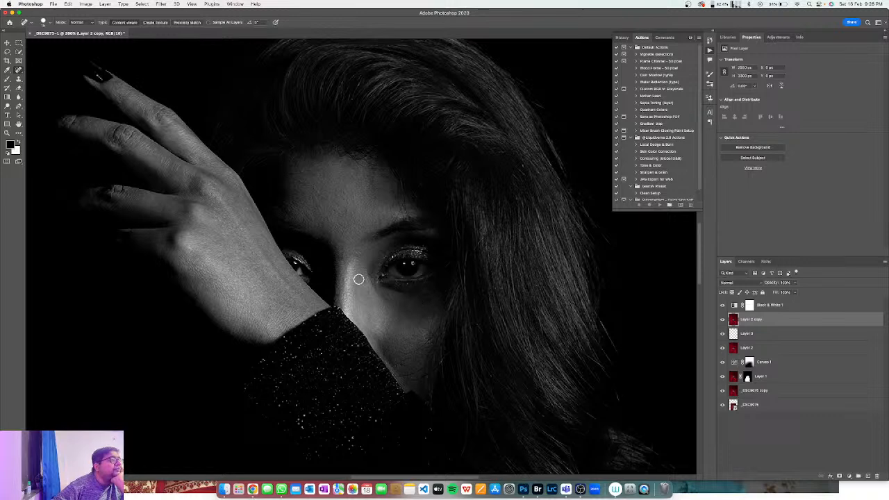
left_click_drag(367, 325, 368, 327)
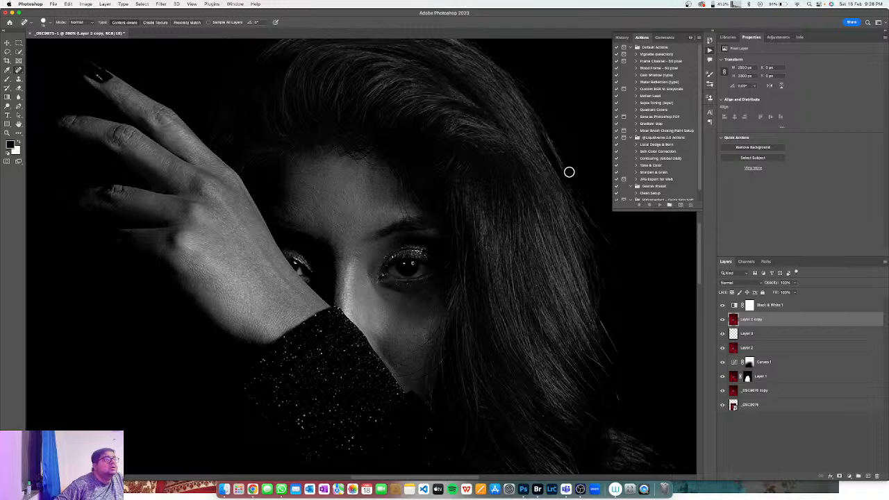
scroll(593, 320, "down", 5)
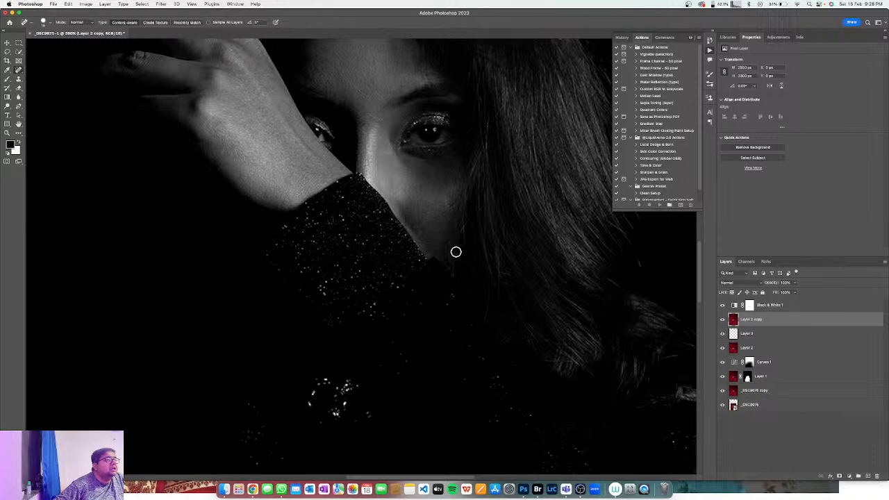
left_click(435, 218)
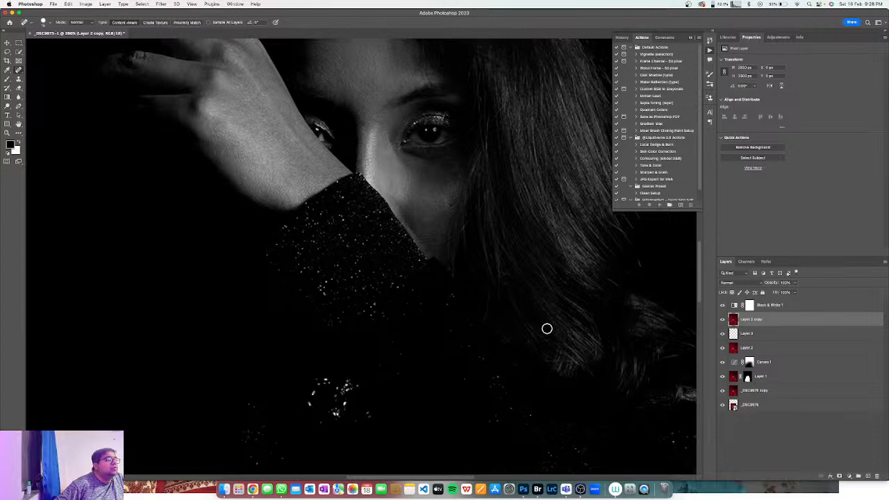
Hide the Black & White adjustment and show the whole portrait in colour
key("z")
right_click(450, 201)
left_click(452, 202)
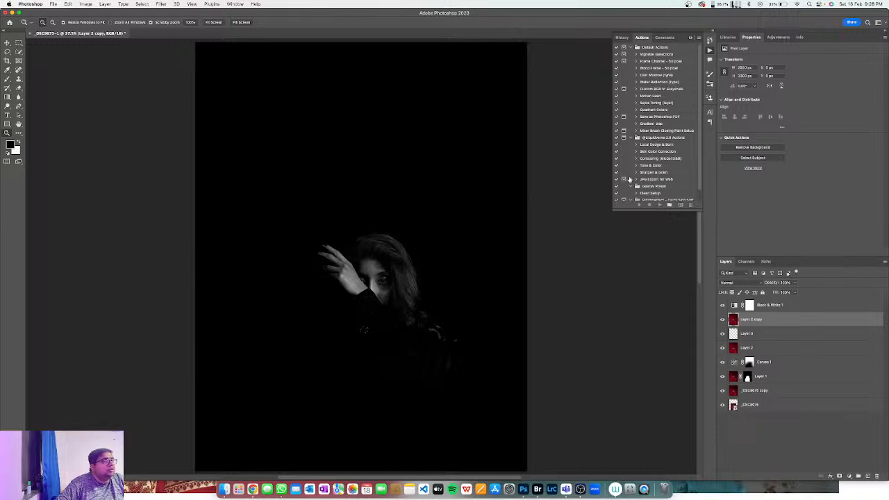
left_click(722, 305)
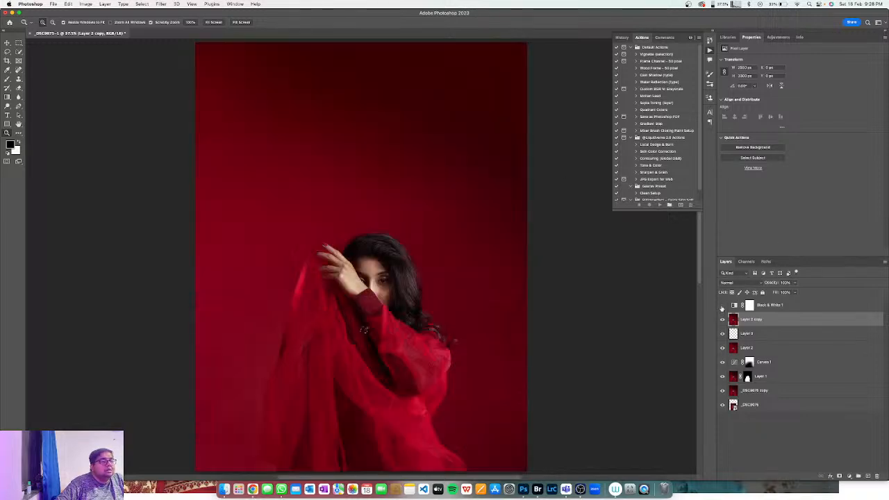
Duplicate the healed Layer 2 copy and convert the duplicate to a smart object
left_click_drag(383, 277, 374, 271)
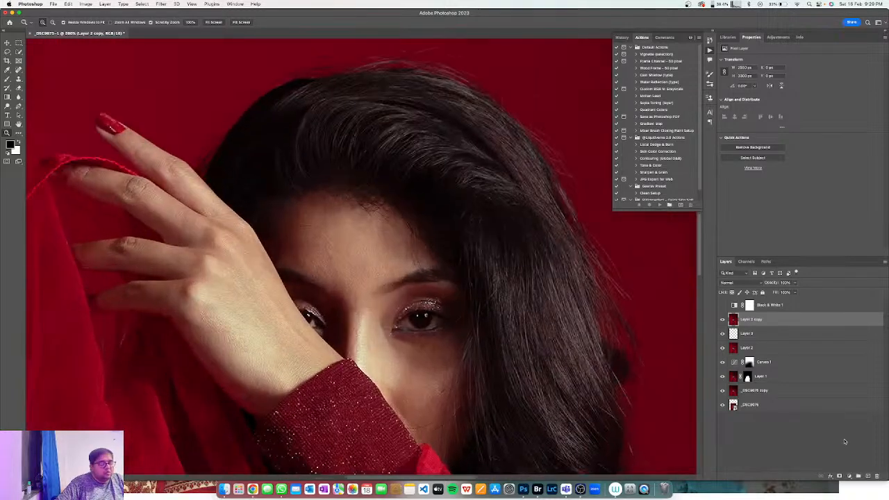
key("super+j")
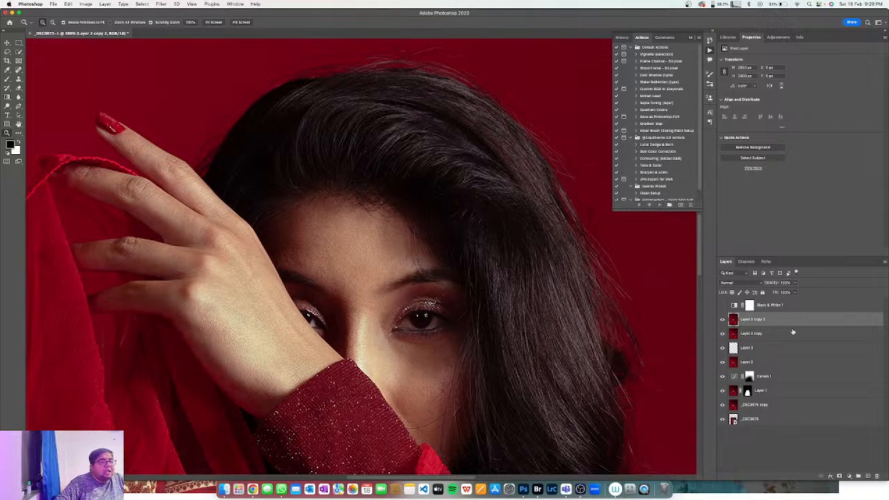
right_click(790, 325)
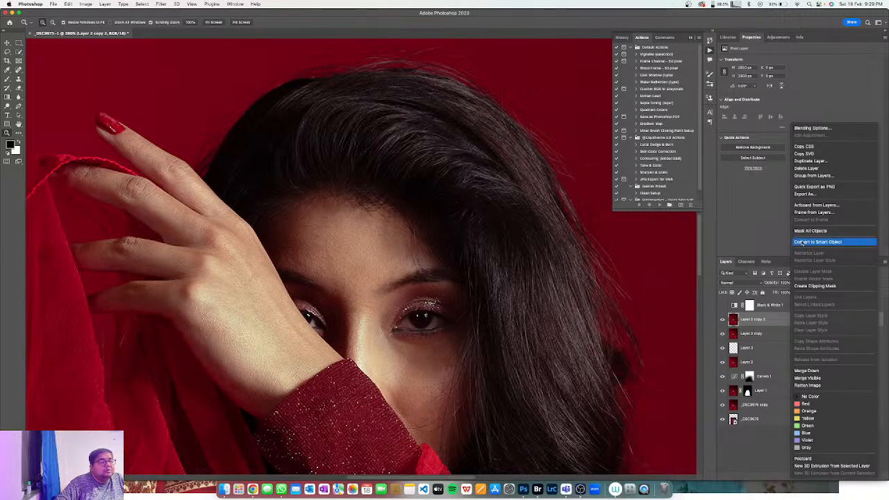
left_click(805, 242)
Apply the Skin Smoothing neural filter to the smart object with blur about 10 and smoothness about -30, output as a smart filter
left_click(161, 4)
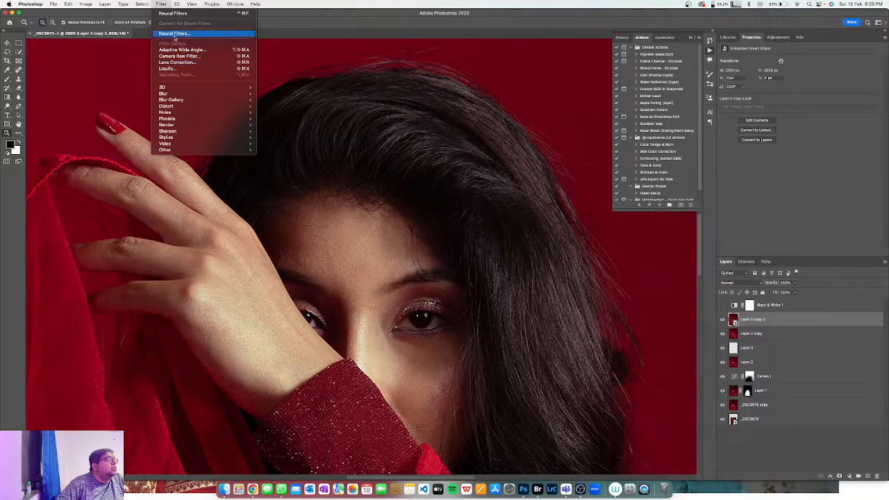
left_click(174, 34)
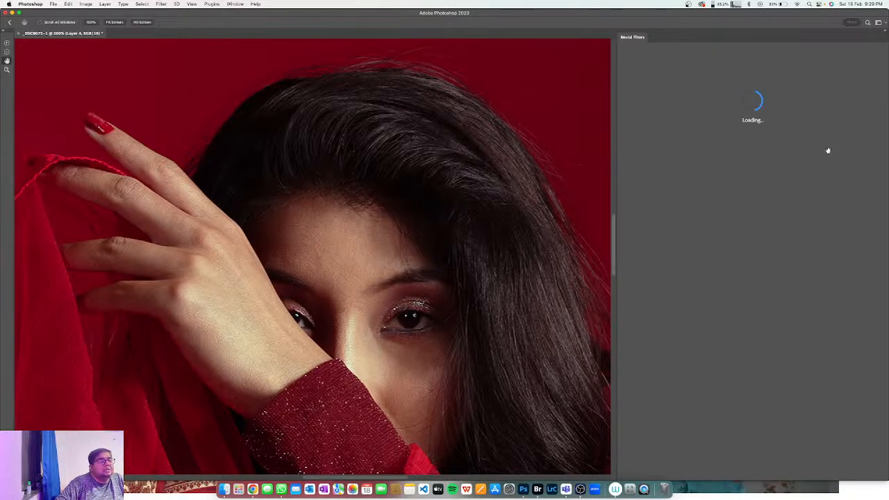
left_click(710, 82)
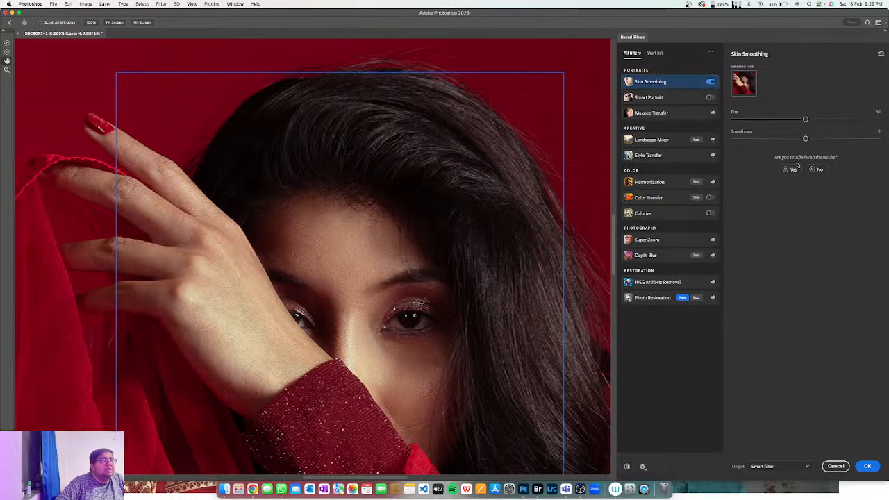
left_click(762, 120)
left_click_drag(762, 120, 746, 120)
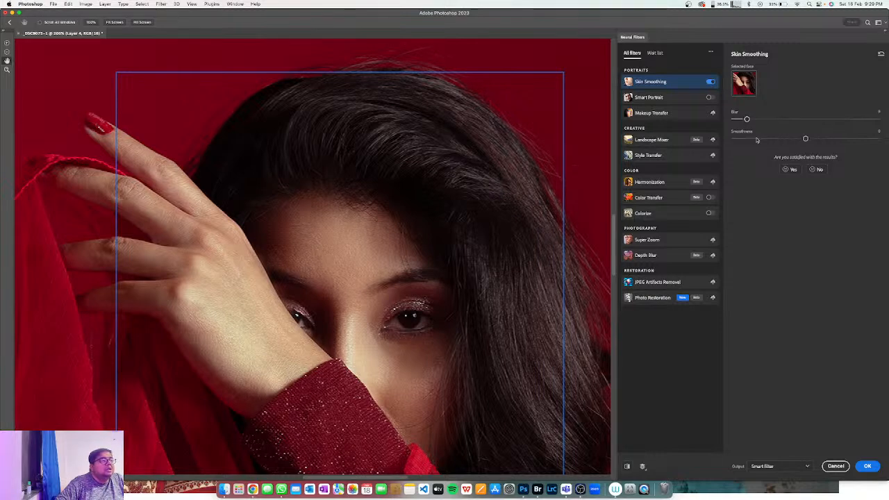
left_click(760, 139)
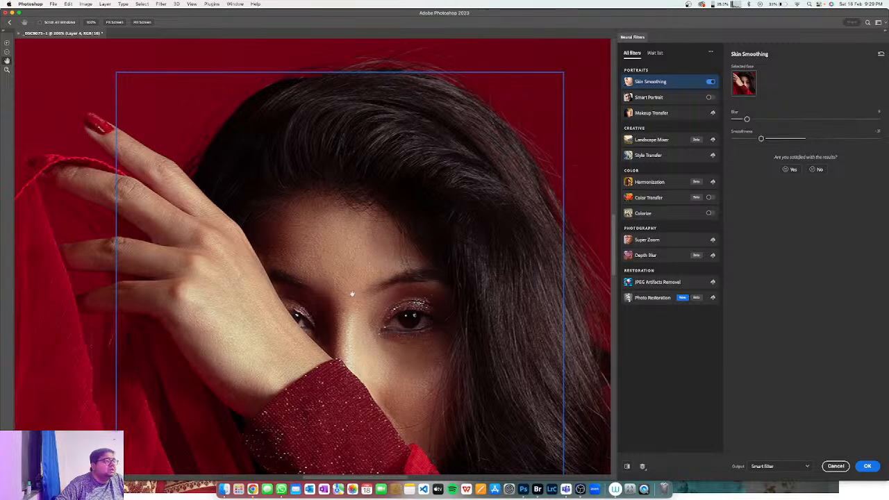
left_click(867, 466)
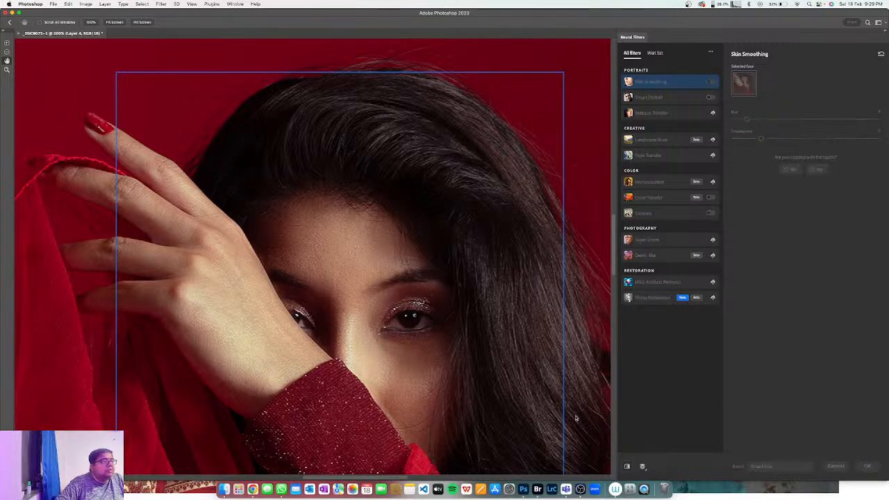
Add a black layer mask to the skin-smoothed smart object so its effect is hidden everywhere
right_click(366, 273)
left_click(379, 276)
left_click_drag(379, 273, 650, 320)
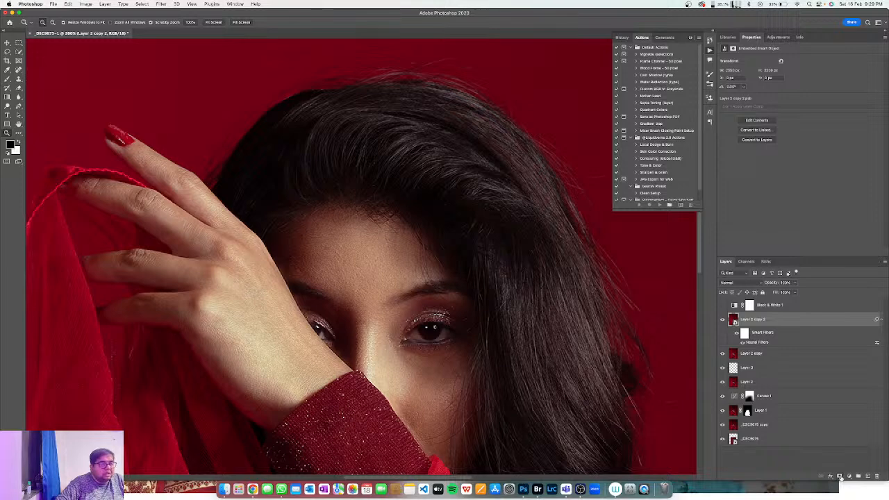
left_click(838, 476, "alt")
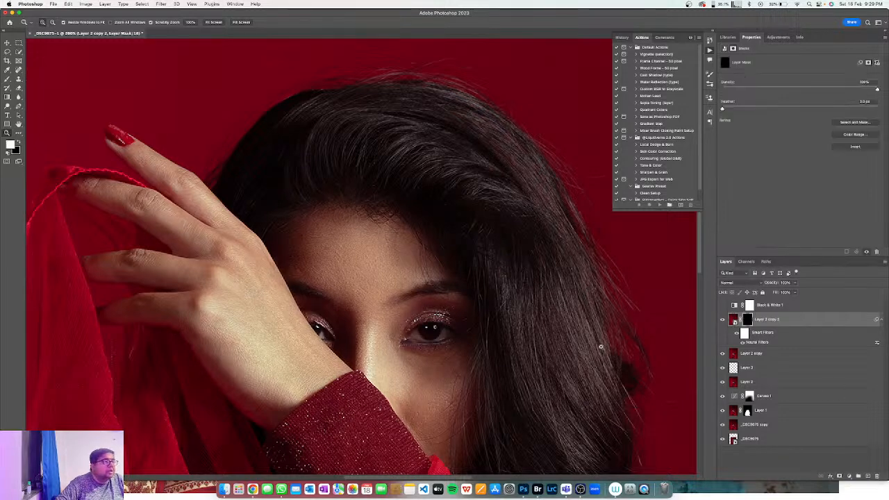
Paint white on the mask with a much smaller brush over the face to reveal the smoothed skin
key("b")
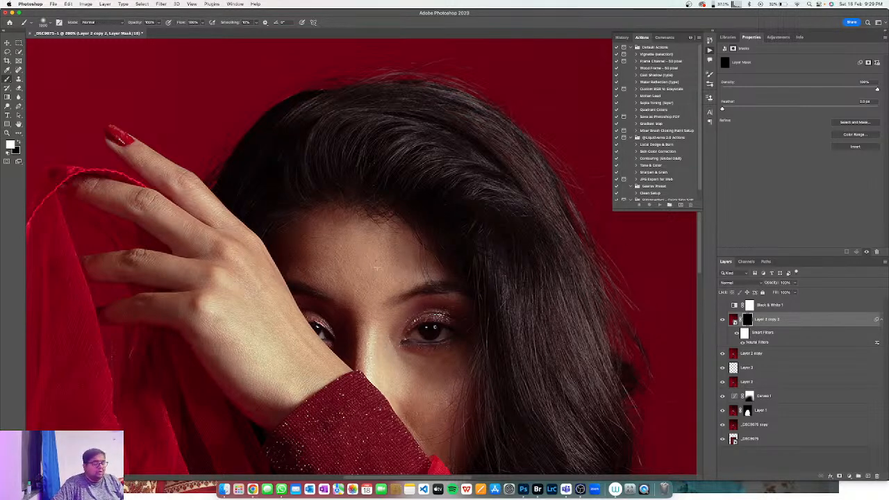
key("bracketleft")
key("bracketleft")
key("bracketleft")
key("bracketleft")
key("bracketleft")
key("bracketleft")
key("bracketleft")
key("bracketleft")
key("bracketleft")
key("bracketleft")
key("bracketleft")
key("bracketleft")
key("bracketleft")
key("bracketleft")
key("bracketleft")
key("bracketleft")
key("bracketleft")
key("bracketleft")
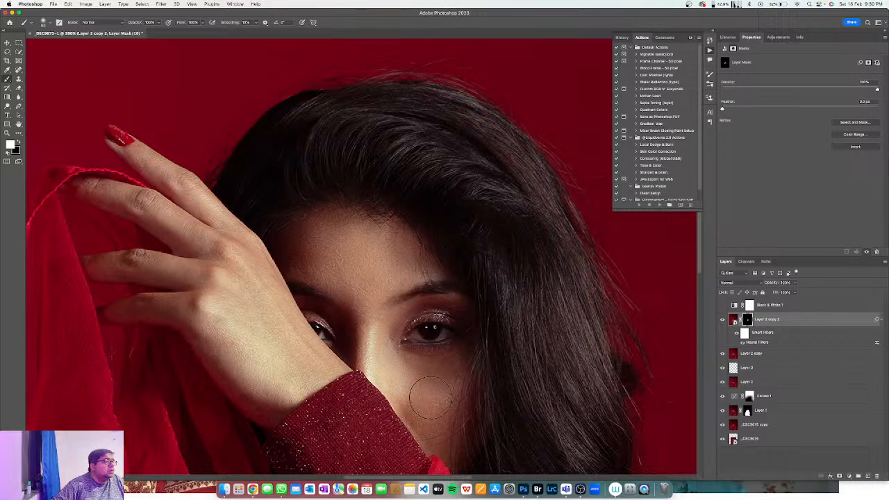
left_click_drag(432, 433, 402, 284)
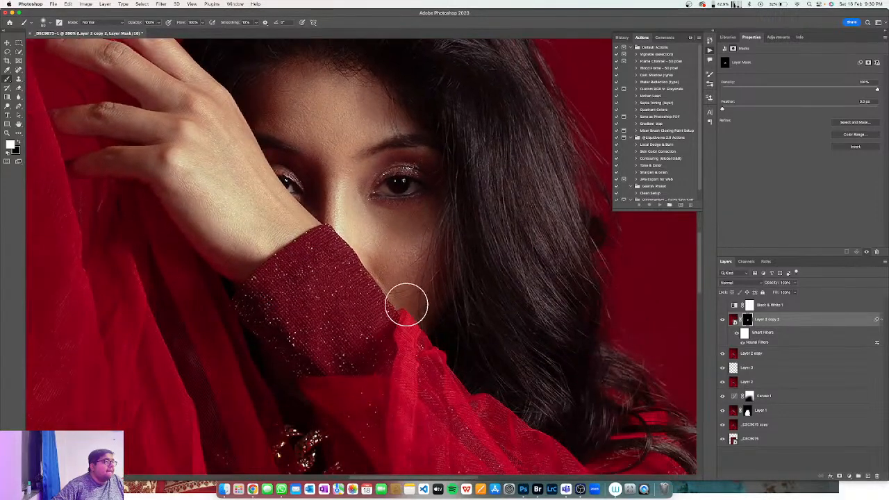
Compare the original _DSC9075 layer alone with the full edit, viewing the whole image
key("z")
right_click(407, 279)
left_click(415, 280)
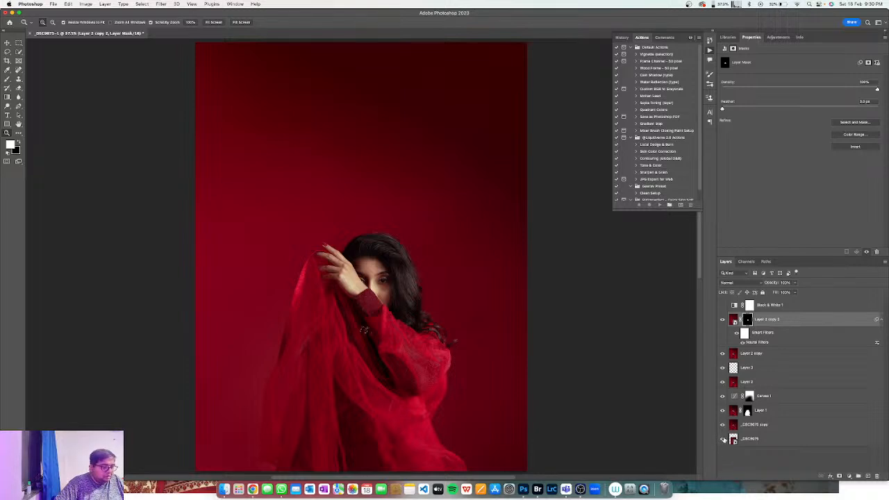
left_click(723, 439, "alt")
left_click(723, 439, "alt")
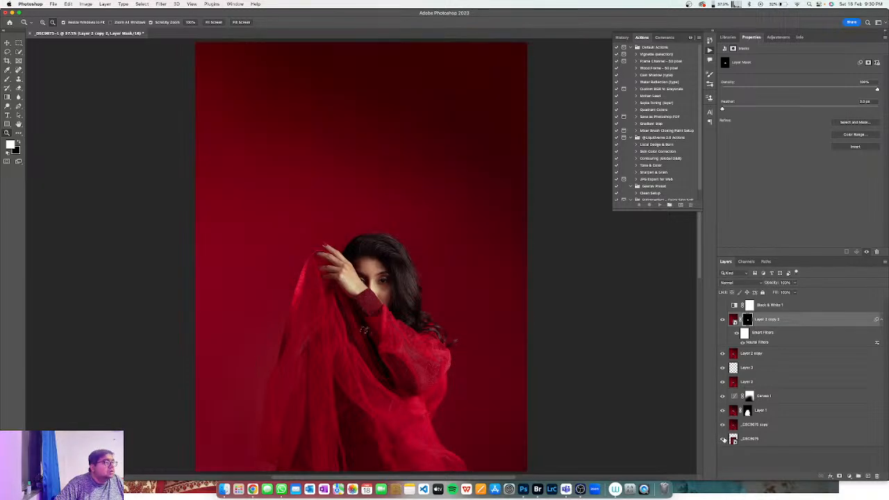
left_click(723, 438, "alt")
left_click(723, 439, "alt")
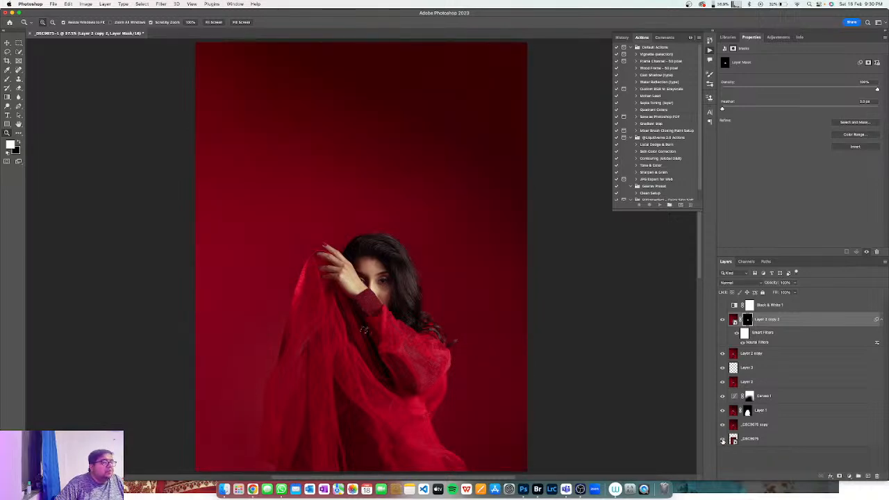
left_click(723, 439, "alt")
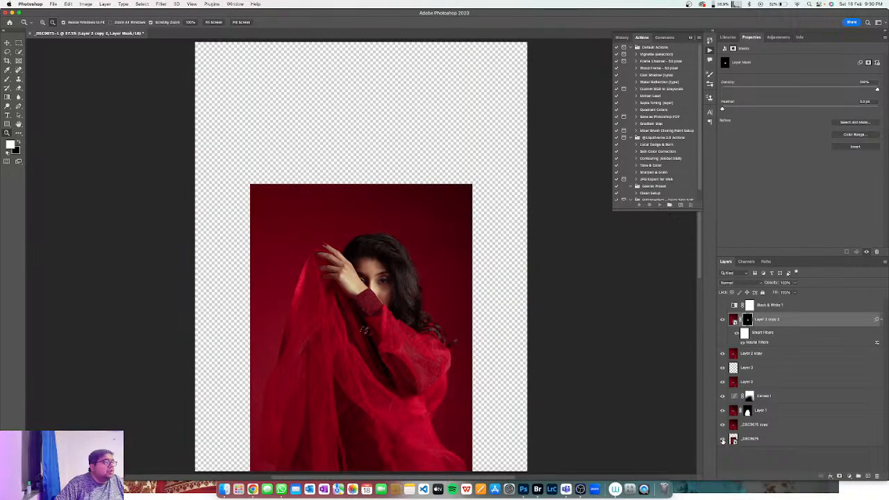
left_click(723, 440, "alt")
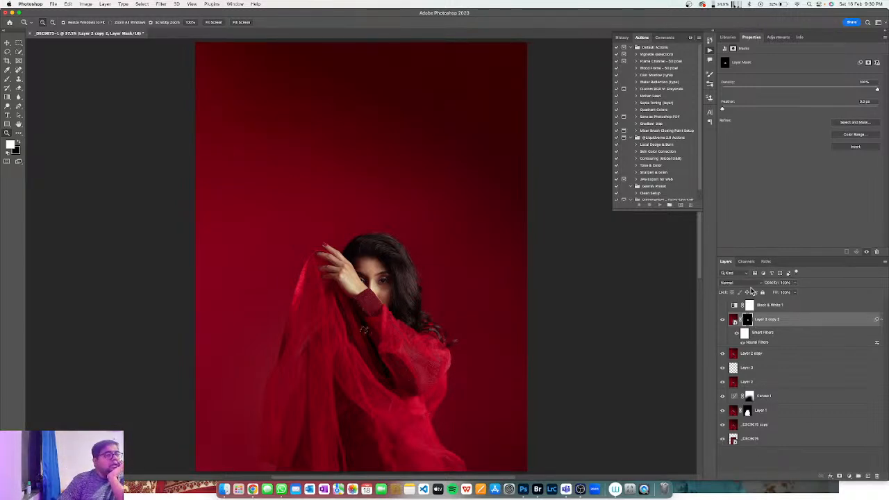
Add a brightening Curves adjustment above the smoothed layer, raising input about 116 to output about 150, and invert its mask to black
left_click(849, 477)
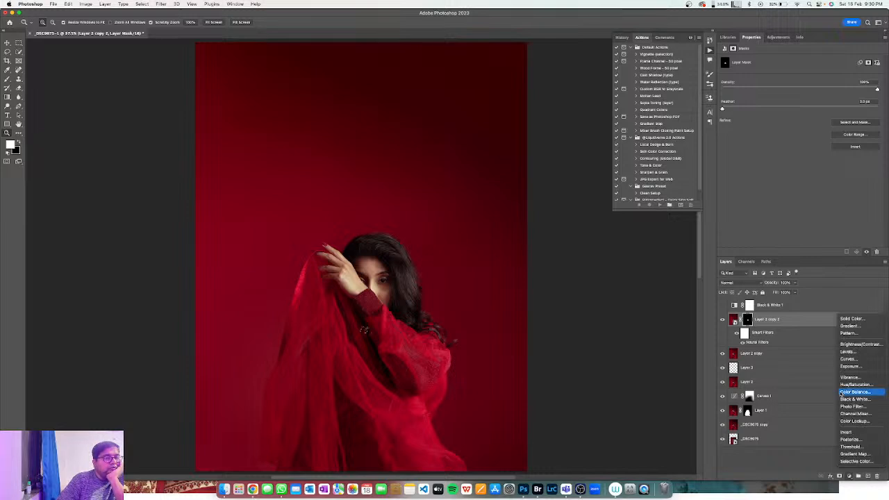
left_click(848, 359)
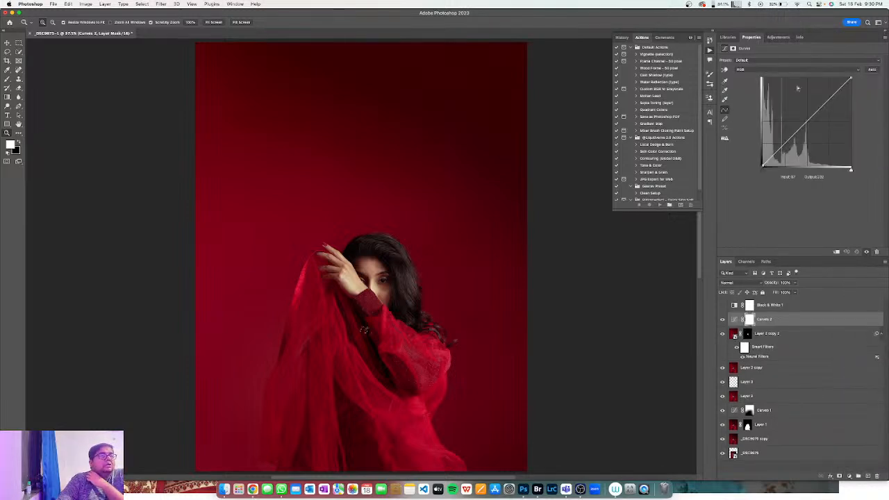
left_click_drag(806, 118, 803, 114)
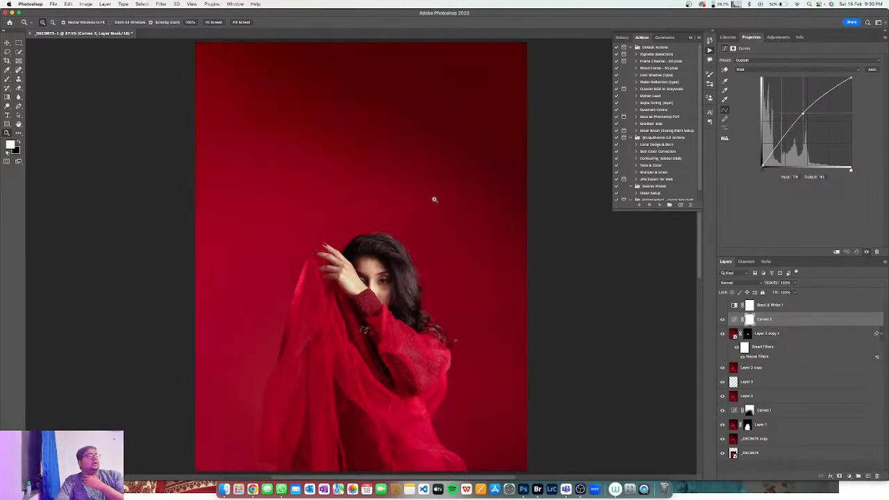
key("super+i")
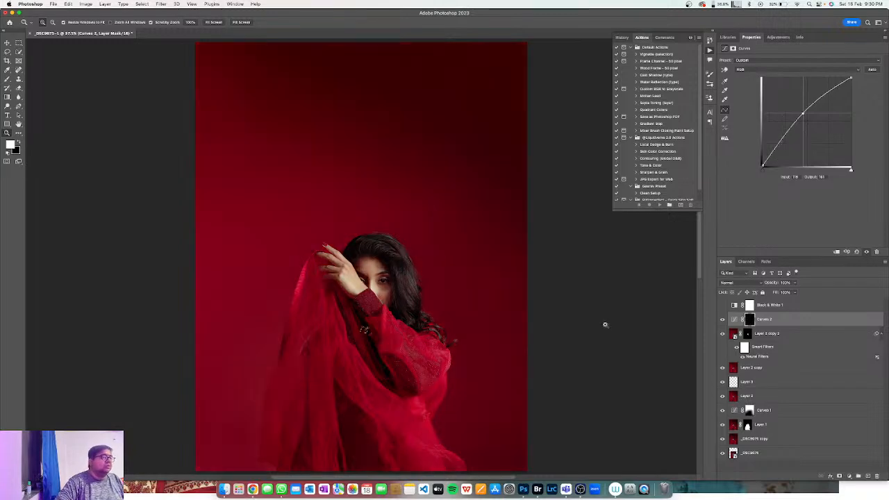
left_click(392, 275)
left_click(391, 274)
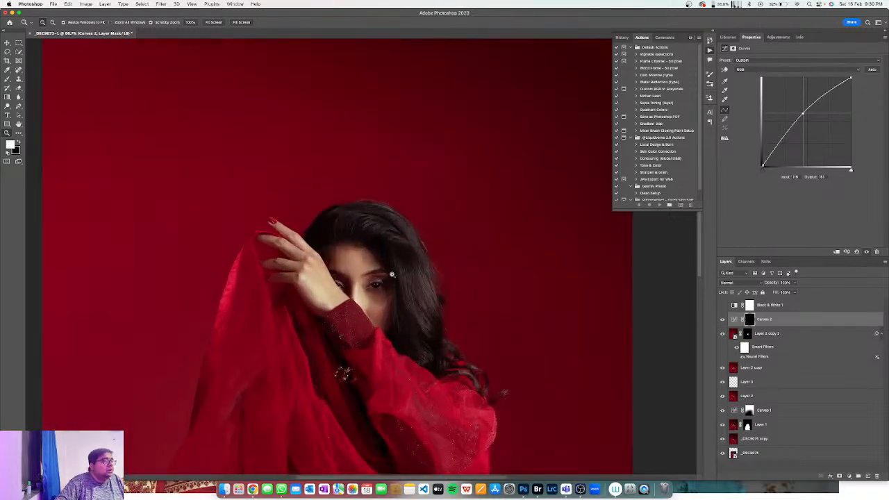
Paint white on the Curves 2 mask over the eyes with a small brush, and lower the layer's opacity to 58%
left_click(392, 274)
left_click(391, 274)
left_click(392, 274)
left_click_drag(398, 327, 439, 318)
key("b")
key("bracketleft")
key("bracketleft")
key("bracketleft")
key("bracketleft")
key("bracketleft")
key("bracketleft")
key("bracketleft")
key("bracketleft")
key("bracketleft")
key("bracketleft")
key("bracketleft")
key("bracketleft")
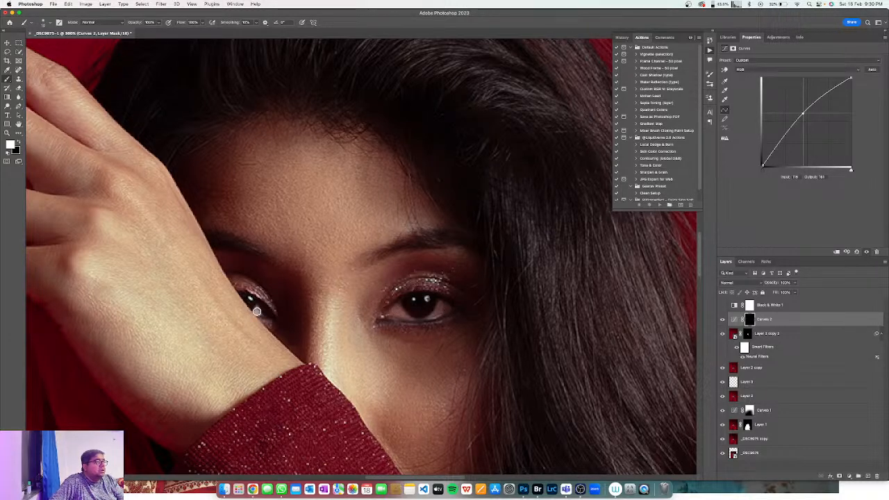
key("z")
right_click(433, 338)
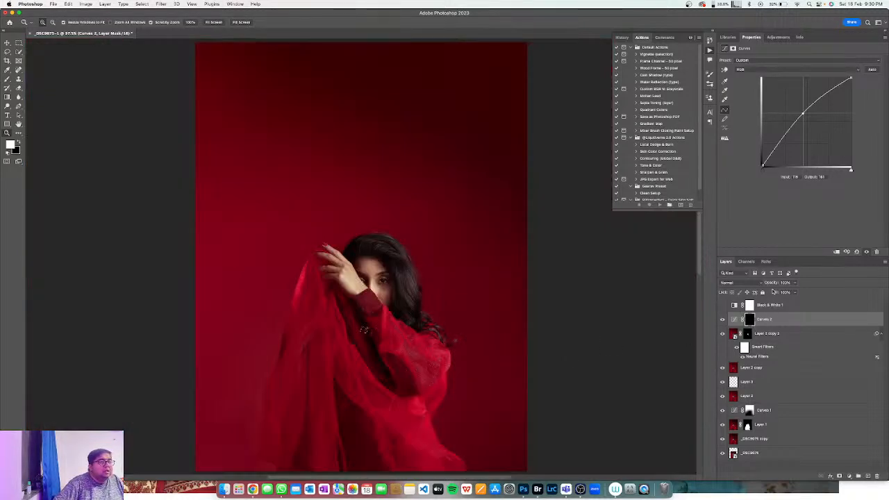
left_click_drag(774, 284, 700, 270)
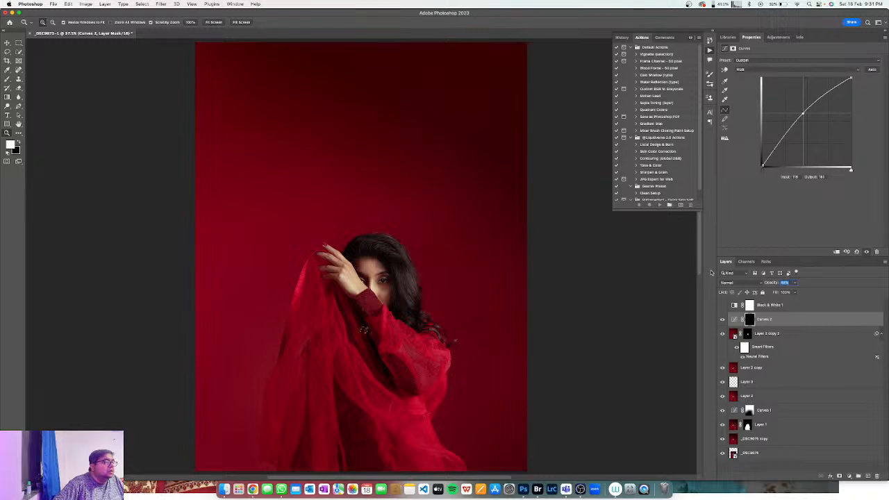
left_click_drag(717, 273, 717, 273)
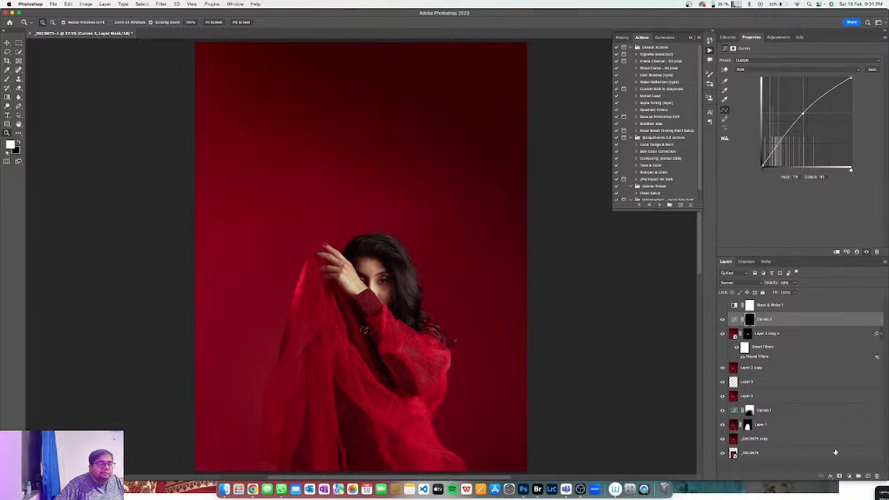
Add an Exposure adjustment above Curves 2 with exposure +0.21 and a slightly raised offset to lift the blacks
left_click(849, 477)
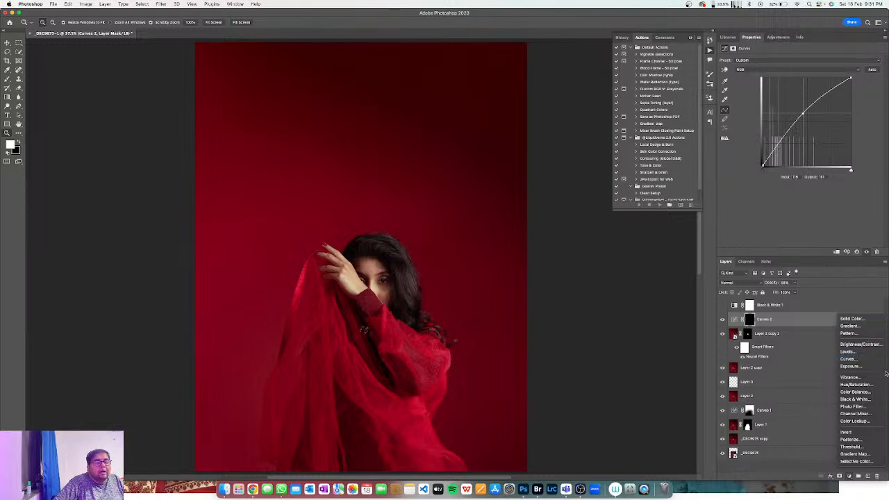
left_click(850, 366)
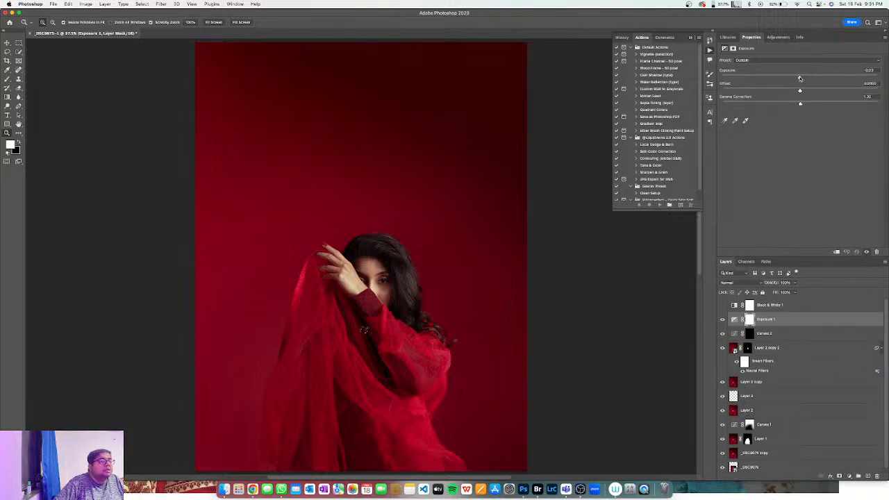
left_click_drag(800, 78, 800, 91)
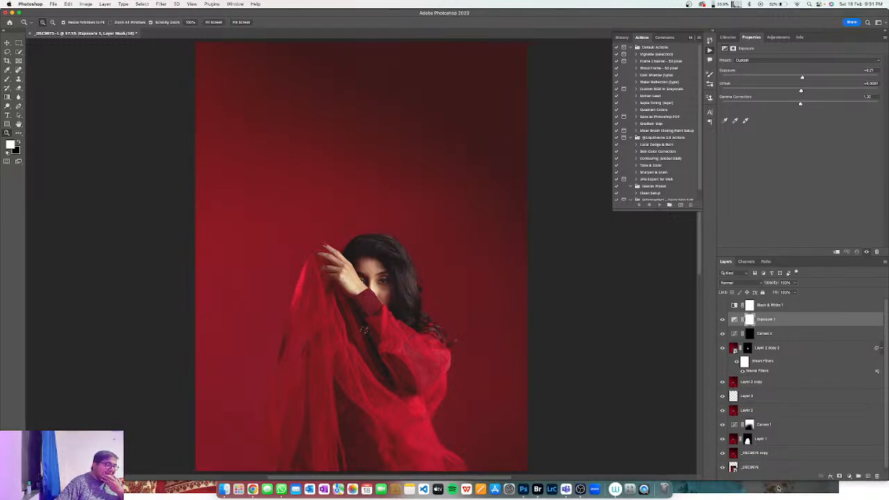
Add a Curves adjustment above the Exposure layer and raise its midtones to brighten the image
left_click(850, 479)
left_click(853, 366)
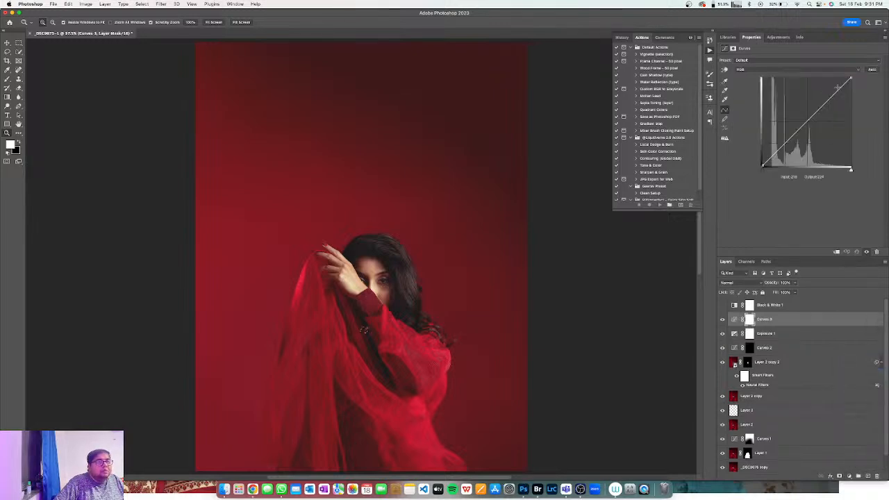
left_click_drag(812, 119, 801, 109)
Restrict the Curves 3 brightening to lighter tones by raising and splitting the underlying layer's shadow limit in Blend If
double_click(823, 321)
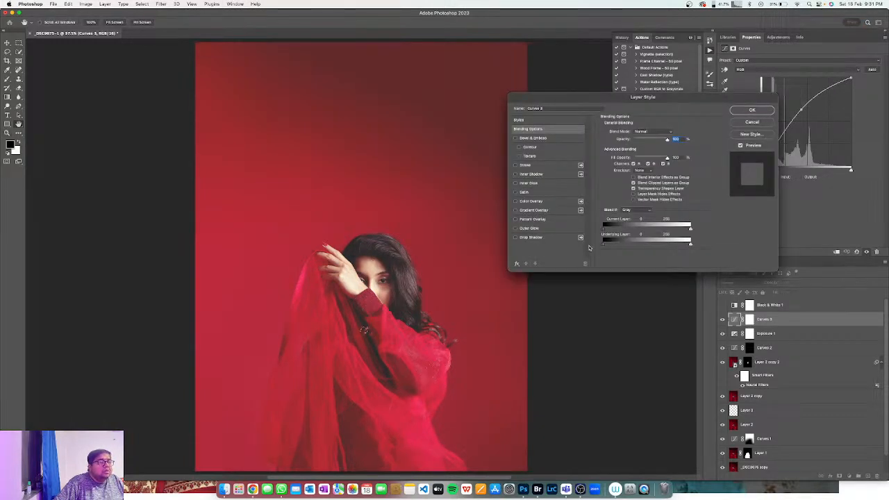
left_click_drag(604, 246, 639, 246)
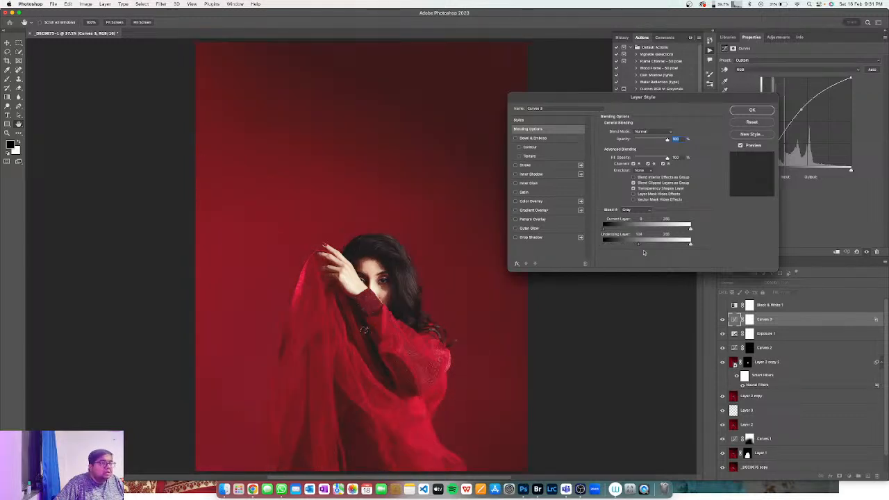
mouse_move(644, 247)
left_mouse_down()
mouse_move(665, 246)
mouse_move(628, 247)
left_mouse_up()
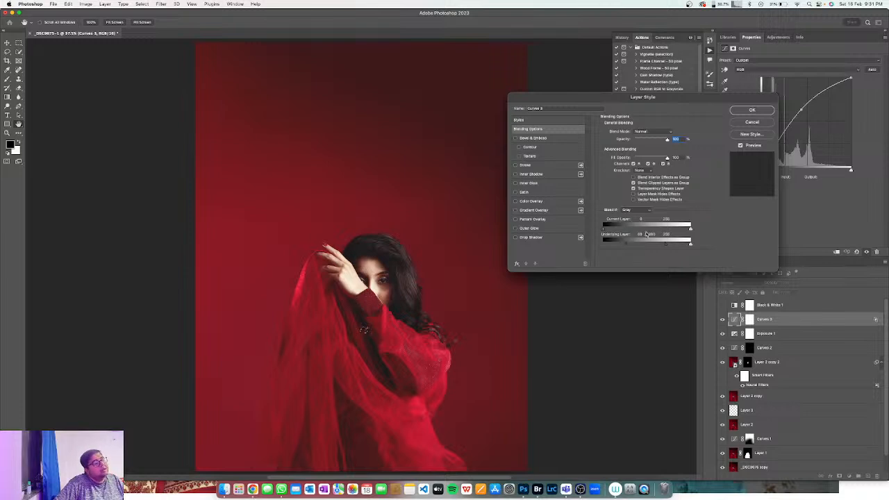
left_click(752, 110)
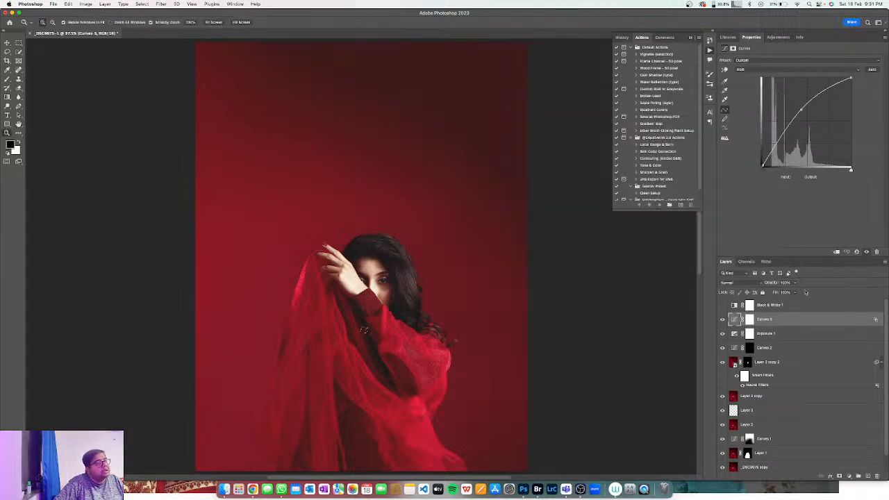
Lower the Curves 3 layer's opacity to 16%
left_click(750, 319)
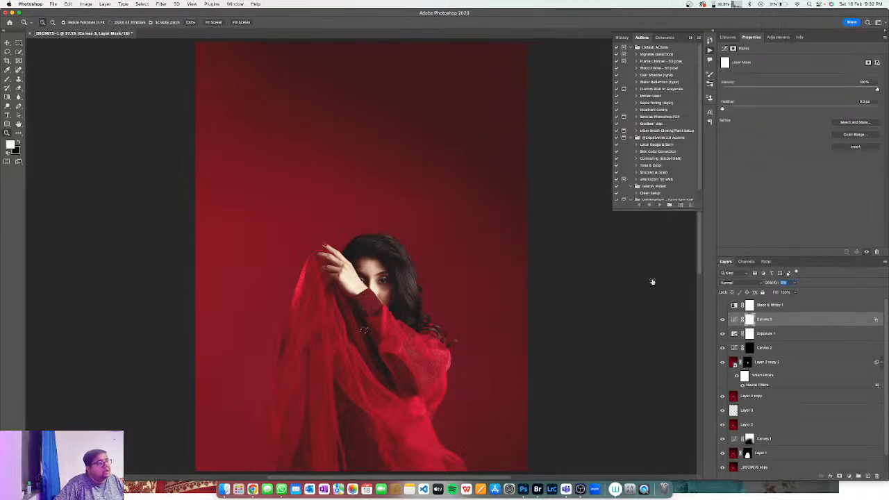
left_click_drag(646, 277, 652, 277)
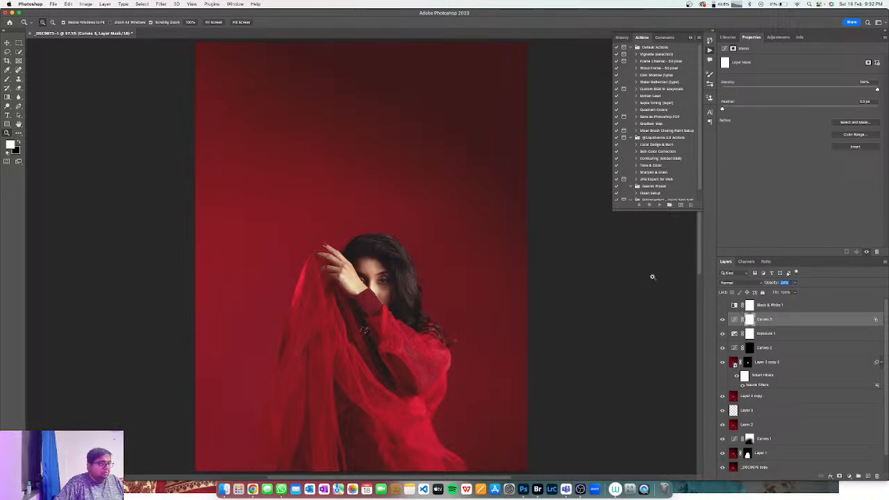
type("30")
key("Return")
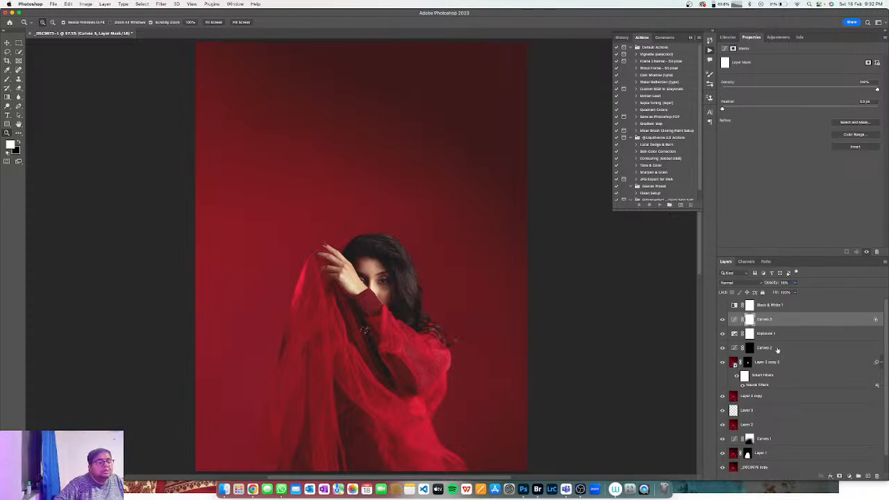
Group the Curves 3, Exposure 1 and Curves 2 layers and hide the group
left_click(777, 349, "shift")
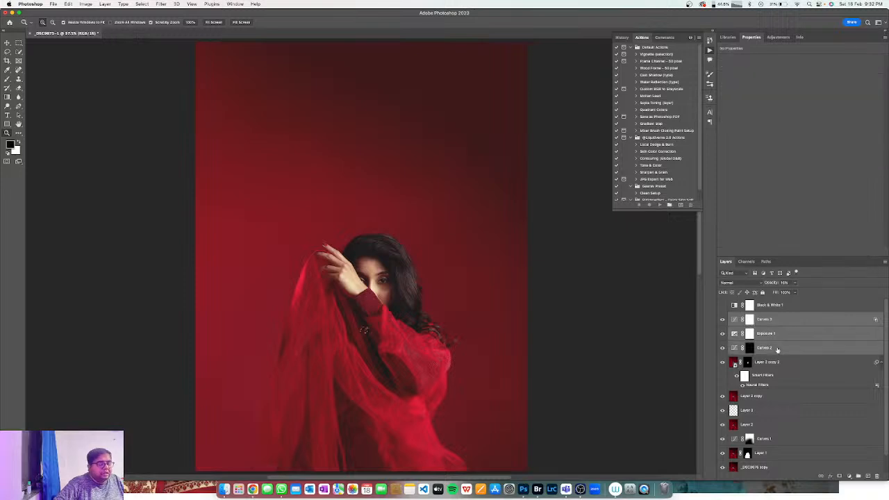
key("super+g")
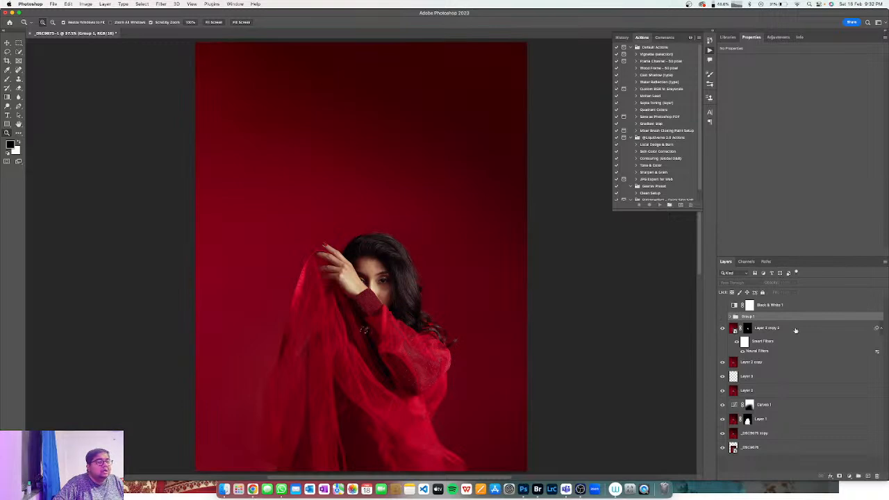
Run the Local Dodge & Burn action above Layer 2 copy 2, expand the Local D&B group and inspect the Local Burn curve
left_click(796, 330)
left_click(656, 146)
left_click(659, 205)
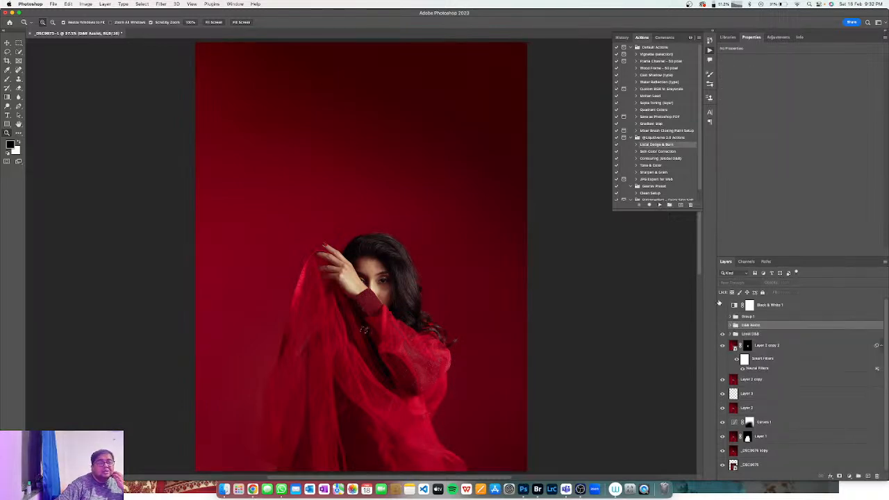
left_click(730, 335)
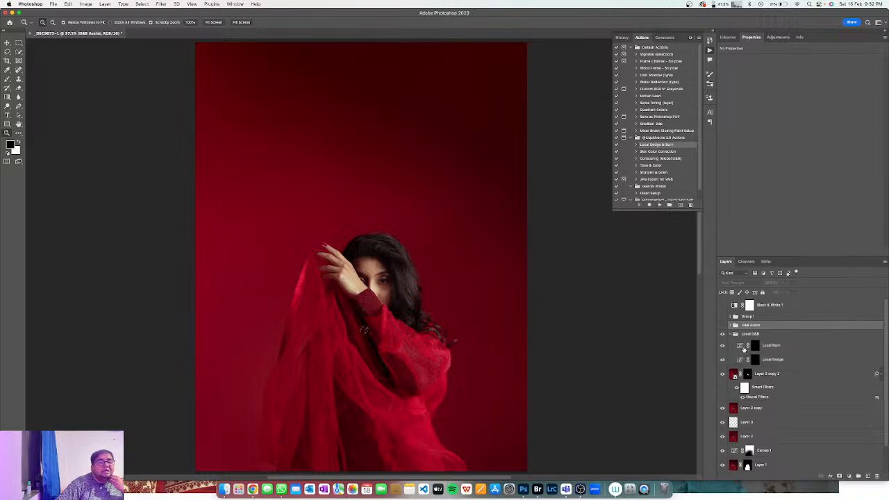
left_click(744, 350)
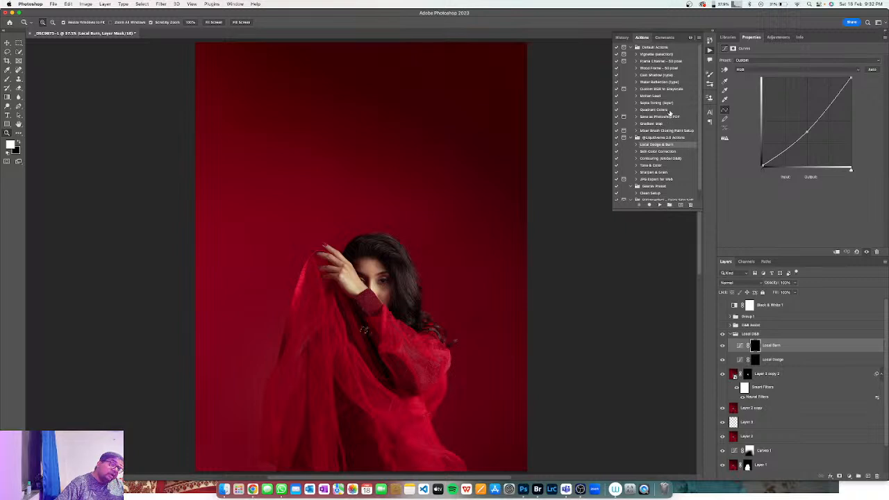
left_click(741, 347)
Show the D&B Assist group and paint white on the Local Dodge mask over the face's darker skin areas with brush flow 1%
left_click(740, 361)
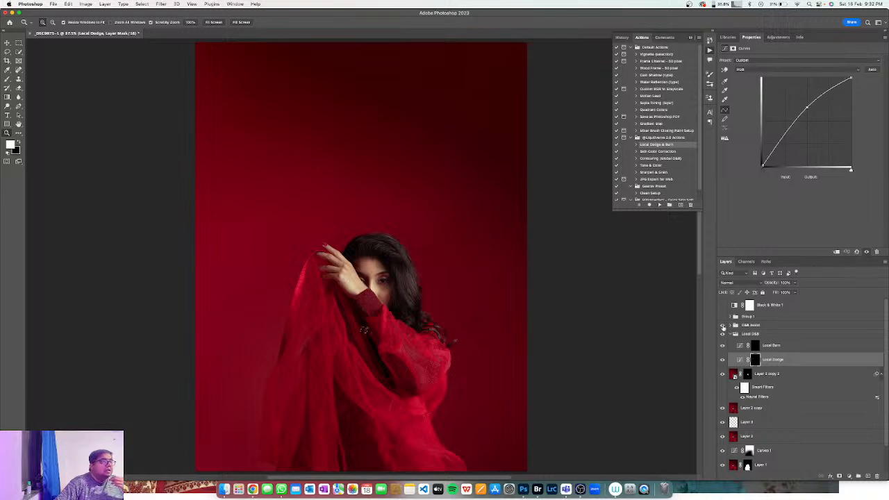
left_click(723, 325)
left_click(375, 283)
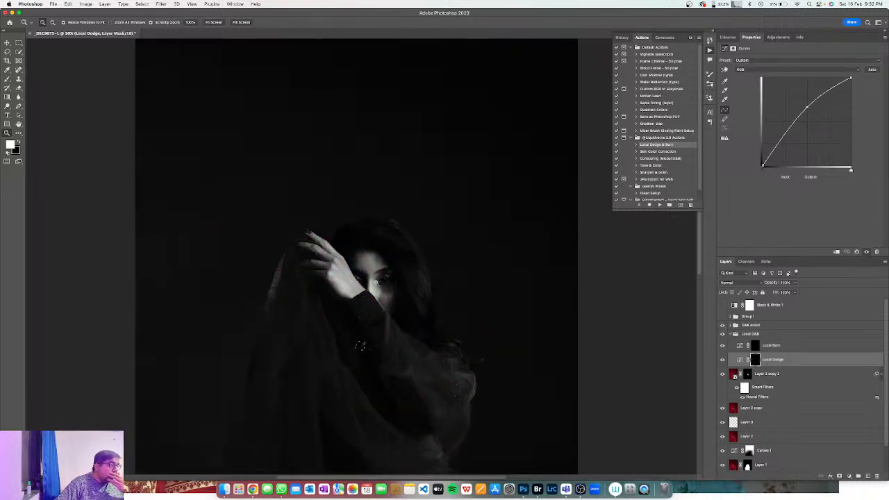
left_click(376, 283)
left_click(375, 283)
left_click(376, 283)
left_click_drag(387, 251, 386, 295)
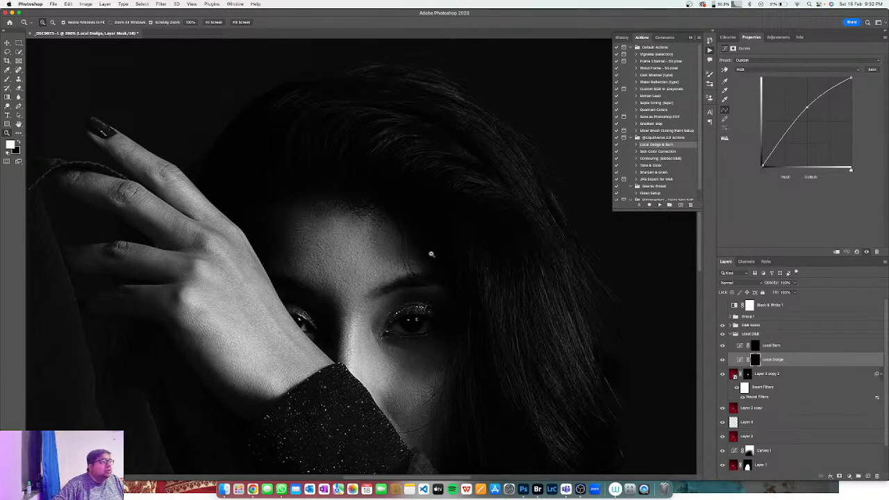
key("b")
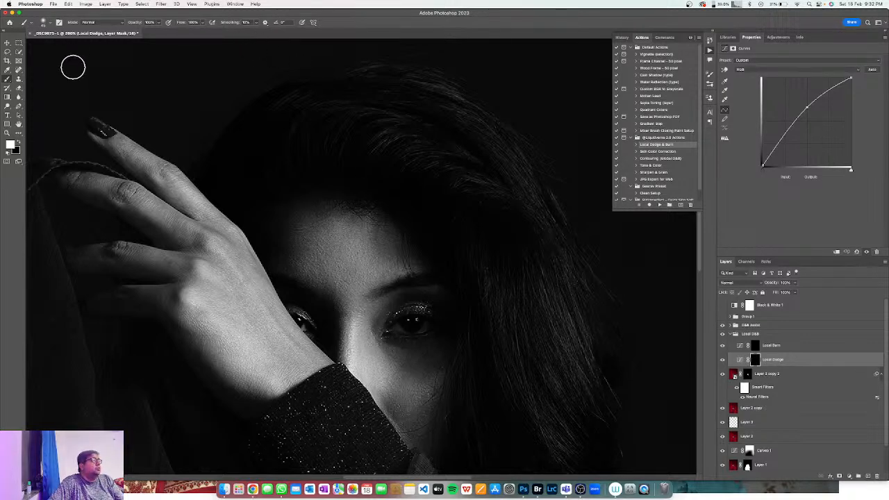
left_click_drag(182, 24, 139, 34)
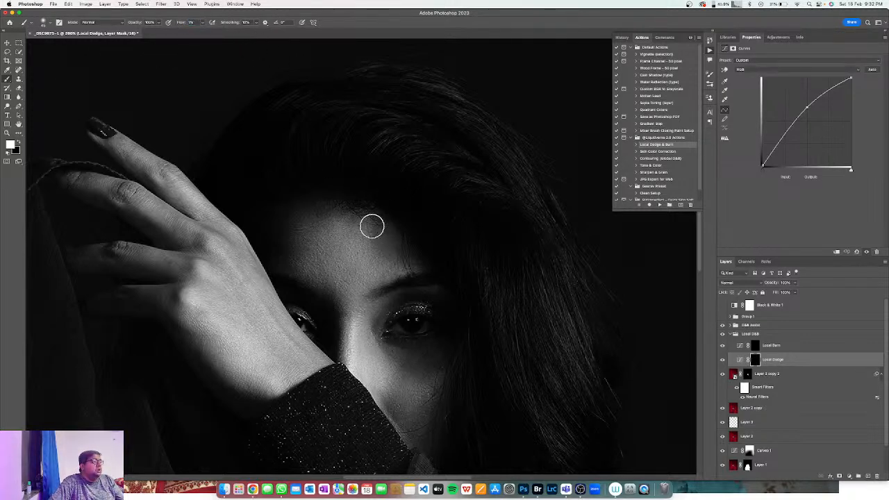
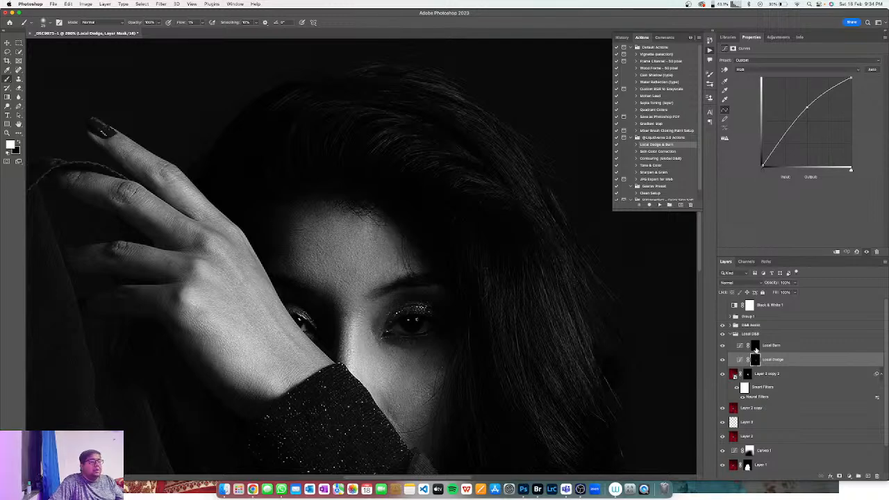
Hide the D&B Assist group and compare the whole image with and without the collapsed Local D&B group
left_click(755, 345)
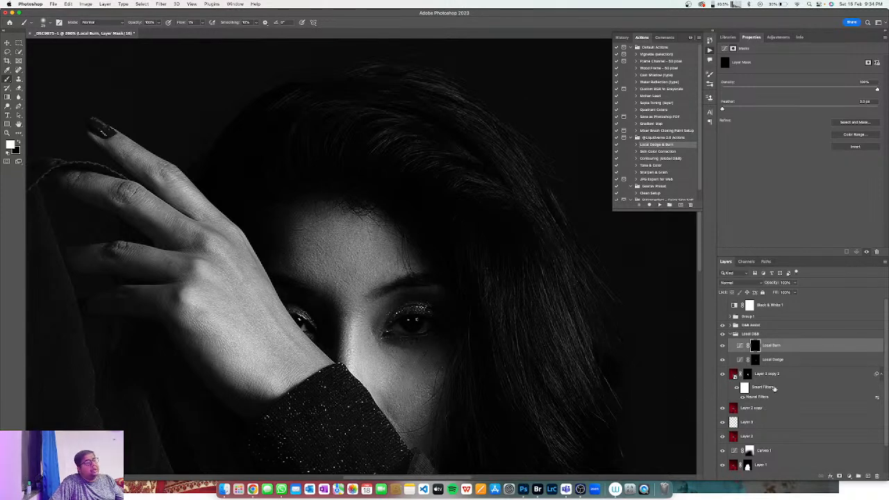
key("z")
right_click(443, 244)
left_click(457, 248)
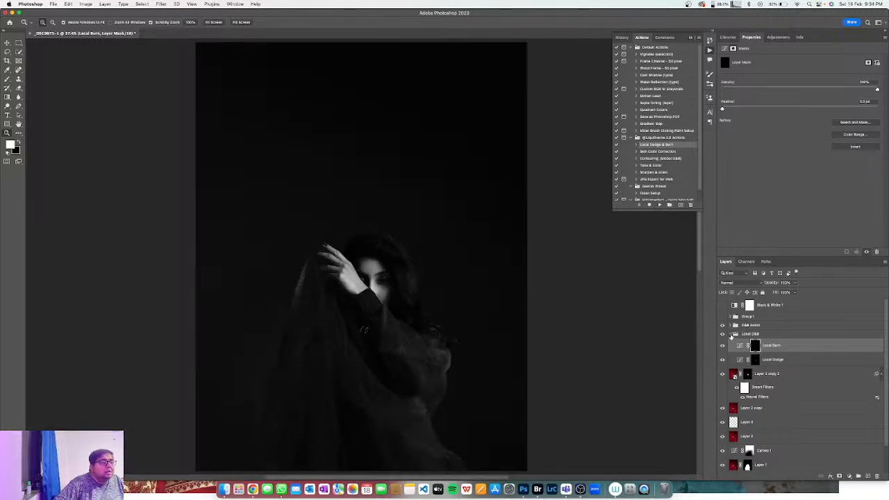
left_click(735, 334)
left_click(722, 334)
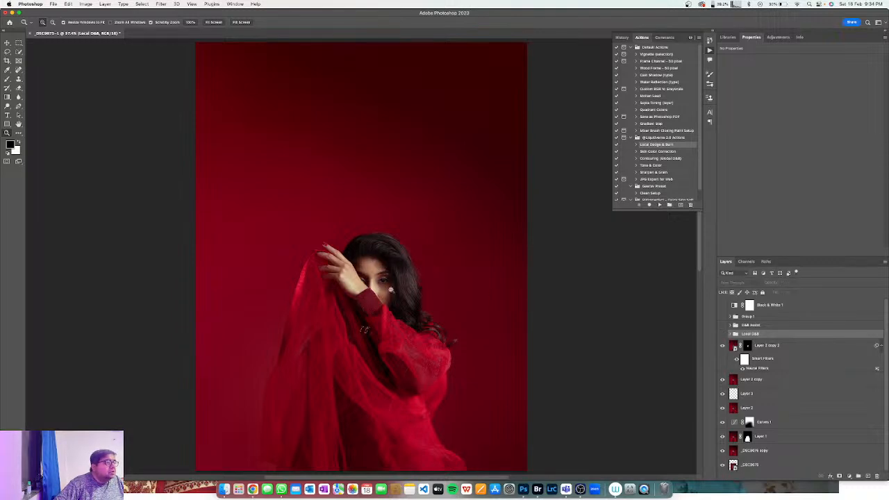
left_click(722, 335)
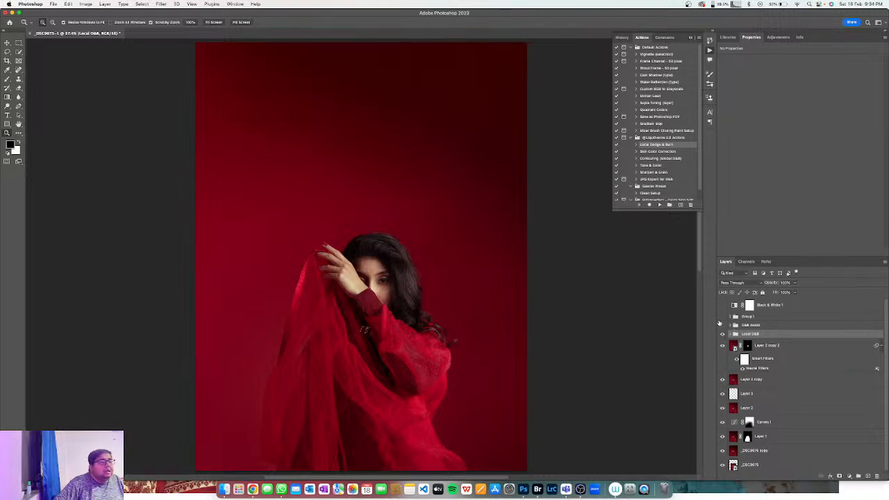
Show Group 1 and lower the opacity of its Exposure 1 layer to 48%
left_click(722, 317)
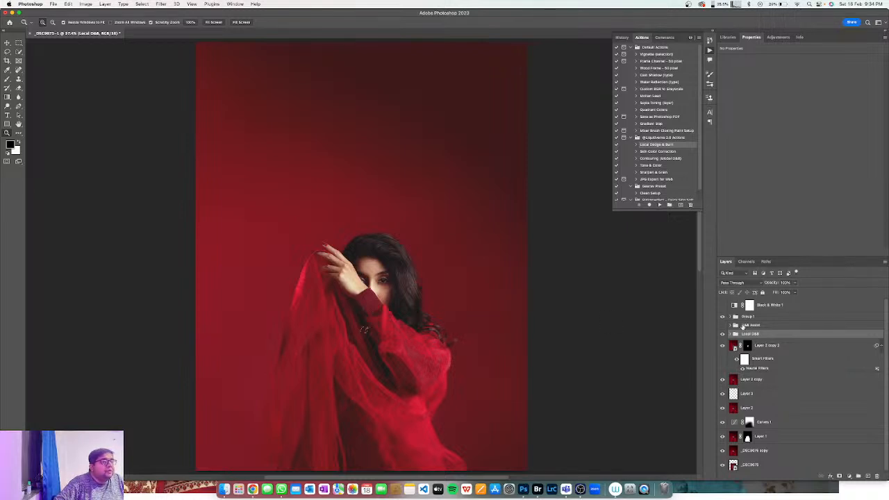
left_click(747, 316)
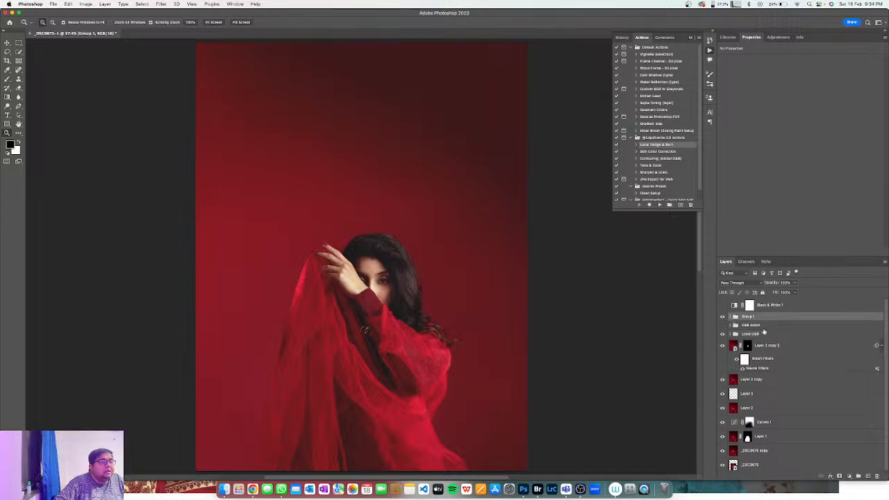
left_click(730, 317)
left_click(769, 329)
left_click(771, 342)
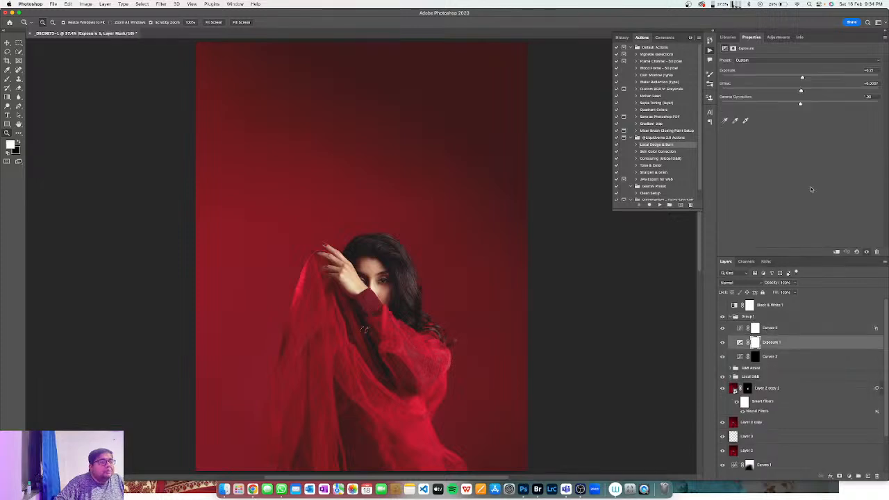
left_click_drag(773, 283, 549, 282)
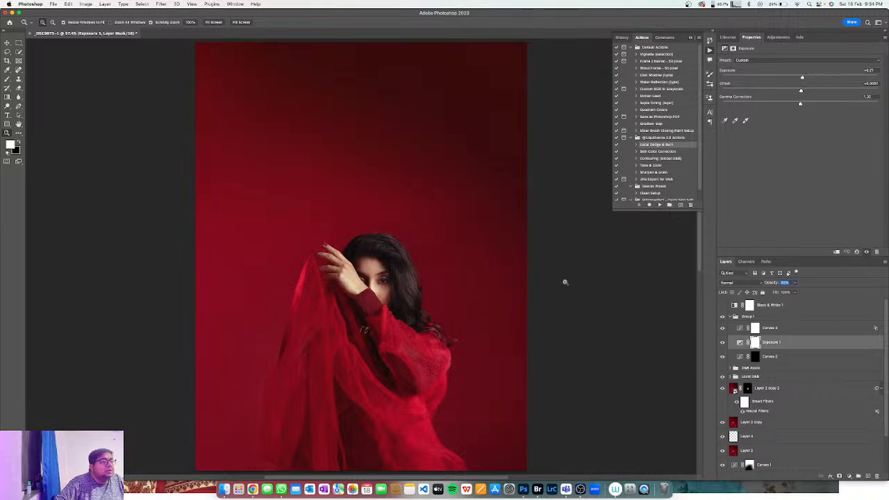
type("48")
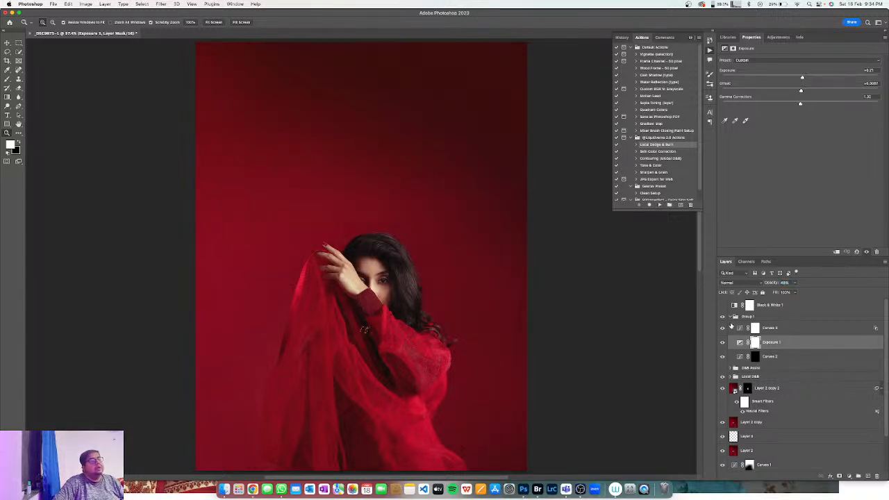
Add a Curves adjustment layer above Curves 3 and pull its midtones down to input 142, output 101 to darken the image
left_click(790, 331)
left_click(849, 477)
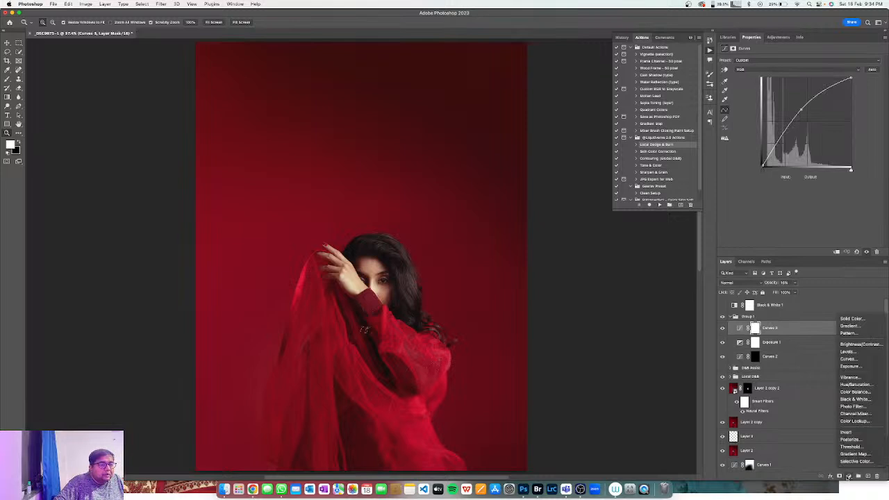
left_click(848, 358)
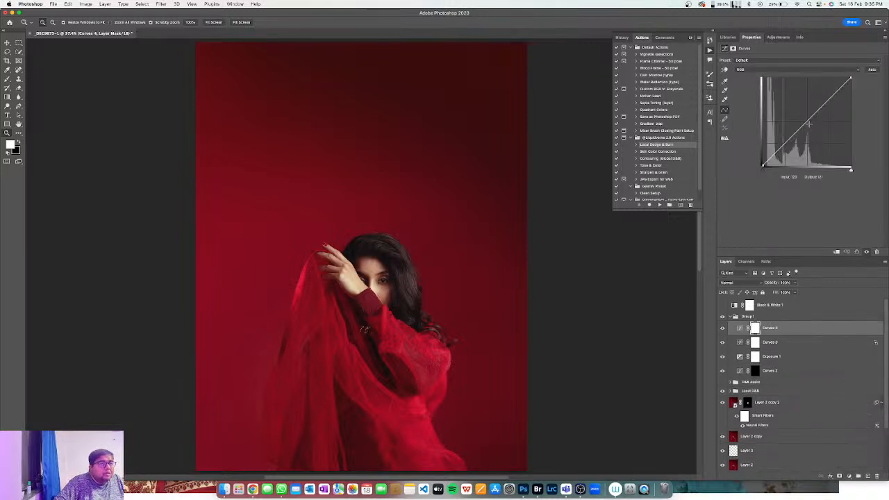
left_click_drag(806, 123, 811, 131)
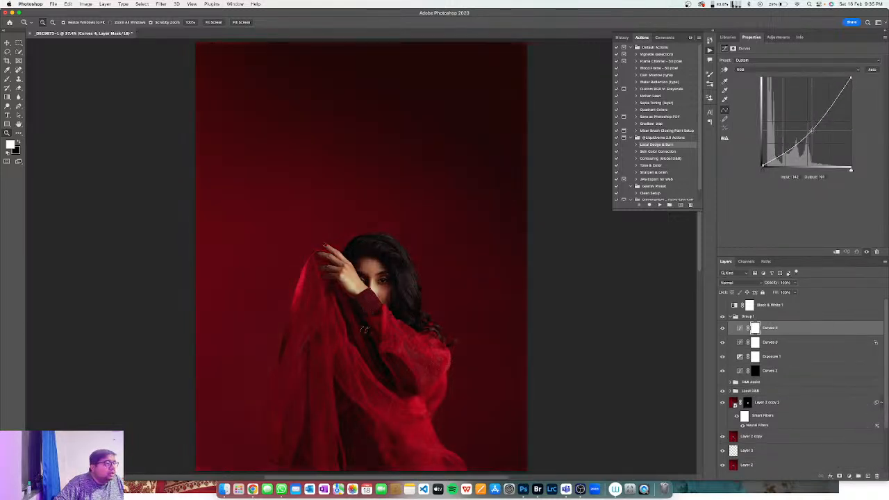
Split the Curves 4 layer's Blend If white slider for the underlying layer to about 0 / 98 and try lower layer opacities
double_click(825, 332)
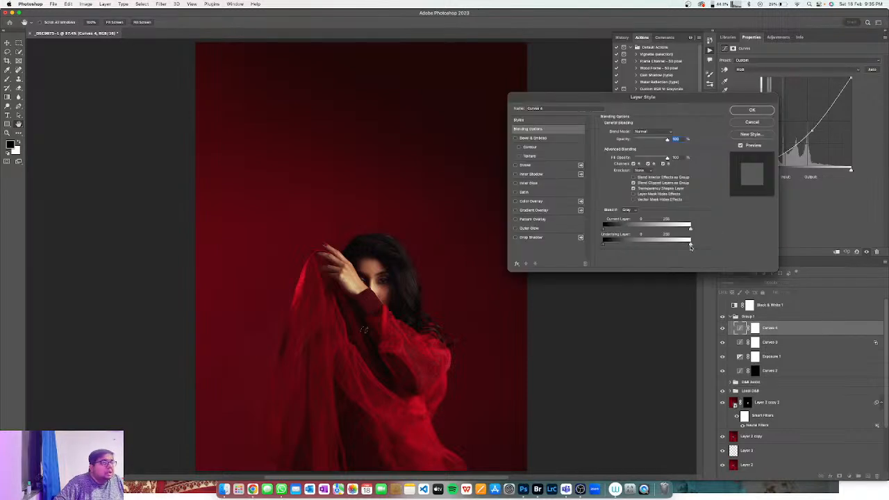
left_click_drag(691, 244, 636, 244)
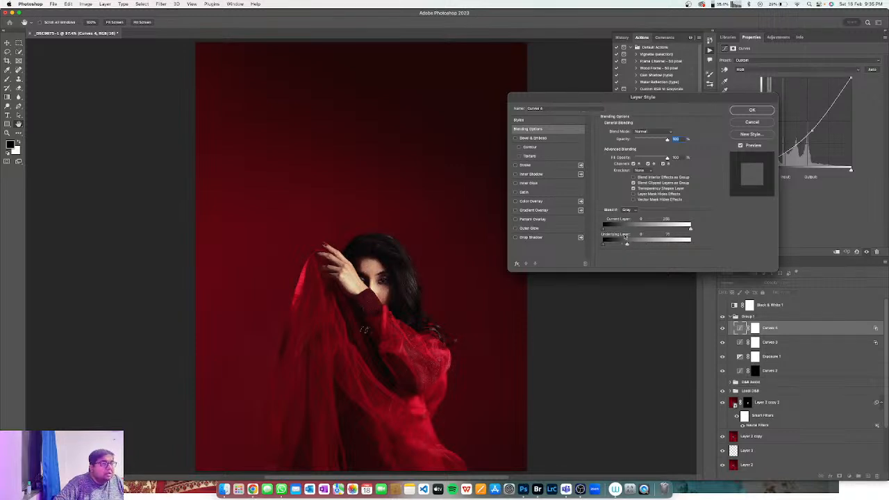
left_click_drag(625, 245, 643, 245)
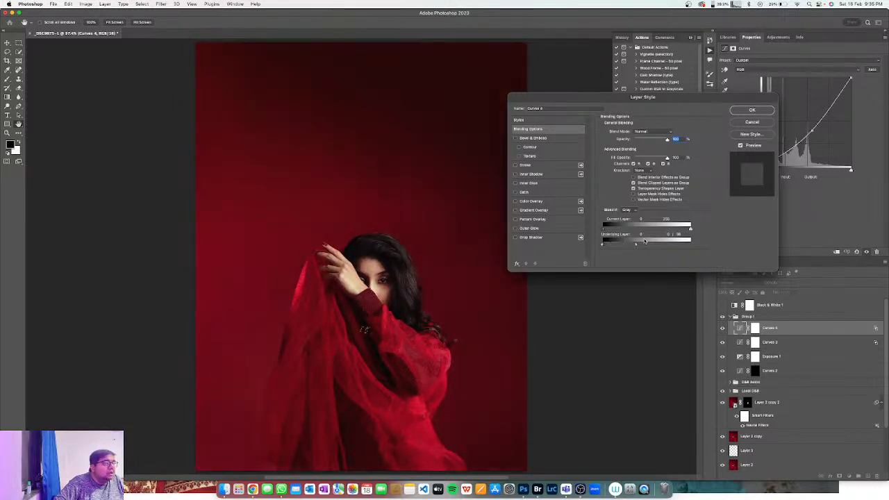
left_click(751, 110)
left_click_drag(775, 285, 515, 269)
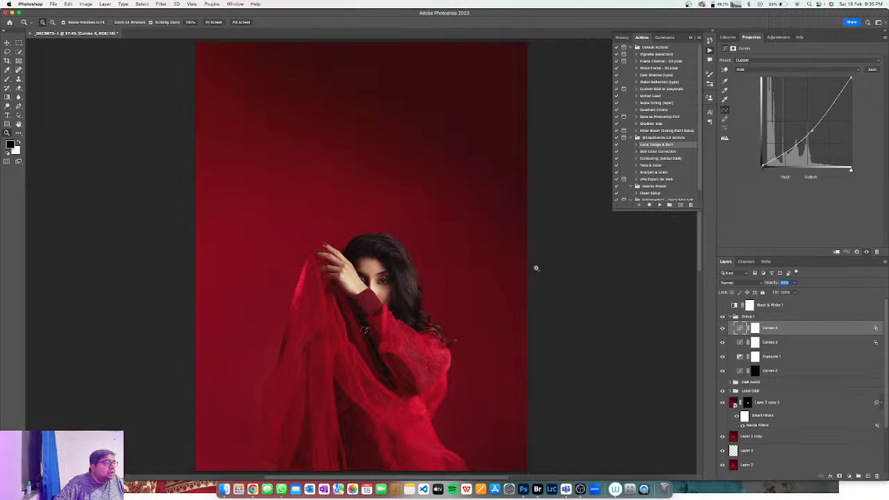
left_click_drag(542, 268, 568, 269)
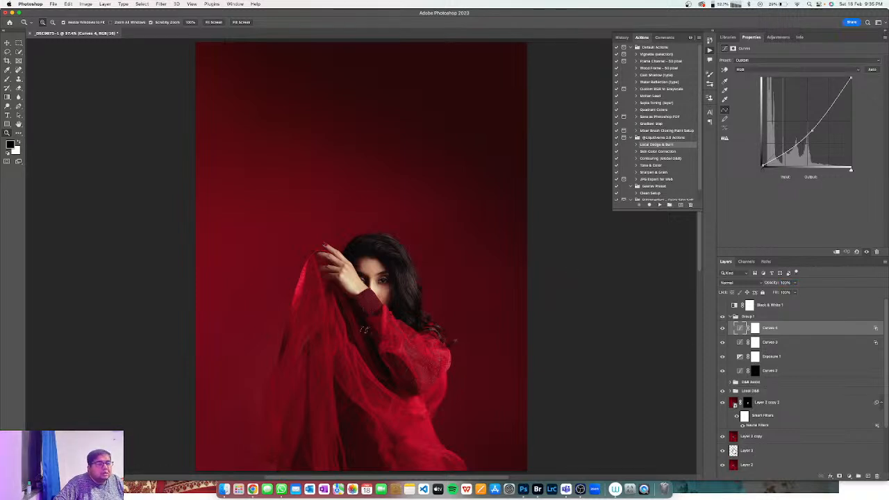
Copy Layer 1's subject mask onto Curves 4, invert it to limit the darkening to the background, and lower the layer opacity to 72%
scroll(756, 439, "down", 3)
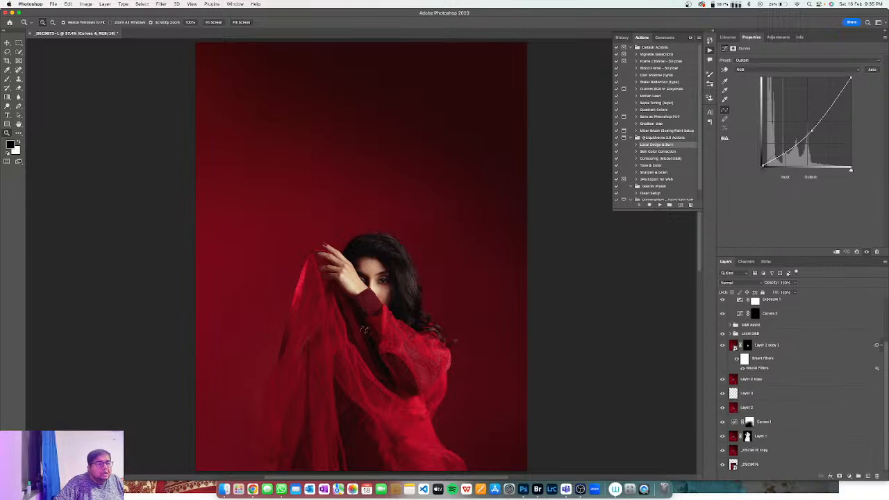
left_click(747, 436)
key("alt")
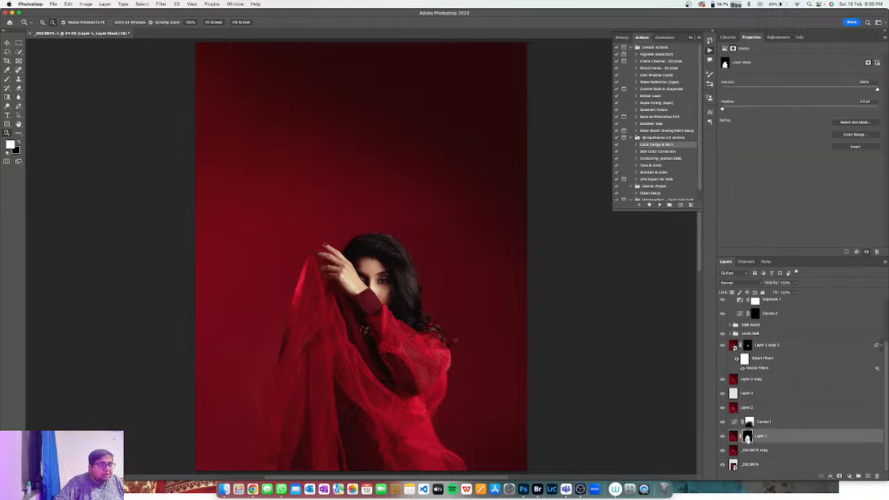
left_click_drag(747, 436, 755, 326)
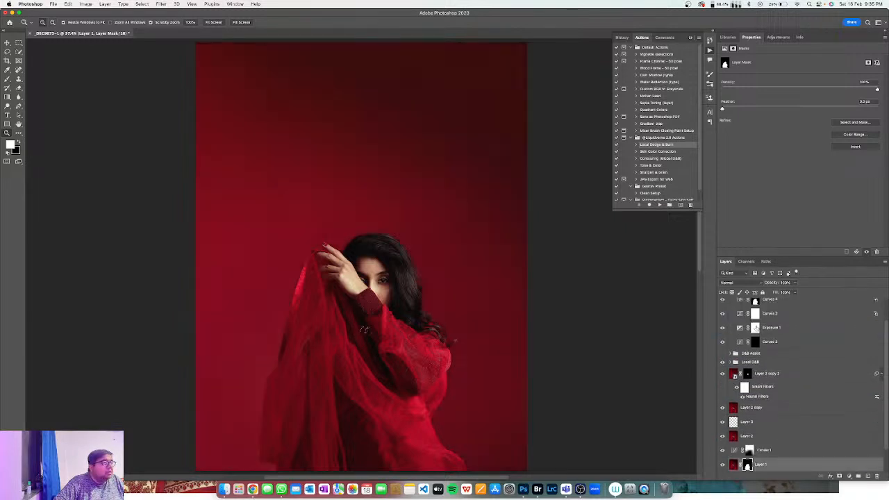
scroll(799, 336, "up", 2)
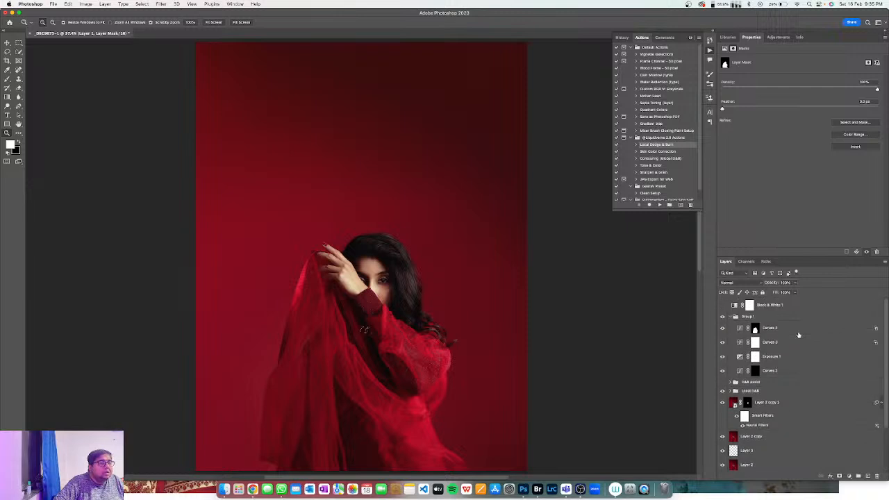
left_click(755, 329)
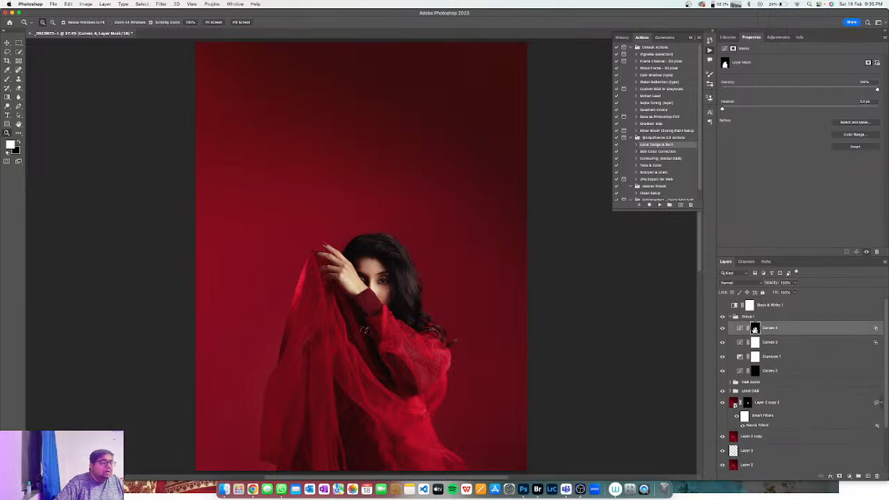
left_click(755, 329, "shift")
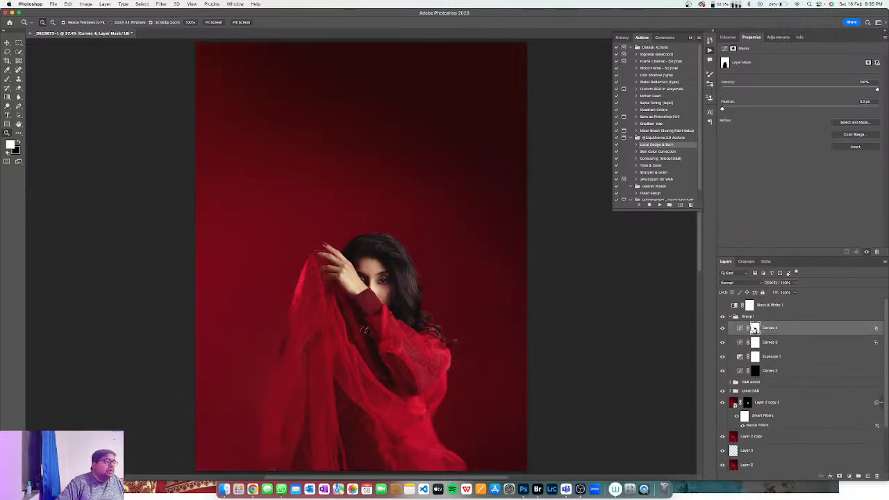
left_click_drag(772, 285, 629, 280)
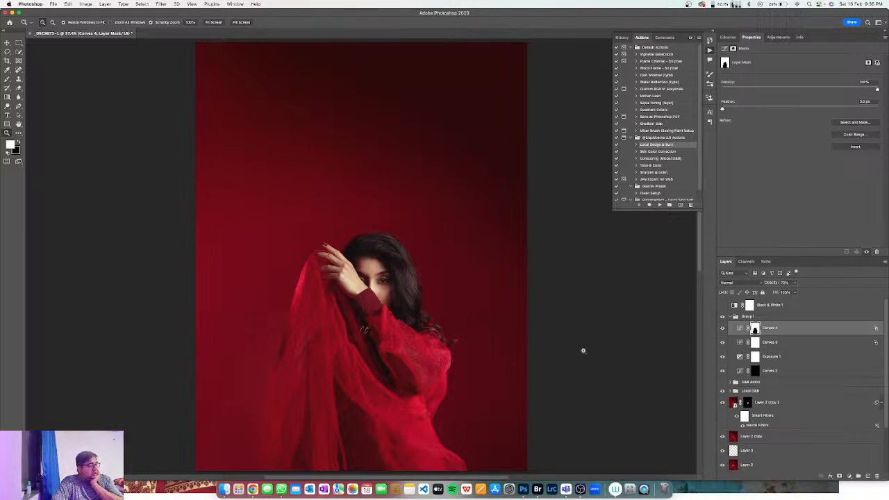
Collapse Group 1, stamp the visible layers into a new layer above it and start Sky Replacement on that layer
left_click(736, 316)
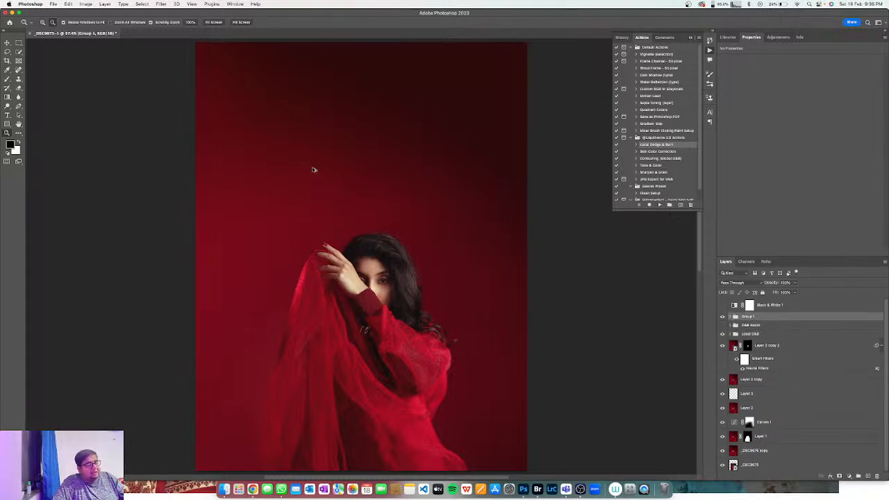
key("alt+shift+super+e")
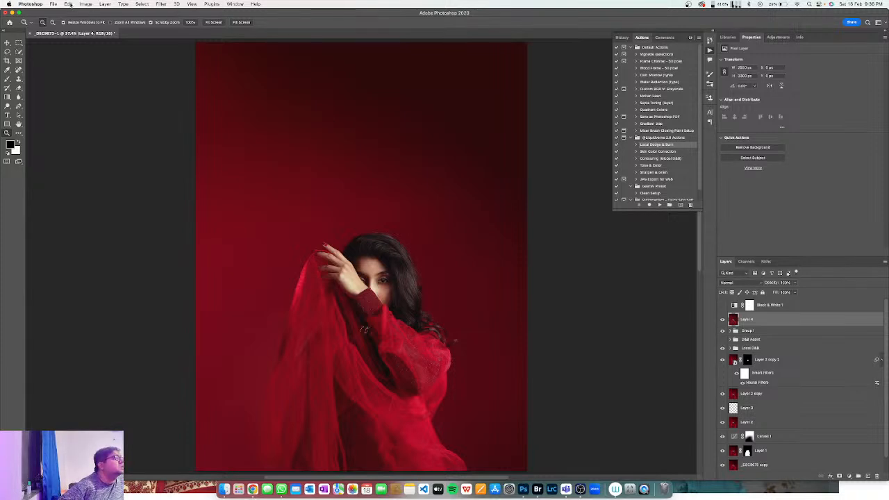
left_click(68, 5)
mouse_move(86, 4)
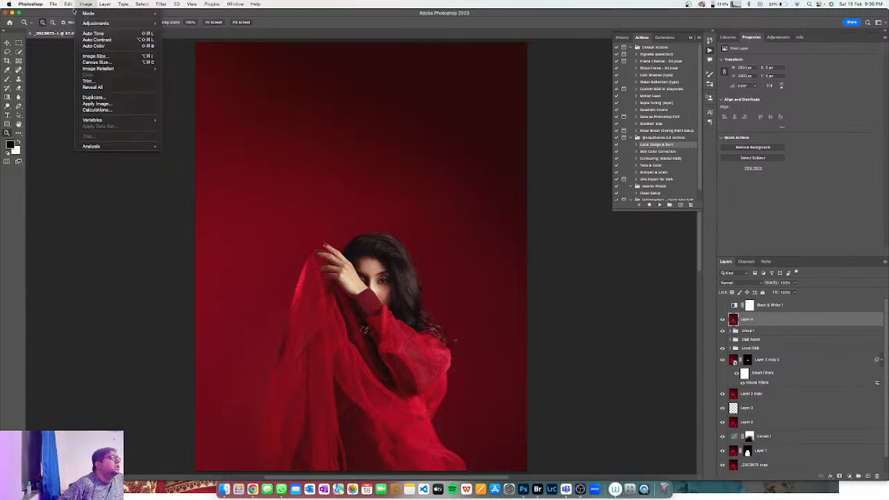
left_click(90, 177)
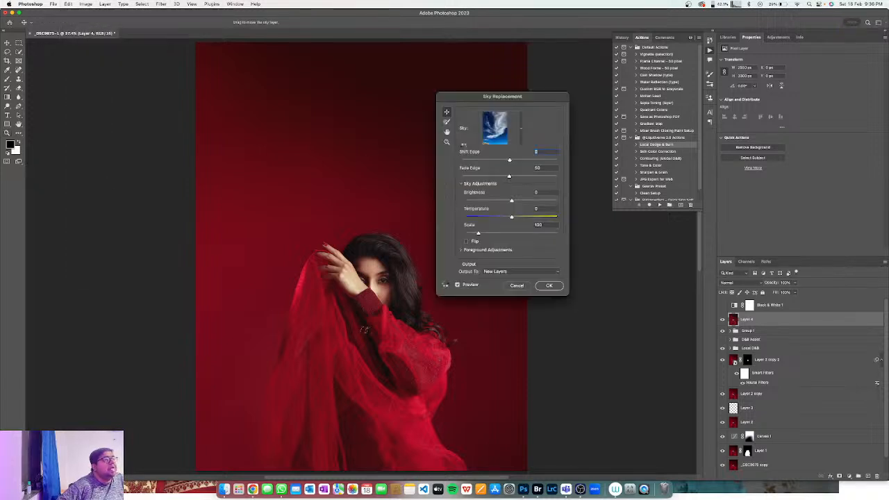
left_click_drag(556, 101, 649, 100)
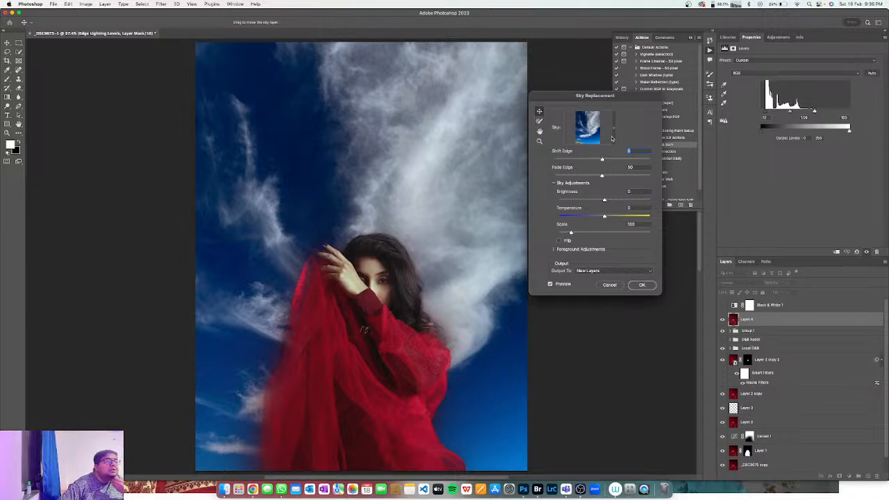
Try several sunset skies, choose the one with large orange clouds on a blue-grey sky, and output the replacement to new layers
left_click(614, 138)
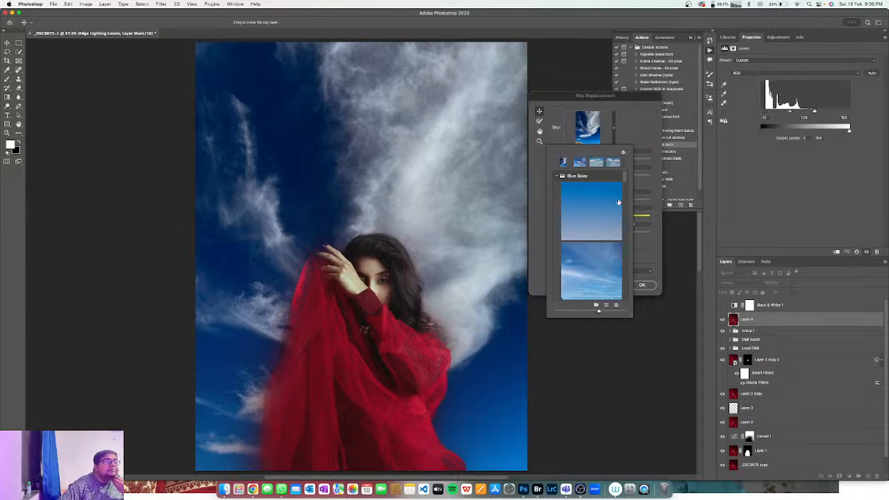
left_click_drag(626, 181, 625, 239)
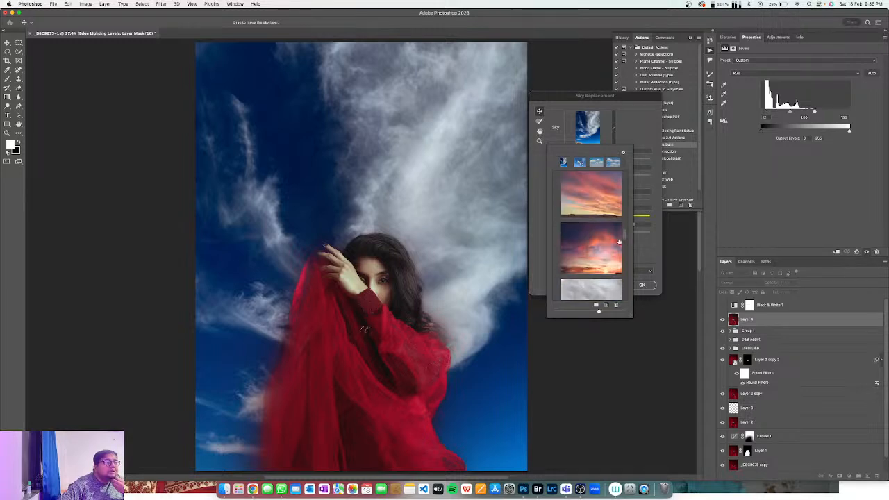
left_click(599, 259)
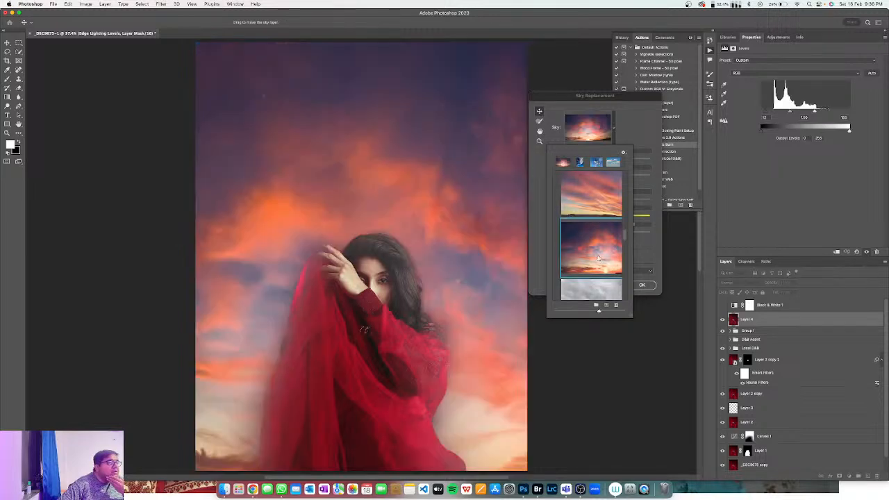
left_click_drag(627, 237, 627, 274)
left_click(599, 215)
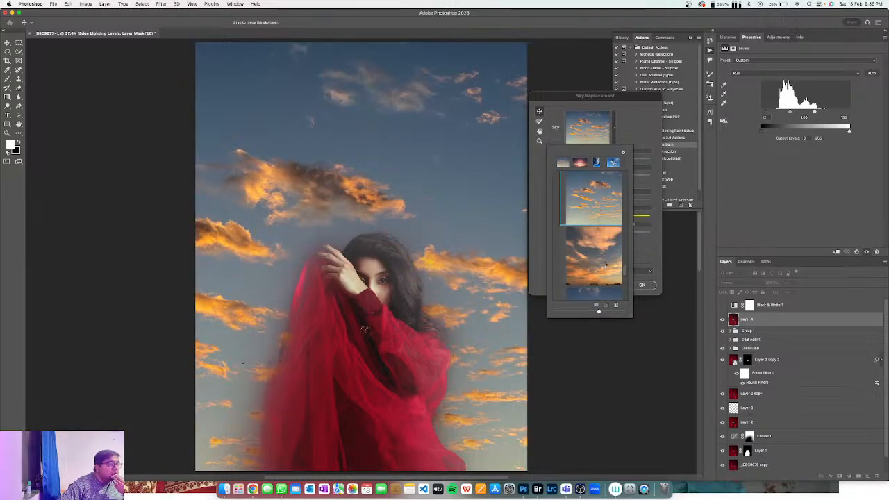
left_click(603, 266)
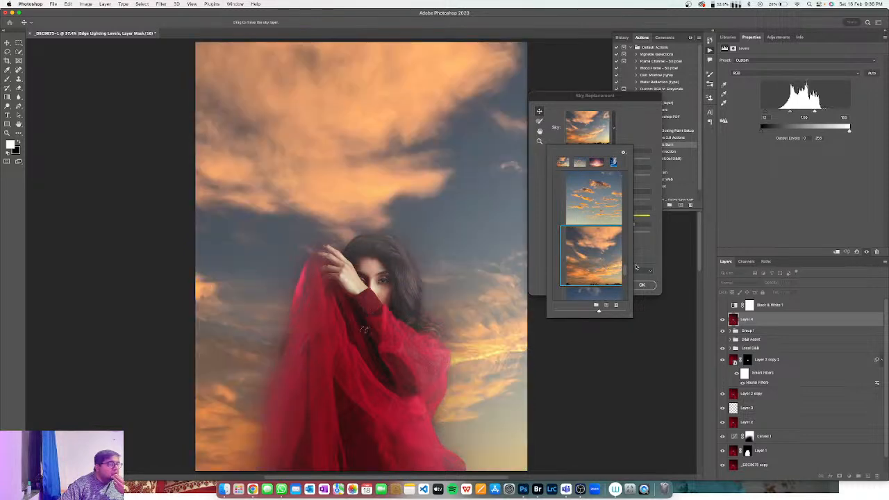
left_click_drag(625, 271, 627, 316)
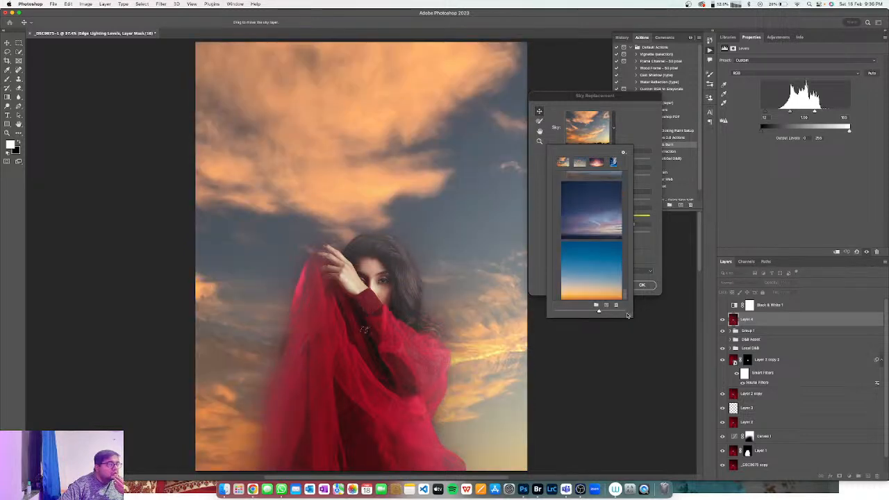
left_click(635, 108)
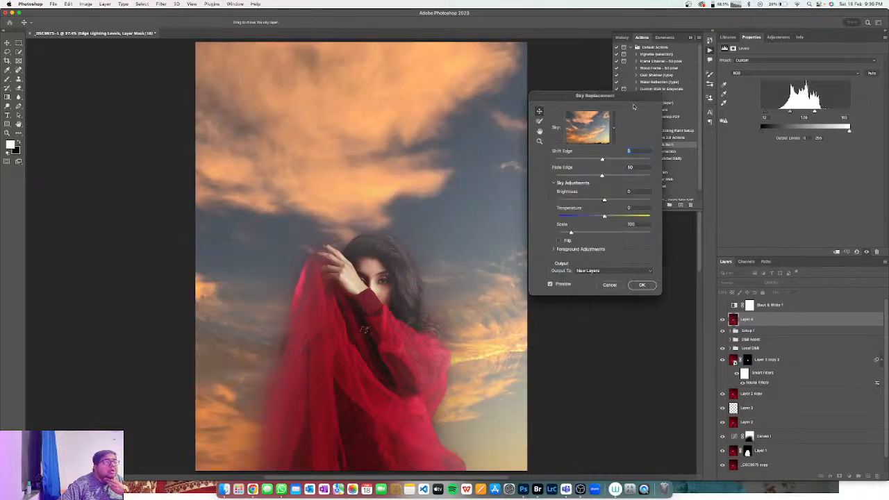
left_click(642, 285)
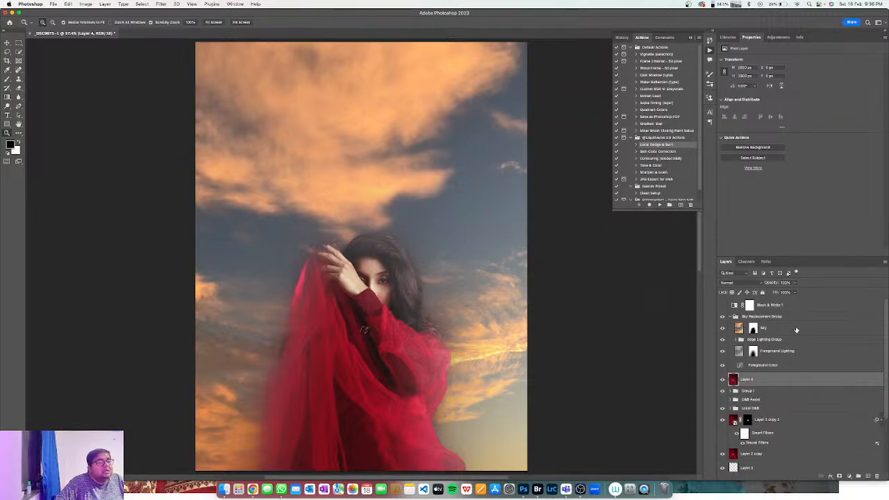
Select the Sky Replacement Group, inspect the sky, lighting and colour layers inside it, and collapse it again
left_click(735, 317)
left_click(734, 317)
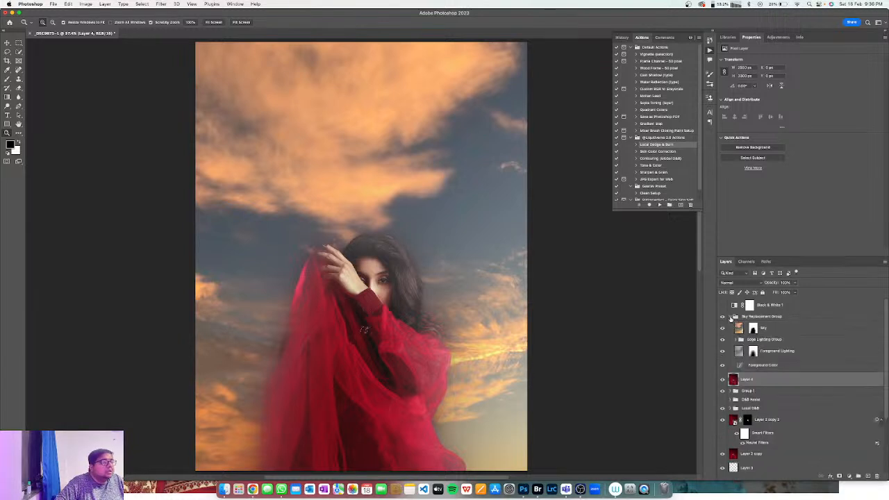
left_click(735, 317)
left_click(761, 317)
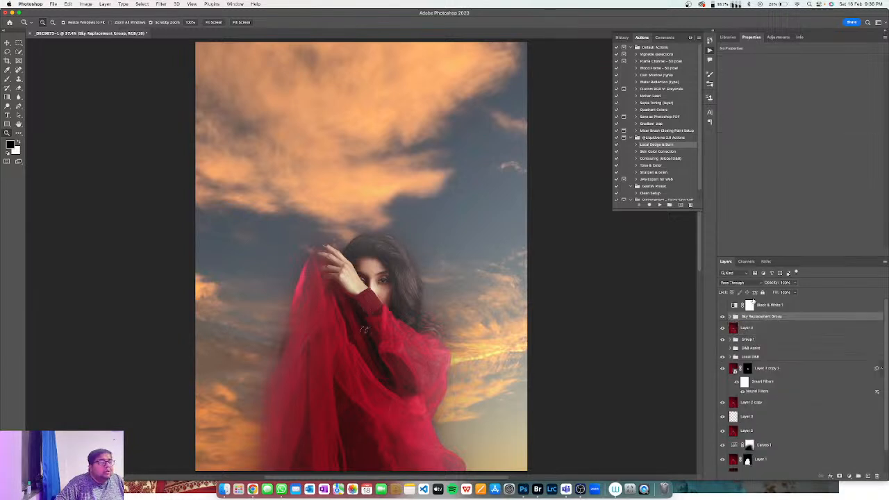
left_click(735, 317)
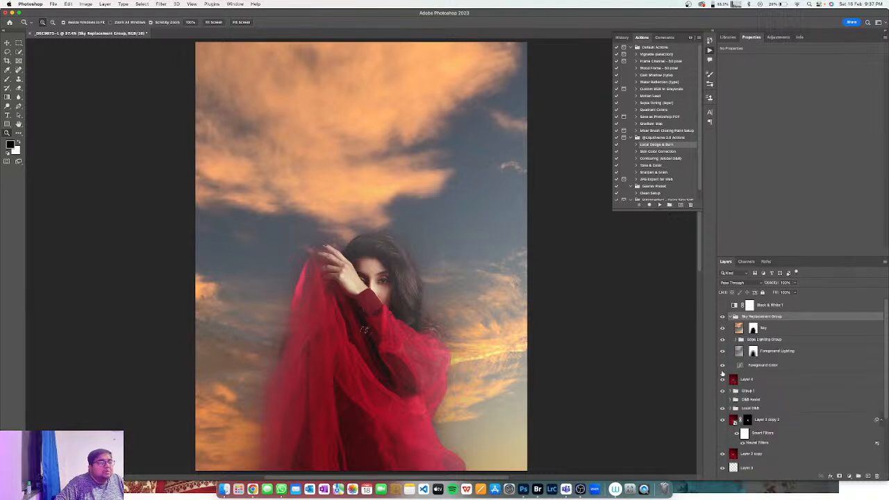
left_click(734, 317)
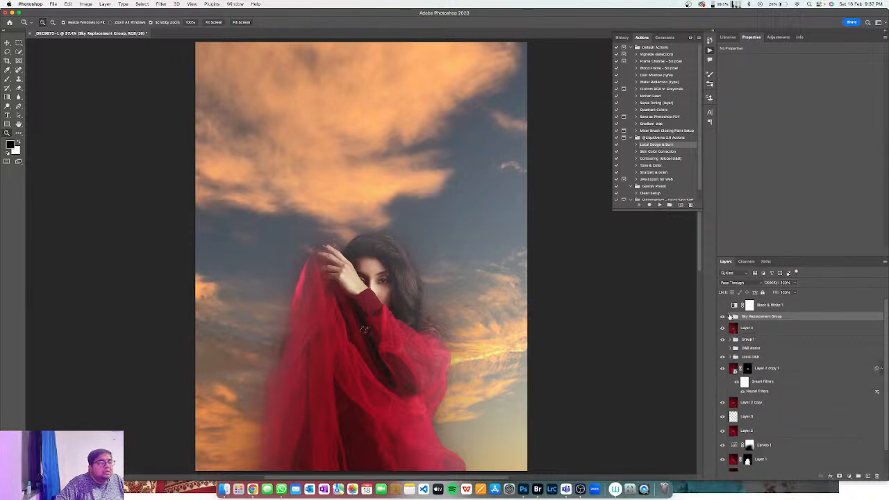
Expand the Sky Replacement Group and toggle its Sky, Edge Lighting Group and Foreground Lighting layers to examine what each contributes
left_click(734, 317)
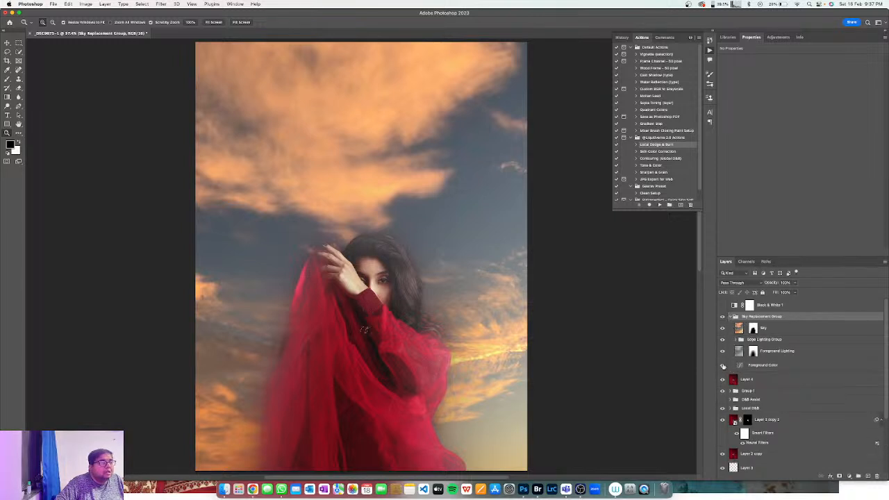
left_click(721, 328)
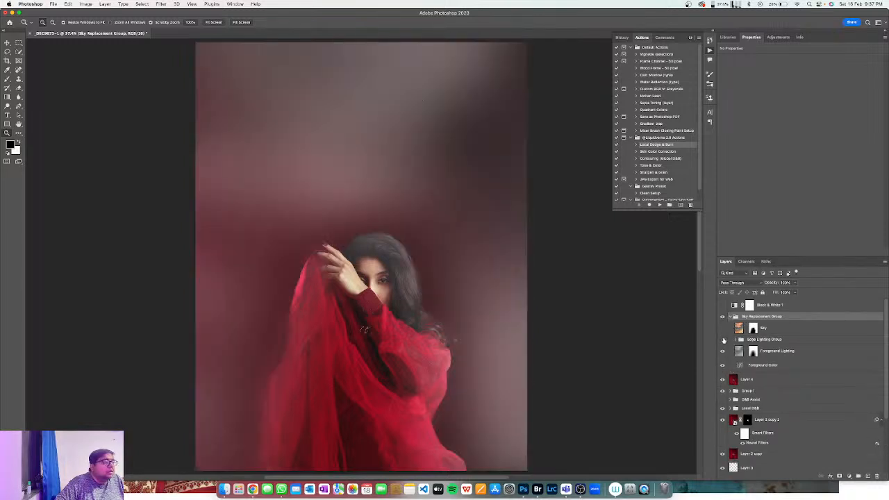
left_click(723, 340)
left_click(723, 351)
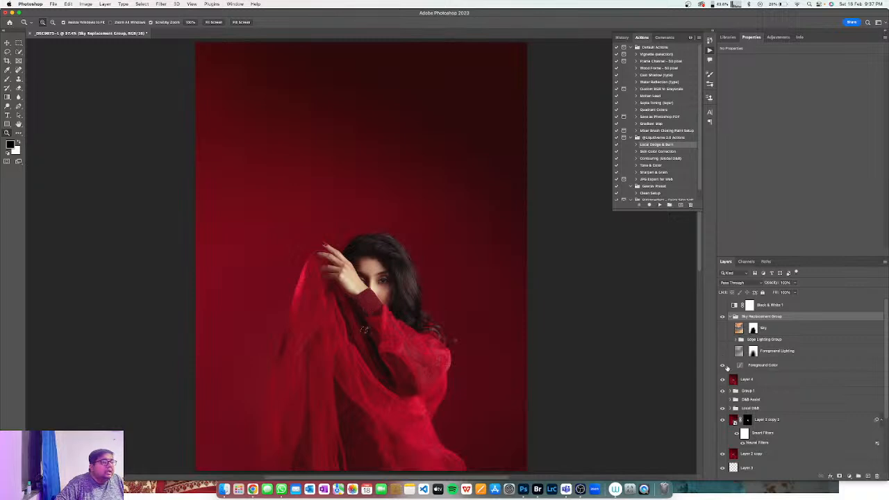
left_click(723, 352)
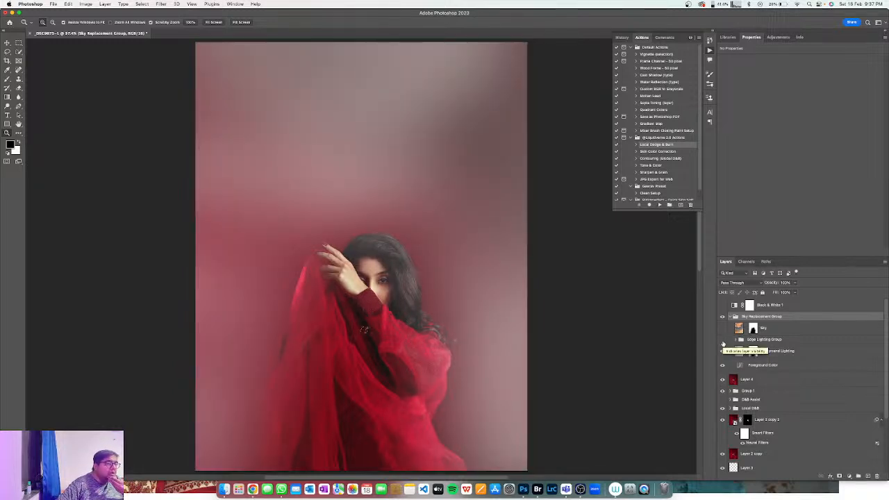
left_click(736, 339)
left_click(736, 339)
left_click(722, 340)
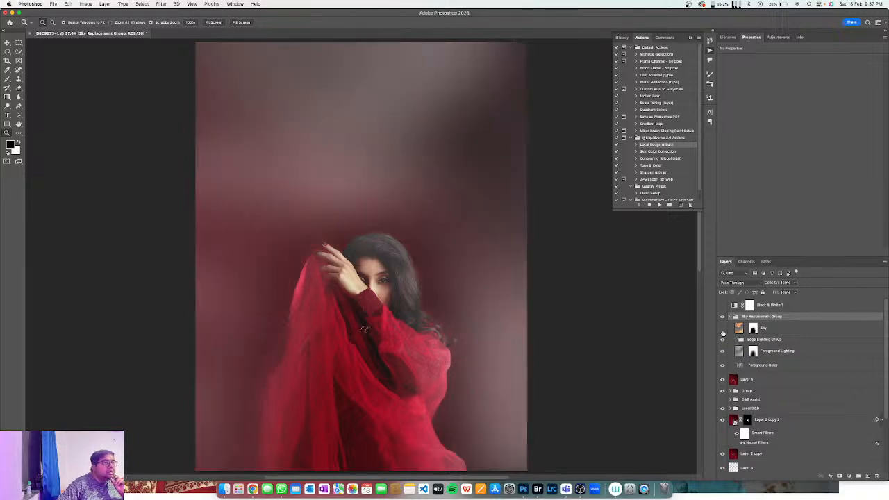
left_click(722, 329)
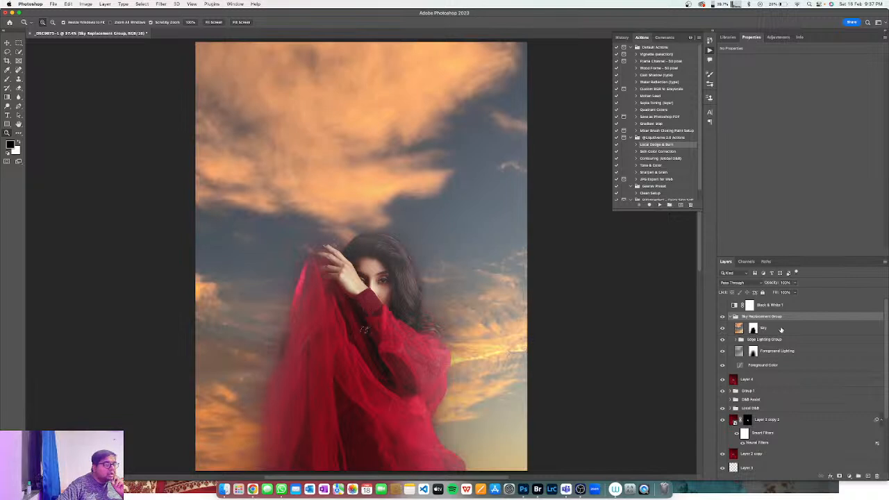
Set the blend mode of the Sky layer inside the Sky Replacement Group to Saturation
left_click(780, 331)
left_click(727, 283)
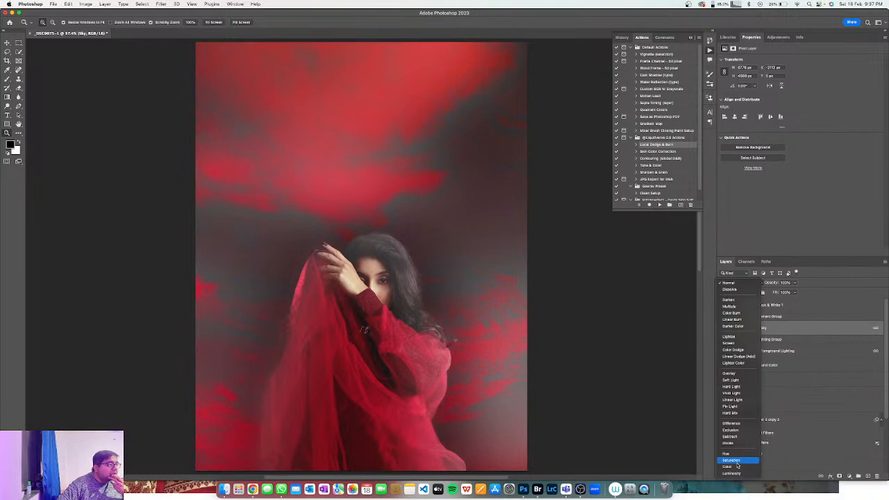
left_click(738, 461)
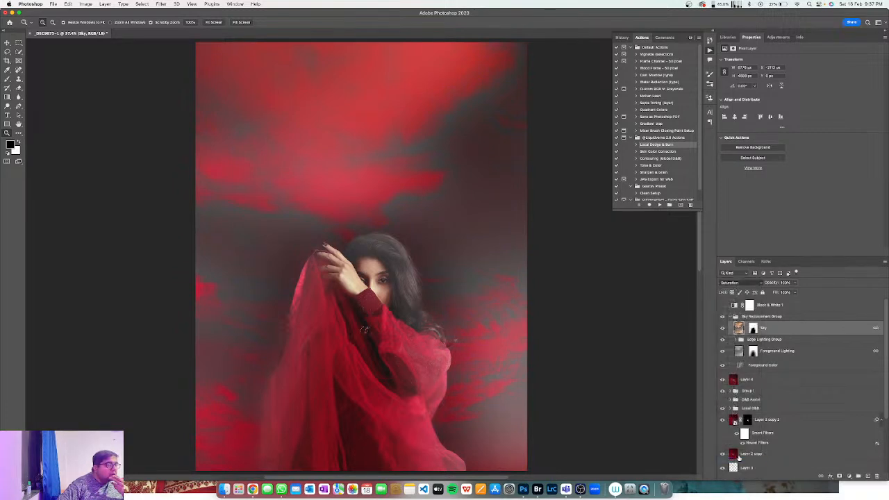
Collapse the Sky Replacement Group, reduce its opacity to about 36%, and compare the image with the group hidden and shown
left_click(734, 317)
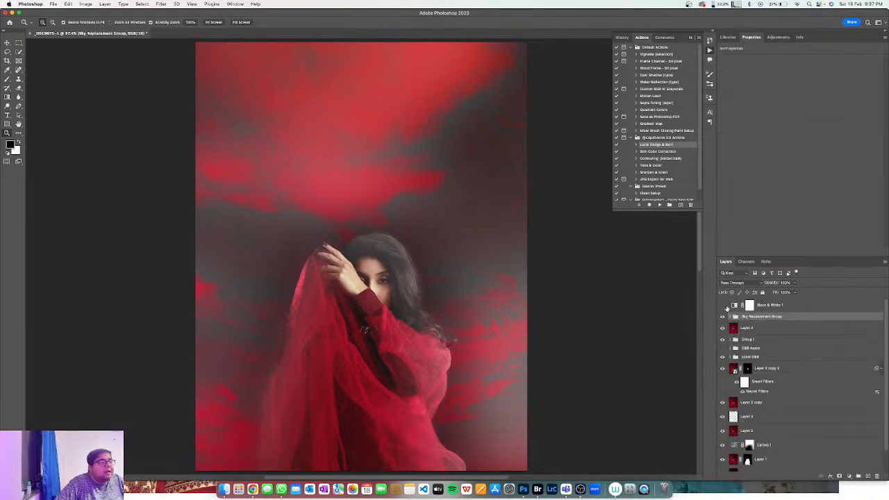
left_click_drag(771, 283, 612, 277)
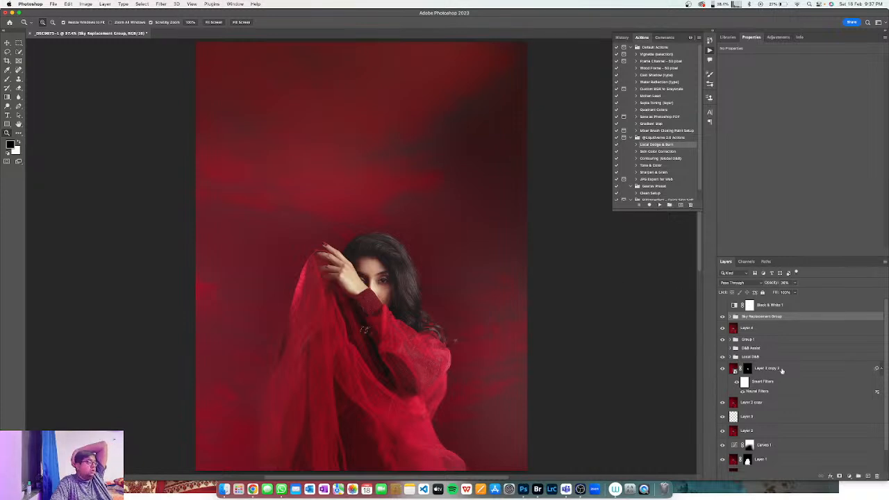
left_click(722, 317)
left_click(722, 317)
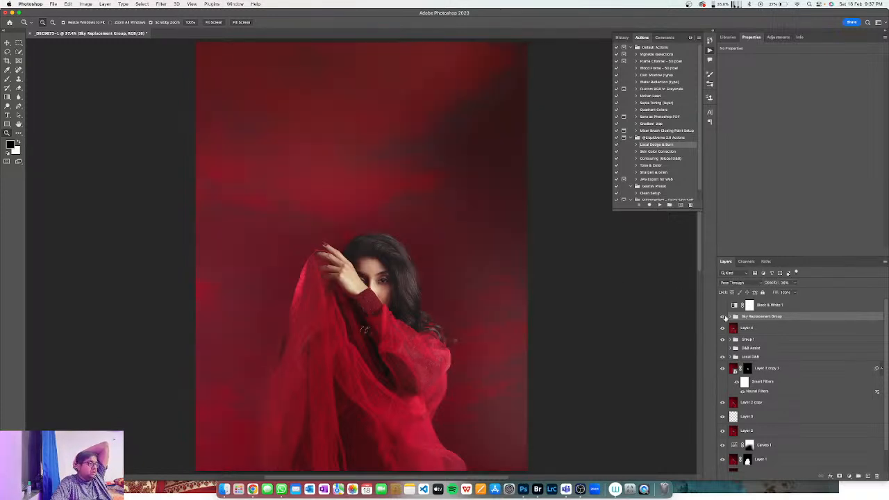
Add a Gradient Map adjustment layer above the Sky Replacement Group and set its dark stop to pure red (ff0000)
left_click(848, 477)
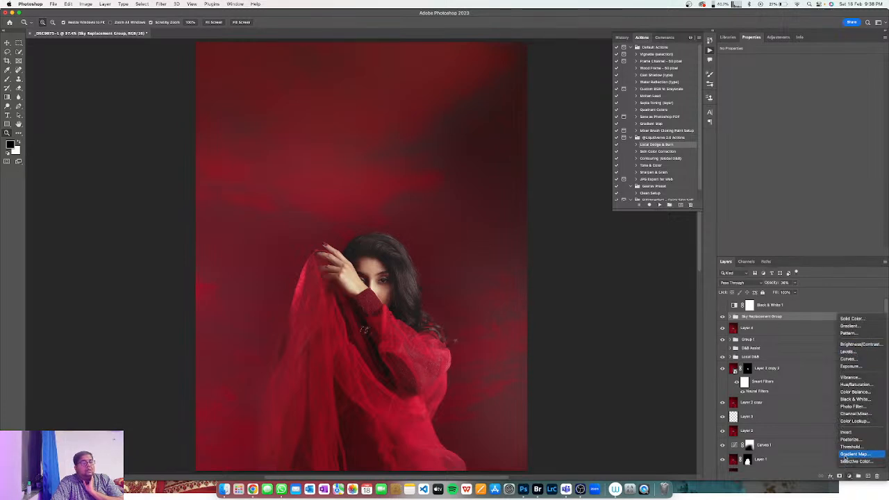
left_click(854, 454)
left_click(761, 64)
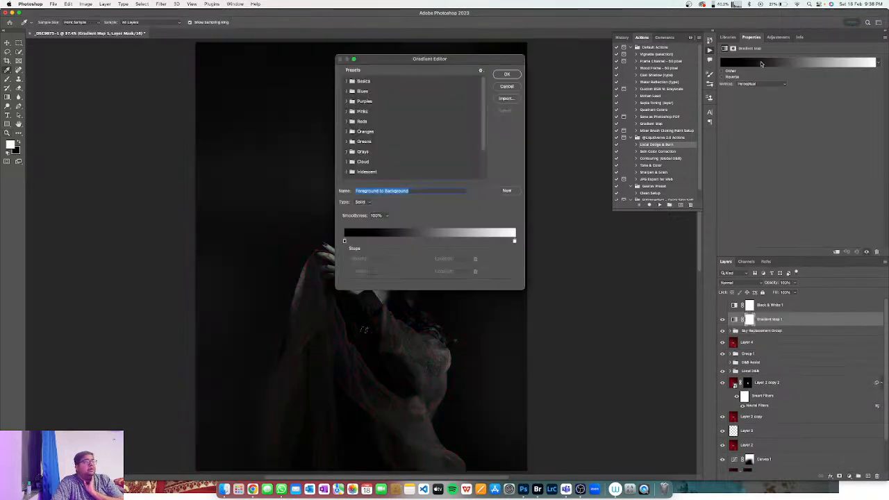
left_click(344, 241)
left_click(375, 270)
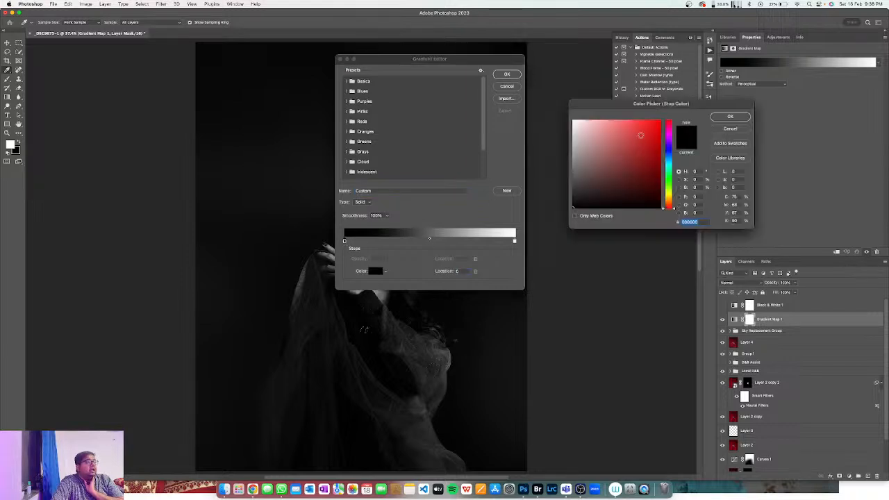
left_click_drag(638, 137, 662, 121)
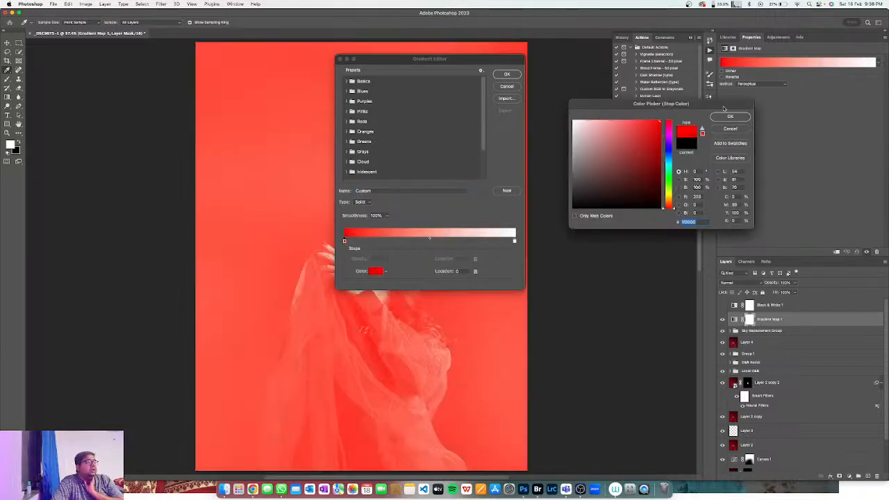
left_click(728, 116)
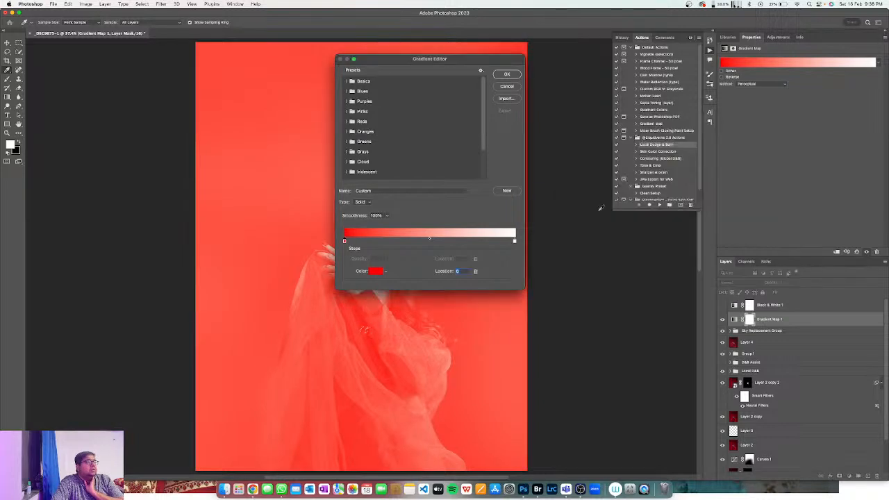
Move the gradient's white stop to location 59 and recolour it light red with RGB 255, 116, 116
left_click_drag(517, 243, 445, 242)
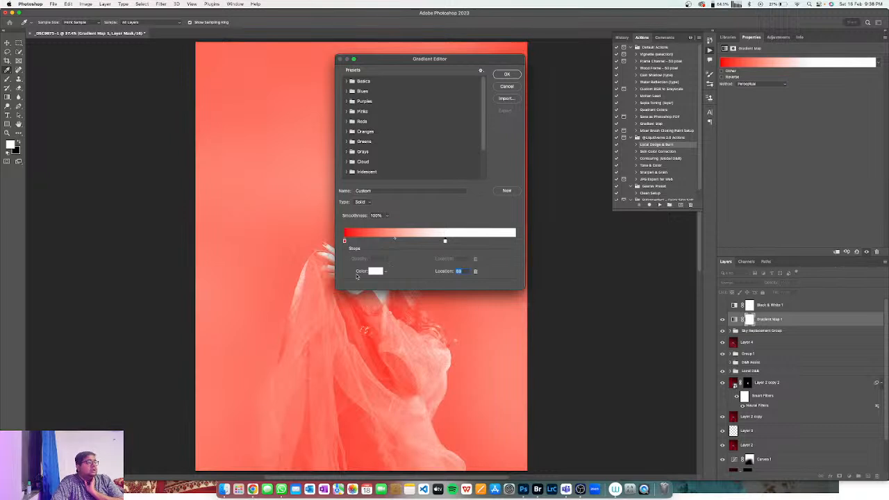
left_click(375, 271)
mouse_move(671, 126)
left_mouse_down()
mouse_move(671, 113)
mouse_move(621, 120)
left_mouse_up()
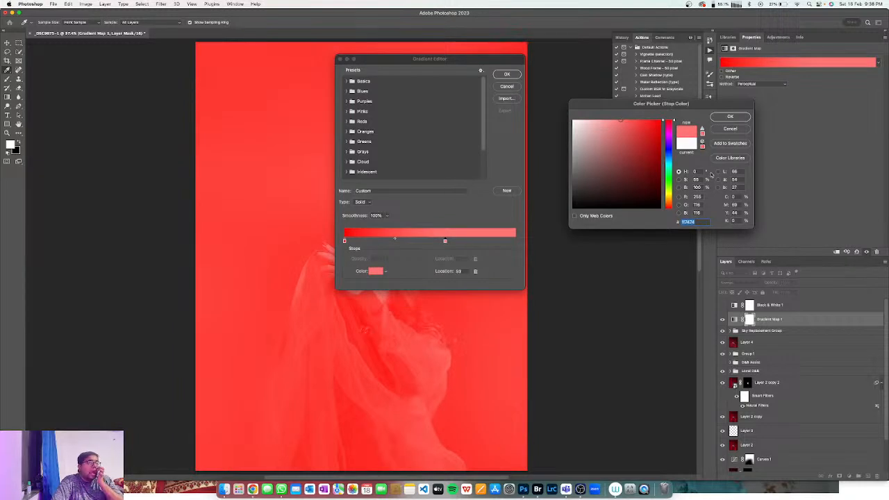
left_click(741, 120)
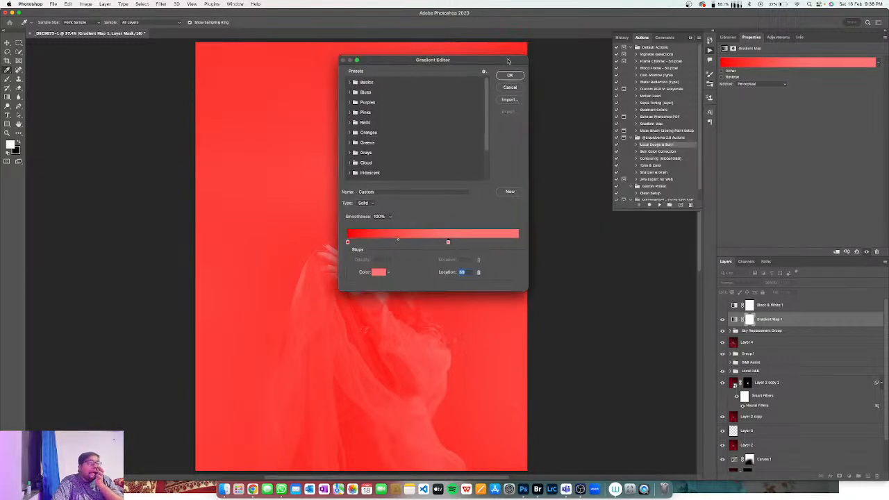
Shift the gradient's midpoint toward the light stop and recolour that stop pale pink, about RGB 249, 204, 204
left_click_drag(504, 59, 709, 67)
left_click_drag(600, 247, 622, 247)
left_click(649, 249)
left_click(580, 278)
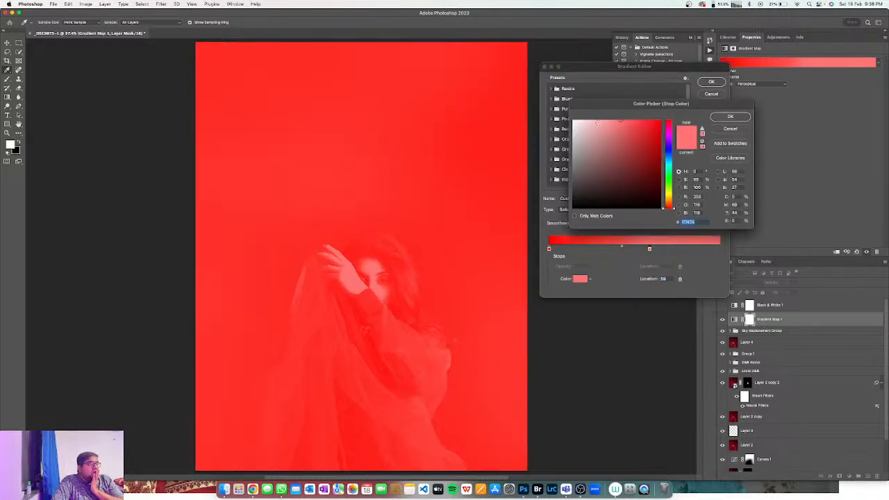
left_click(588, 121)
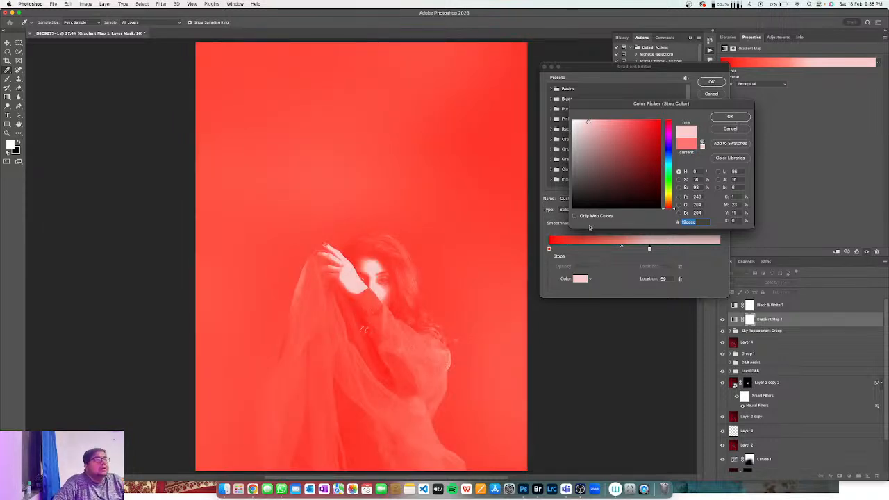
left_click(729, 116)
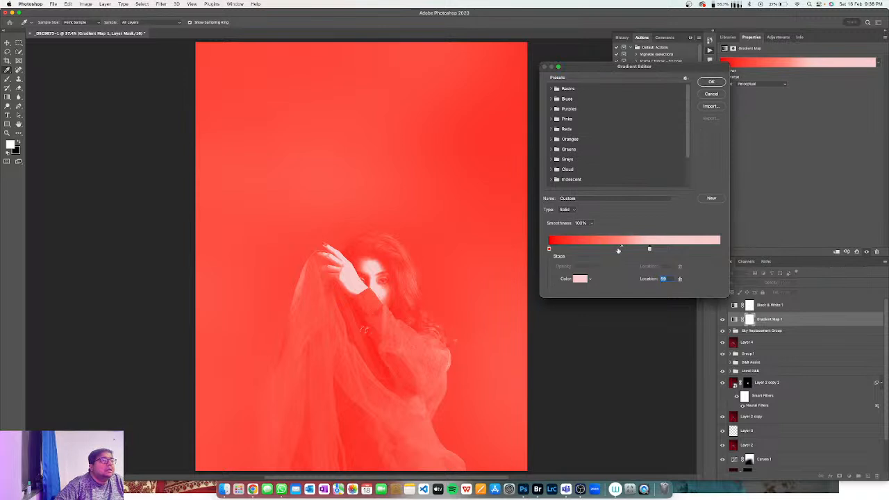
Add another pale pink stop just before the light one, recolour the starting stop dark red (7a0000), and apply the gradient
left_click_drag(623, 248, 632, 248)
left_click(549, 250)
left_click(580, 279)
mouse_move(645, 136)
left_mouse_down()
mouse_move(661, 204)
mouse_move(659, 166)
left_mouse_up()
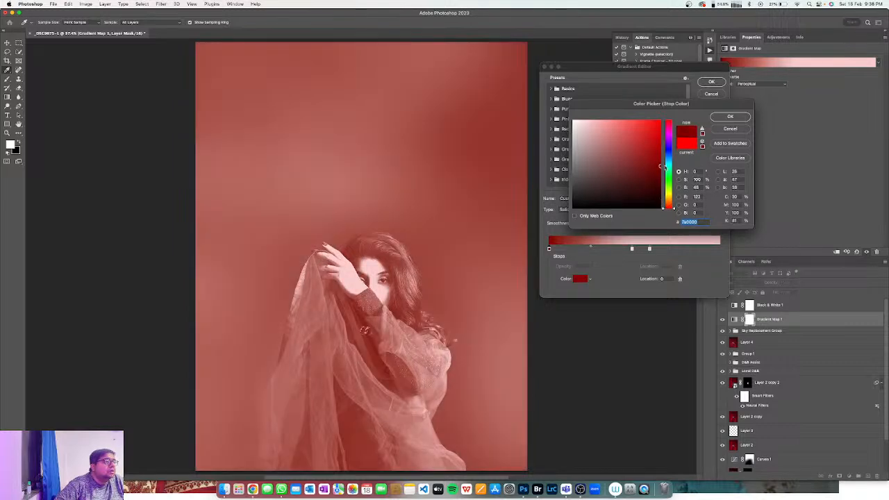
left_click(737, 118)
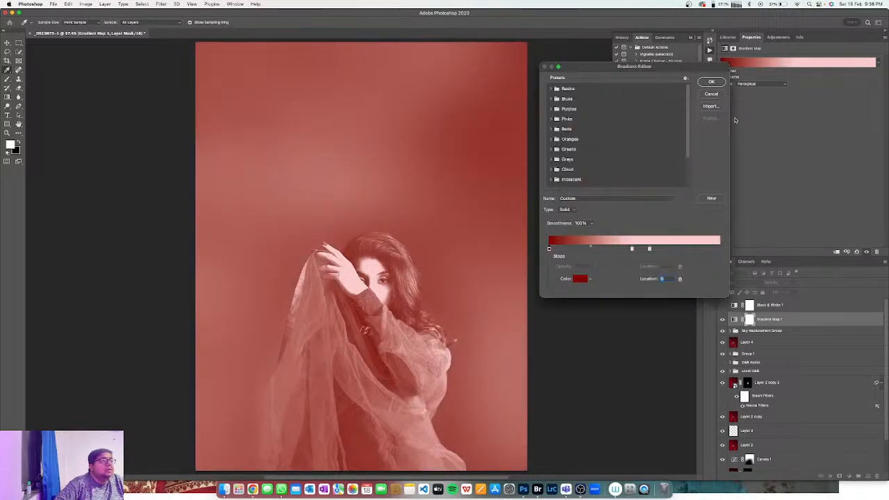
left_click(712, 81)
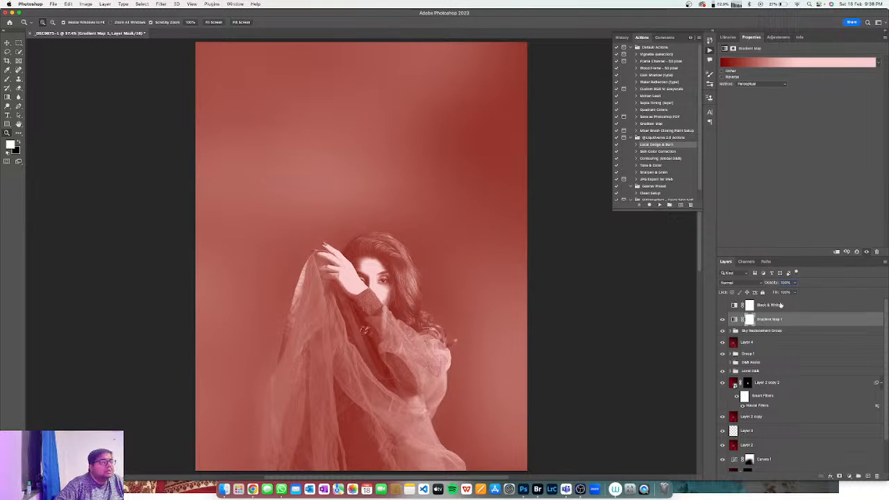
In the Gradient Map layer's blending options, raise the underlying layer's Blend If black slider to about 160
left_click(809, 321)
double_click(809, 321)
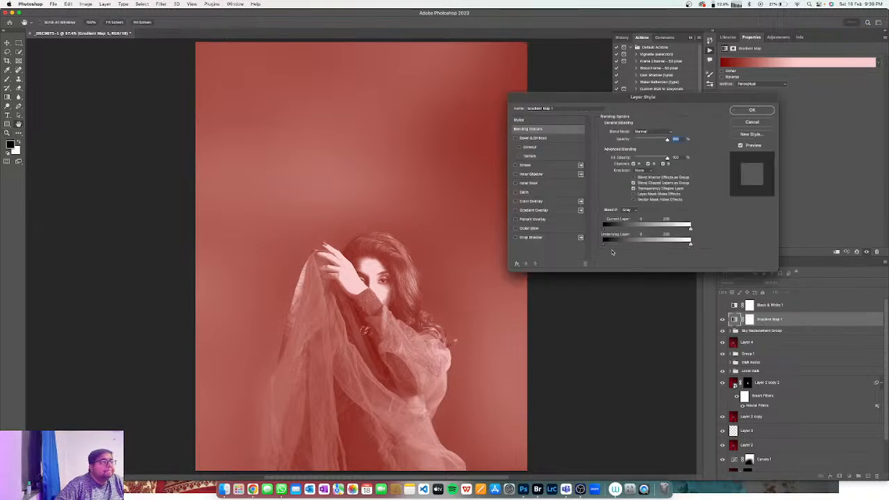
left_click_drag(604, 244, 659, 246)
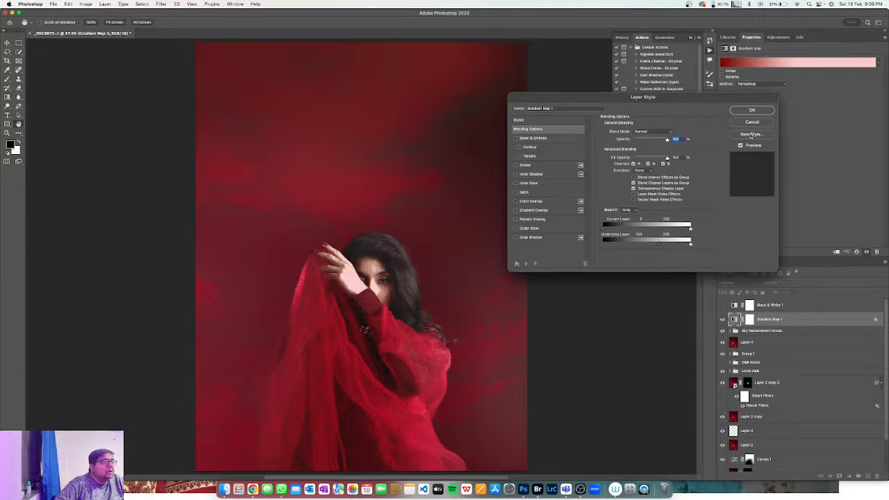
left_click(755, 111)
left_click_drag(770, 283, 595, 287)
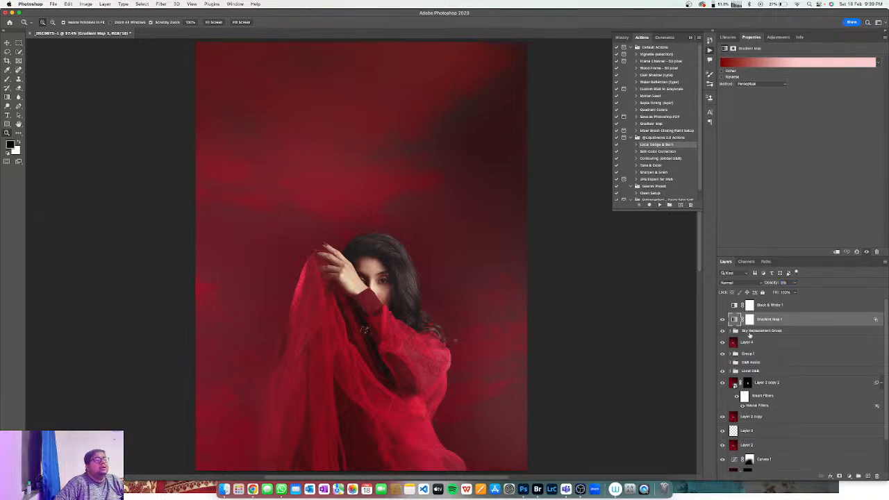
double_click(795, 321)
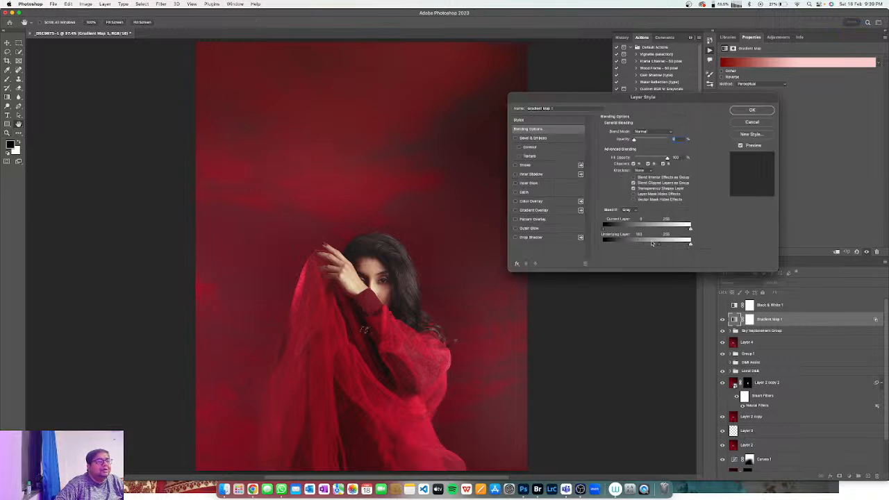
mouse_move(659, 246)
left_mouse_down()
mouse_move(618, 247)
mouse_move(670, 245)
left_mouse_up()
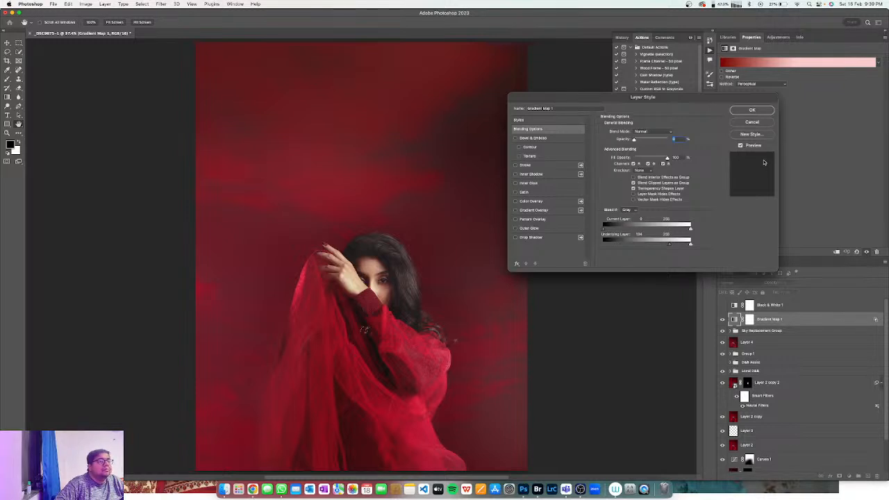
left_click(767, 123)
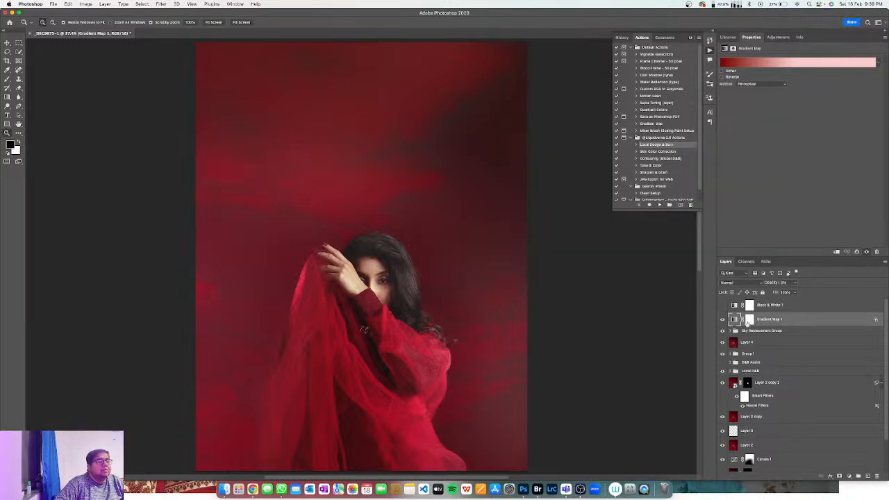
double_click(800, 320)
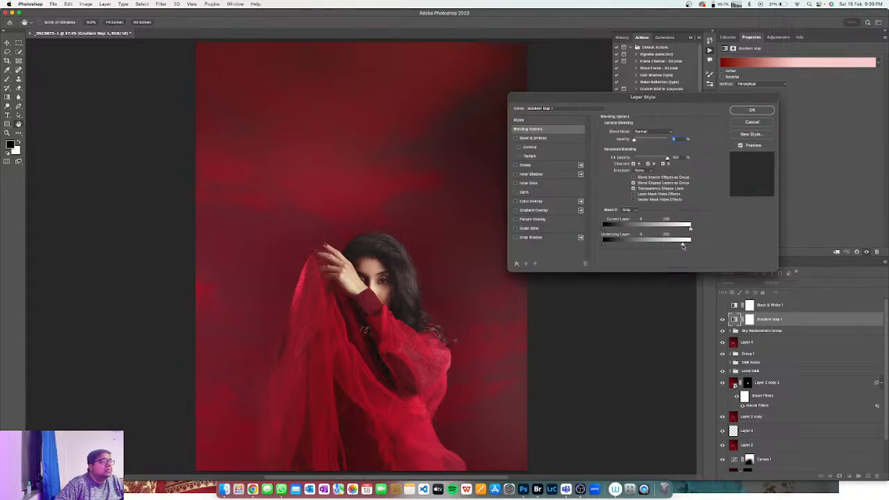
left_click(752, 122)
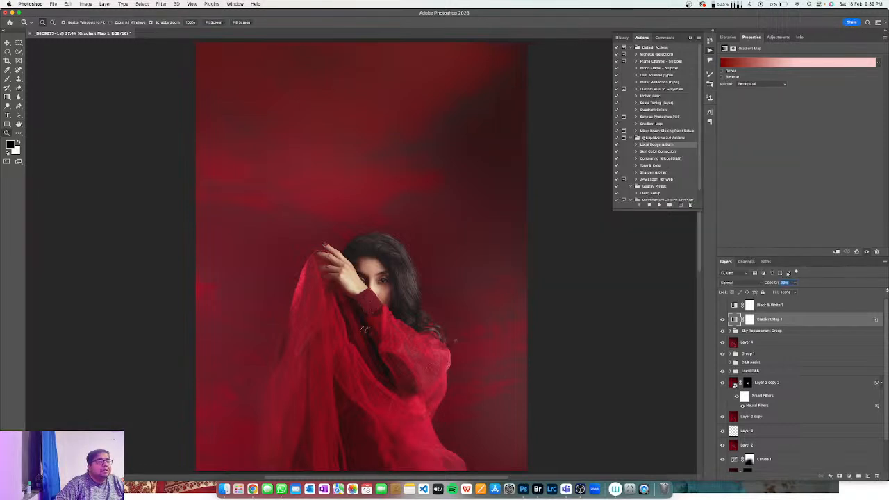
Set the Gradient Map layer's underlying-layer Blend If black slider close to the dark end and apply the blending options
double_click(822, 318)
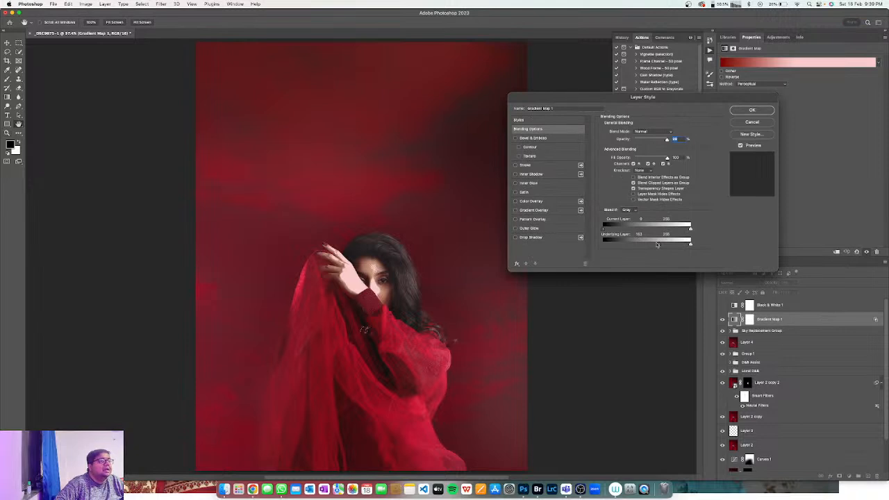
left_click_drag(660, 245, 616, 248)
left_click(764, 111)
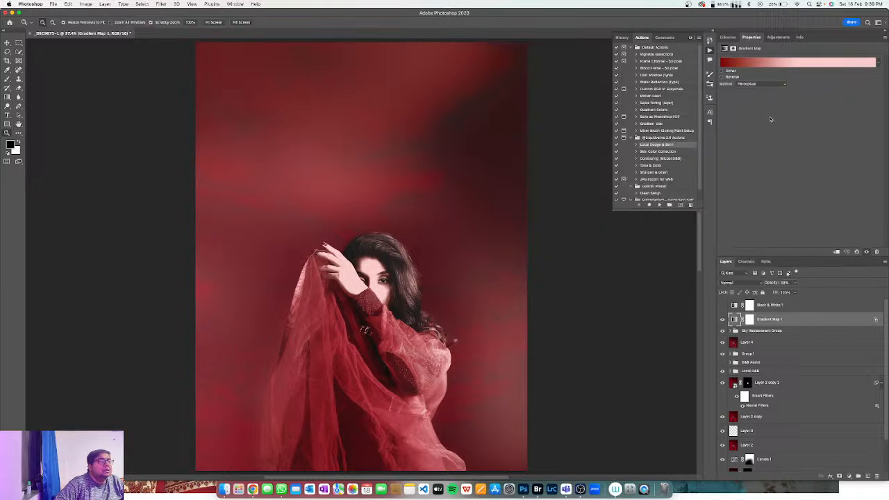
Lower the Gradient Map layer's opacity to about 8% and compare the image with and without it
left_click_drag(773, 283, 726, 284)
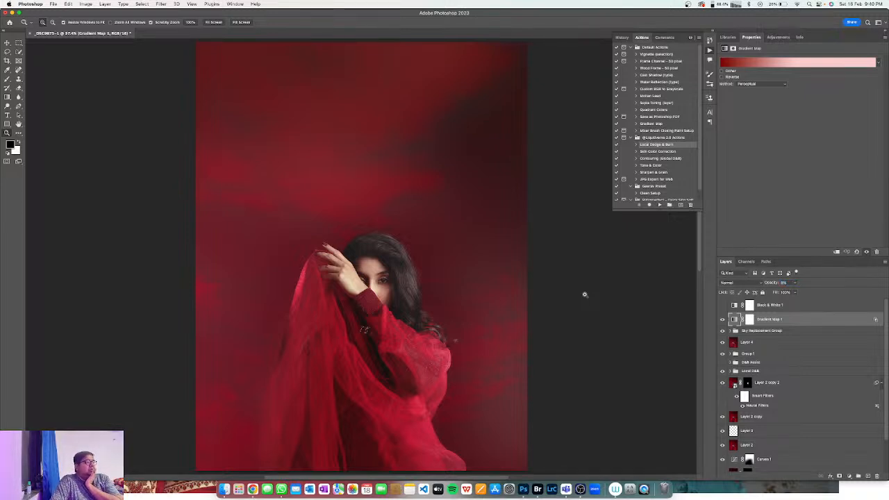
left_click(722, 320)
left_click(722, 321)
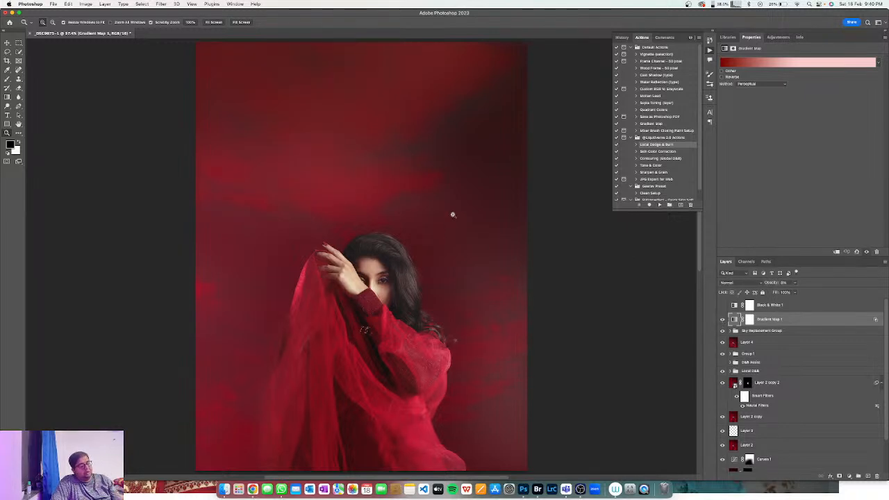
Stamp all visible layers into a new layer above the Gradient Map and apply a High Pass filter with a 2.0 pixel radius
key("alt")
key("super+alt+shift+e")
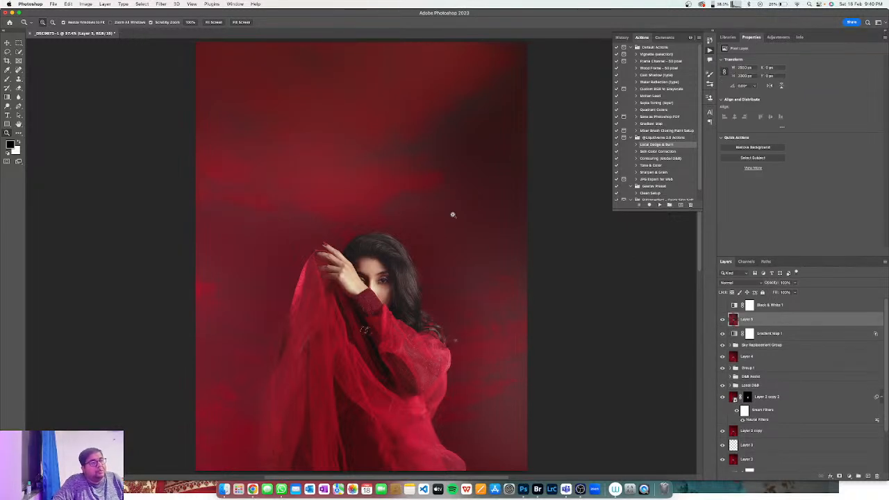
left_click(159, 4)
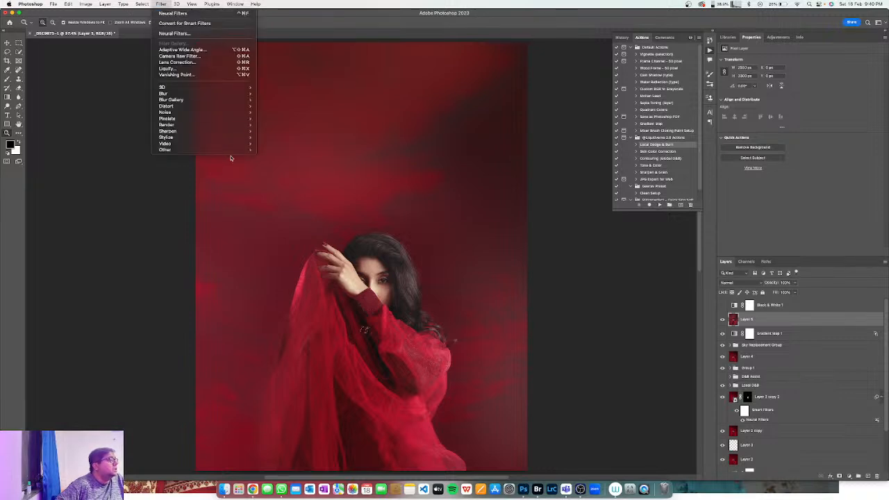
mouse_move(208, 149)
left_click(278, 156)
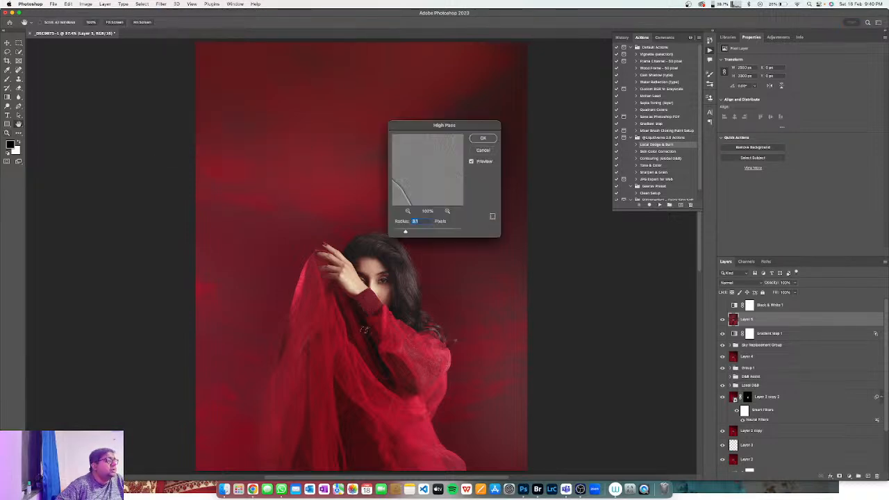
left_click(382, 277)
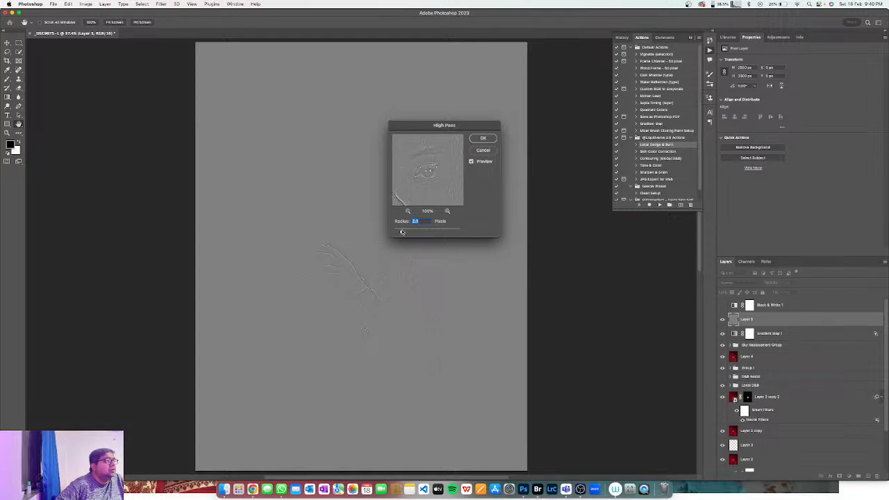
left_click(484, 138)
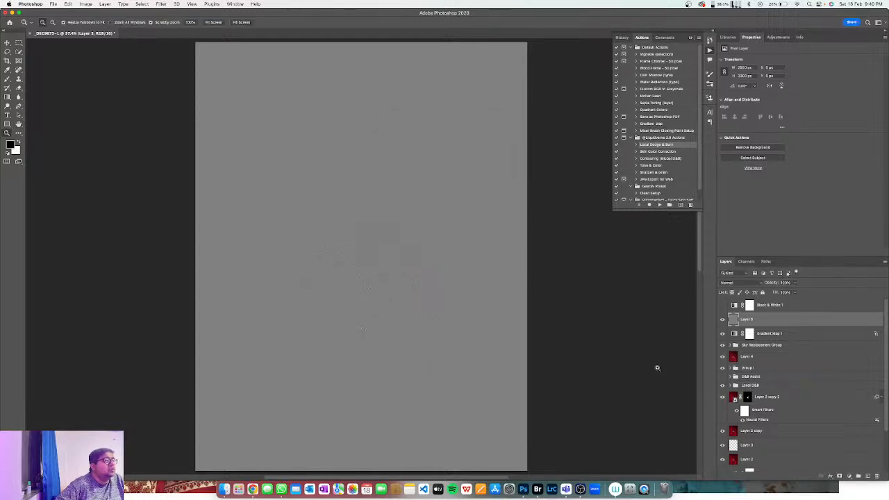
Add a black layer mask to the High Pass layer and set its blend mode to Vivid Light
left_click(839, 476, "alt")
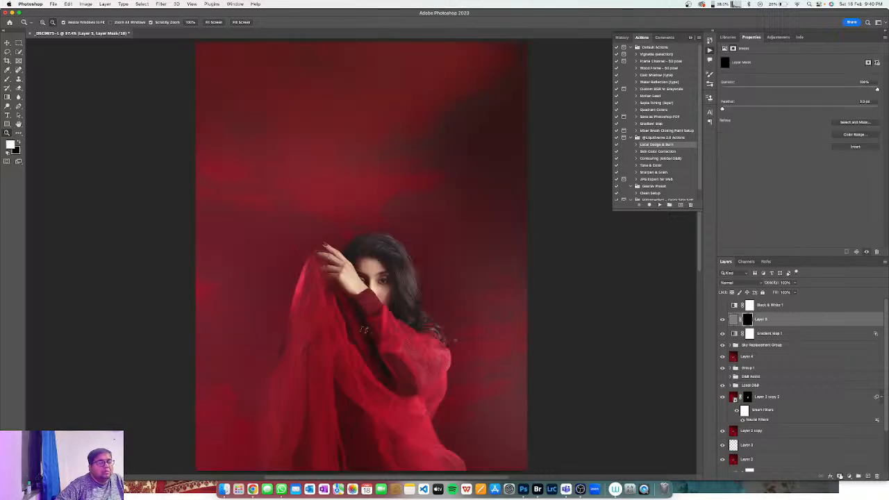
left_click(740, 282)
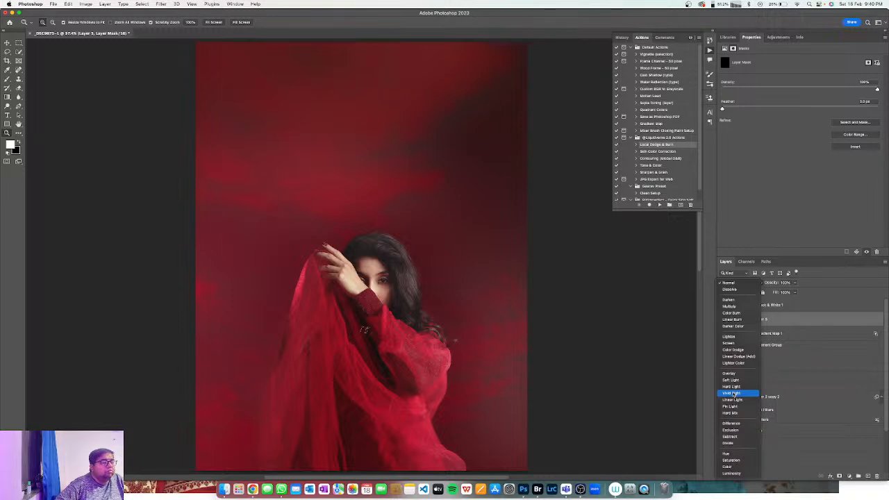
left_click(733, 393)
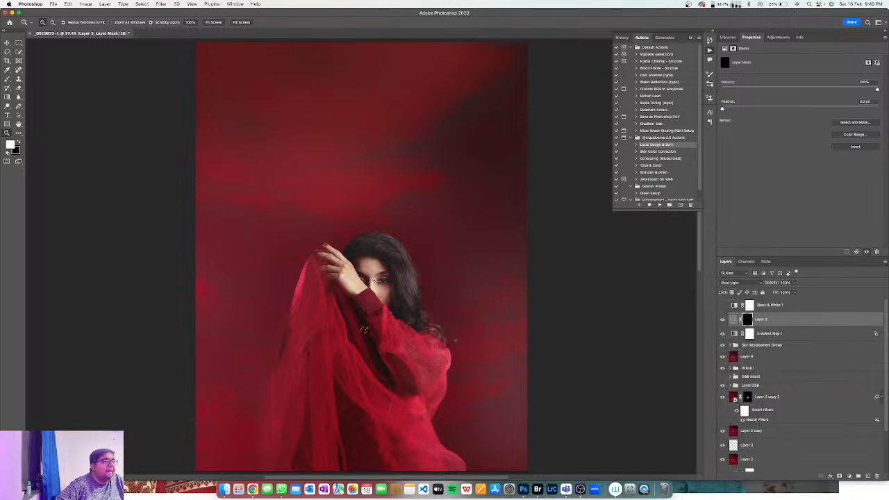
Invert the High Pass layer's mask to white, keep Vivid Light blending, and lower the layer's opacity to about 36%
left_click(375, 280)
left_click_drag(375, 280, 374, 281)
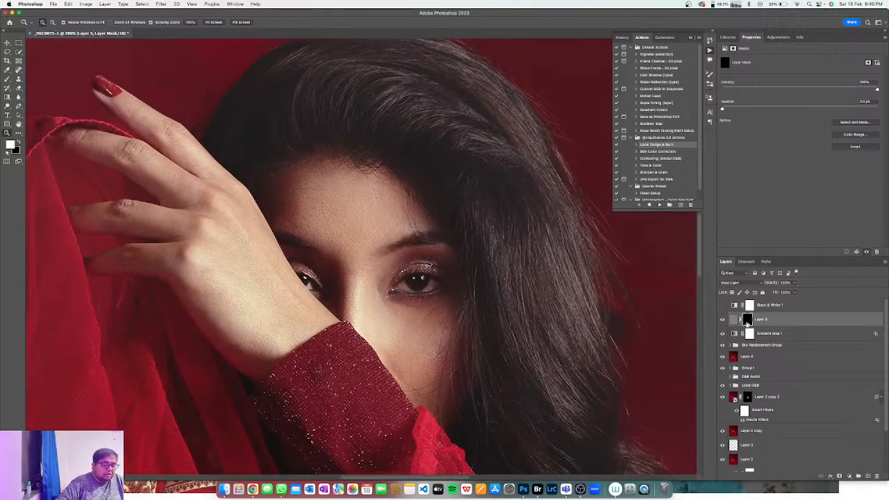
key("ctrl+i")
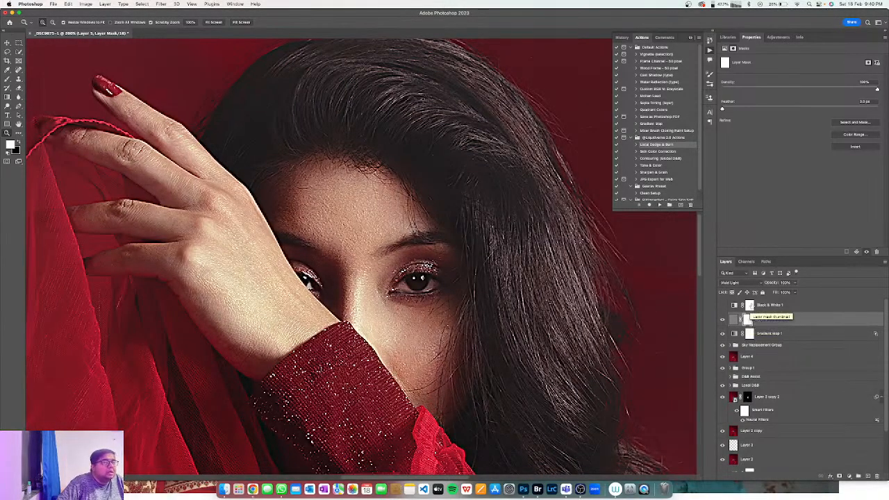
left_click(737, 283)
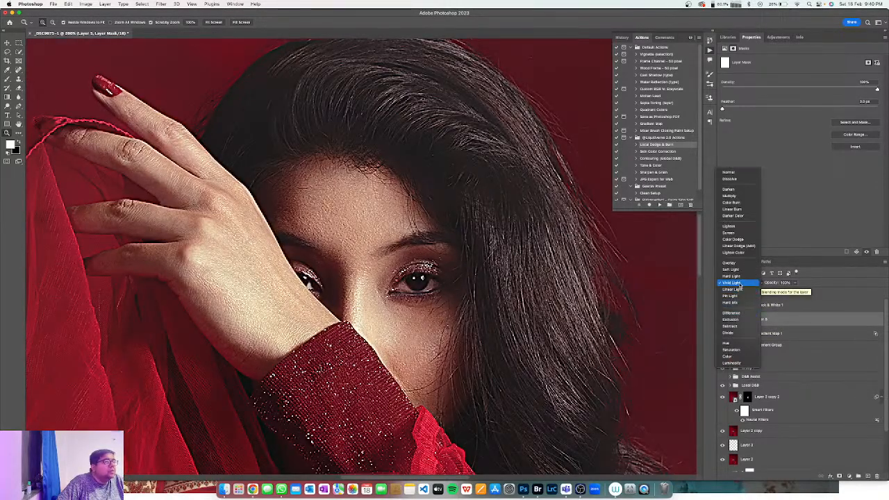
left_click(738, 283)
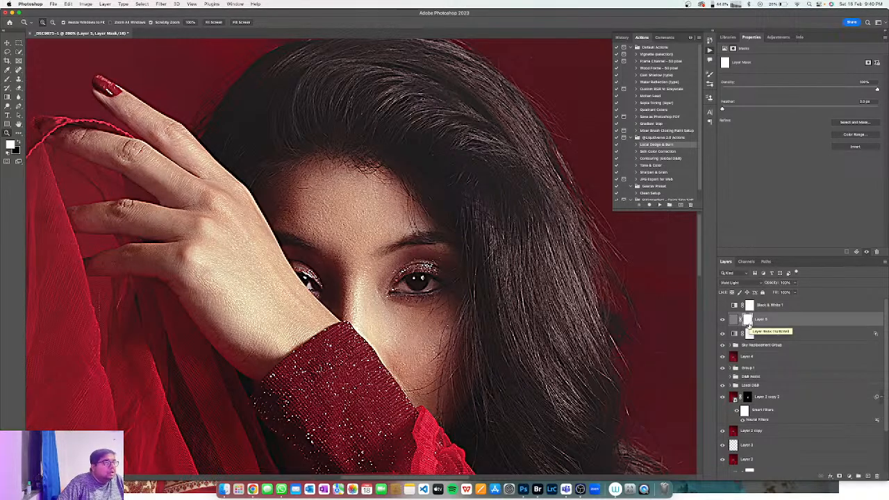
left_click_drag(768, 282, 612, 275)
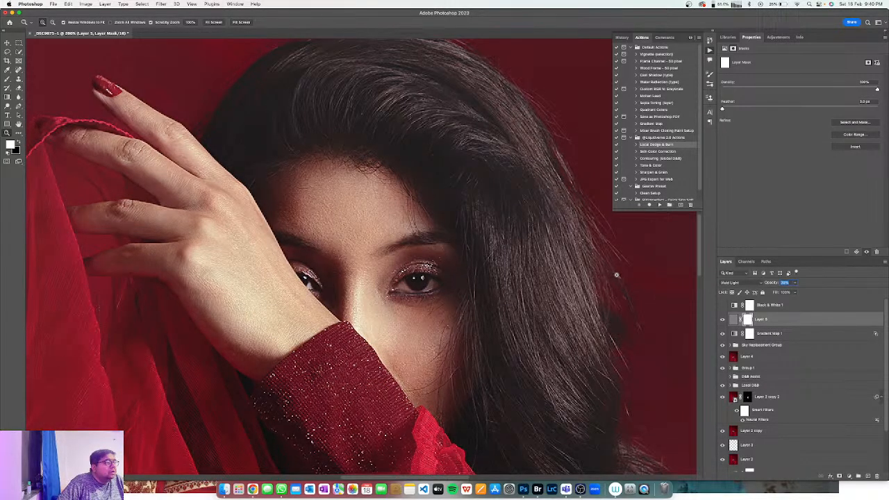
right_click(422, 279)
left_click(426, 284)
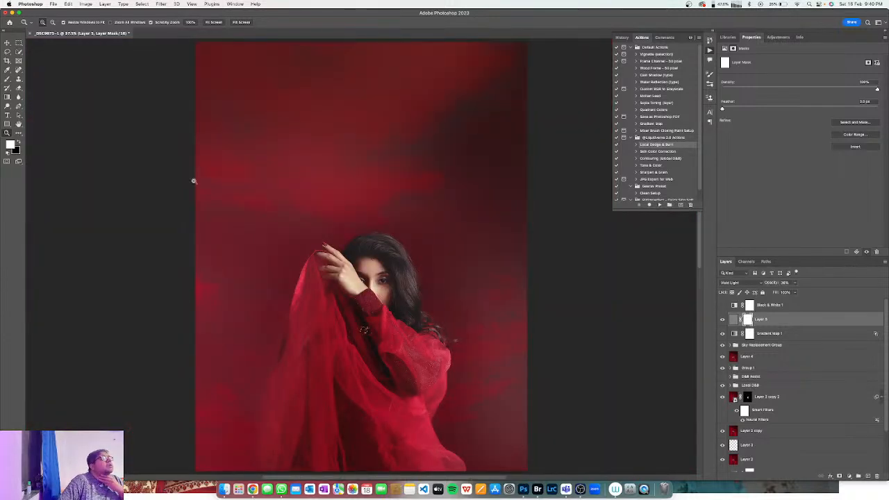
Save a copy of the portrait on the computer as the JPEG _DSC9075-1.jpg in the Lightroom folder
left_click(52, 4)
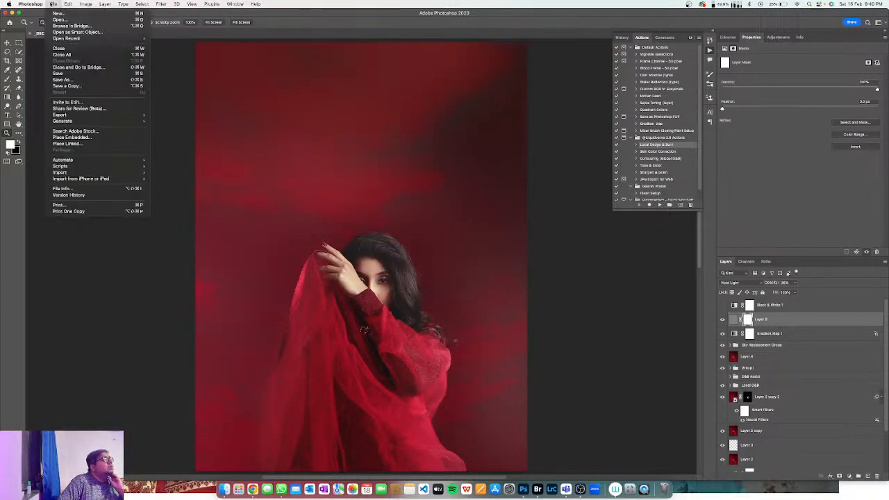
left_click(90, 87)
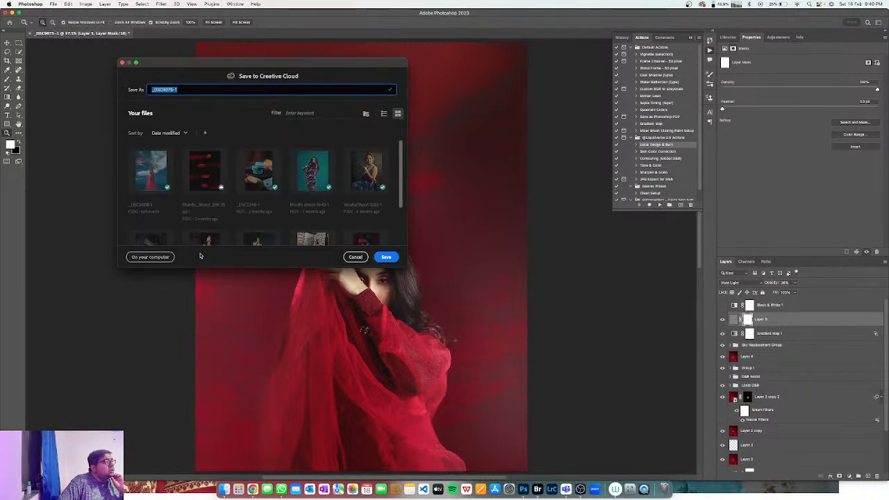
left_click(150, 257)
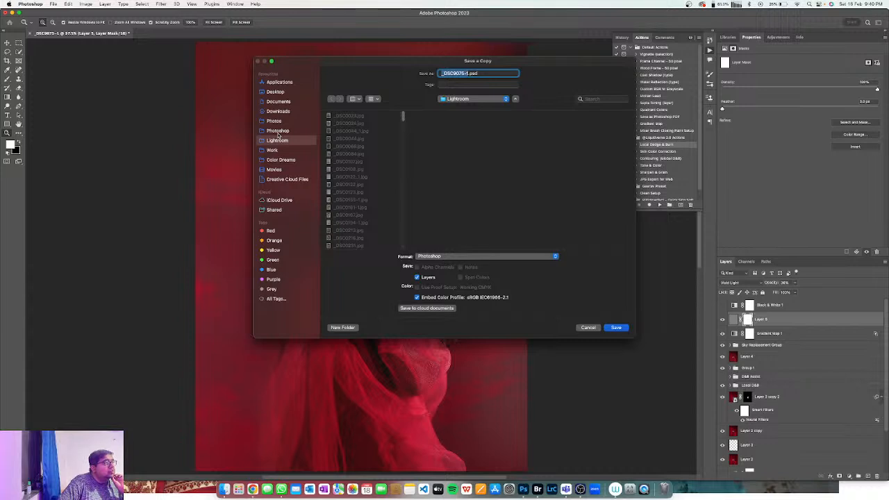
left_click(449, 257)
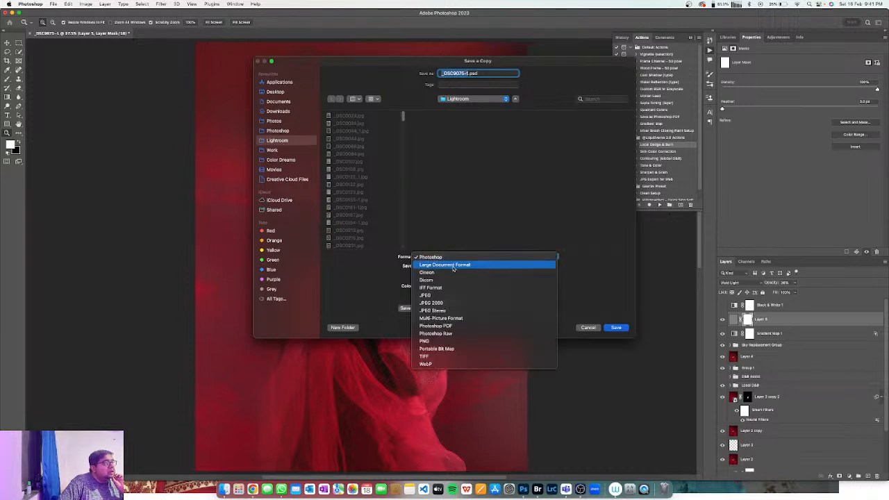
left_click(472, 297)
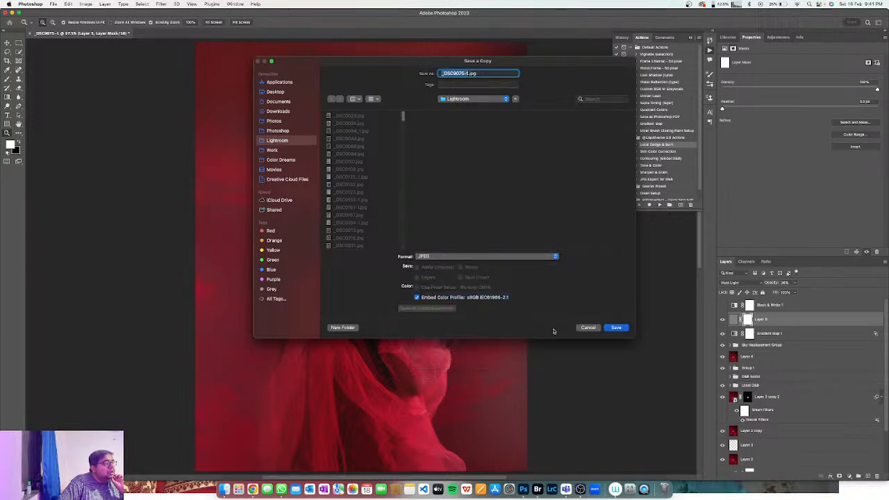
left_click(616, 327)
left_click(310, 91)
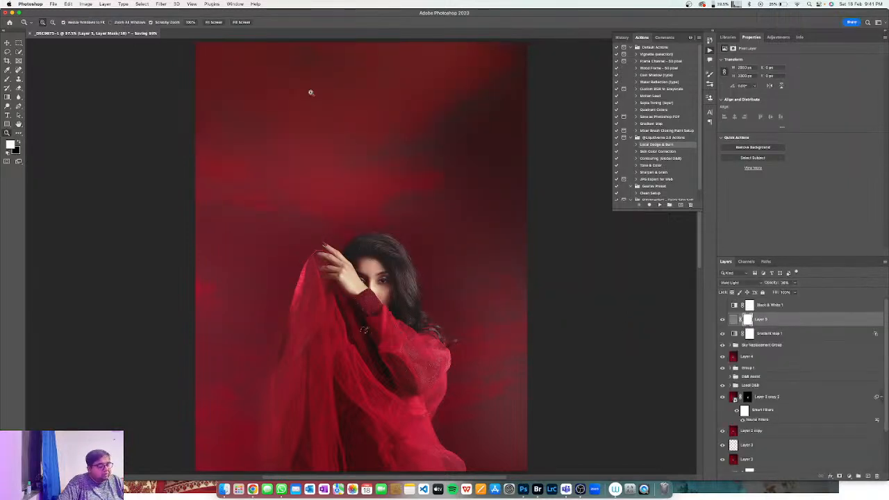
Save the layered document on the computer as _DSC9075-1.psd
key("super+s")
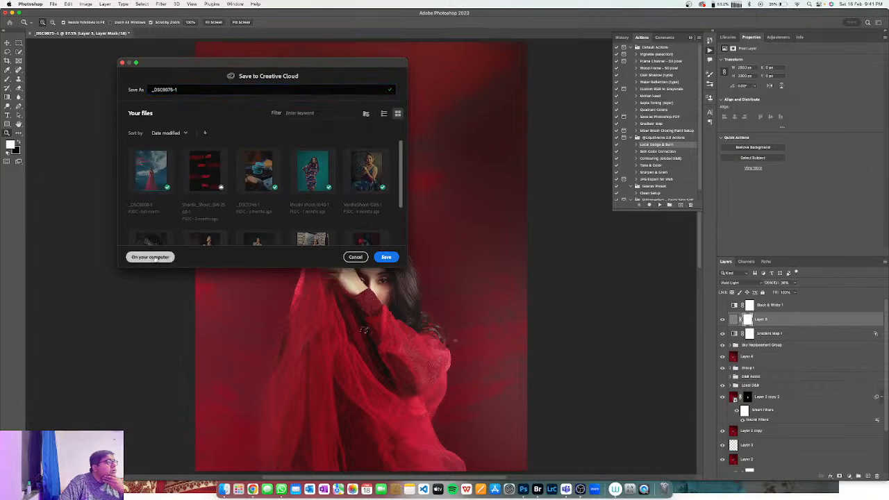
left_click(154, 258)
left_click(615, 328)
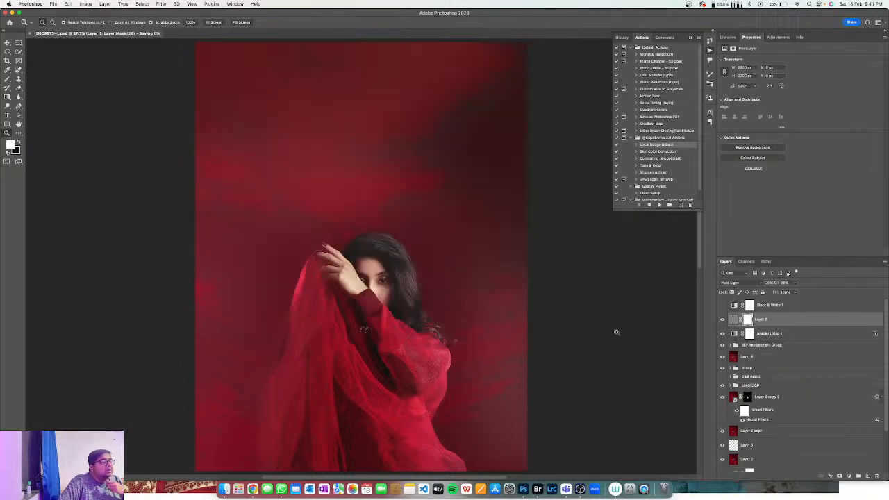
Switch to Finder, open the Lightroom folder and preview the exported _DSC9075-1.jpg at large size
left_click(536, 482)
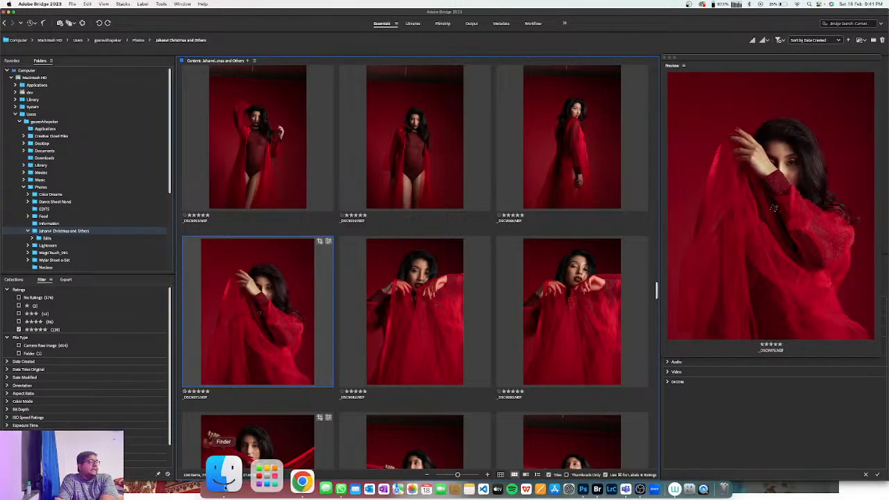
left_click(223, 483)
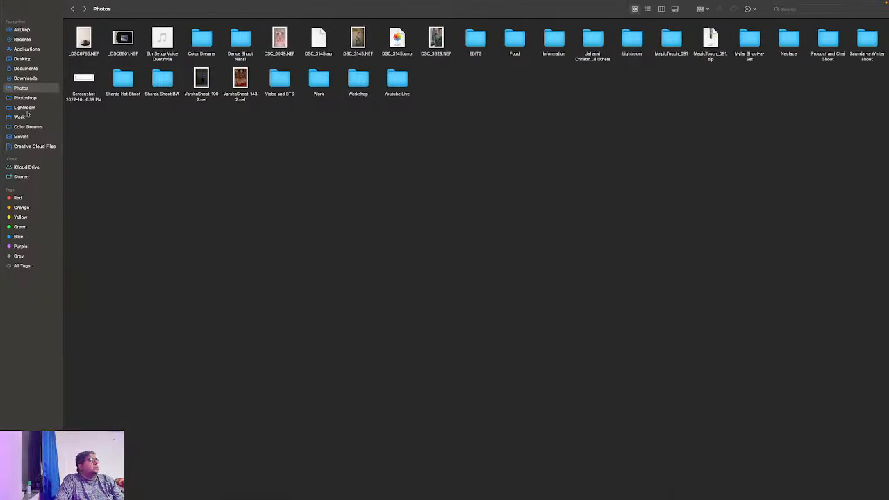
left_click(28, 108)
left_click(122, 38)
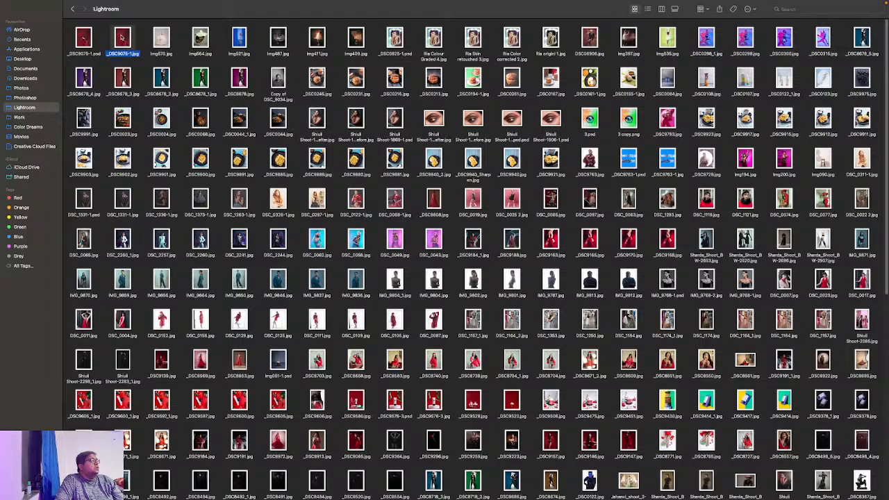
key("space")
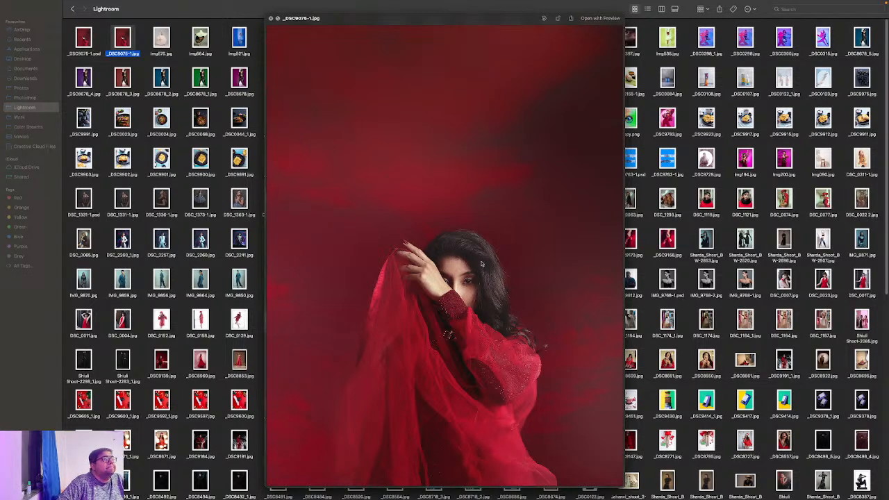
key("space")
key("space")
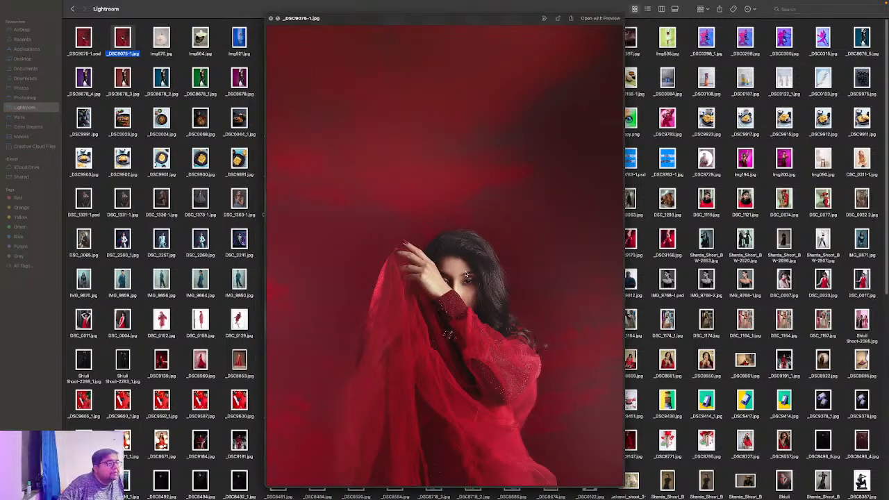
key("space")
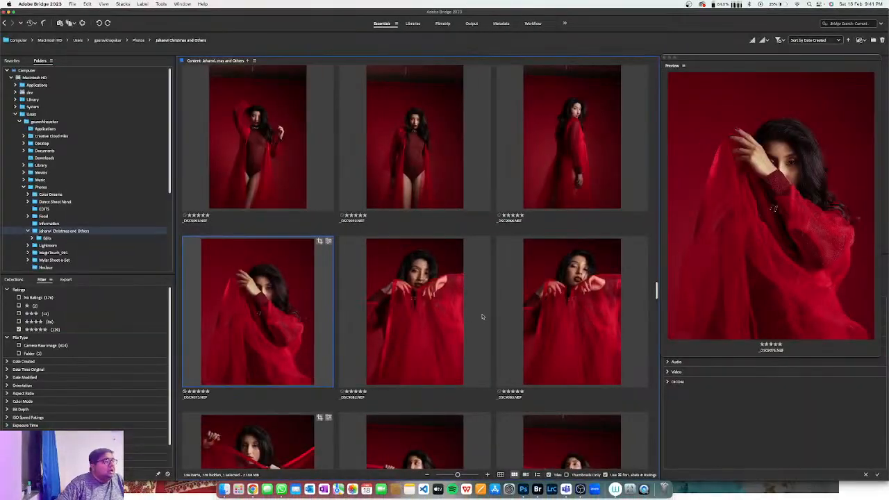
Browse the other five-star portraits of the red-backdrop shoot in Bridge and preview _DSC9082.NEF and _DSC9094.NEF
left_click(393, 349)
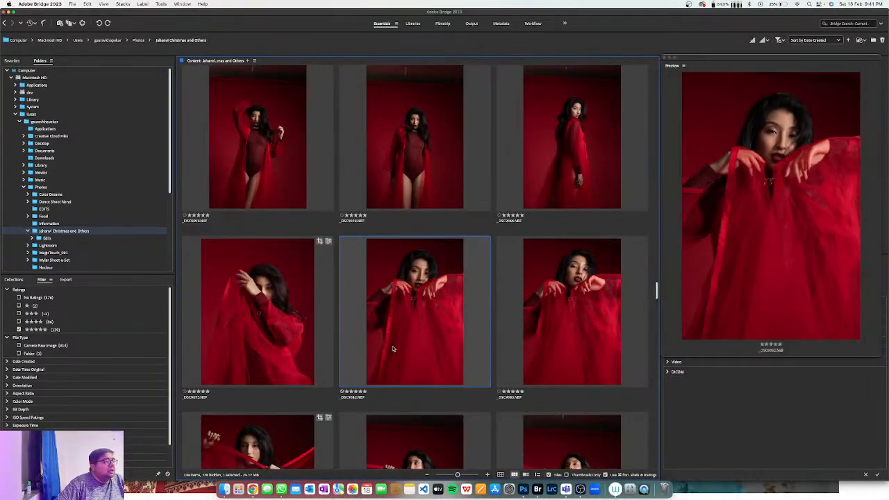
scroll(393, 349, "down", 10)
scroll(393, 348, "up", 5)
scroll(393, 349, "down", 4)
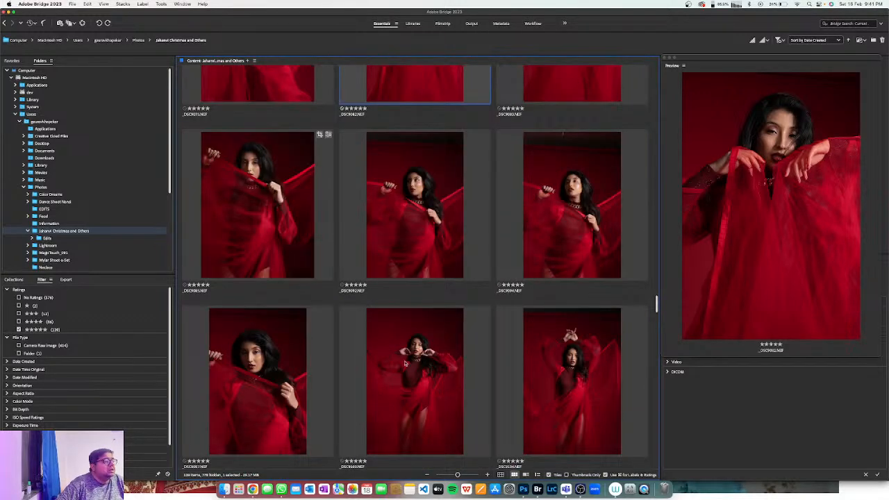
left_click(582, 226)
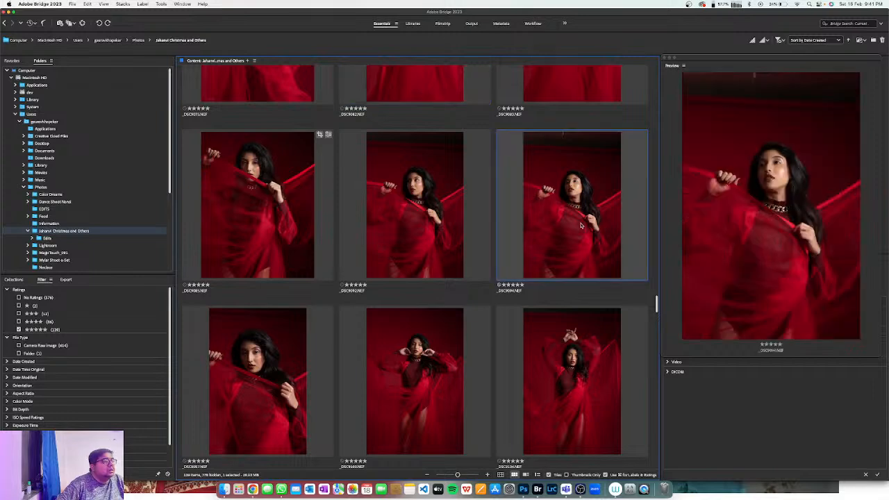
scroll(581, 225, "up", 5)
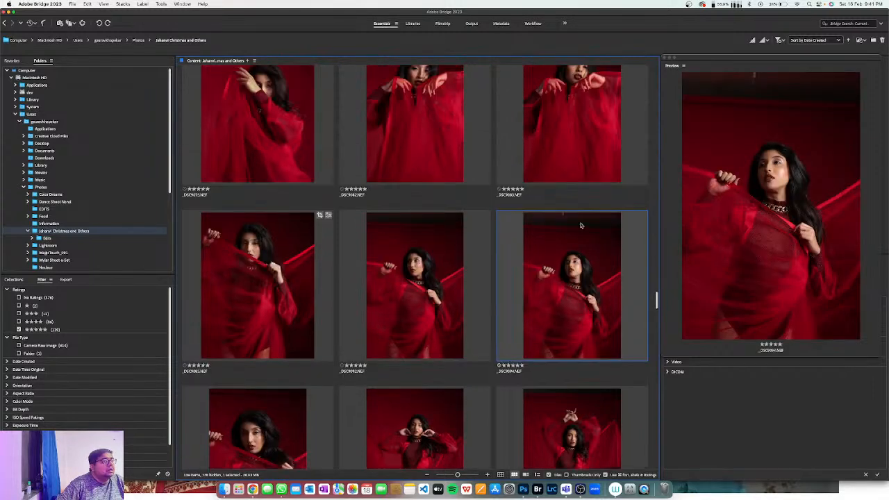
scroll(581, 225, "up", 3)
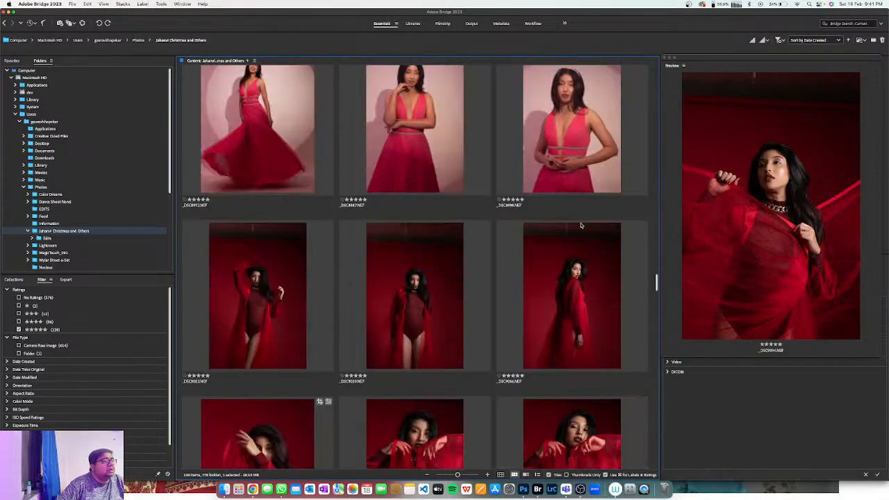
Preview the red-backdrop portraits _DSC9066.NEF and _DSC9104.NEF in Bridge
left_click(581, 280)
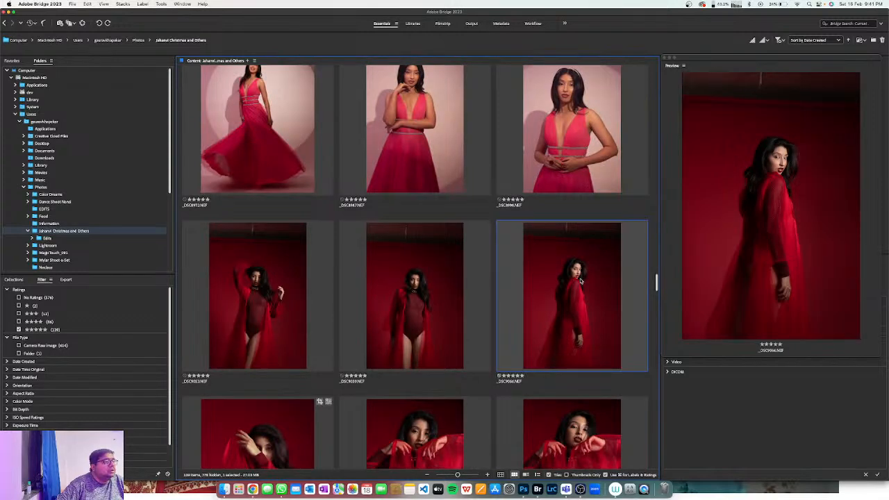
scroll(581, 280, "down", 10)
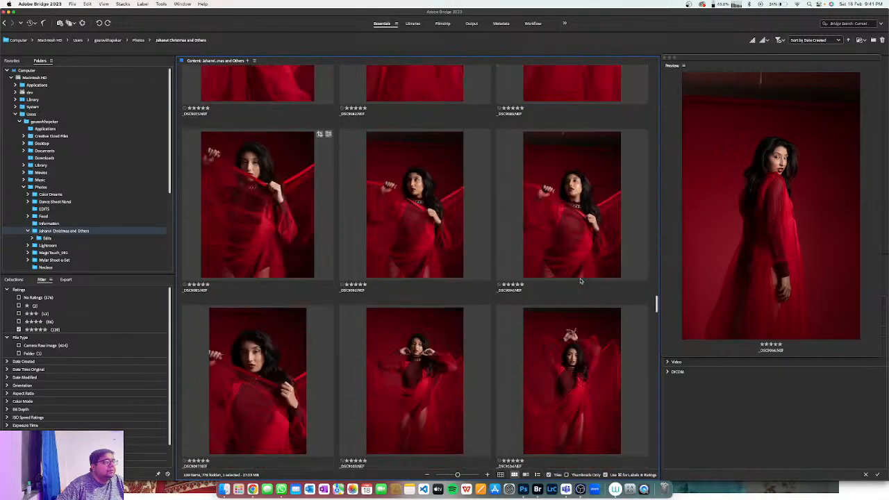
left_click(567, 368)
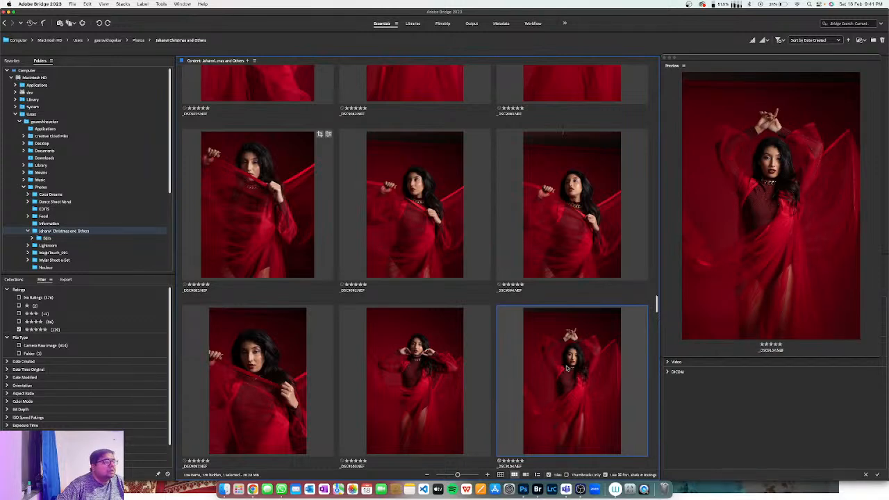
Open the portrait _DSC9094.NEF in Camera Raw
left_click(566, 251)
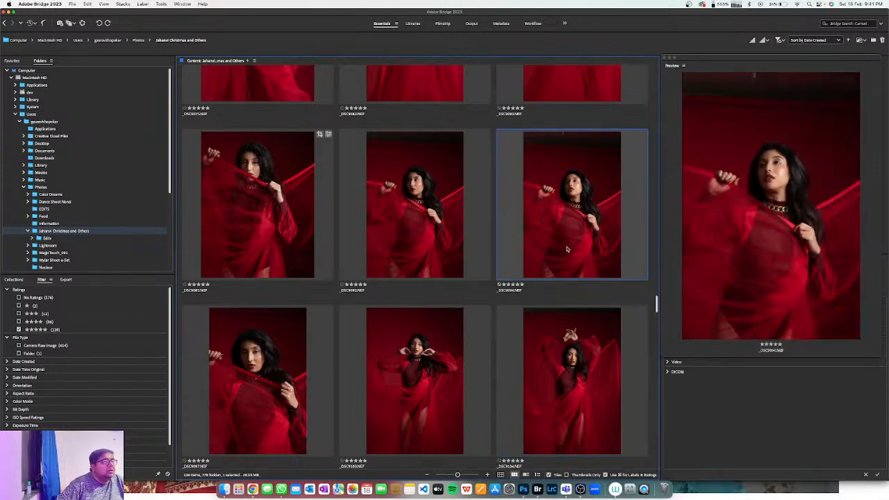
key("space")
key("space")
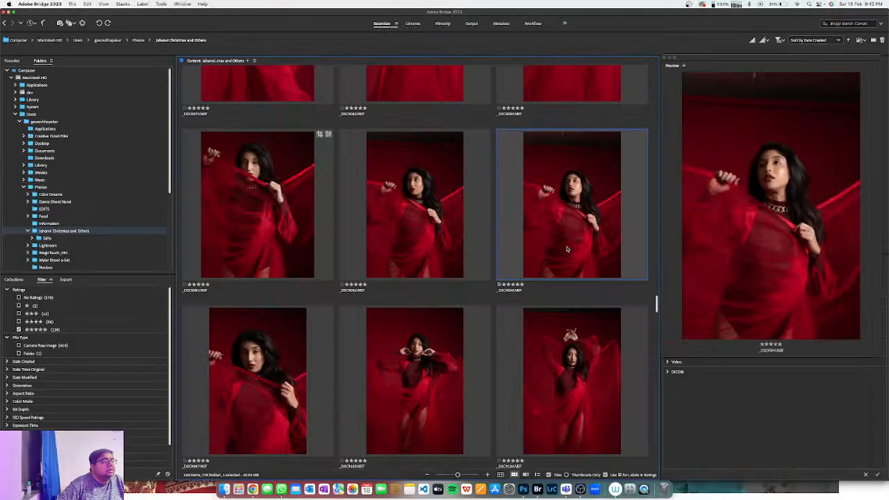
key("super+Tab")
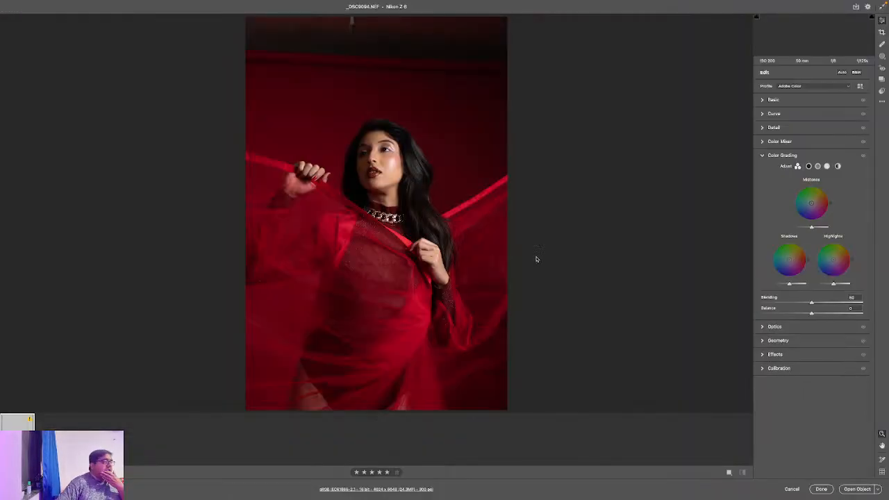
Crop the portrait tighter at the 8.5 x 11 ratio, rotated about -2.8 degrees, check the framing and apply it to the raw file
left_click(881, 32)
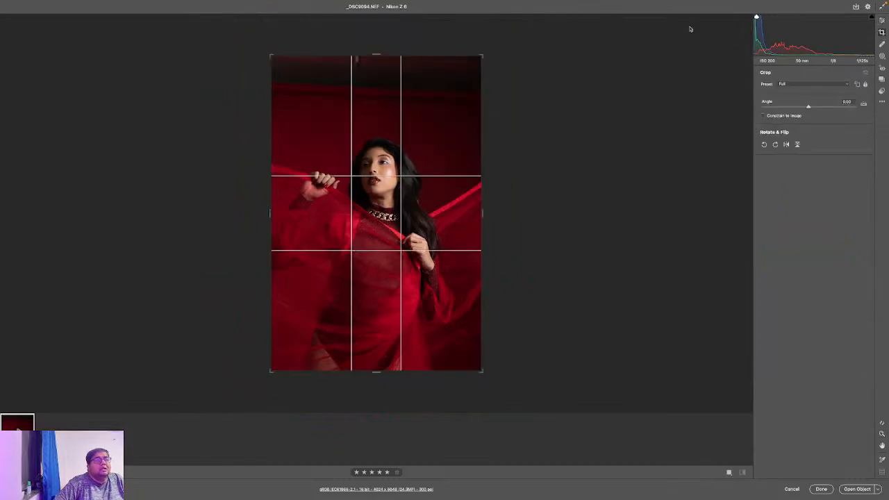
left_click_drag(377, 53, 379, 61)
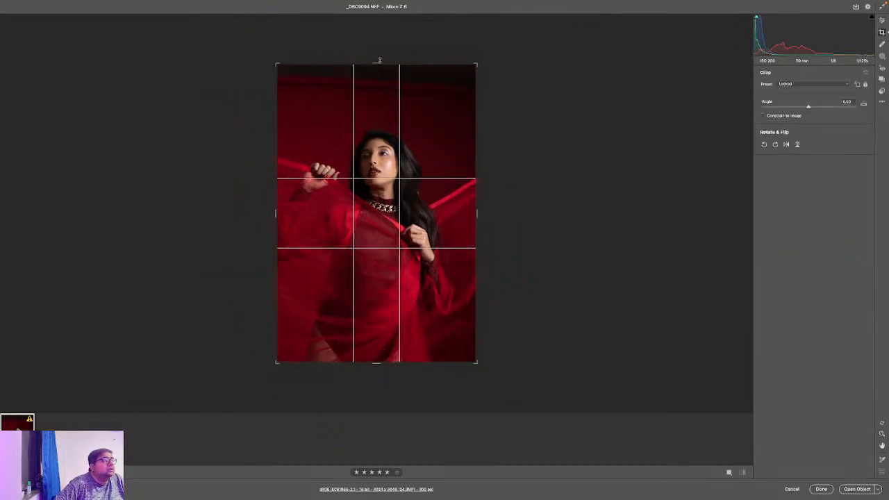
left_click_drag(481, 62, 466, 59)
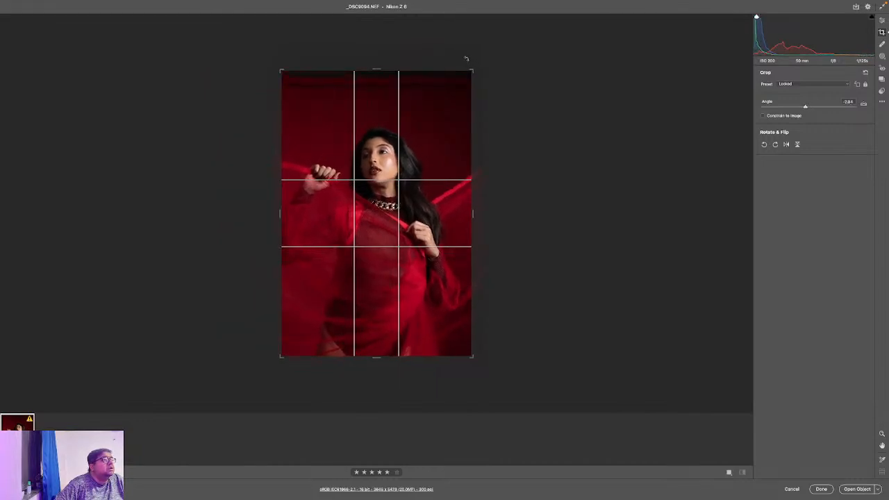
left_click(780, 83)
left_click(786, 110)
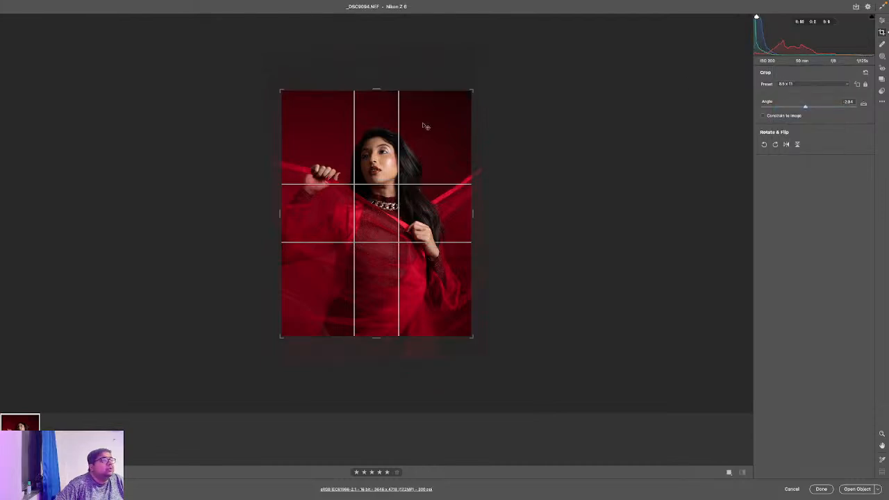
left_click(881, 20)
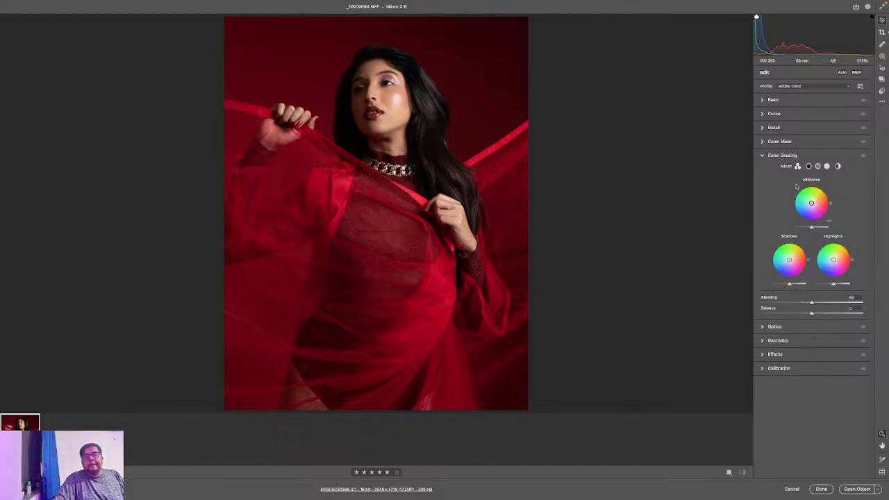
left_click(385, 83)
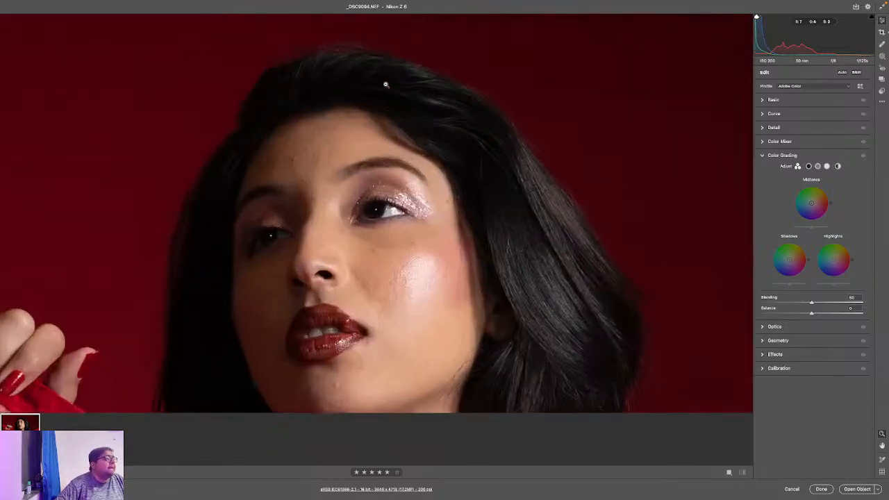
left_click(384, 195)
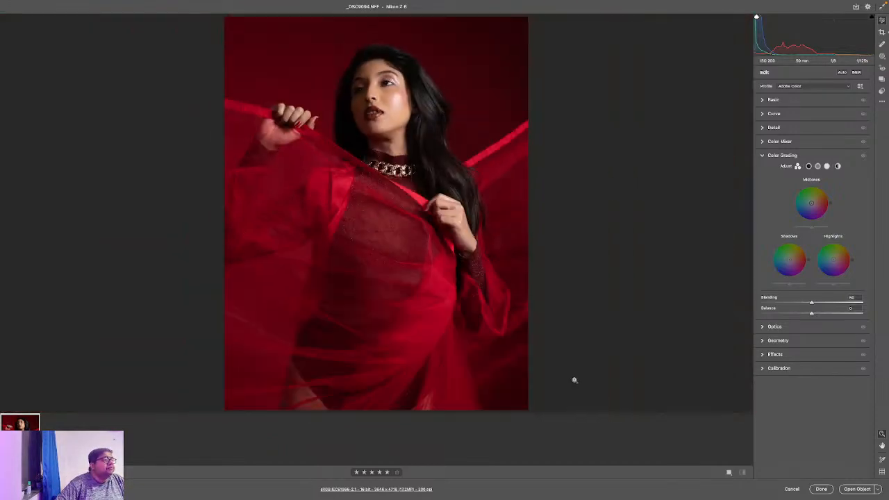
left_click(821, 488)
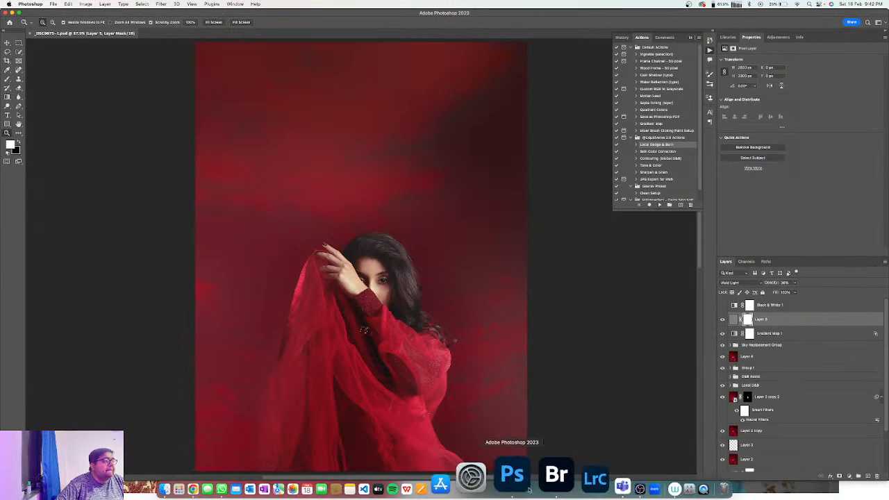
Switch back to Bridge, find the edited portrait _DSC9075.NEF and open it in Camera Raw
left_click(547, 479)
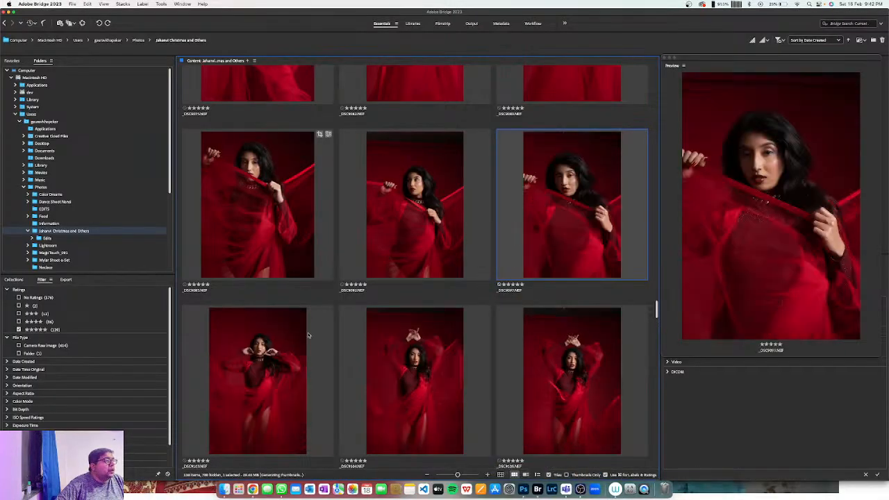
scroll(309, 336, "up", 1)
scroll(309, 335, "down", 5)
scroll(307, 336, "up", 5)
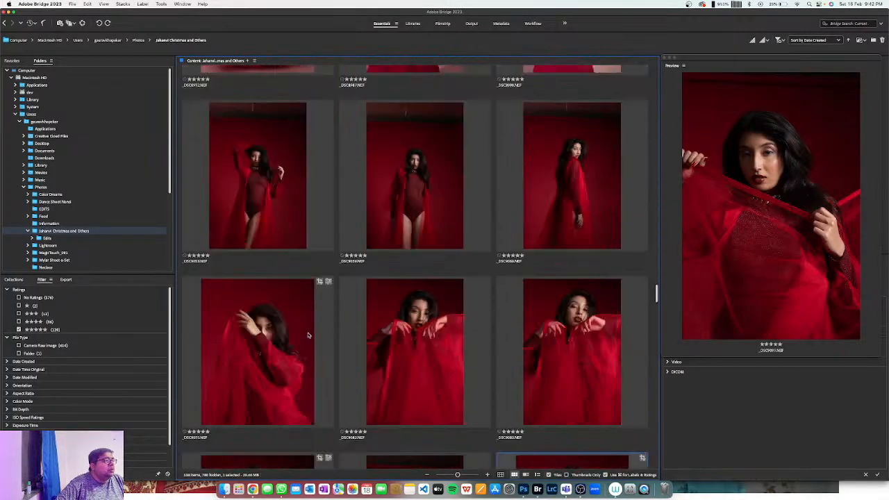
scroll(308, 335, "down", 2)
scroll(308, 336, "down", 6)
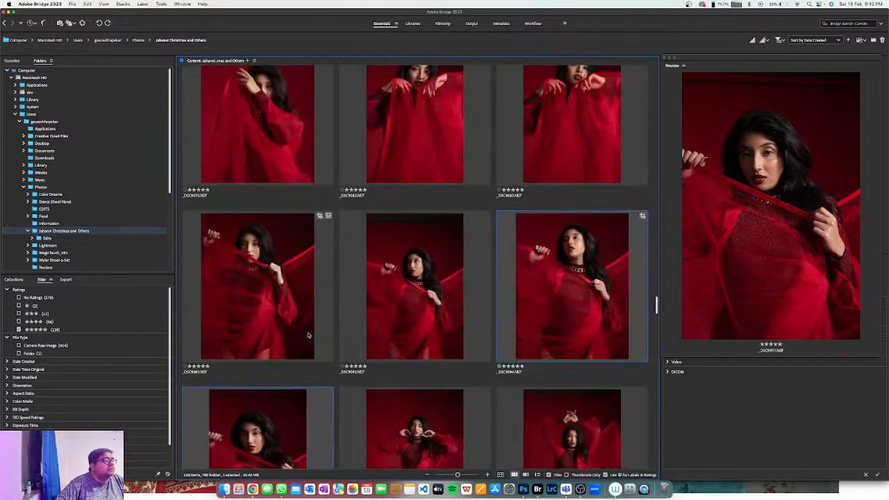
scroll(309, 335, "up", 5)
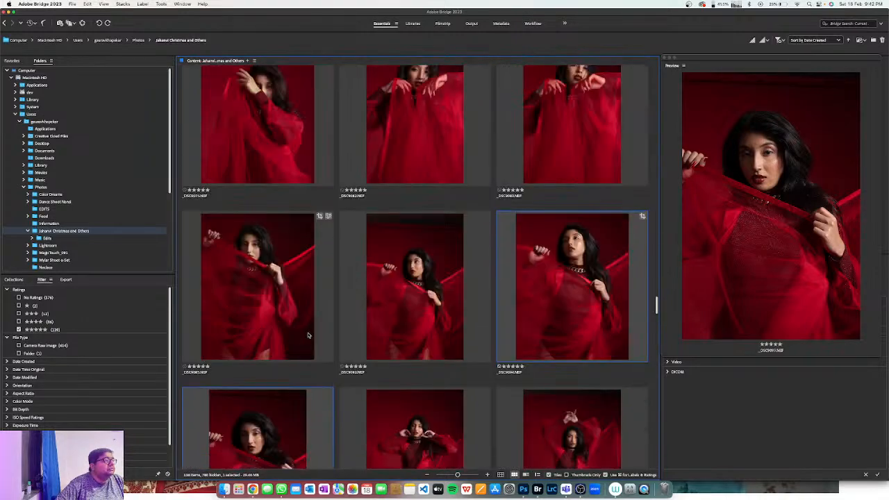
double_click(270, 177)
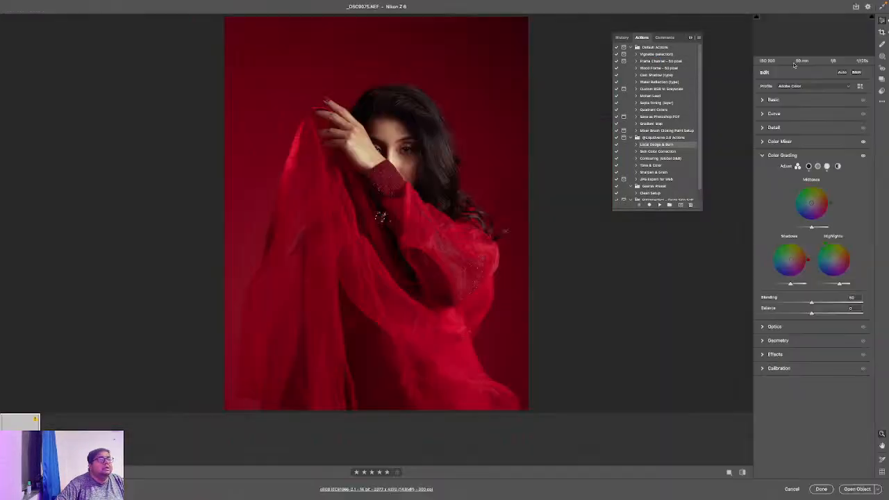
Save the photo's develop settings as a preset named Red series in the model's Christmas preset group, then close Camera Raw
left_click(882, 91)
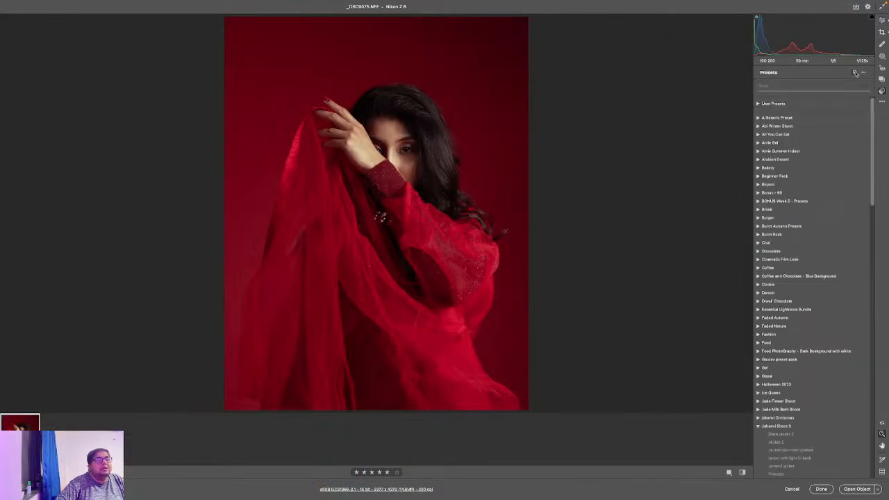
left_click(855, 72)
left_click(421, 93)
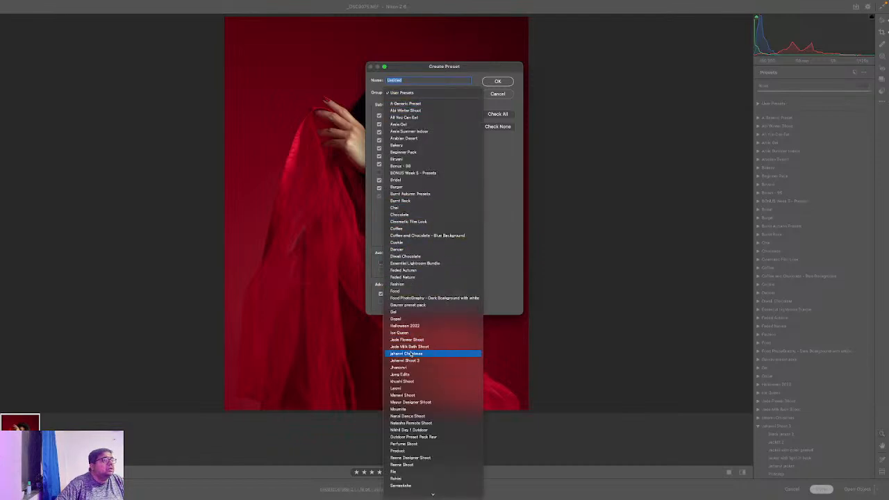
left_click(410, 354)
type("Red series")
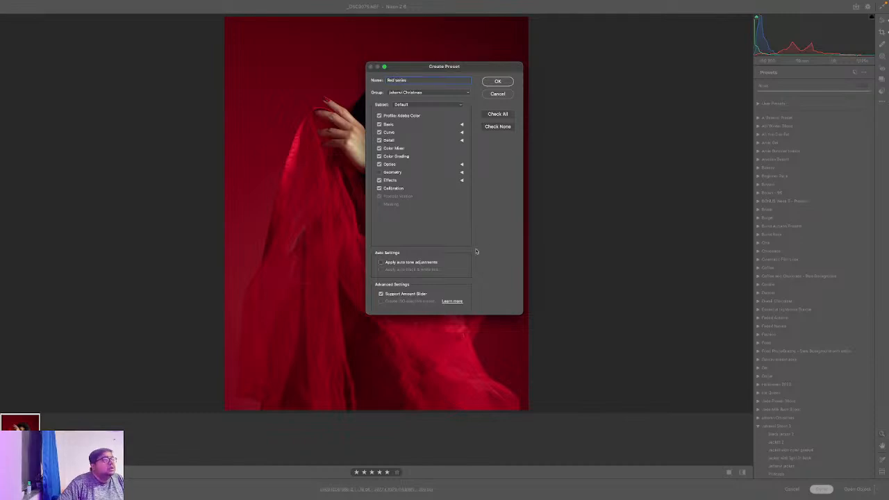
left_click(502, 83)
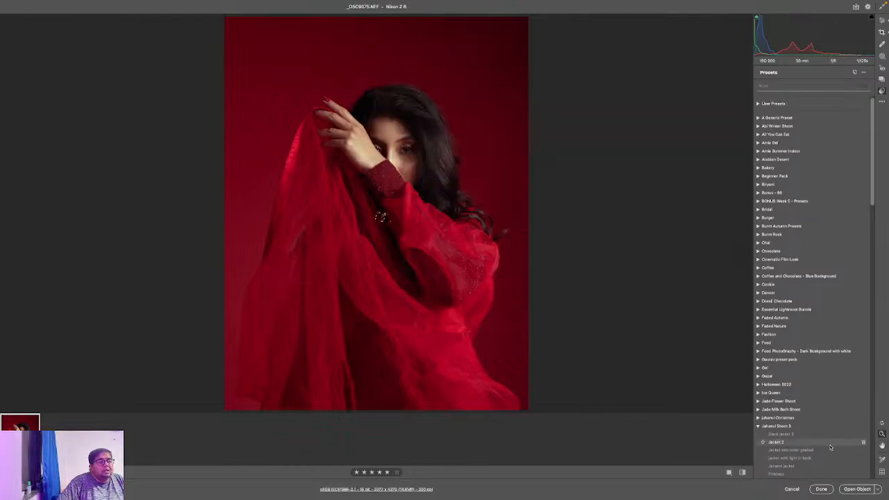
left_click(821, 489)
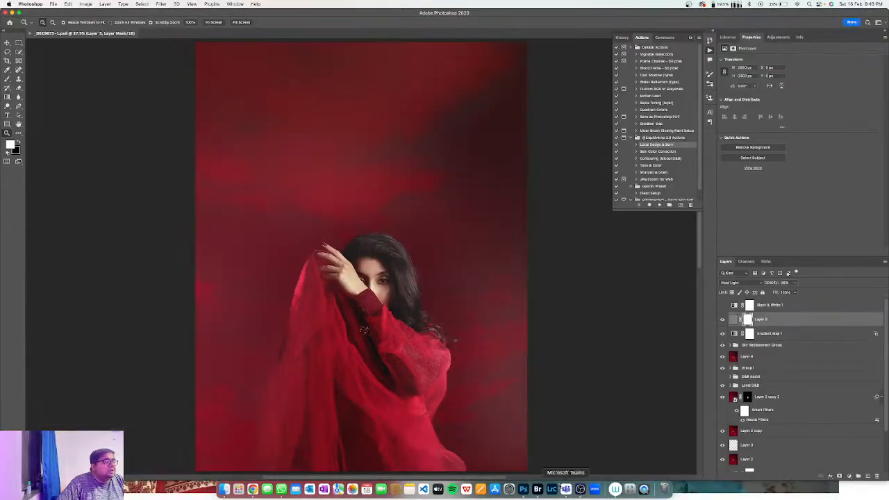
Switch to Bridge and reopen the cropped _DSC9094.NEF in Camera Raw
left_click(536, 488)
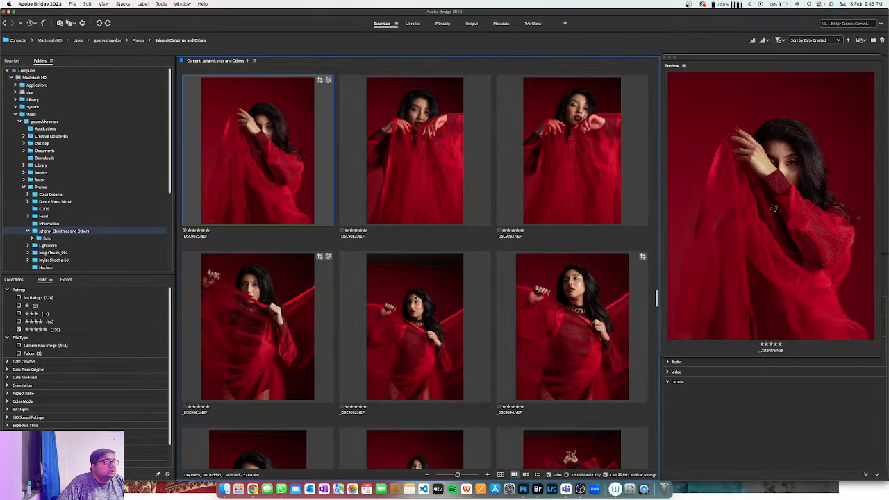
left_click(582, 342)
key("super+Tab")
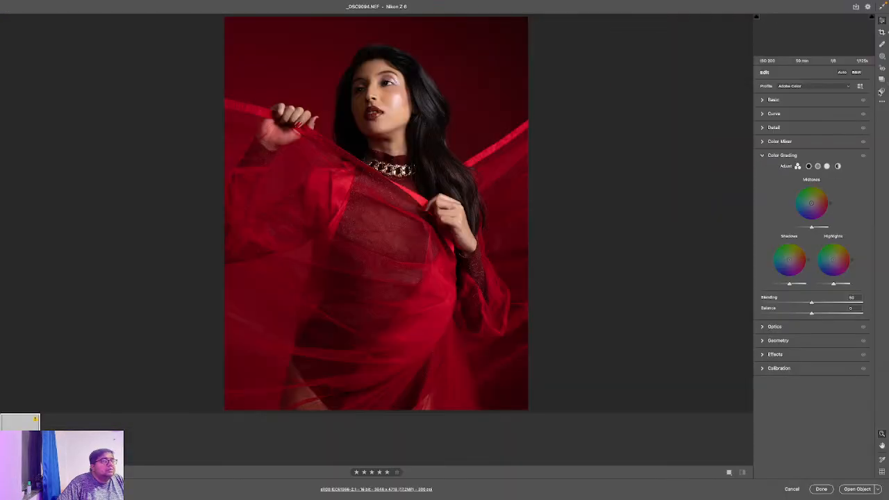
Apply the Red series preset from the model's Christmas preset group to _DSC9094.NEF
left_click(880, 92)
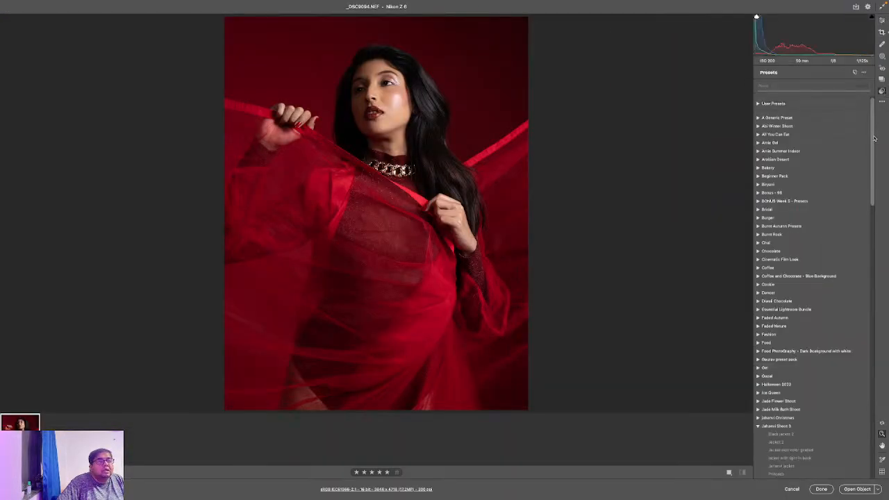
left_click_drag(873, 138, 873, 210)
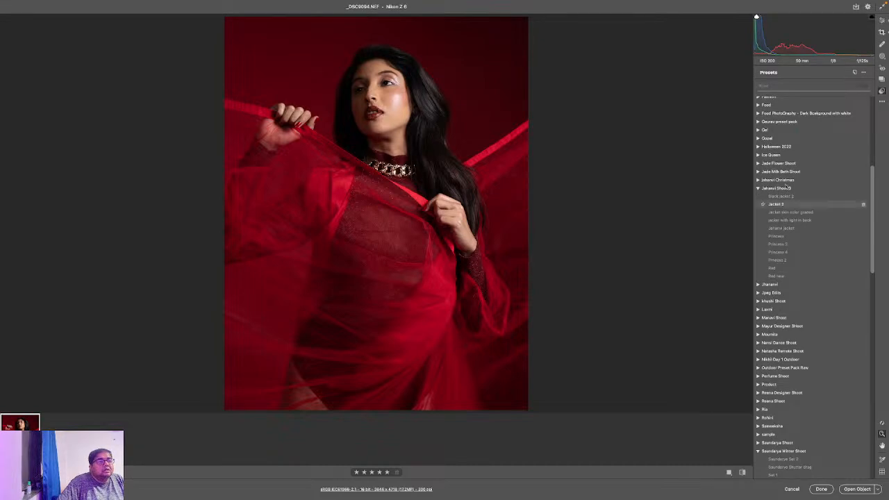
left_click(758, 187)
left_click(757, 180)
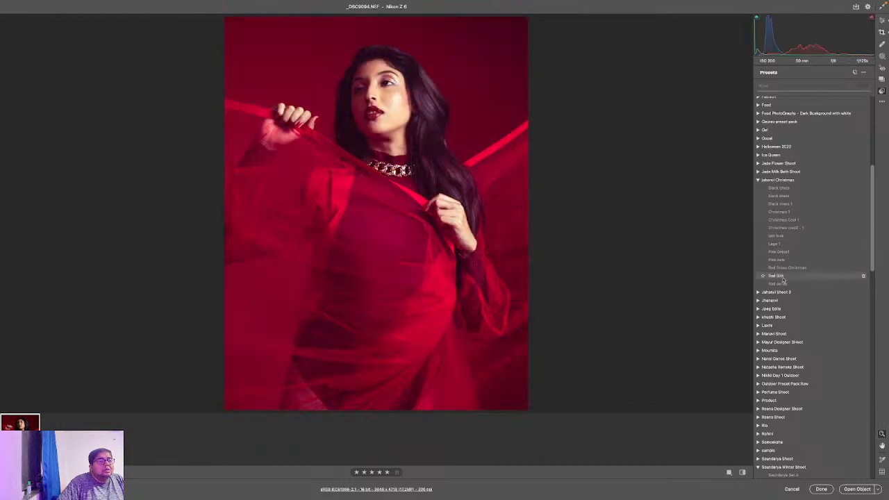
left_click(782, 284)
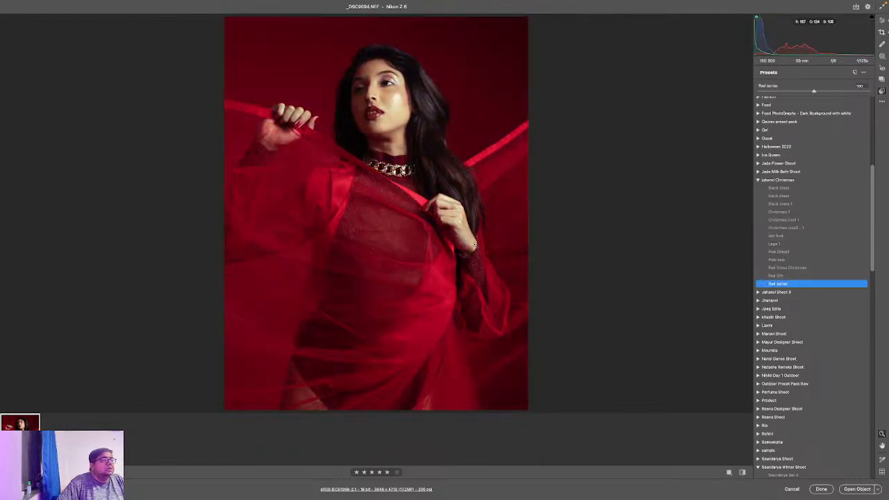
Create a subject mask and set its Temperature to +1, Exposure to -0.25 and Shadows to +54
left_click(882, 56)
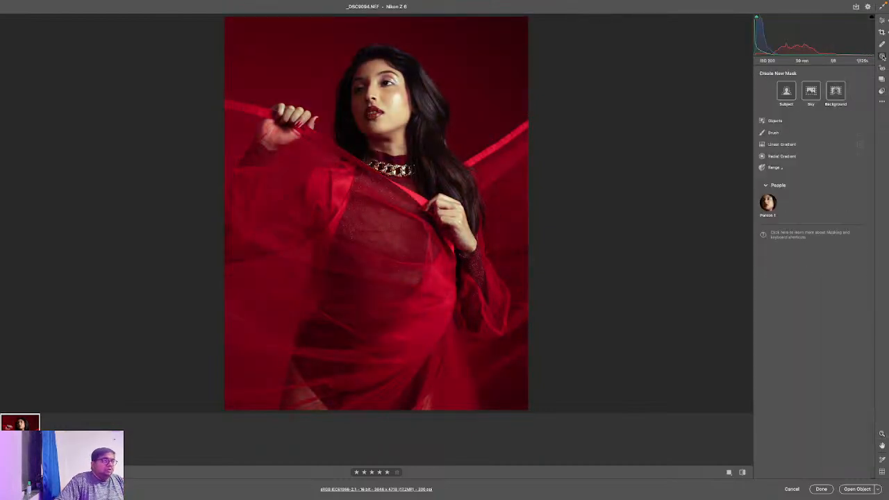
left_click(786, 90)
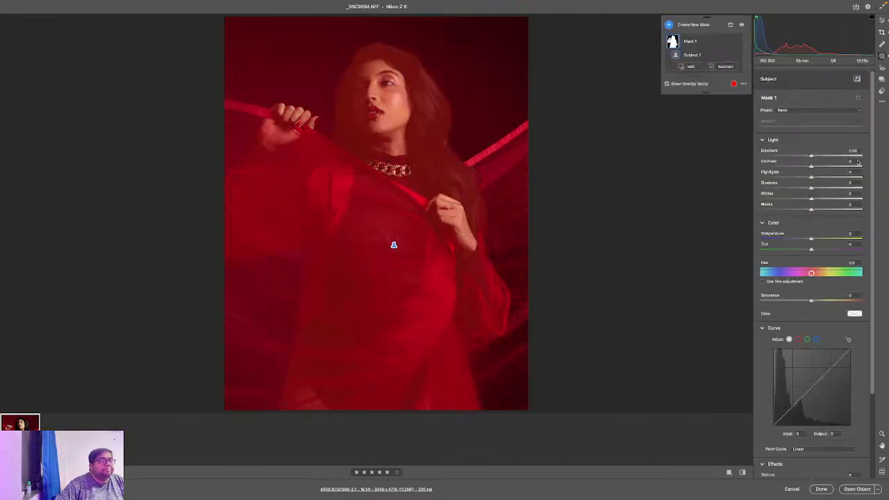
left_click_drag(811, 239, 811, 240)
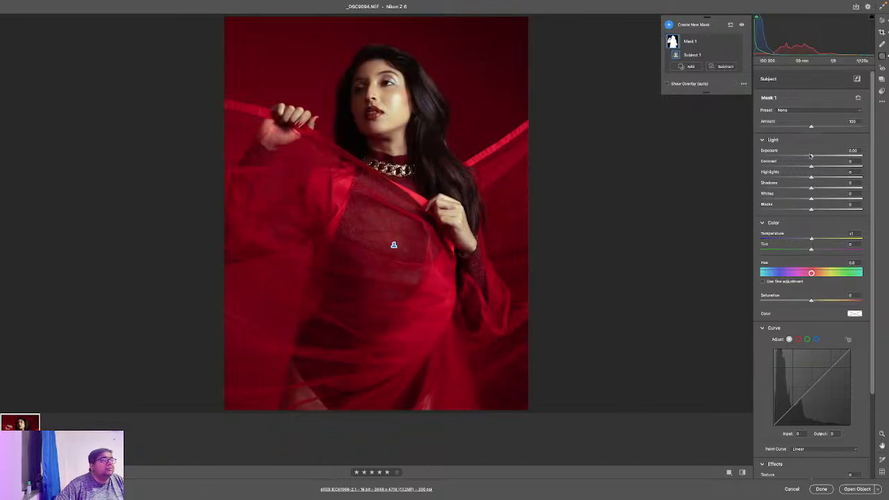
left_click_drag(811, 156, 807, 157)
left_click_drag(811, 188, 839, 188)
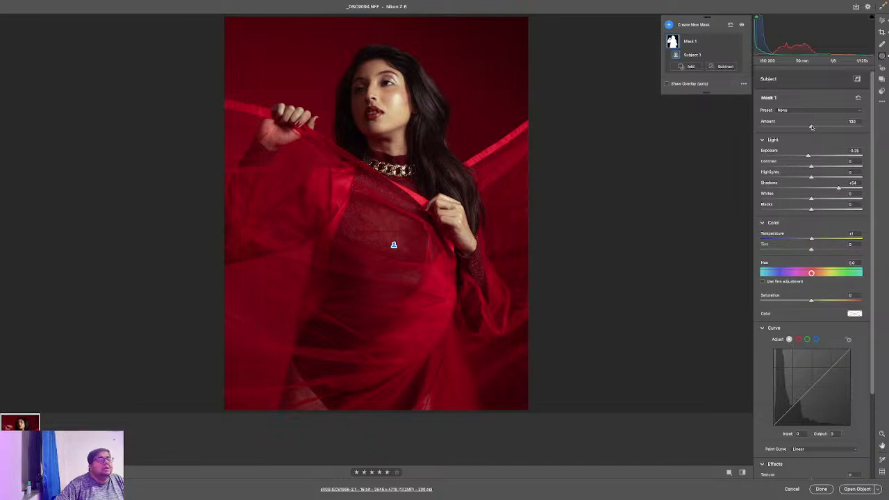
left_click_drag(811, 128, 811, 129)
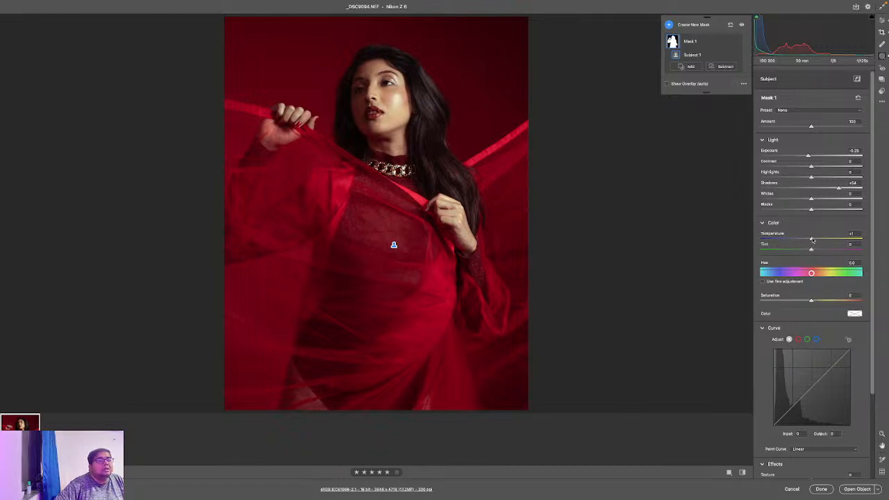
Set the subject mask's Temperature to -2 and add a shadow point and a midtone point to its tone curve
left_click_drag(812, 239, 810, 240)
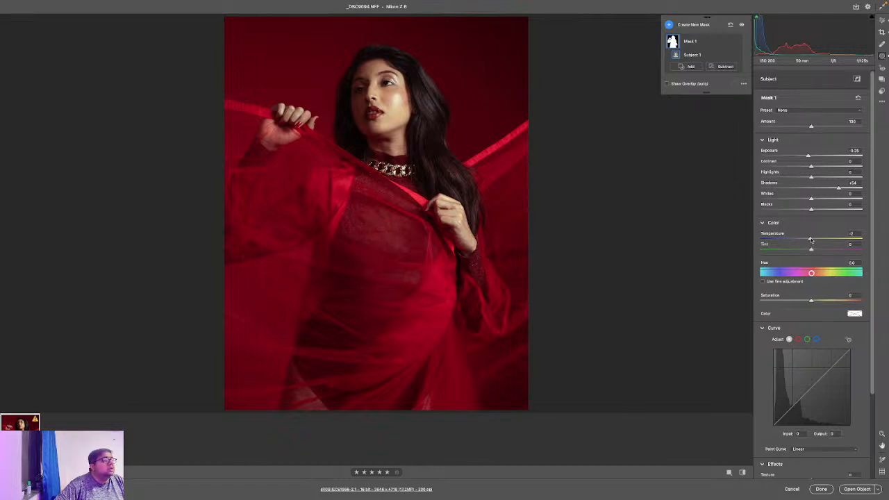
left_click(394, 244)
left_click_drag(792, 407, 811, 388)
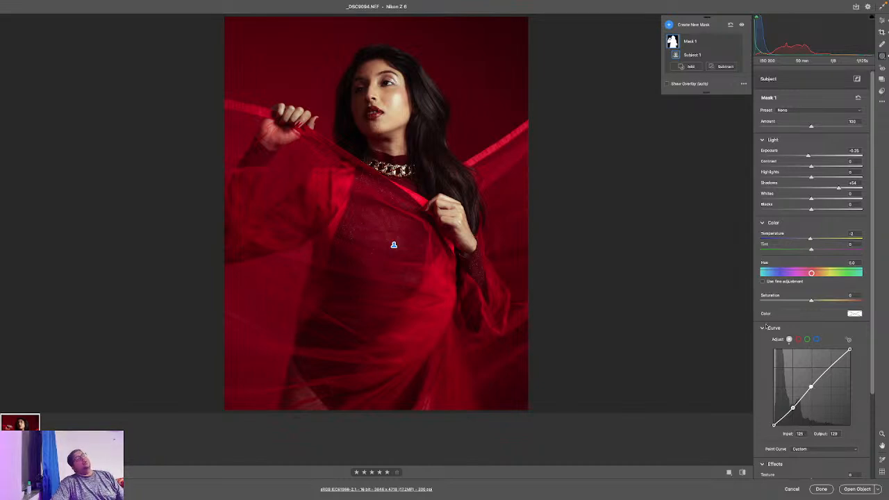
Leave the mask and set the whole photo's Exposure to +0.20 while testing its Contrast
left_click(882, 20)
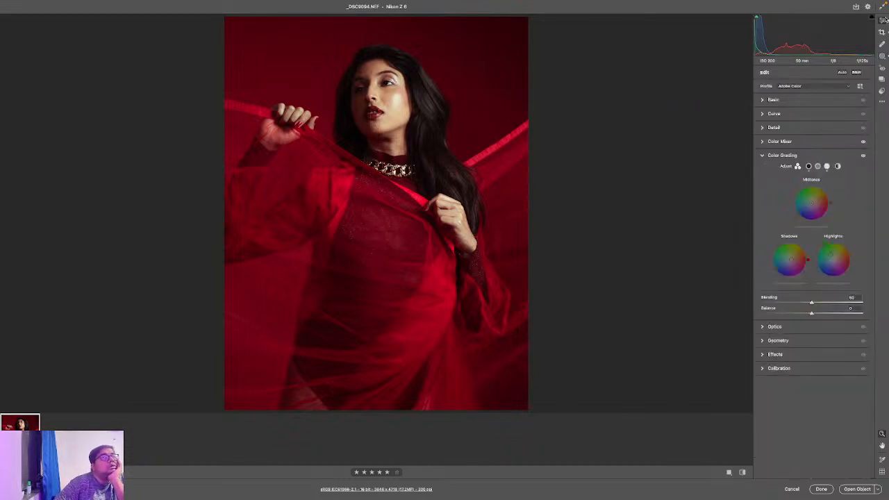
left_click(775, 101)
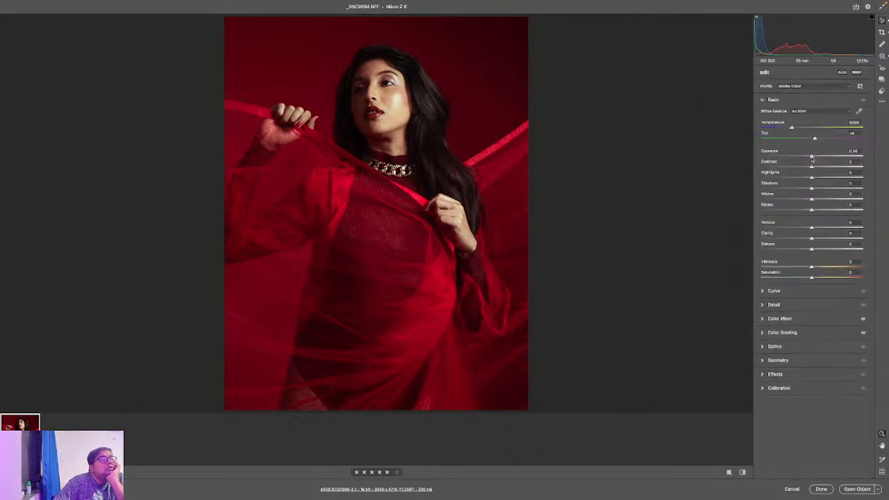
left_click_drag(812, 158, 812, 159)
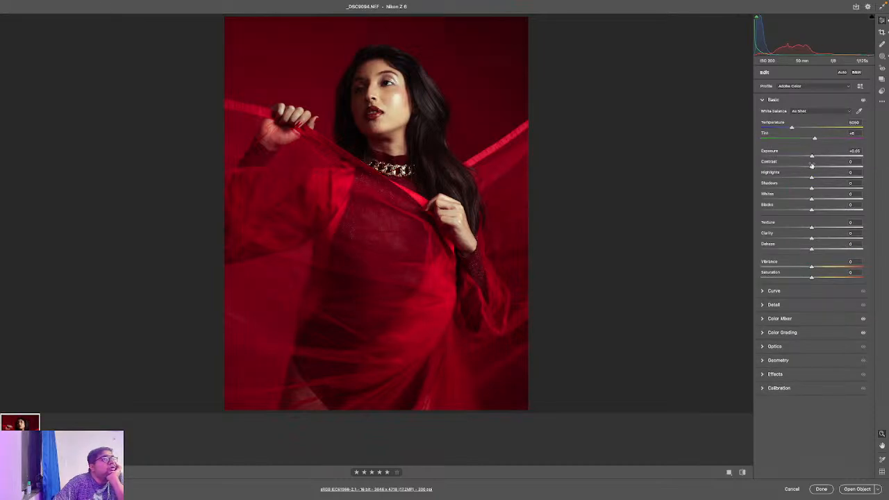
mouse_move(812, 167)
left_mouse_down()
mouse_move(801, 168)
mouse_move(825, 167)
mouse_move(814, 157)
left_mouse_up()
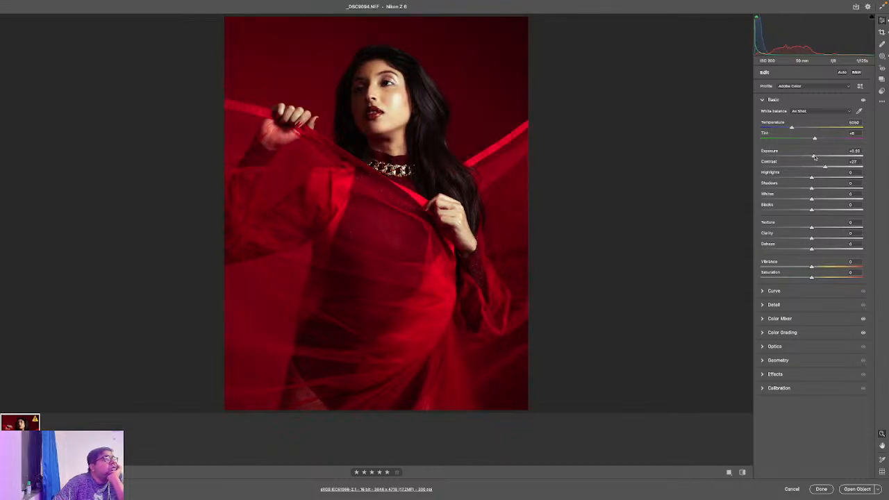
left_click_drag(824, 168, 813, 168)
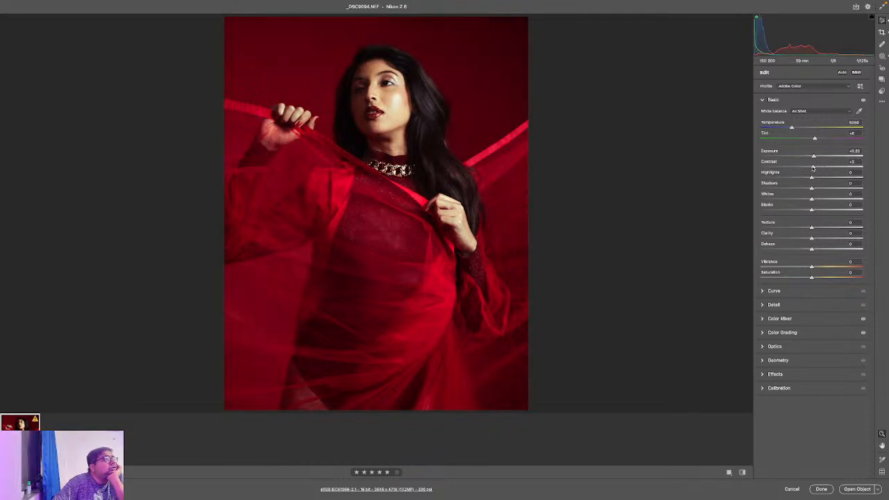
Add a shadow point and a midtone point to the whole photo's tone curve
left_click(799, 290)
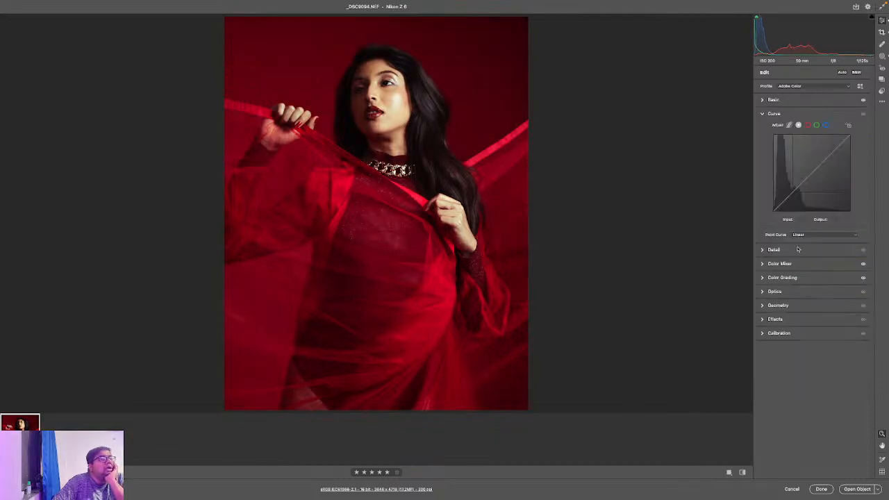
left_click(793, 192)
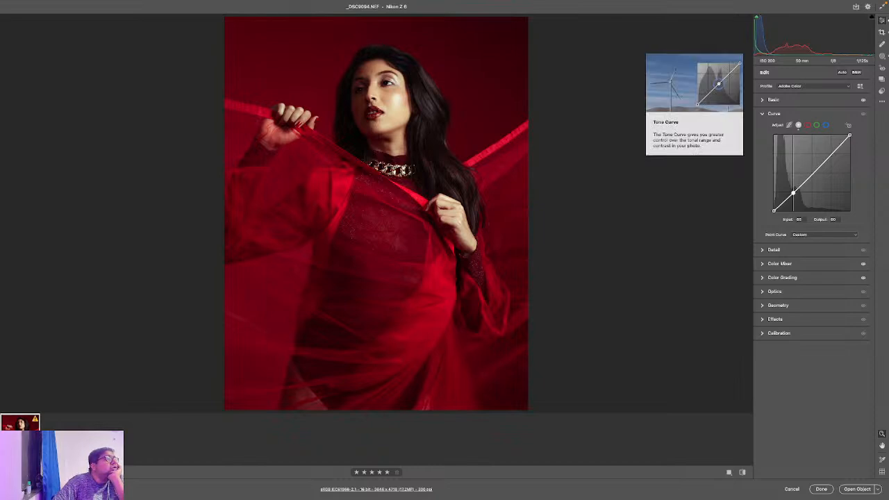
left_click(810, 173)
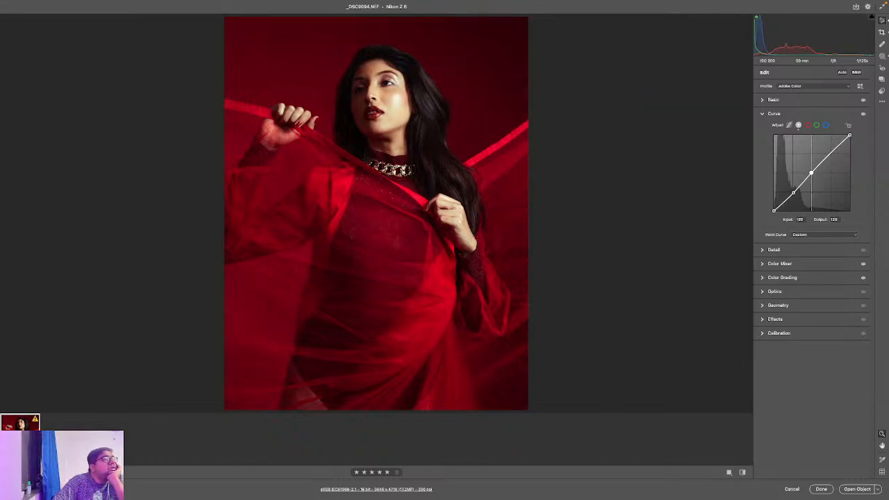
Set the photo's Contrast to -13, Highlights -21, Shadows +27, Whites -23, Blacks +5, Texture +10, Clarity +12 and Dehaze -5
left_click(816, 100)
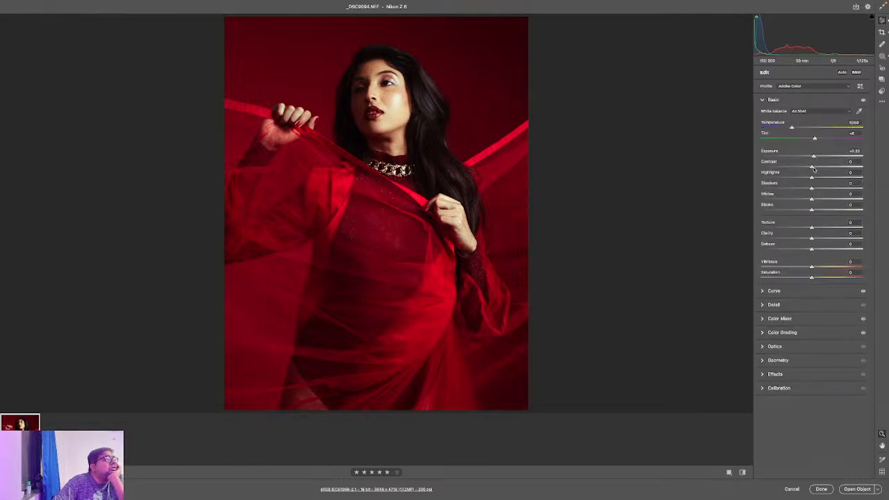
mouse_move(811, 167)
left_mouse_down()
mouse_move(798, 167)
mouse_move(806, 167)
left_mouse_up()
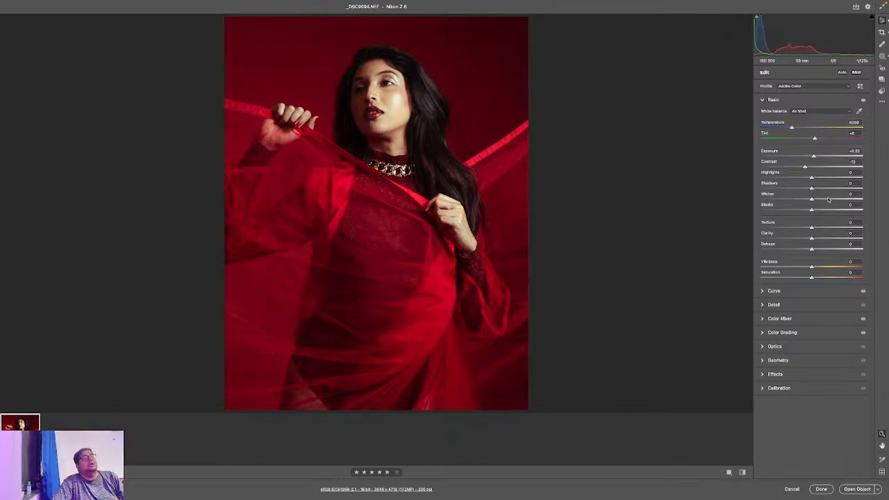
left_click_drag(811, 178, 799, 178)
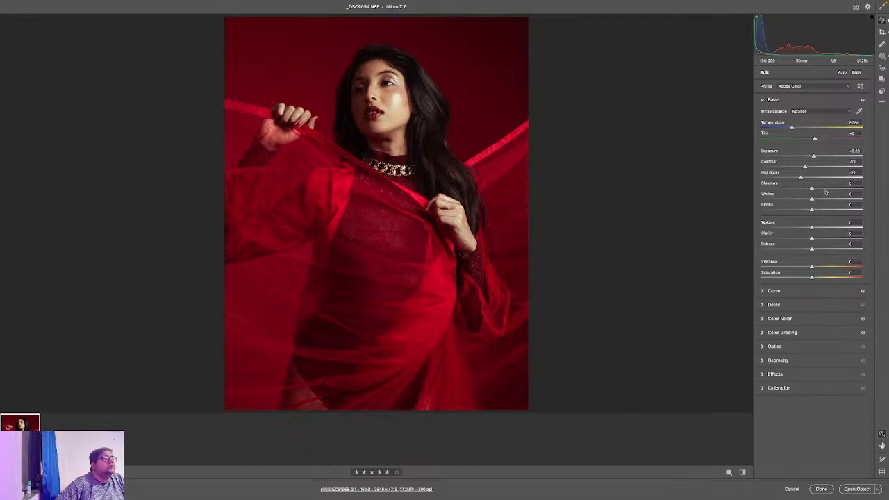
left_click_drag(812, 189, 817, 238)
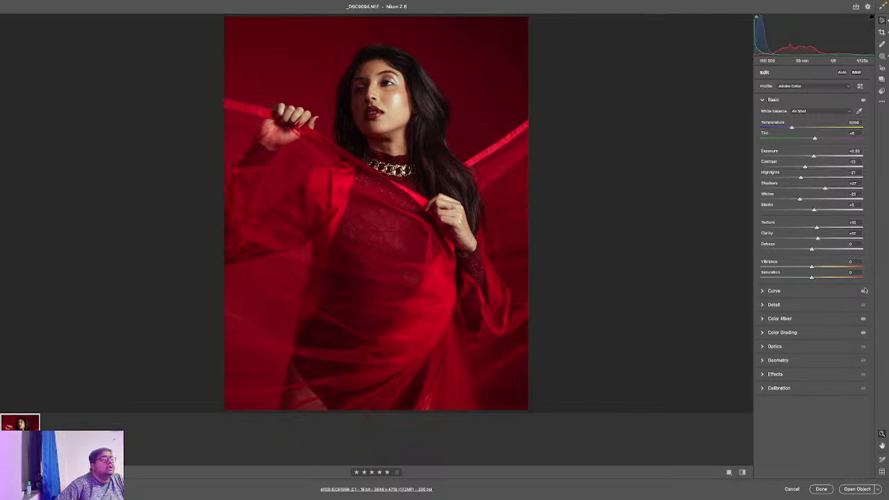
left_click_drag(810, 249, 809, 249)
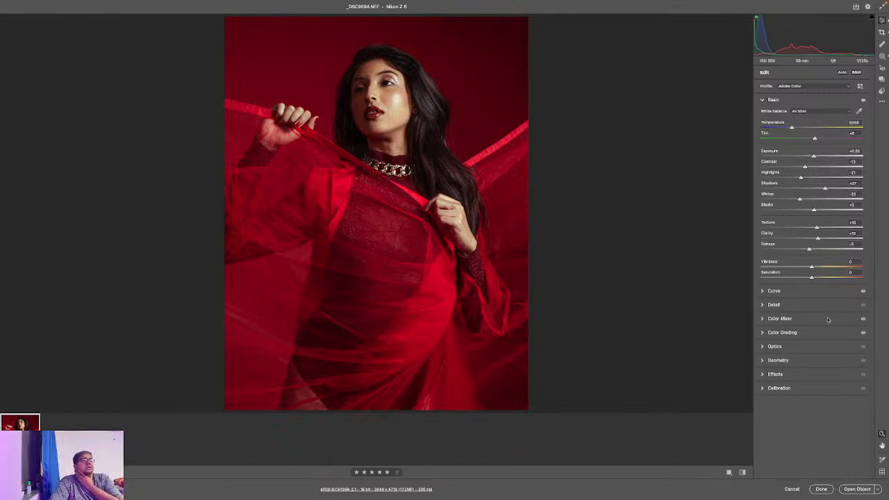
Check the Color Mixer and Color Grading settings, and open the photo in Photoshop as a smart object
left_click(800, 317)
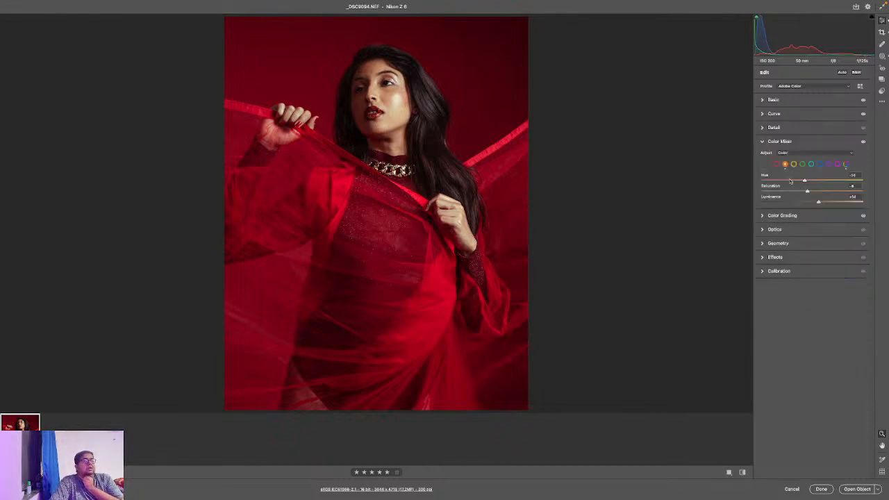
left_click(784, 218)
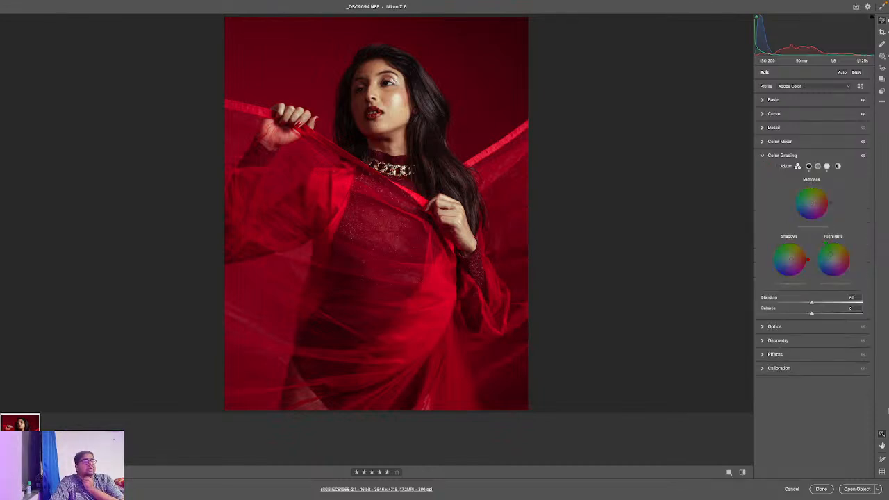
left_click(849, 491)
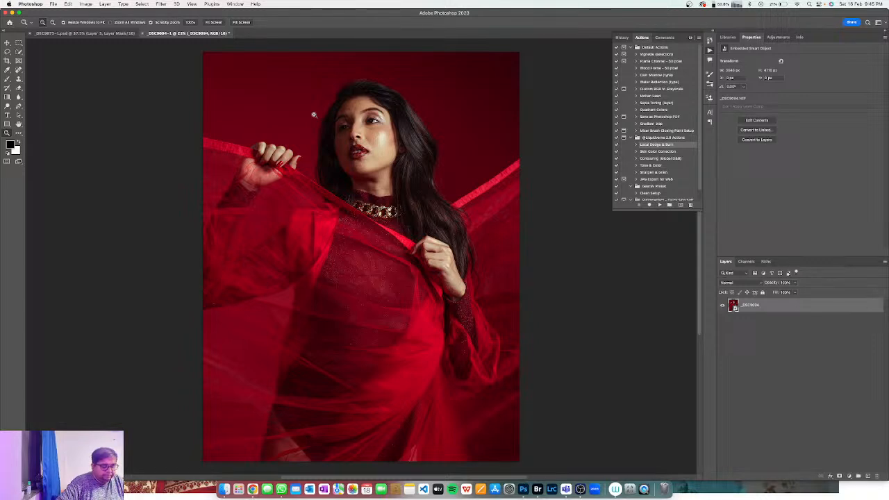
Make two pixel-layer copies of the _DSC9094 layer and add an empty layer above them
key("super+j")
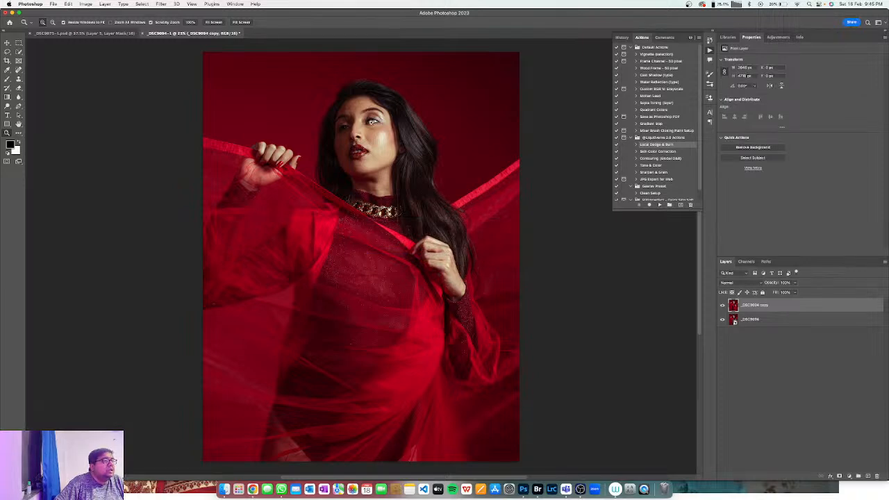
left_click(370, 117)
left_click(376, 129)
left_click(375, 128)
left_click(376, 128)
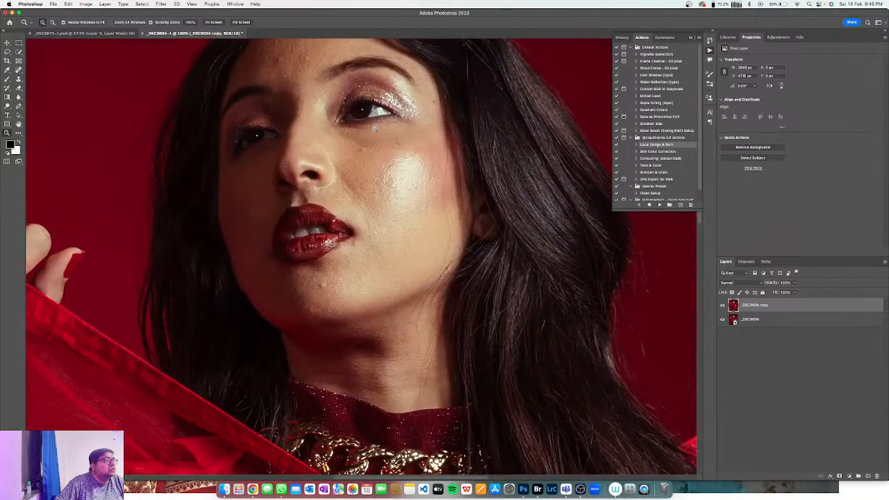
left_click_drag(361, 119, 381, 235)
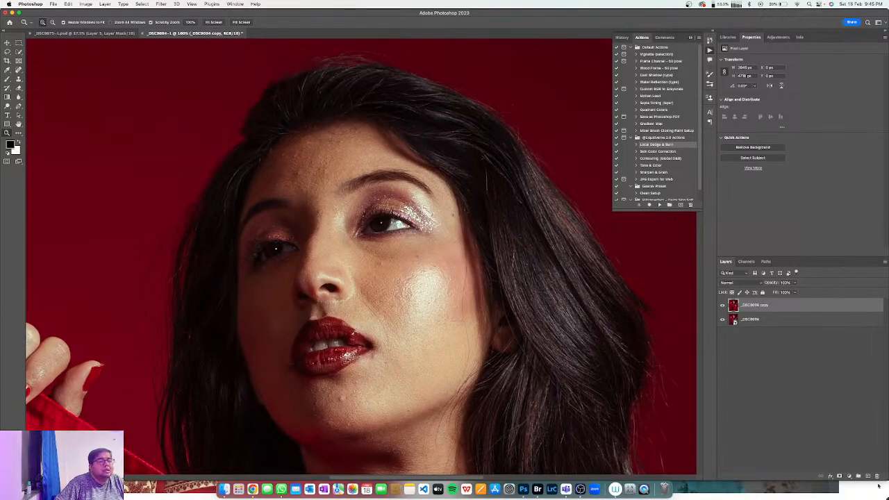
key("super+j")
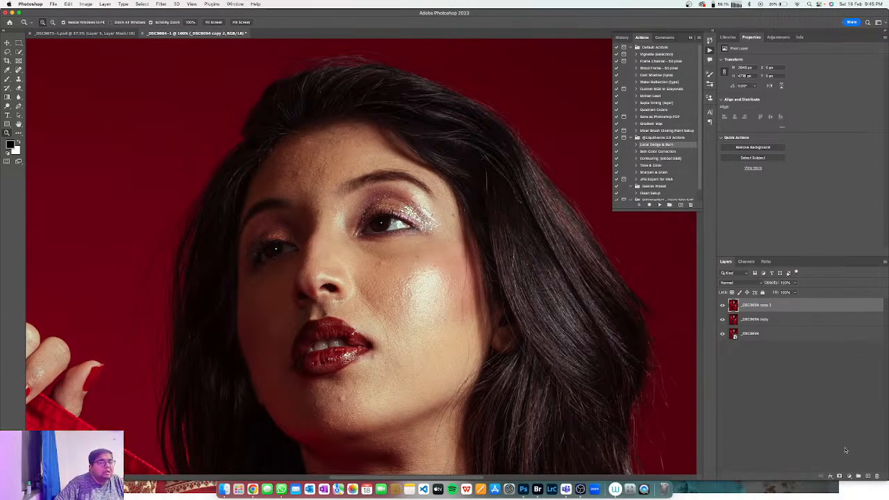
left_click(867, 477)
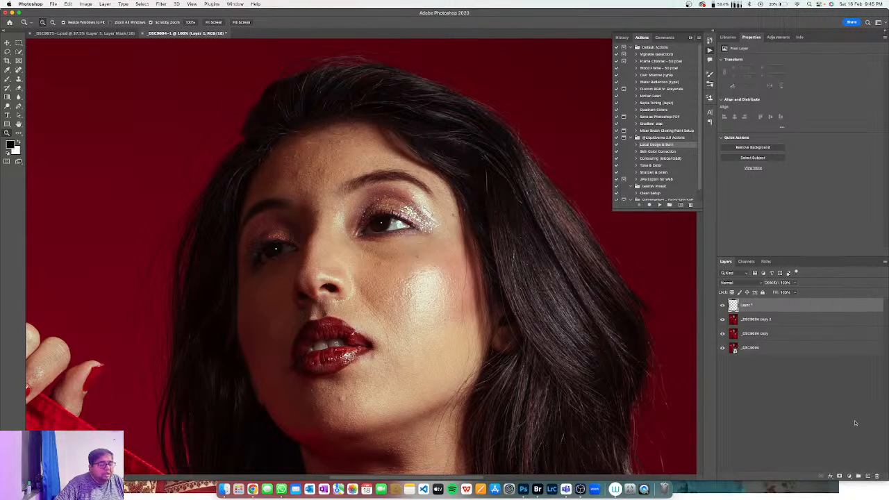
Add a Black & White adjustment layer on top with Reds at about -50 and Yellows at about -28
left_click(849, 477)
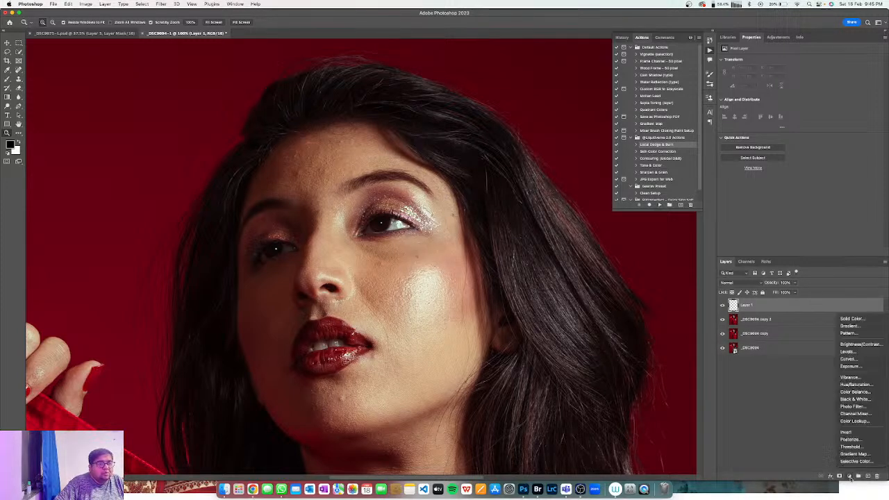
left_click(859, 401)
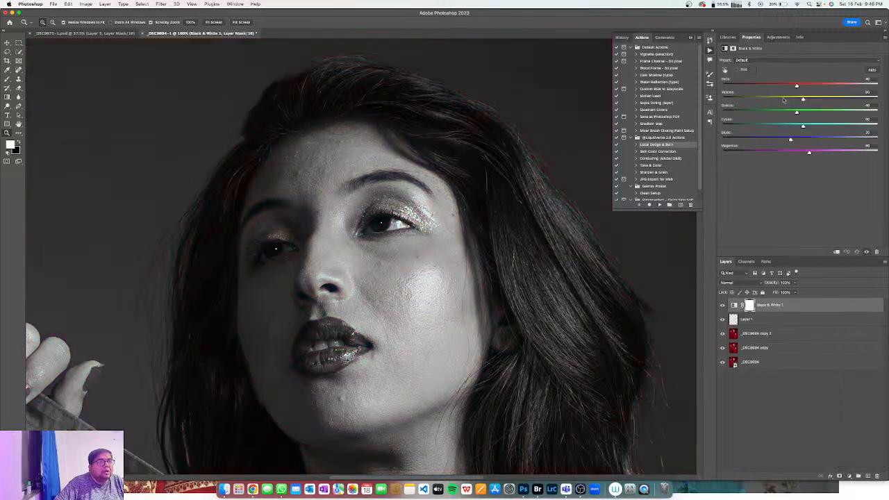
left_click_drag(797, 87, 768, 89)
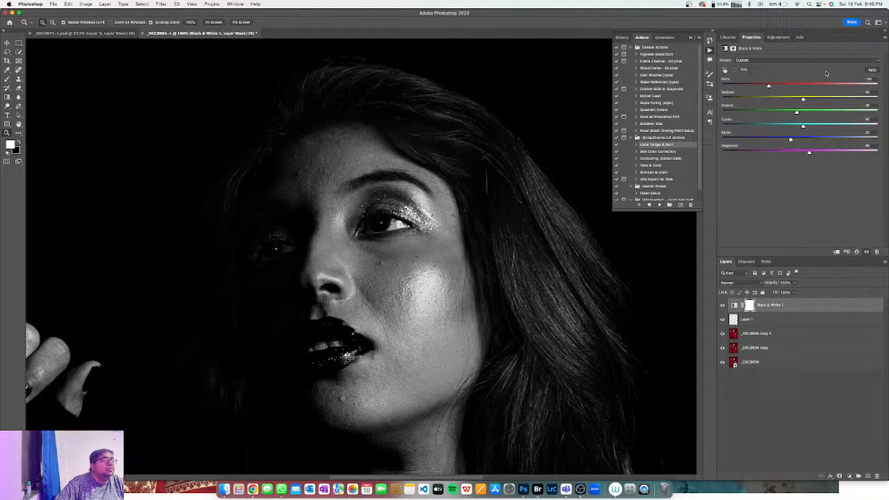
left_click_drag(804, 99, 776, 100)
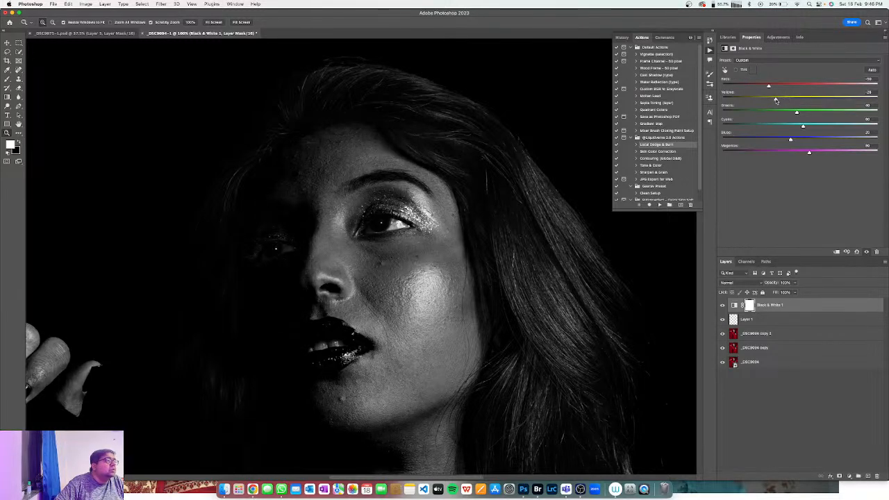
Remove the blemishes on the model's bright cheek with the Spot Healing Brush on the _DSC9094 copy 2 layer
left_click(734, 334)
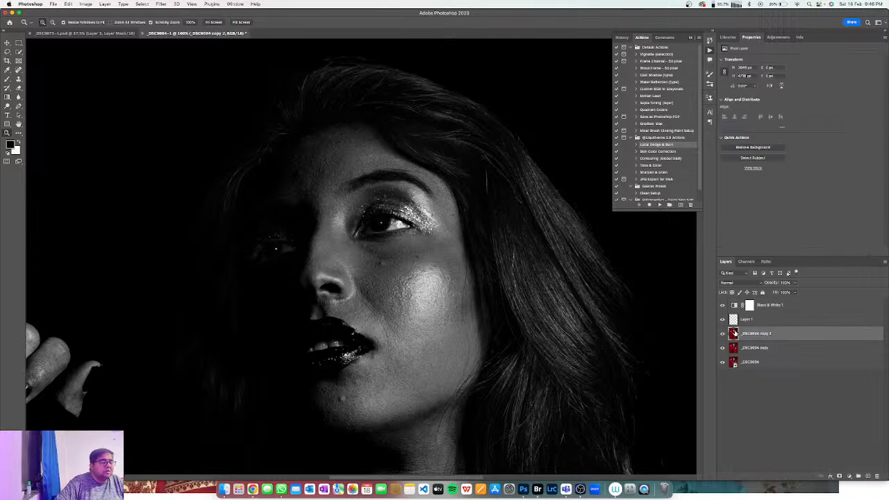
key("j")
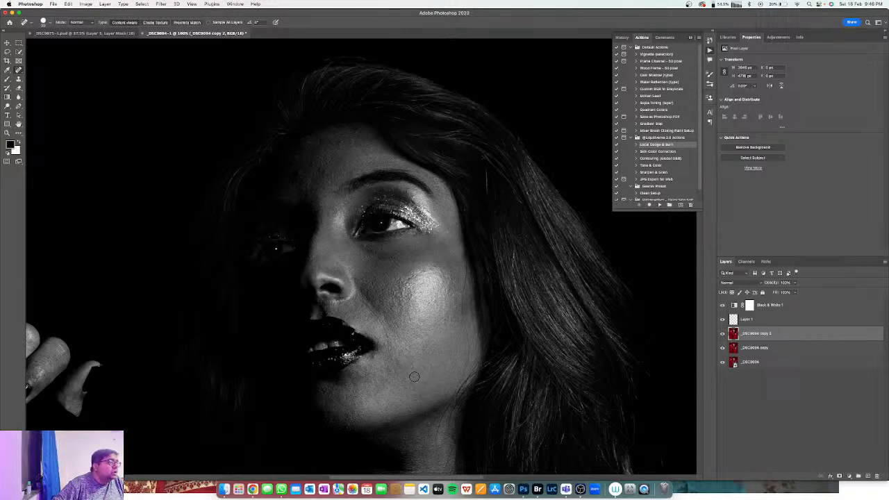
left_click_drag(444, 320, 444, 326)
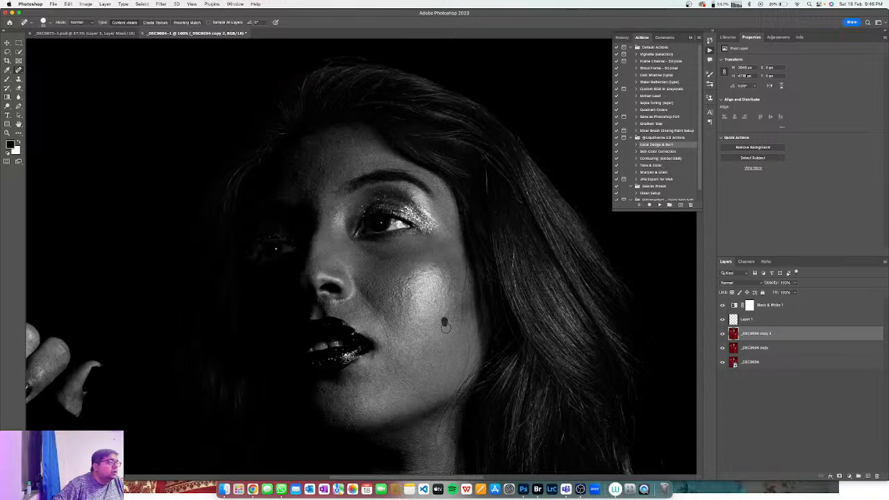
left_click(453, 307)
left_click(430, 304)
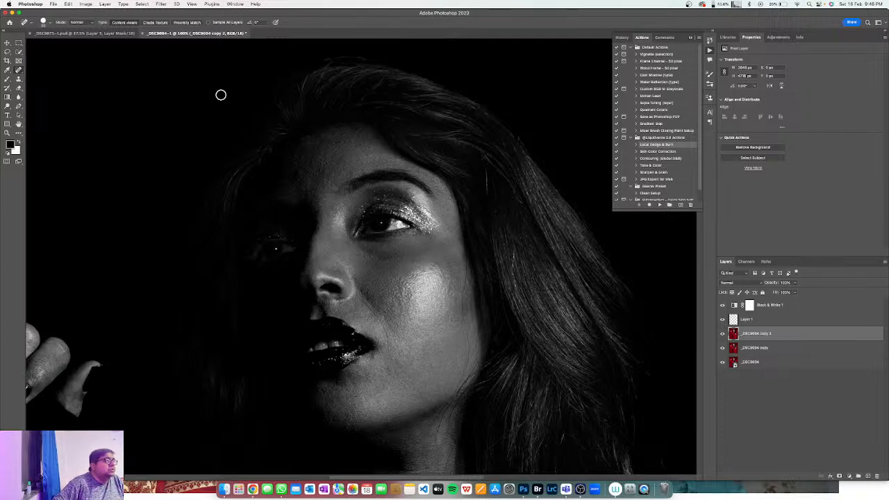
Remove the blemishes on the forehead above the bright eyebrow with the Spot Healing Brush
key("z")
mouse_move(349, 145)
left_mouse_down()
mouse_move(379, 178)
mouse_move(365, 191)
left_mouse_up()
key("j")
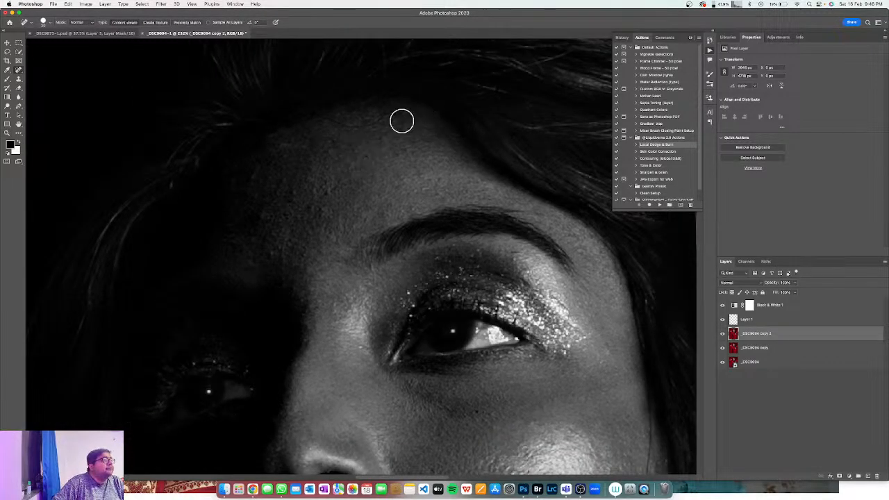
left_click(422, 188)
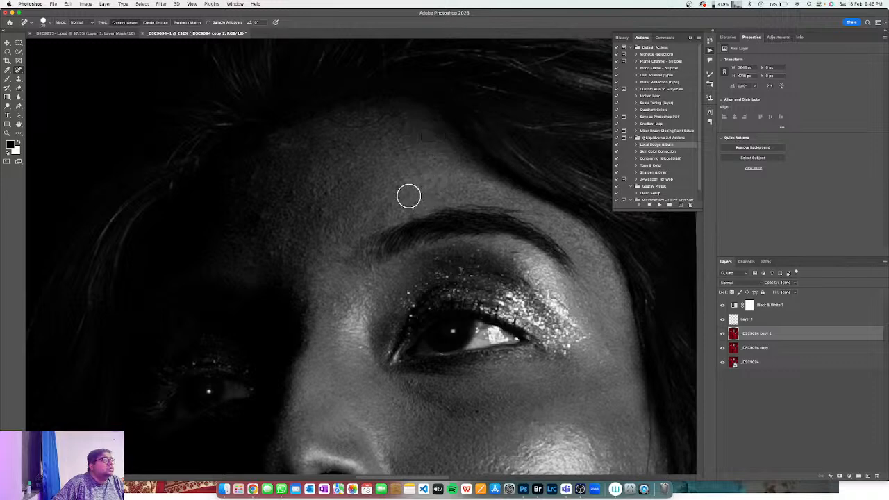
left_click(440, 176)
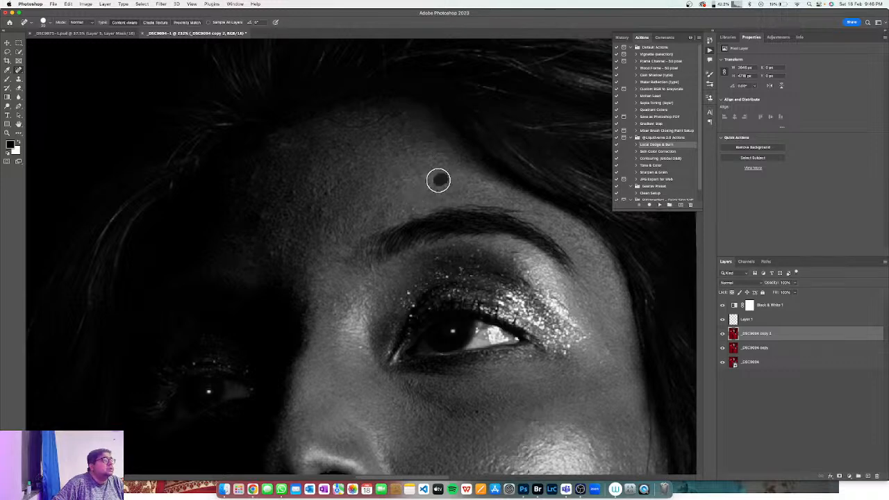
left_click(430, 175)
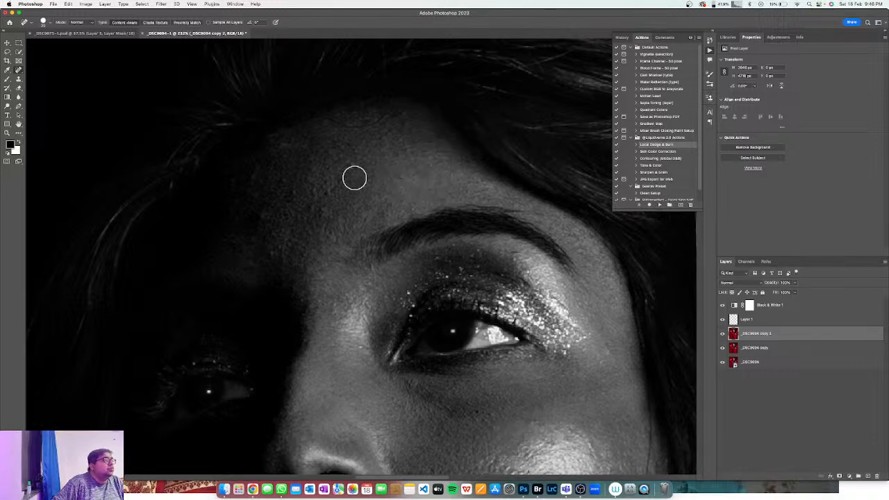
left_click(309, 193)
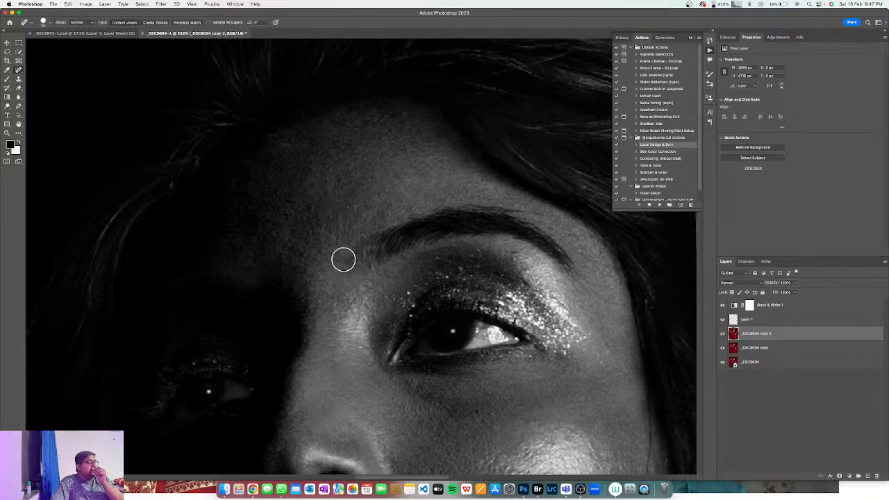
Clean up the fine stray hairs and marks along the upper forehead hairline with a smaller Spot Healing Brush
key("bracketleft")
key("bracketleft")
key("bracketleft")
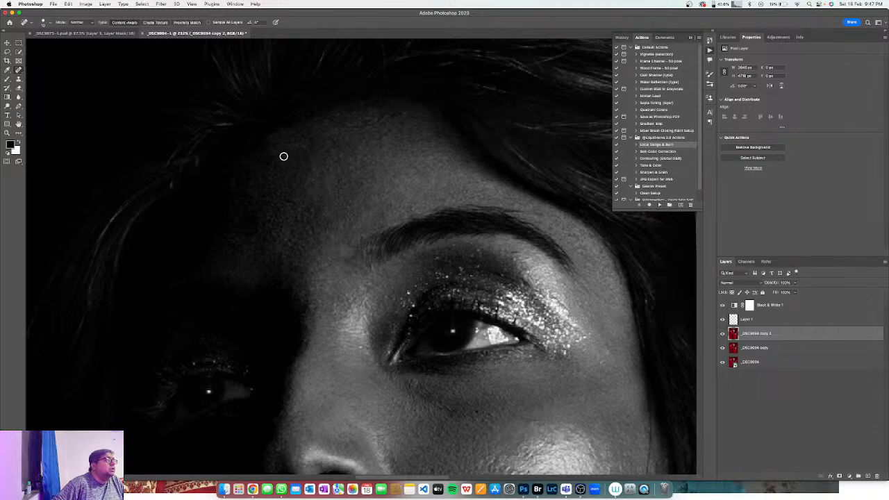
mouse_move(327, 115)
left_mouse_down()
mouse_move(373, 123)
mouse_move(389, 102)
left_mouse_up()
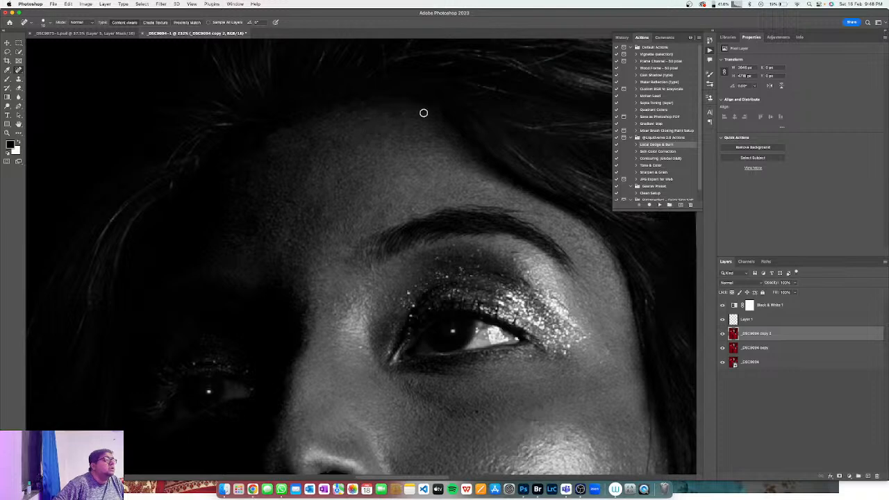
Examine the cheek, mouth area, chin, neck and forehead for remaining blemishes and stray hairs
scroll(575, 371, "down", 10)
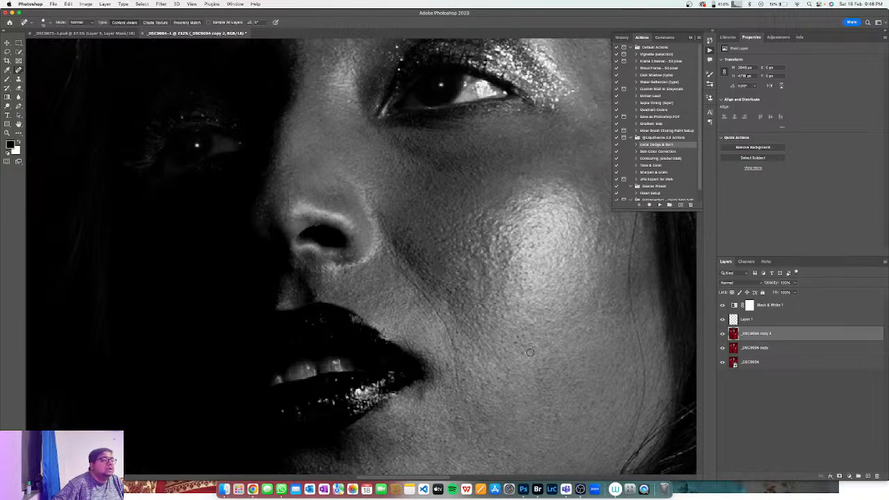
scroll(480, 361, "down", 5)
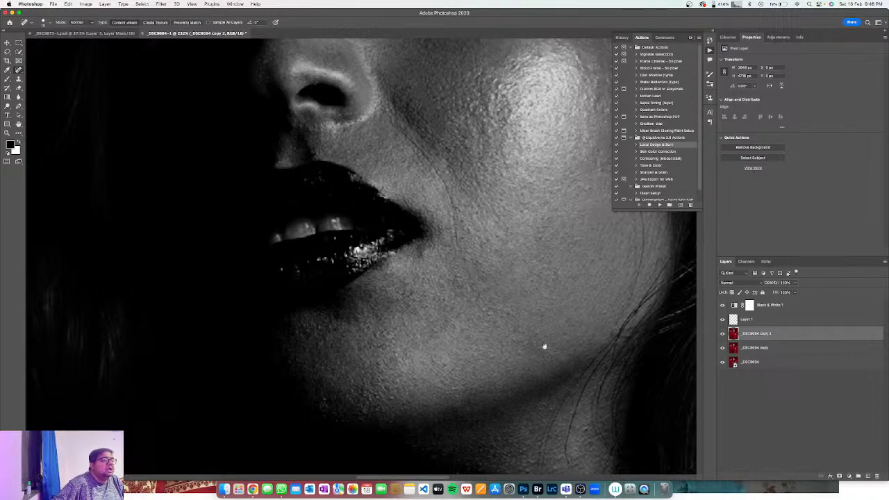
scroll(545, 343, "down", 6)
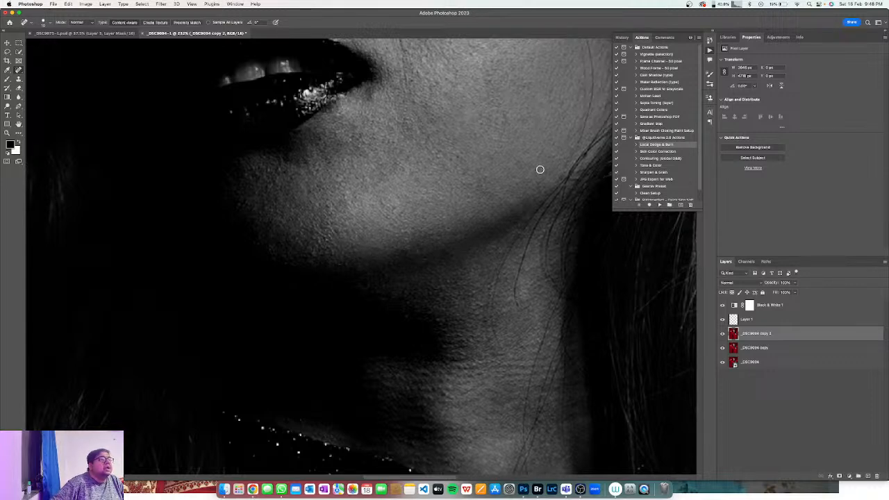
scroll(406, 169, "up", 5)
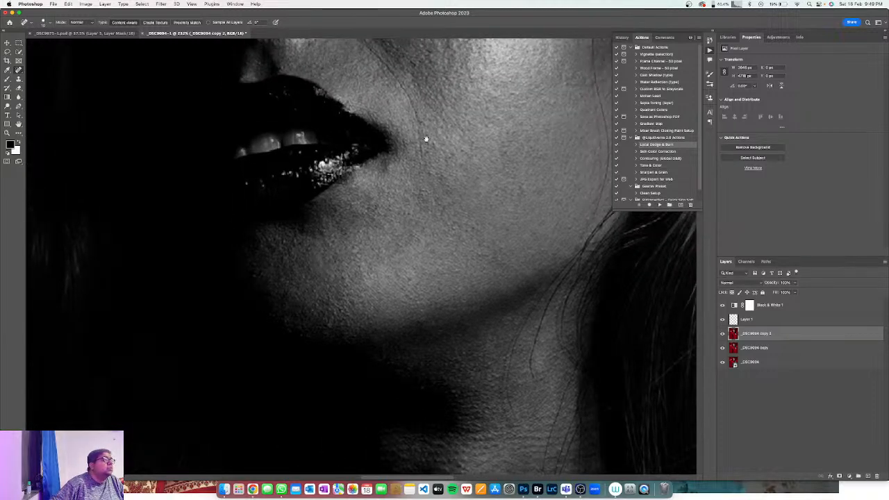
scroll(426, 127, "up", 6)
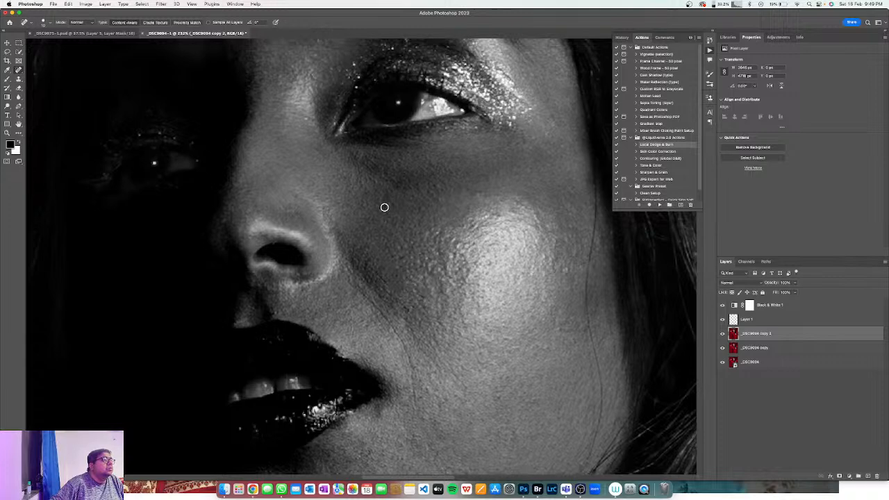
left_click_drag(456, 149, 478, 336)
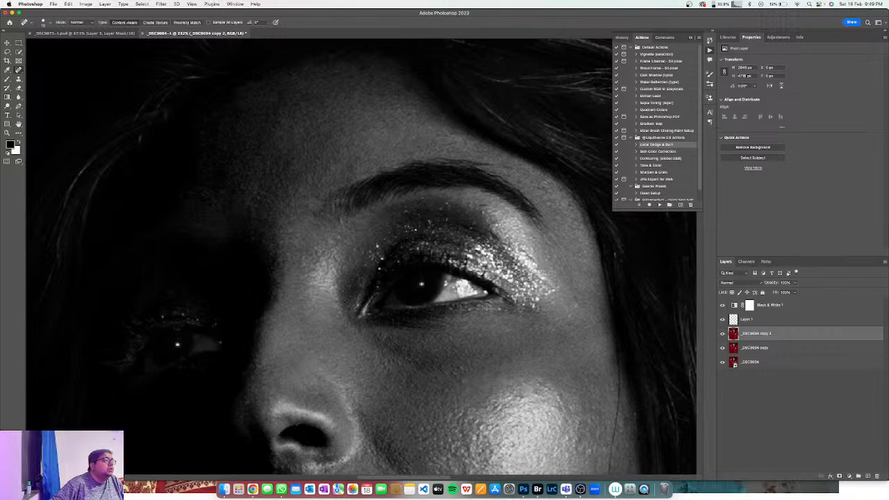
scroll(413, 395, "down", 15)
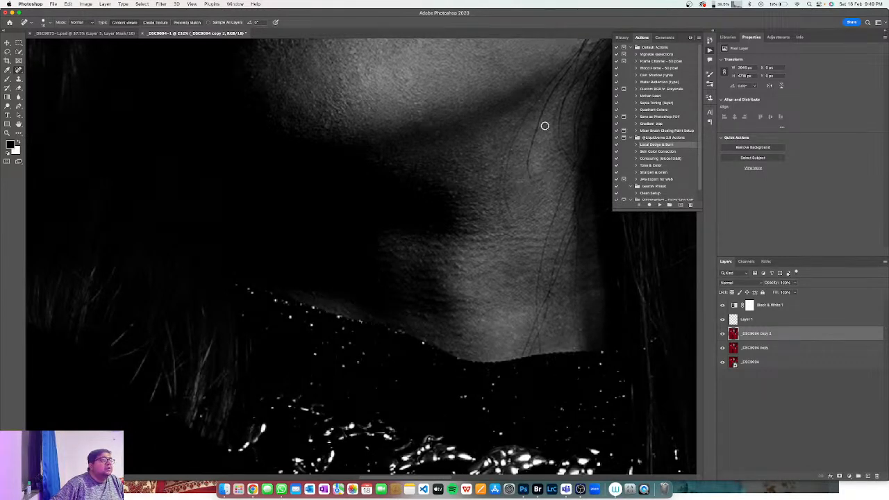
scroll(497, 208, "up", 8)
scroll(495, 230, "up", 5)
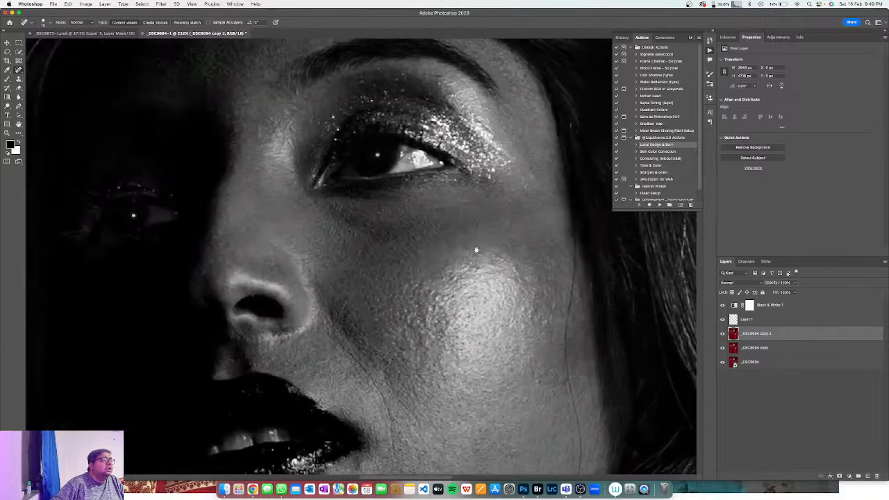
scroll(514, 226, "left", 1)
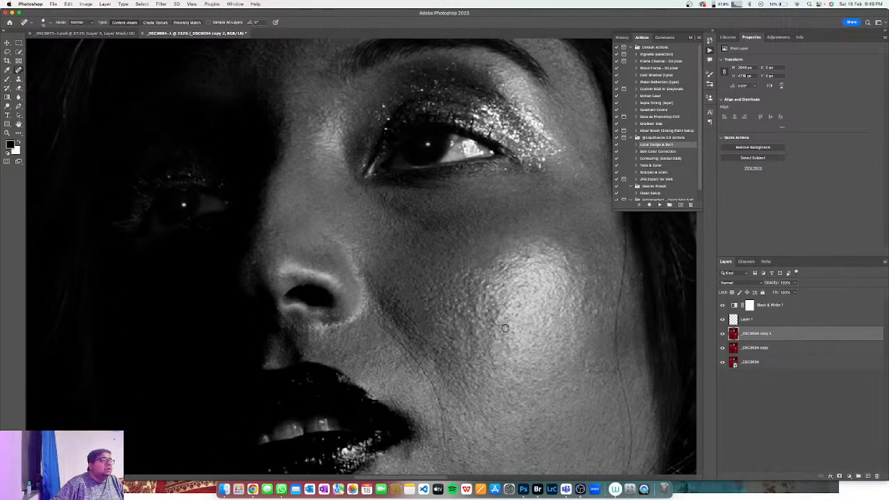
Hide the Black & White 1 adjustment and compare the whole image with and without the _DSC9094 copy 2 layer
key("z")
right_click(587, 375)
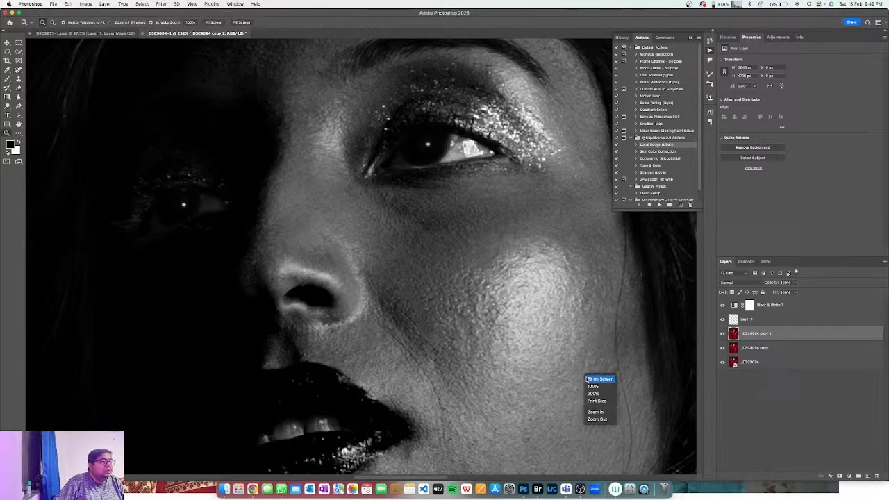
left_click(589, 378)
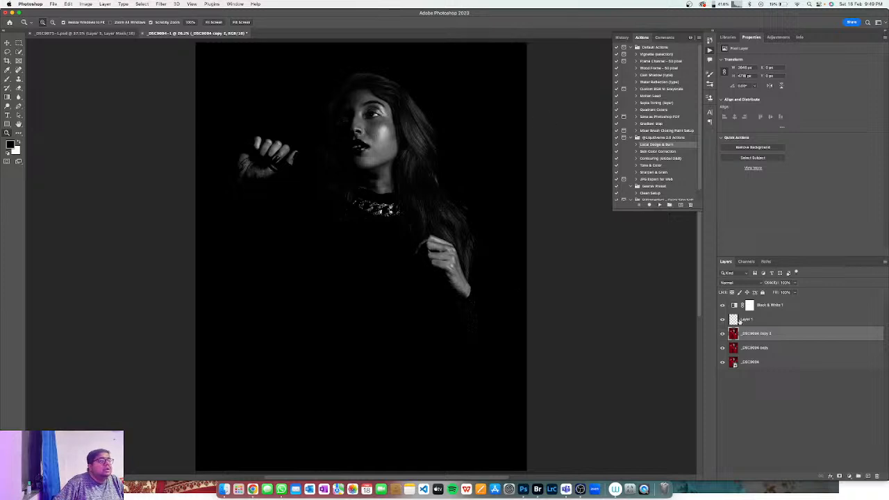
left_click(722, 306)
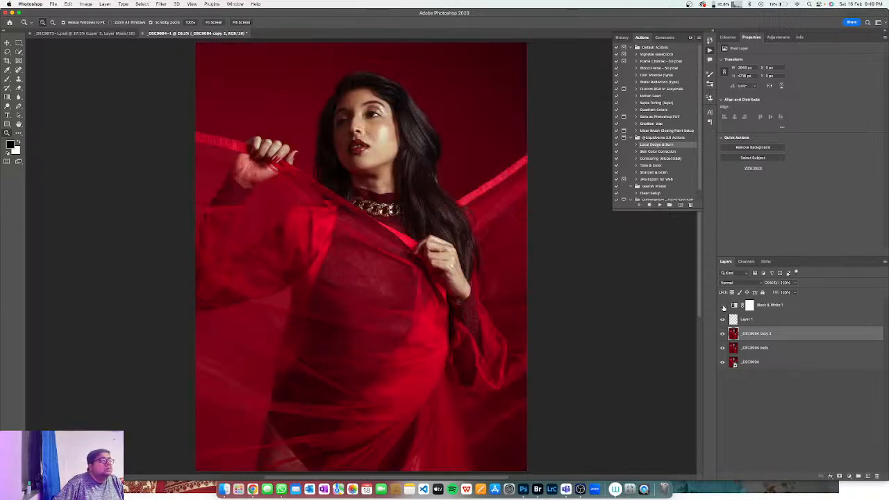
left_click(722, 334)
left_click(722, 334)
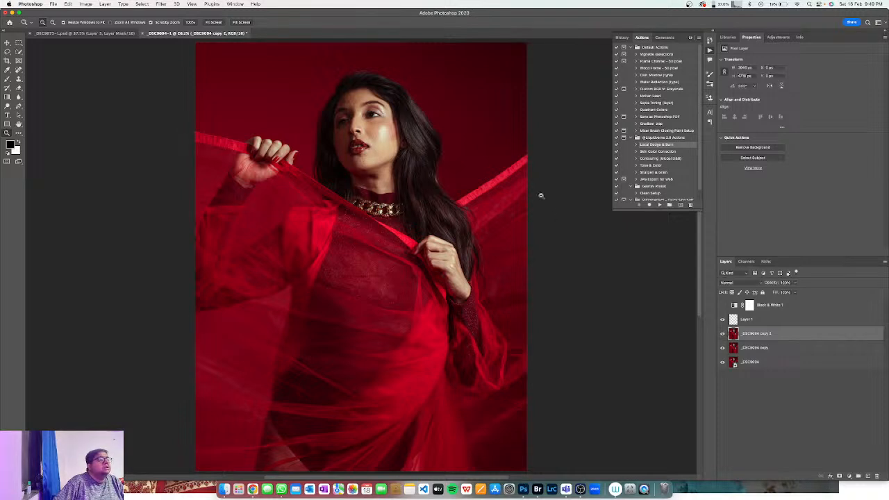
Stamp all visible layers into the empty Layer 1
left_click(774, 321)
key("super+alt+shift+e")
Try converting Layer 1 to a smart object, and undo the conversion
right_click(774, 321)
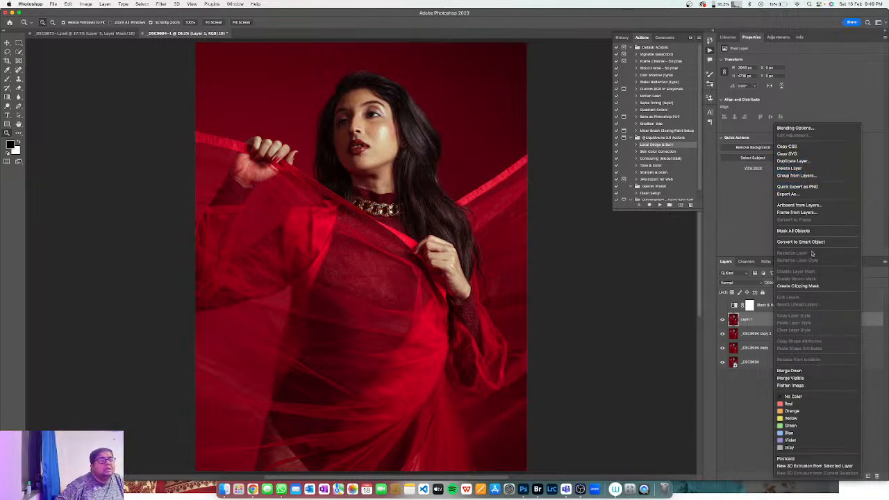
left_click(809, 242)
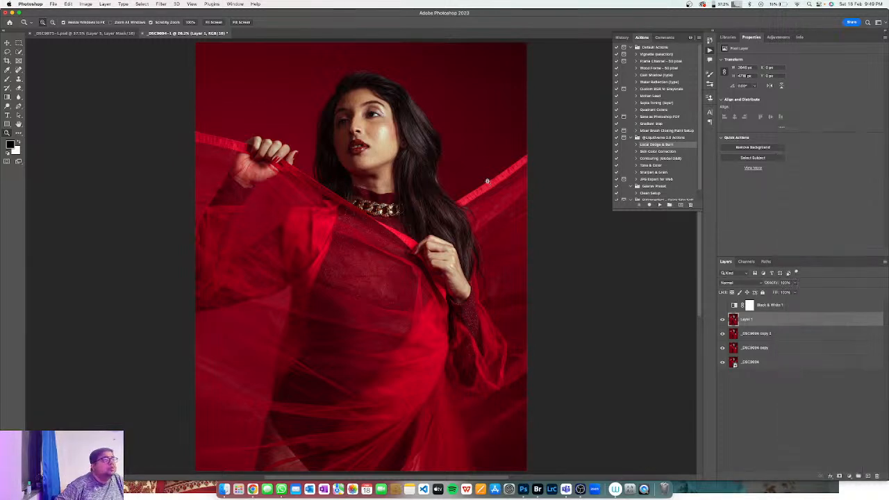
left_click(162, 4)
mouse_move(177, 4)
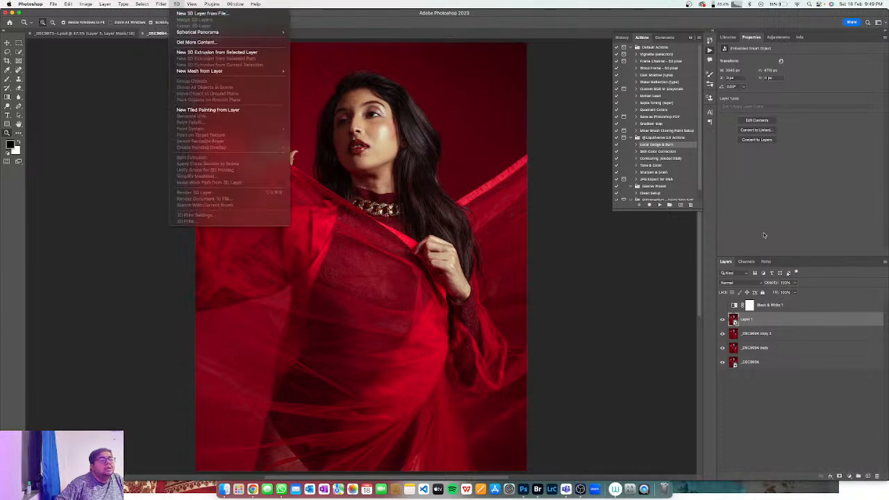
left_click(786, 323)
key("super+z")
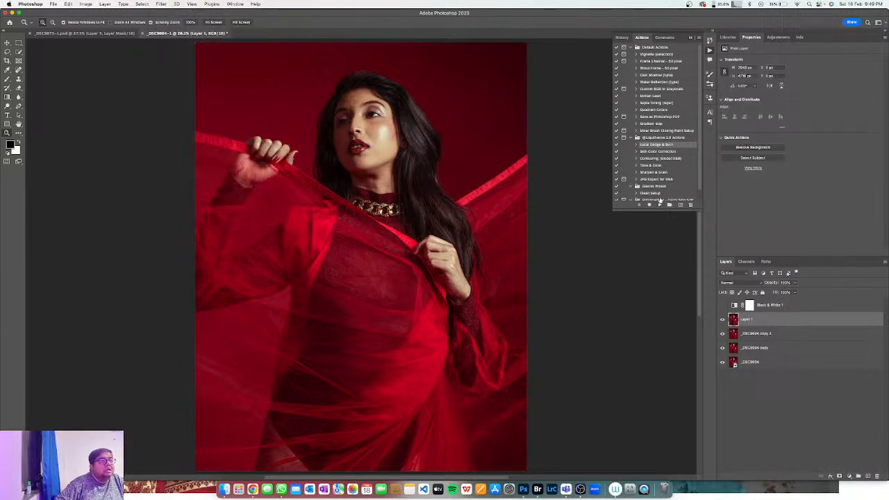
Run the Local Dodge & Burn action above Layer 1 and expand the resulting Local D&B group
left_click(660, 205)
left_click(723, 317)
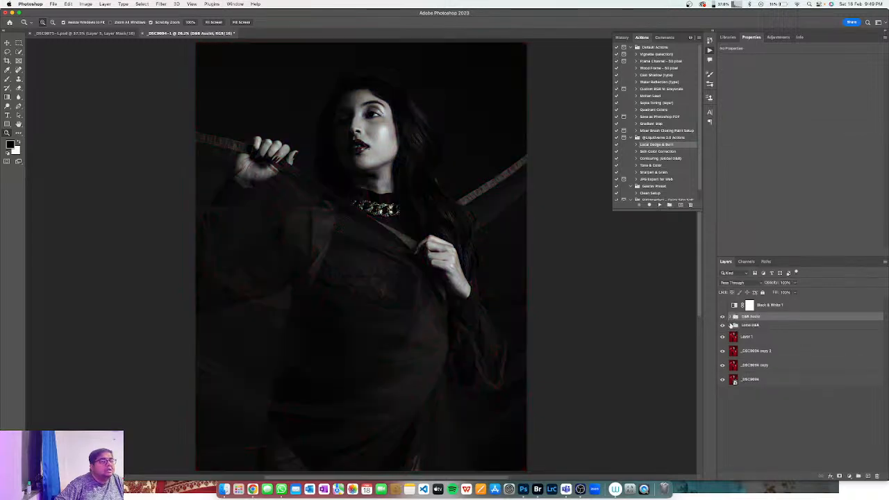
left_click(730, 325)
Even out the facial skin tones by brushing white at 1% flow on the Local Dodge mask, and switch to the Local Burn mask
left_click(758, 357)
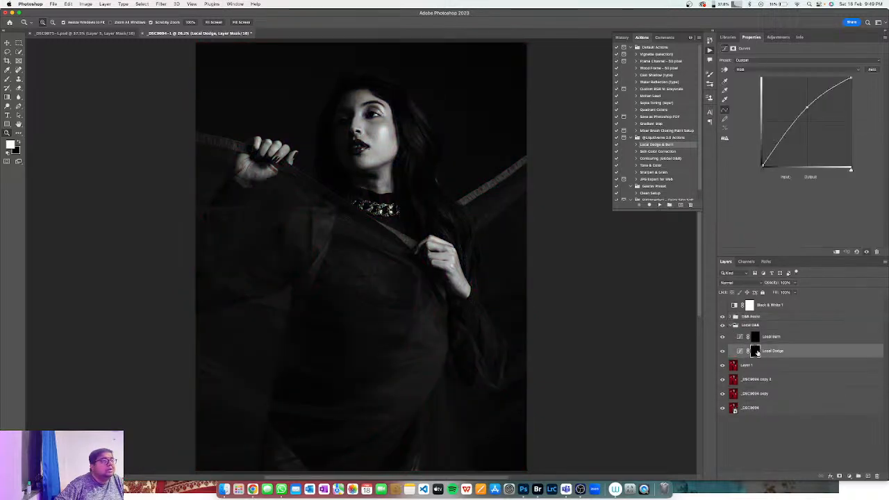
left_click(756, 353)
left_click_drag(352, 136, 390, 295)
left_click(354, 147)
key("b")
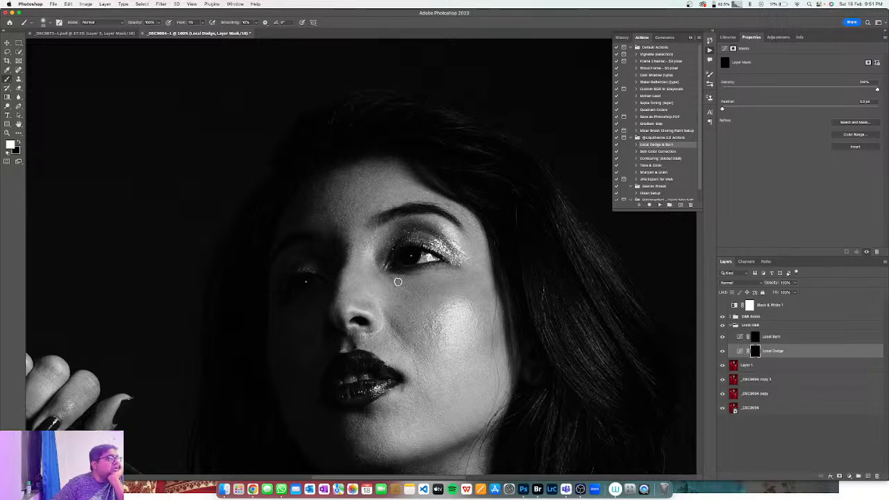
left_click(757, 339)
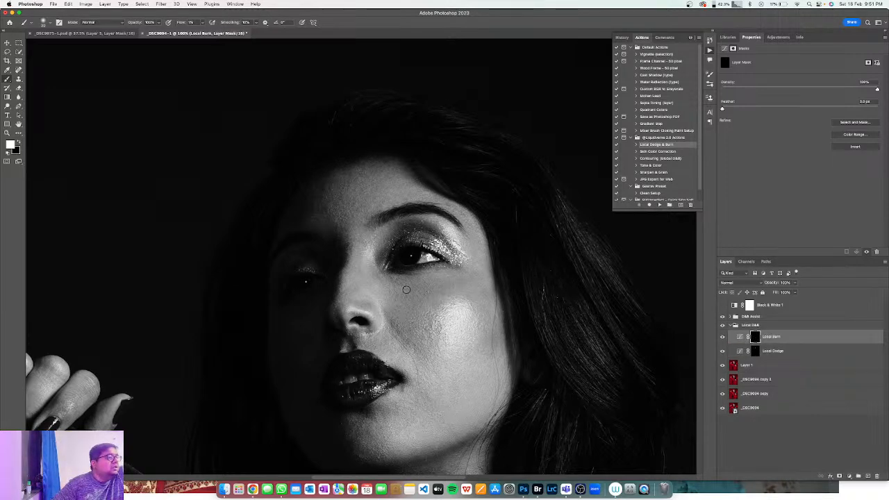
Dodge small dark patches on the forehead and around the bright eye on the Local Dodge mask with a smaller brush
left_click(755, 352)
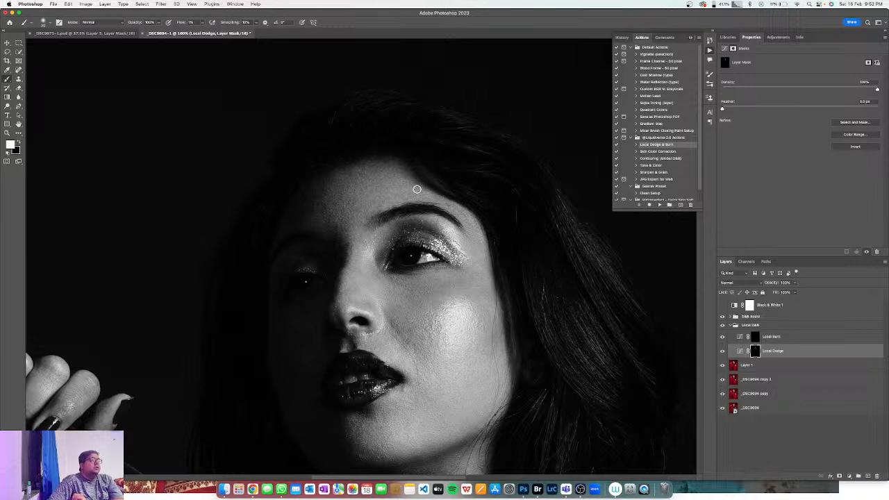
key("z")
left_click(366, 189)
left_click_drag(366, 189, 410, 236)
key("b")
key("bracketleft")
key("bracketleft")
key("bracketleft")
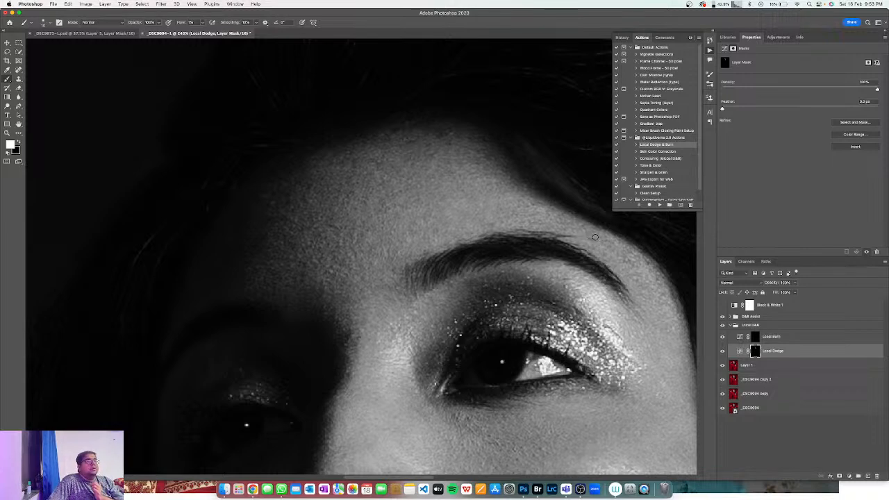
Lighten the darker skin under the eye and on the cheek on the Local Dodge mask with a larger brush
key("]")
key("]")
key("]")
key("]")
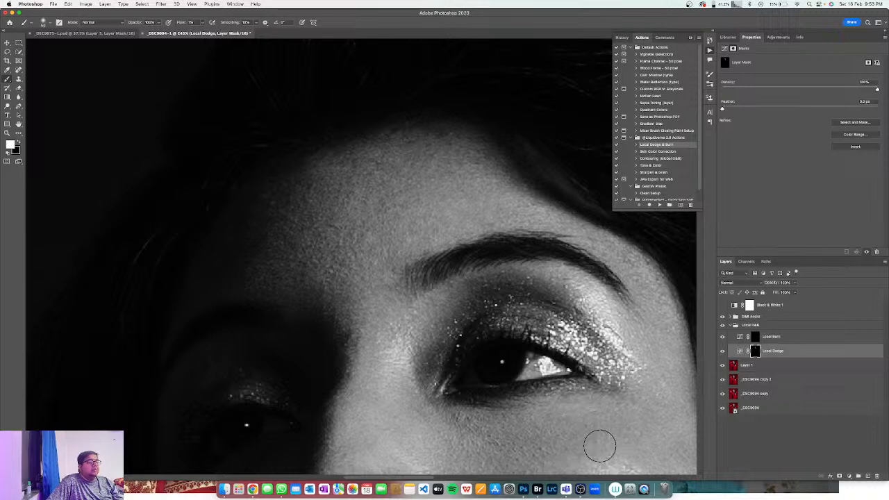
scroll(498, 442, "down", 5)
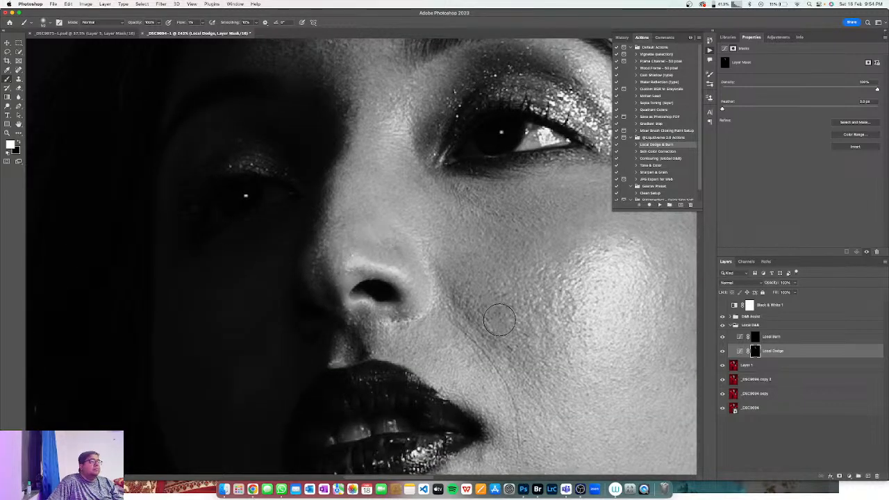
Dodge the uneven skin on the raised hand holding the fabric, using the Brush on the Local Dodge mask
key("z")
right_click(562, 352)
left_click(573, 357)
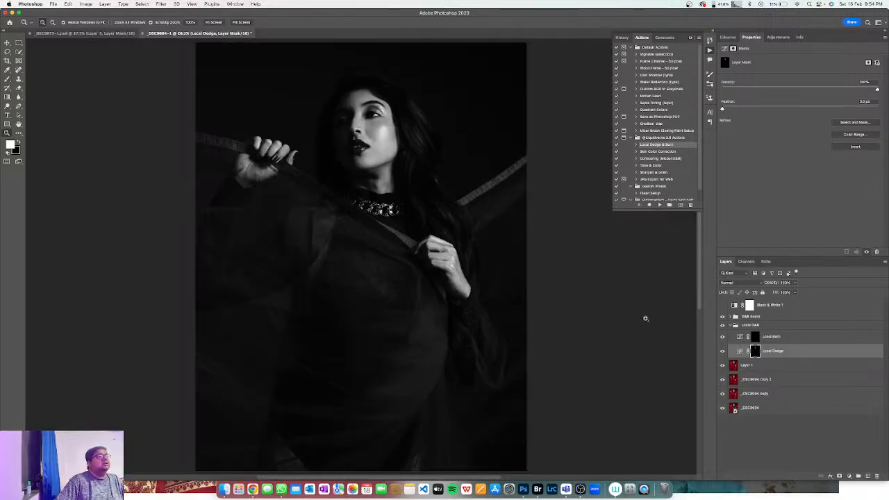
left_click_drag(264, 172, 257, 172)
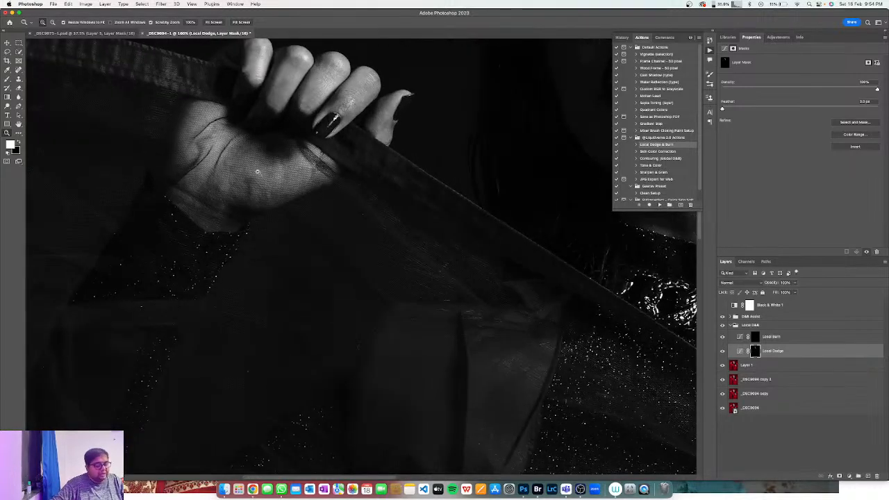
key("b")
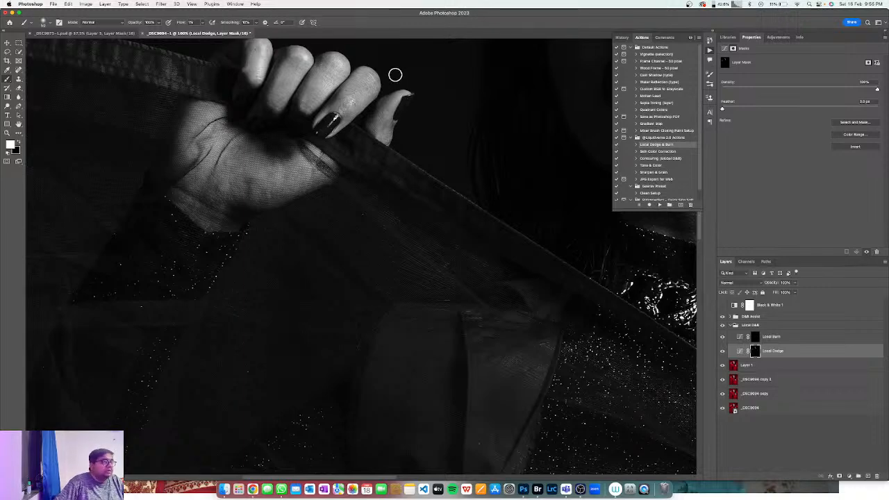
Fit the whole portrait on screen and hide the D&B Assist group to restore the colour view
key("z")
right_click(503, 146)
left_click(508, 150)
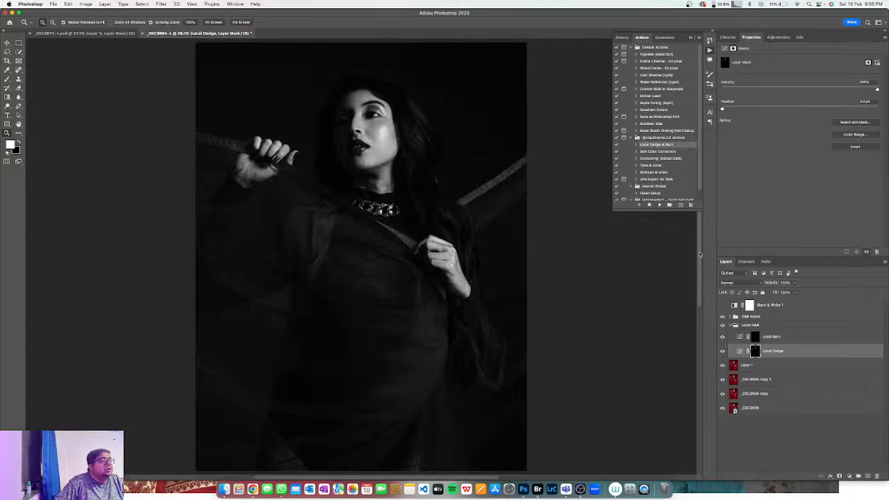
left_click_drag(372, 107, 384, 111)
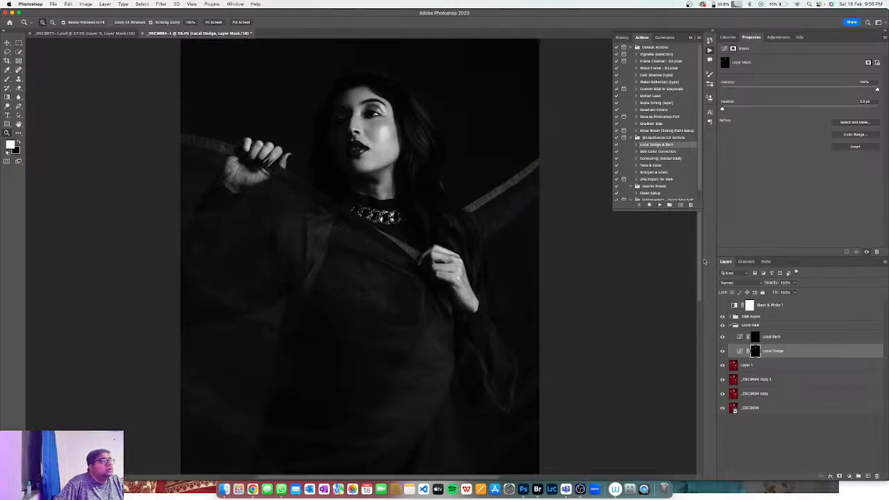
left_click(722, 317)
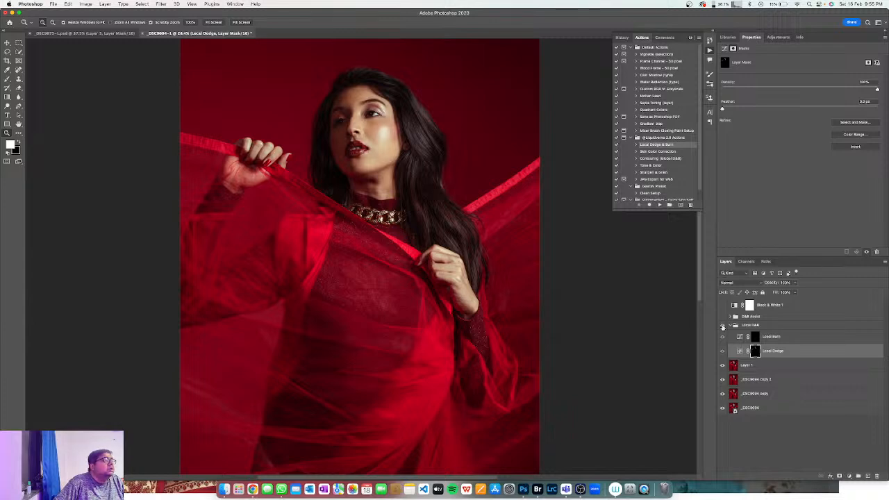
Compare the face at 100% before and after dodging by toggling the Local D&B group's visibility
left_click(359, 101)
left_click(359, 100)
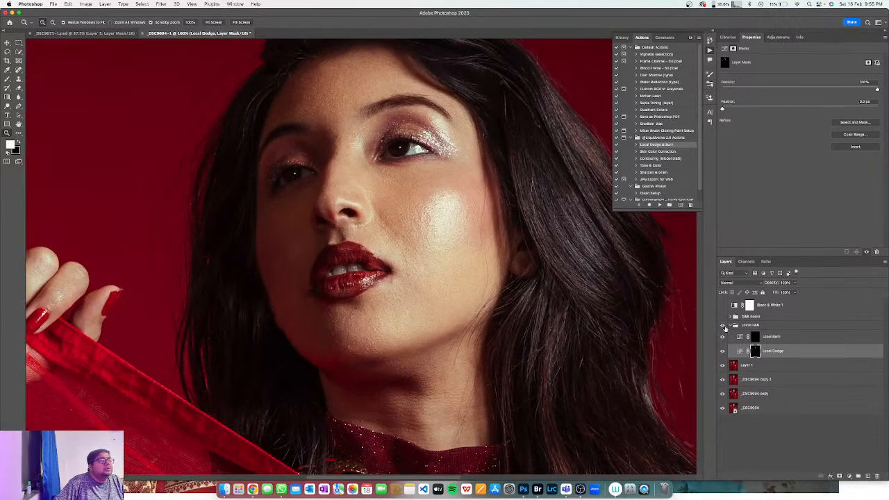
left_click(721, 326)
left_click(721, 326)
left_click(721, 325)
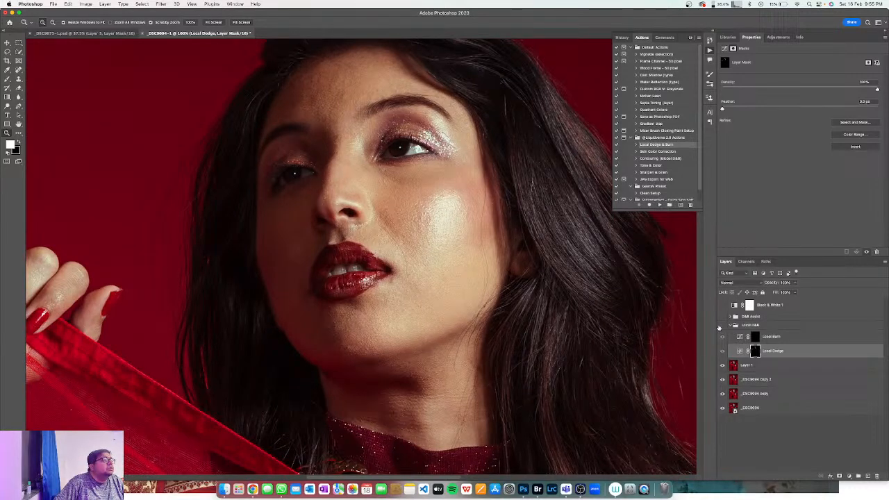
left_click(721, 326)
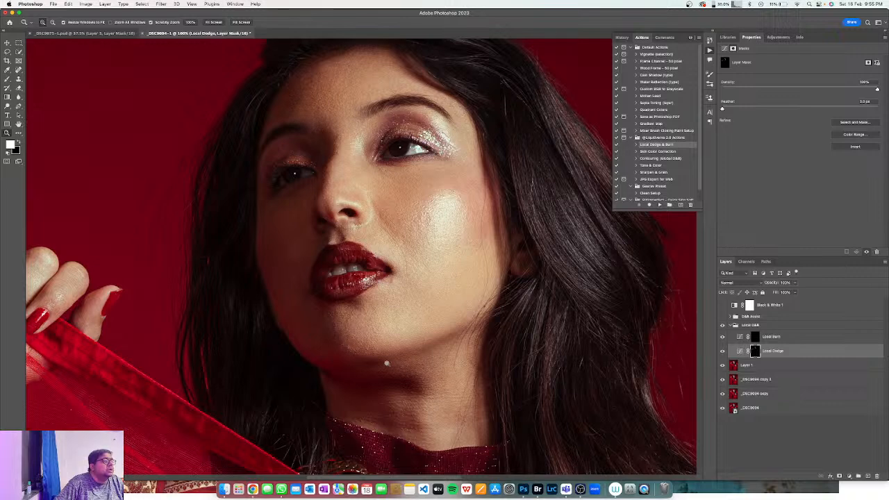
Collapse the Local D&B group and stamp all visible layers into a new layer directly above it
left_click(734, 326)
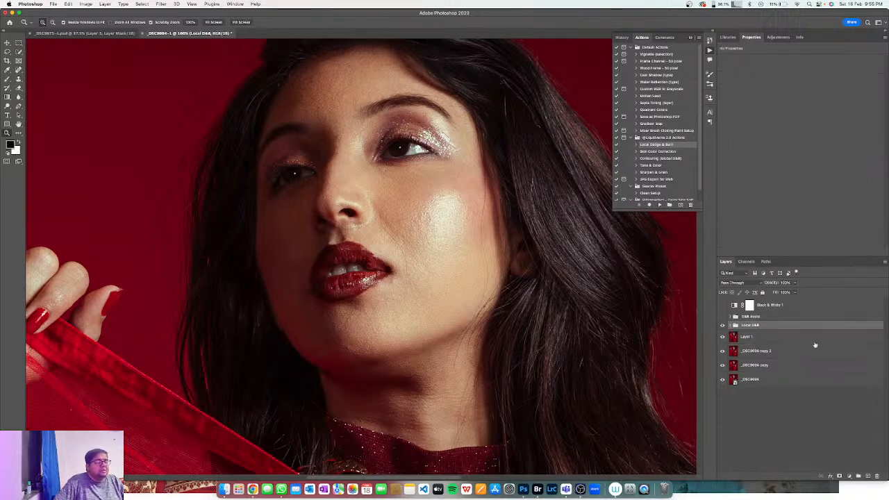
key("alt+shift+super+e")
key("j")
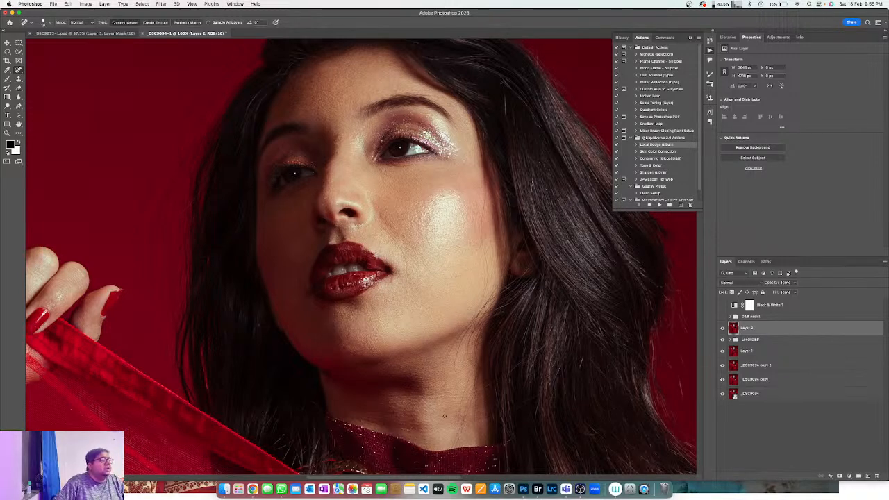
key("z")
right_click(442, 333)
left_click(452, 340)
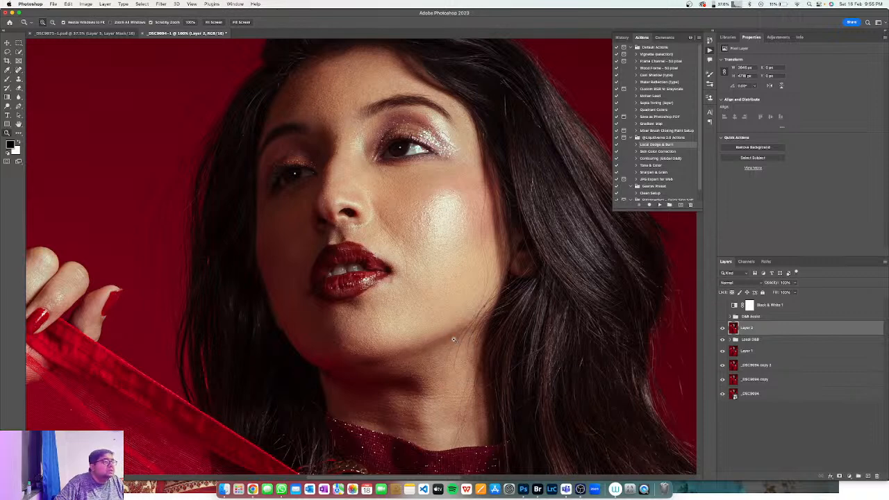
right_click(427, 291)
left_click(440, 293)
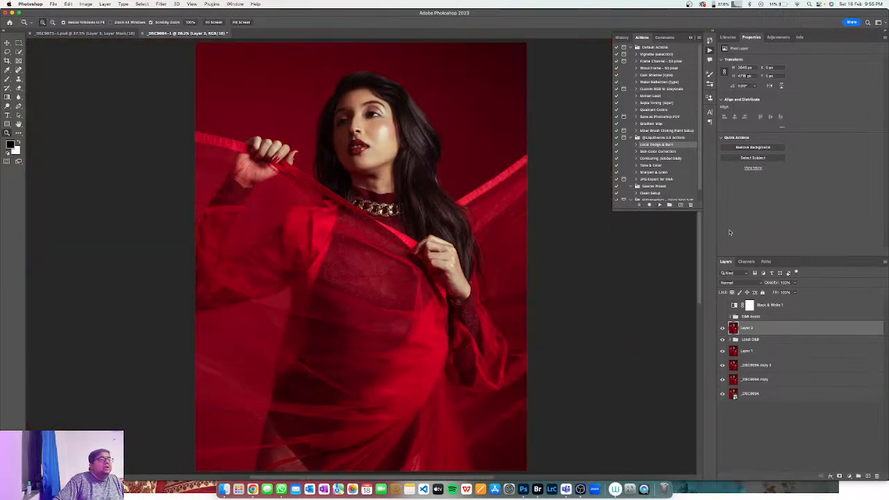
Duplicate the stamped Layer 2 and convert the copy to a smart object
key("super+j")
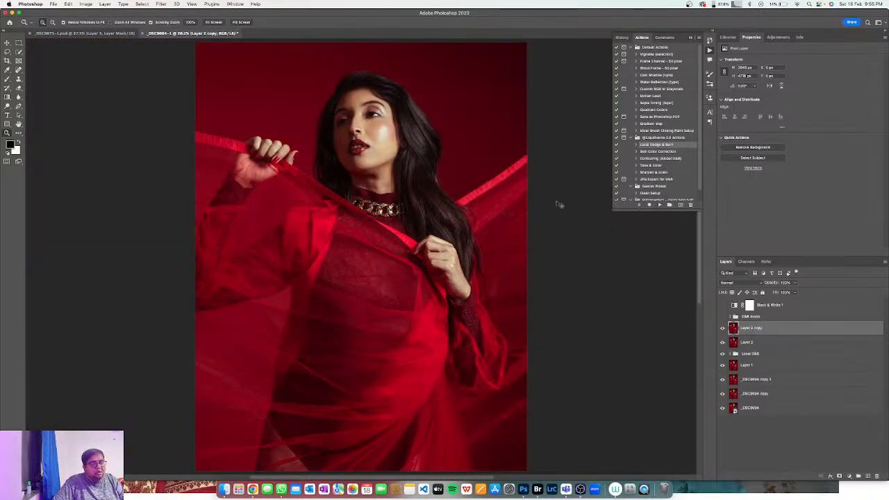
right_click(789, 328)
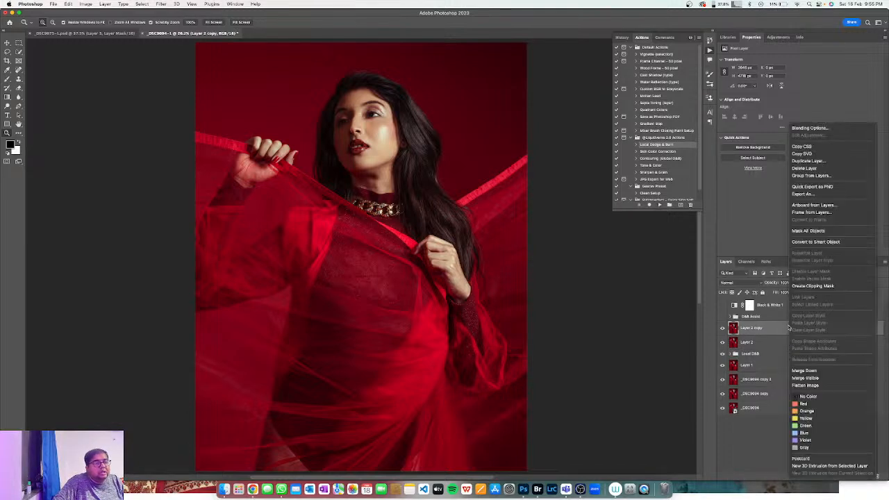
left_click(809, 242)
Apply the Skin Smoothing neural filter to Layer 2 copy as a smart filter, with blur 0 and smoothness about -30
left_click(142, 4)
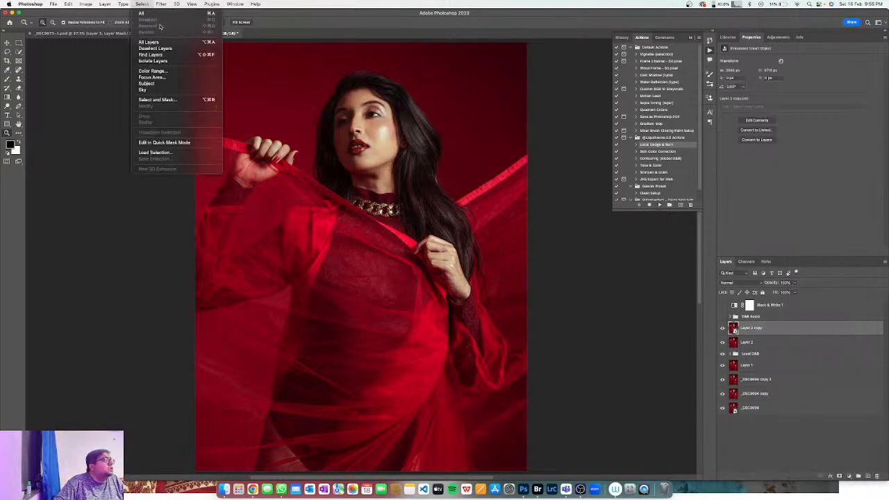
mouse_move(163, 6)
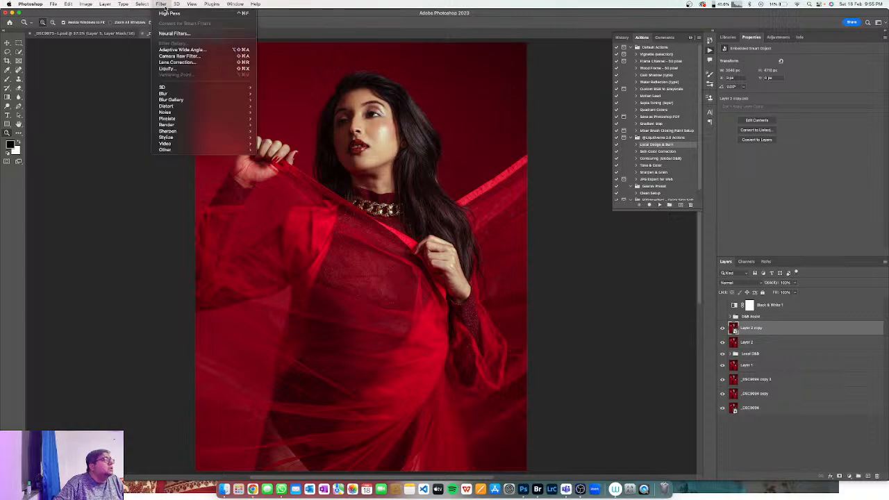
left_click(174, 34)
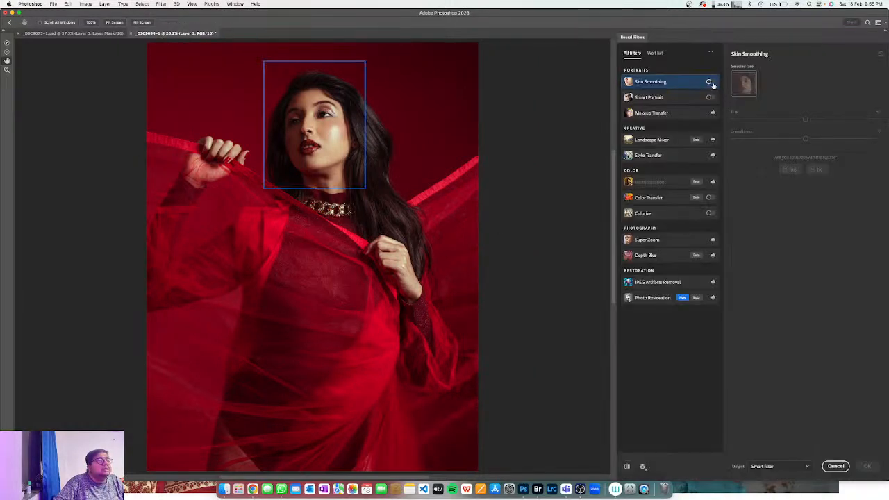
left_click(709, 82)
left_click_drag(805, 138, 757, 139)
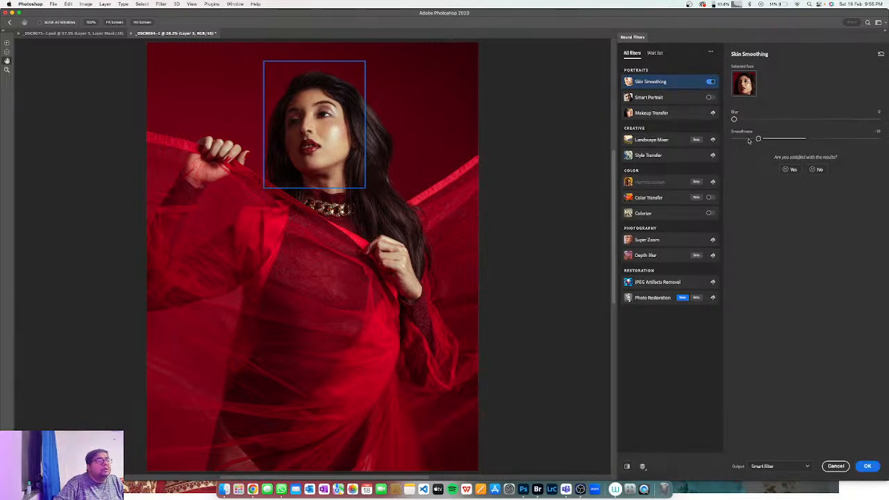
left_click(867, 466)
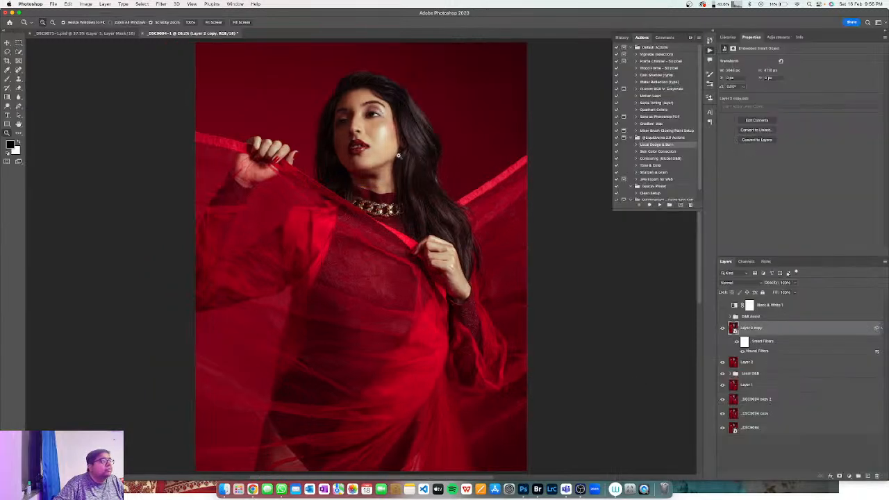
Compare the face at 100% with and without skin smoothing by toggling Layer 2 copy's visibility
left_click(380, 123)
left_click(380, 123)
left_click(379, 123)
left_click(377, 125)
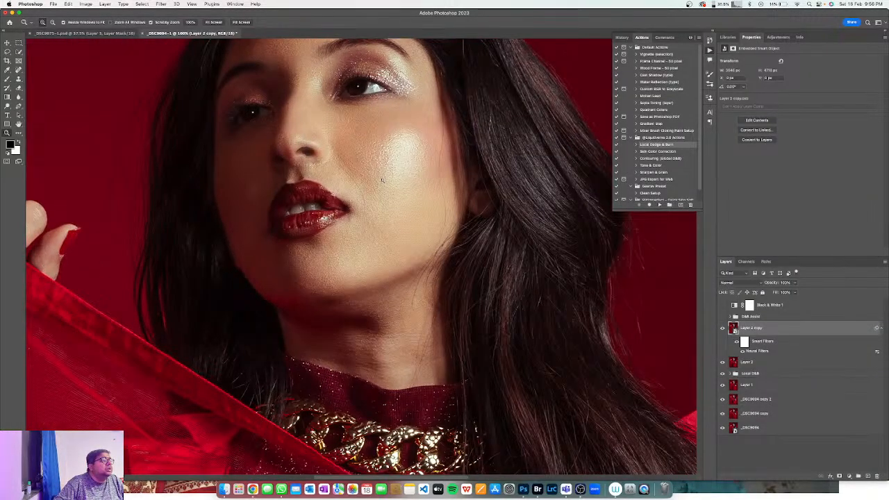
left_click(722, 329)
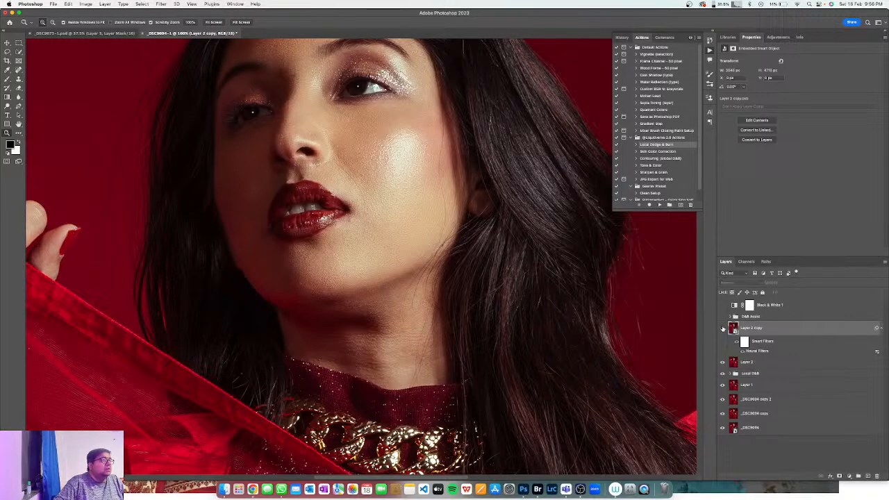
left_click(723, 329)
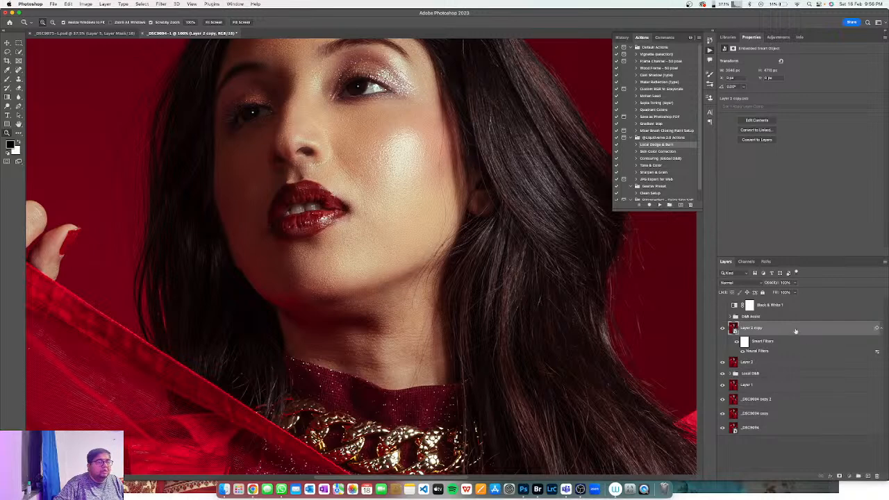
left_click_drag(477, 294, 486, 383)
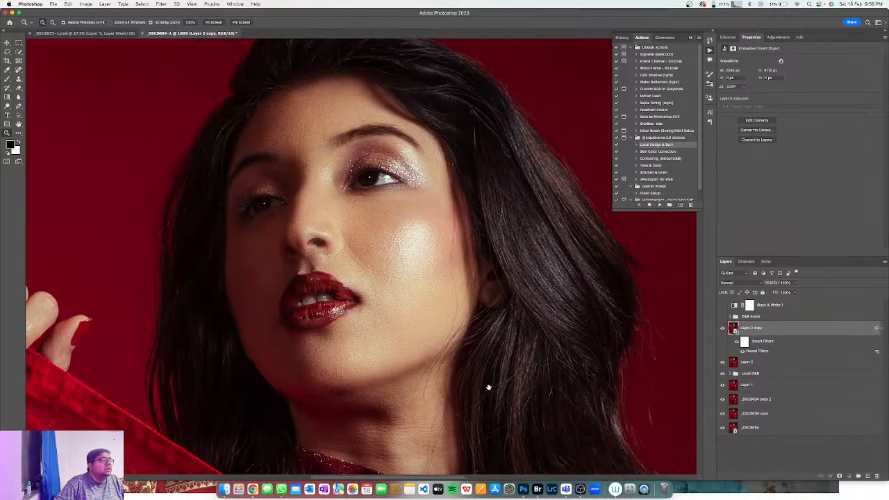
Add a white layer mask to Layer 2 copy and set the Brush to black at 100% flow
left_click(839, 477)
key("b")
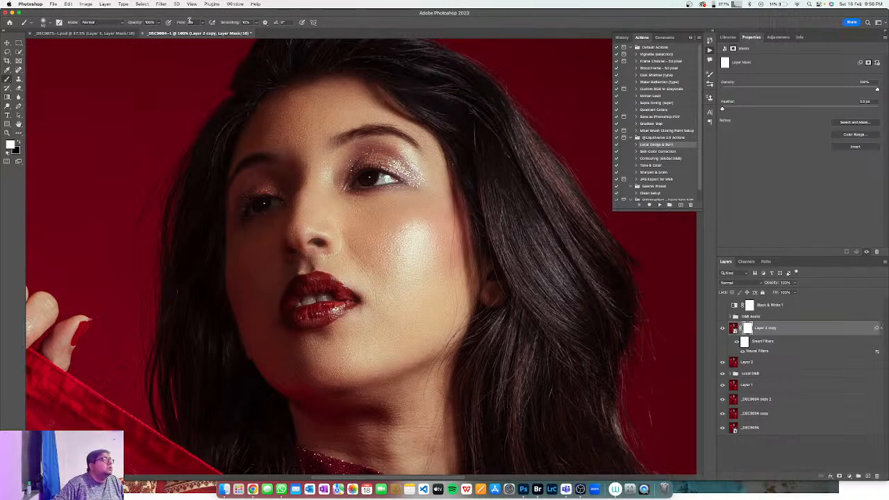
key("x")
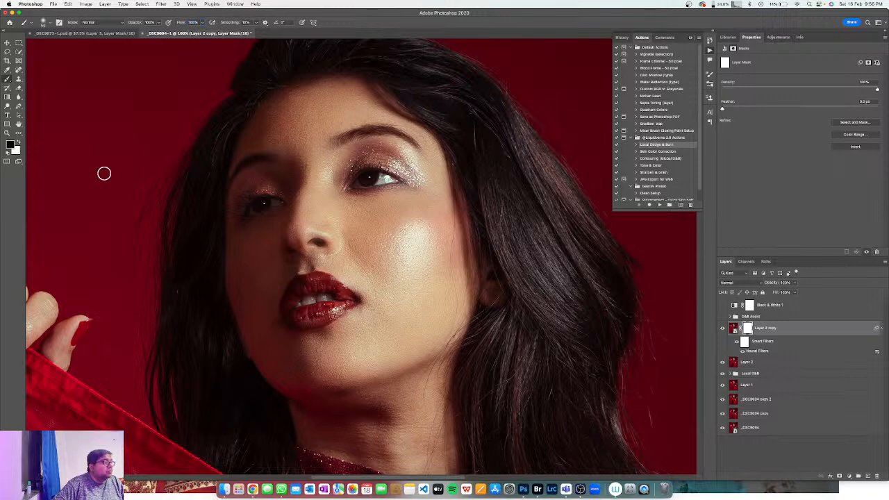
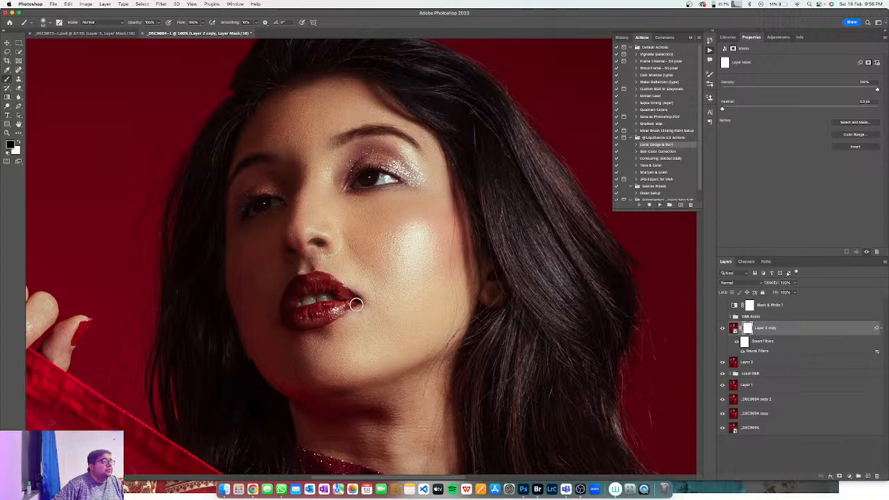
Add a Curves adjustment above Layer 2 copy and brighten the midtones with a point at about input 124, output 161
left_click(848, 476)
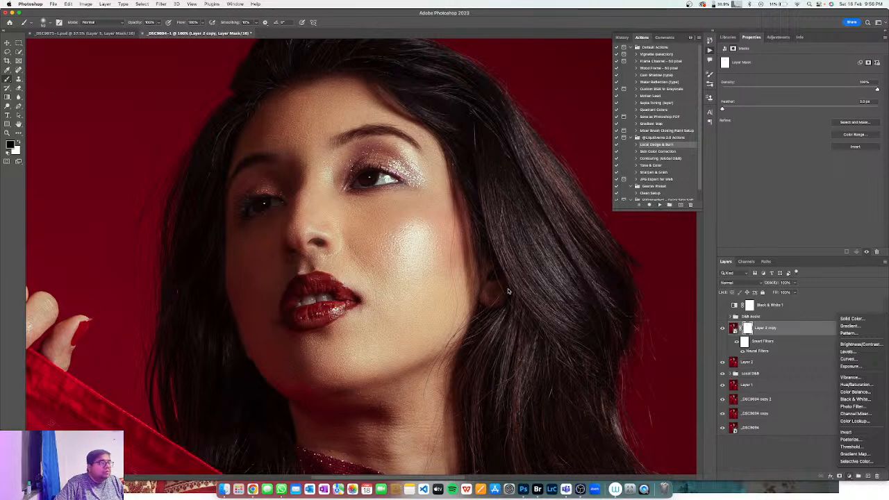
key("Escape")
key("z")
right_click(544, 287)
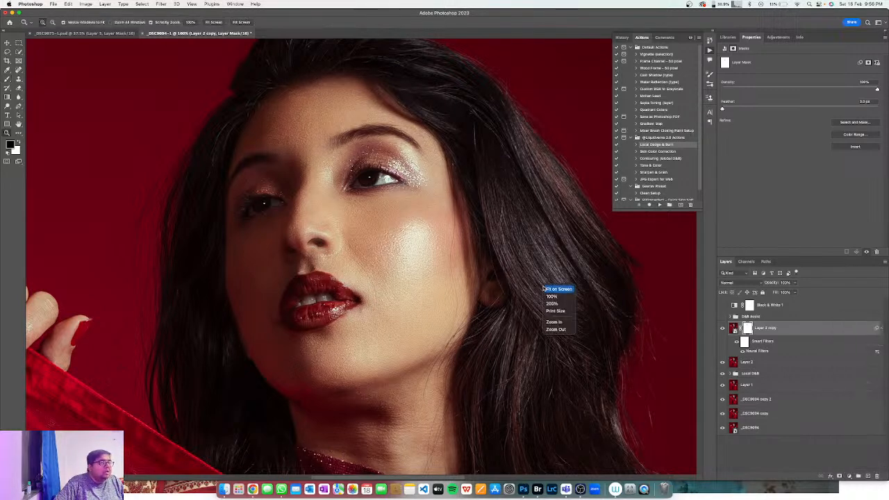
left_click(557, 289)
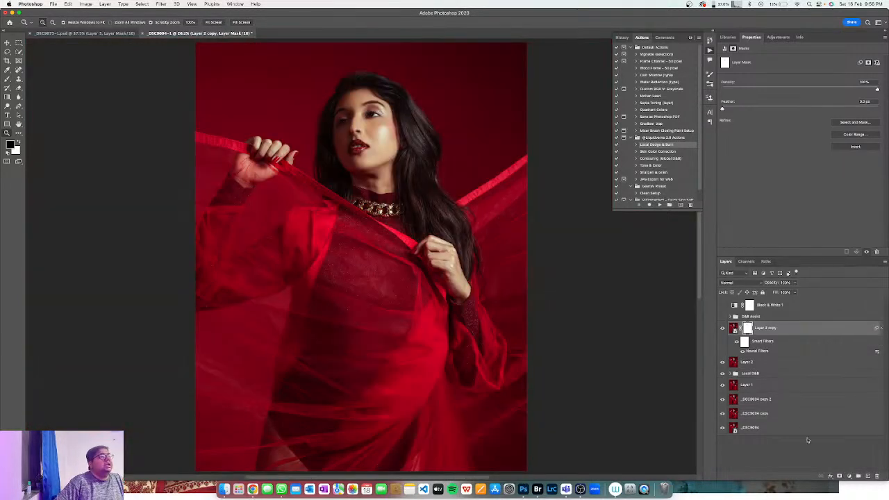
left_click(849, 476)
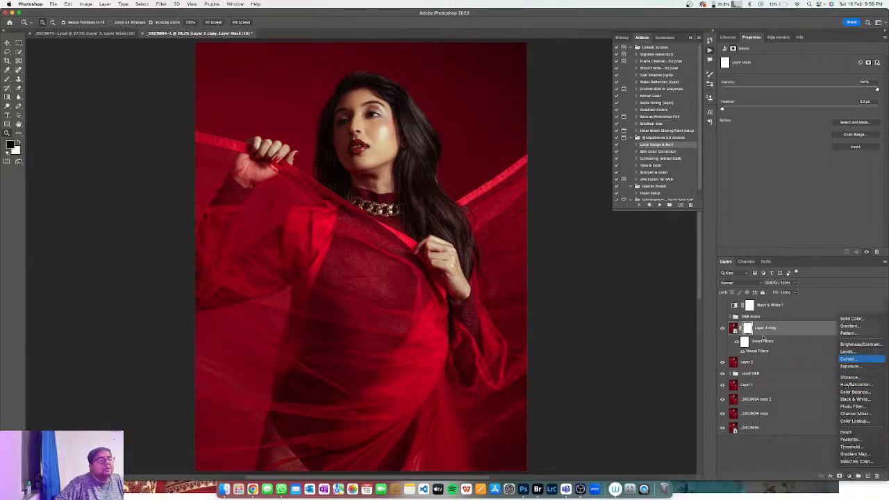
left_click(847, 358)
left_click_drag(807, 119, 805, 109)
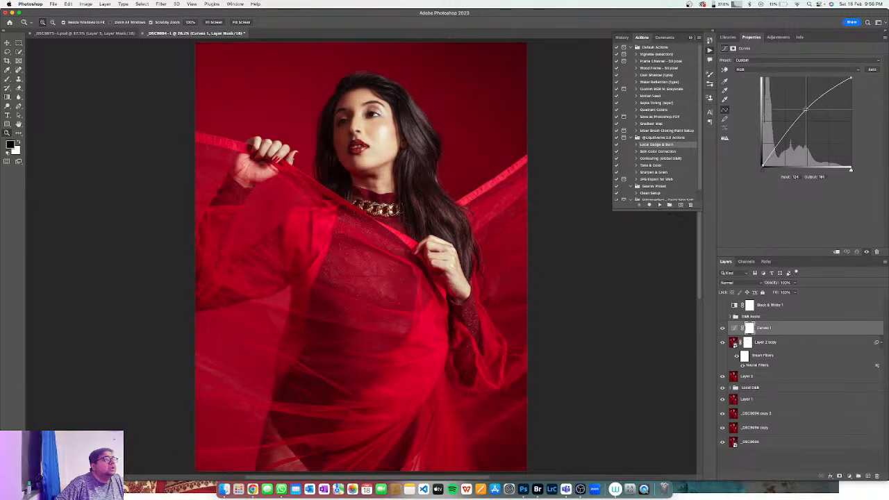
Keep the Curves 1 brightening out of the shadows using Blend If, raising the underlying layer's dark slider to about 48 and splitting it
double_click(794, 327)
left_click_drag(605, 247, 620, 246)
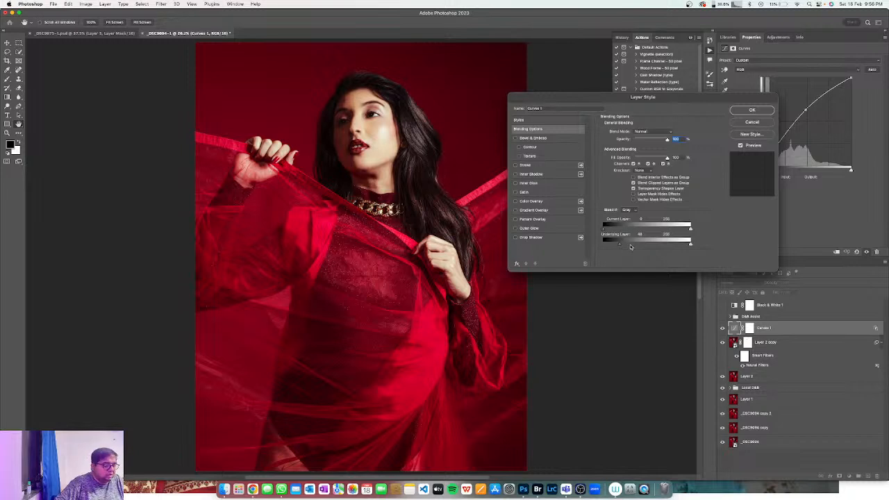
key("alt")
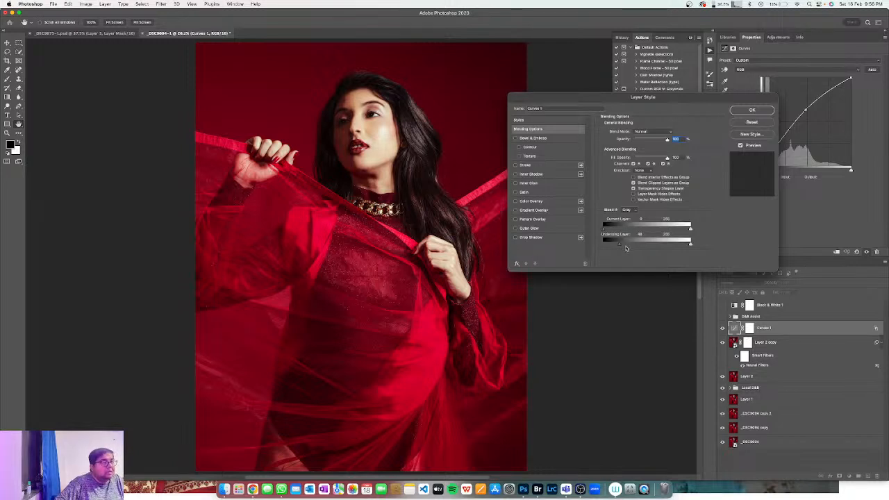
left_click_drag(622, 246, 611, 245)
left_click(750, 111)
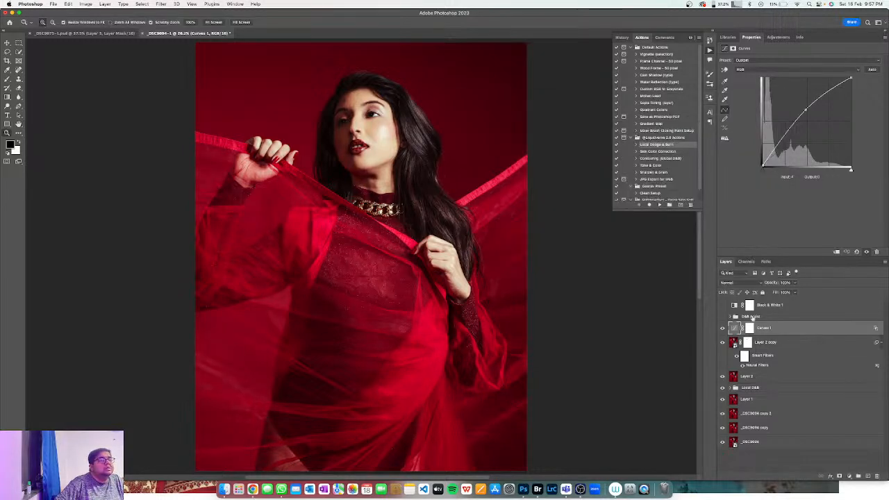
Invert the Curves 1 layer mask to black and switch to a white Brush for painting on it
left_click(749, 328)
key("super+i")
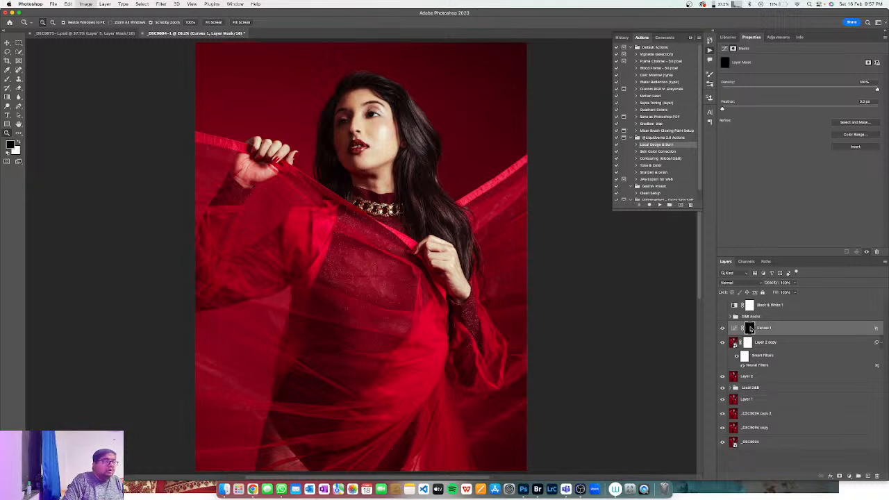
key("b")
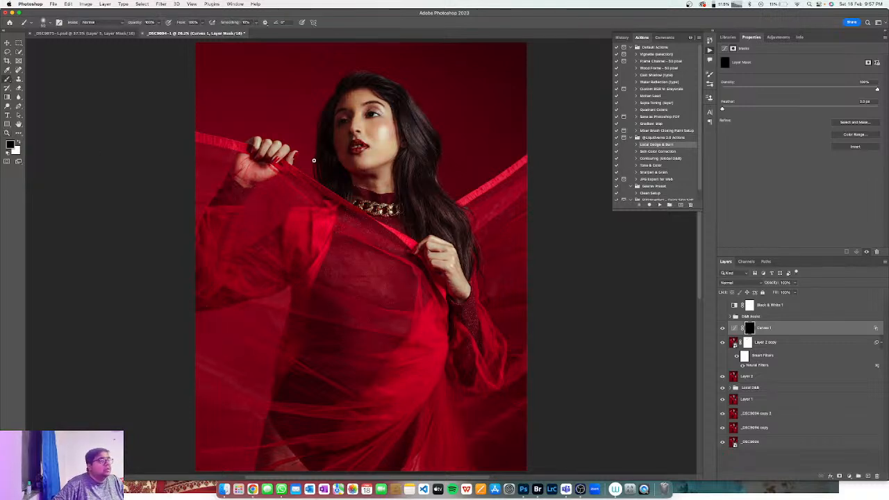
key("x")
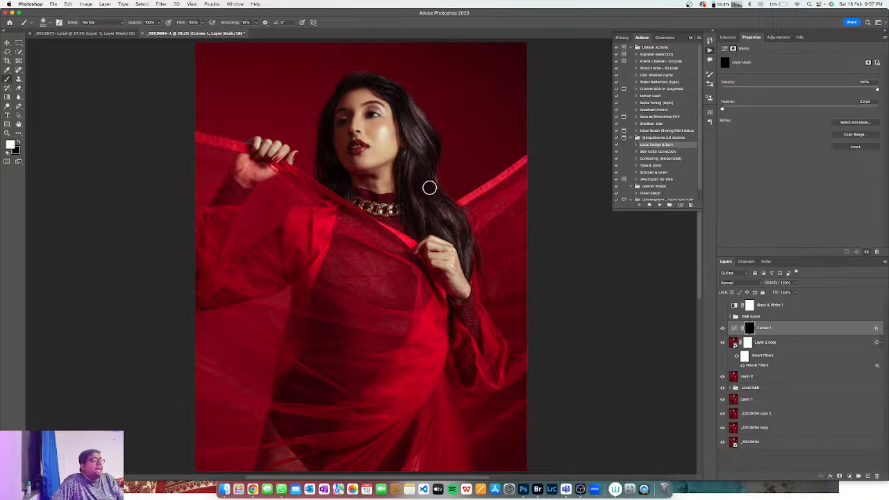
Paint the Curves 1 brightening into the long hair beside the face through its mask, and compare the layer hidden and shown
key("x")
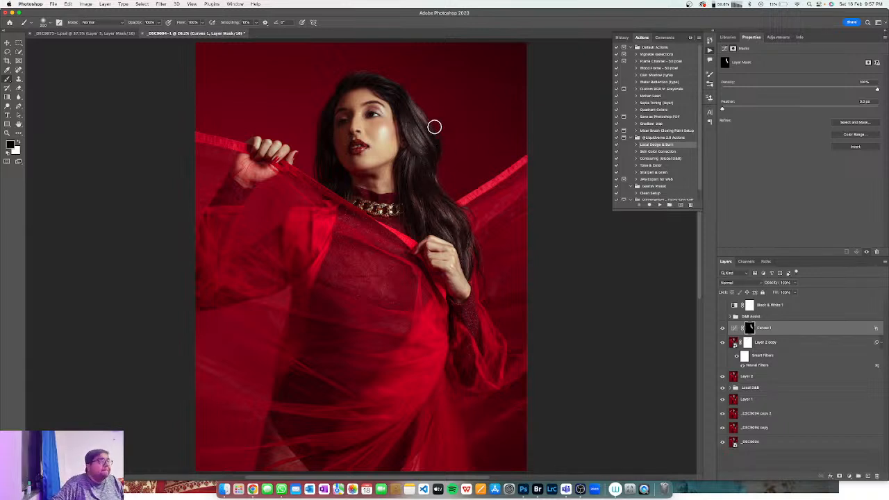
key("x")
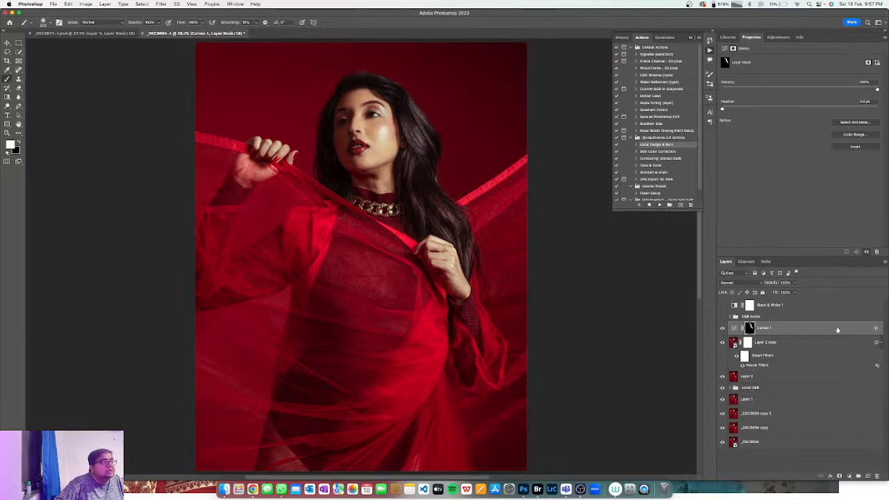
left_click(722, 329)
left_click(722, 329)
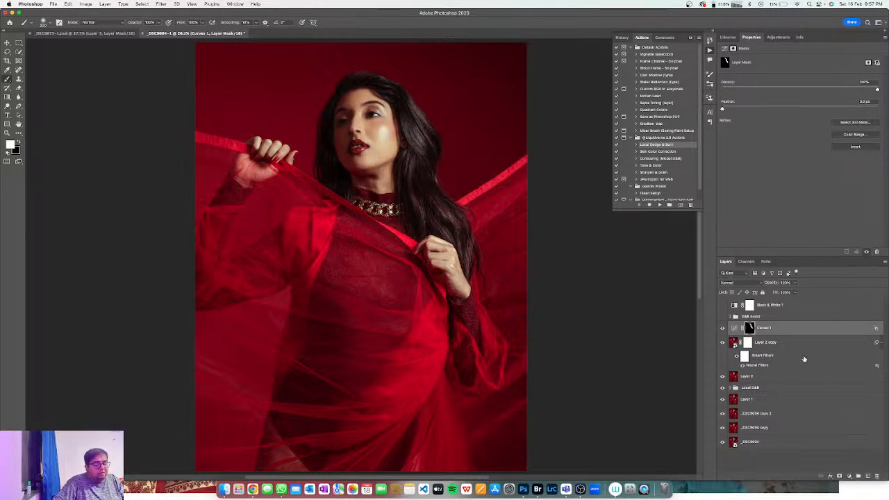
Duplicate Curves 1 with its painted mask and lower the copy's opacity to about 75%
key("super+j")
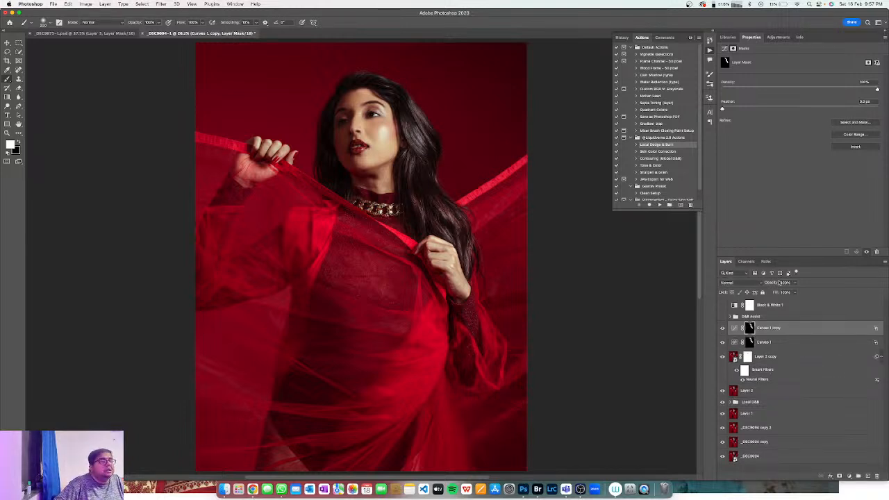
left_click_drag(773, 283, 764, 284)
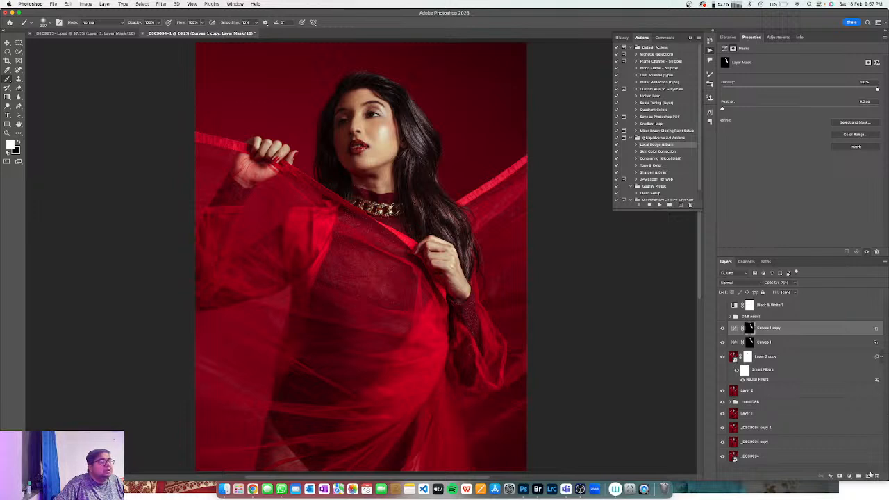
Add another Curves adjustment with a midtone point at about input 113, output 166, and invert its mask to black
left_click(843, 478)
left_click(852, 359)
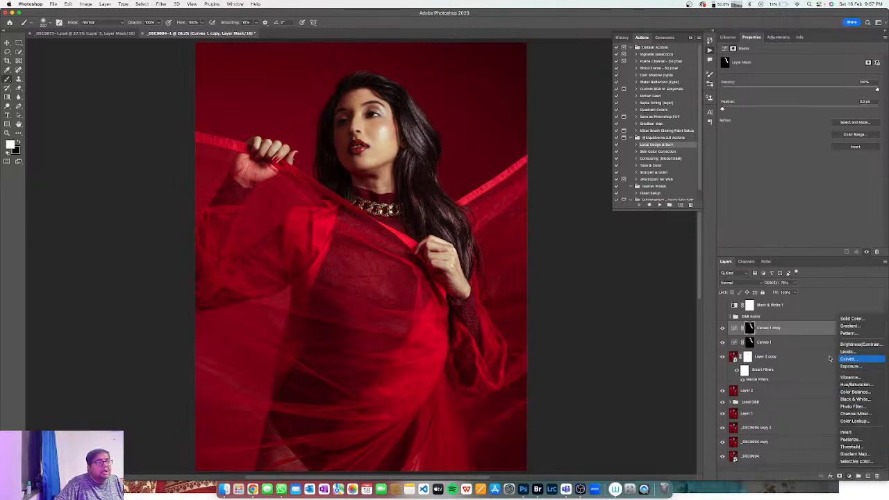
left_click_drag(807, 124, 801, 108)
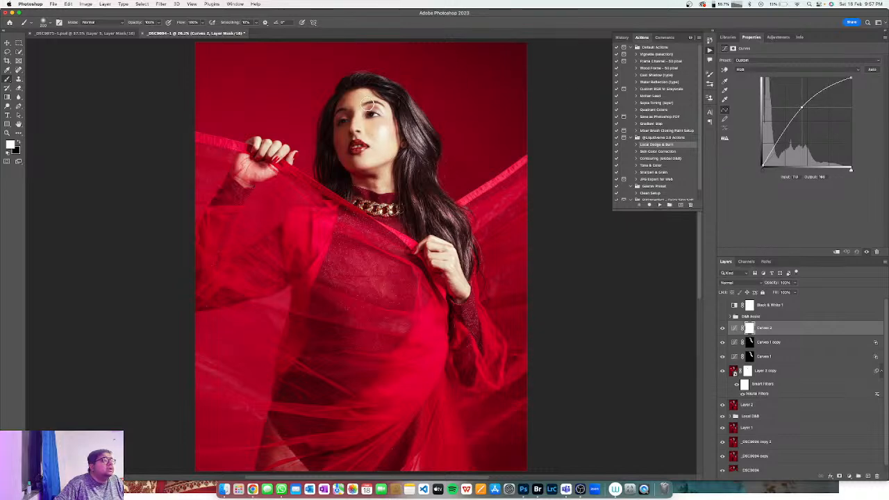
key("z")
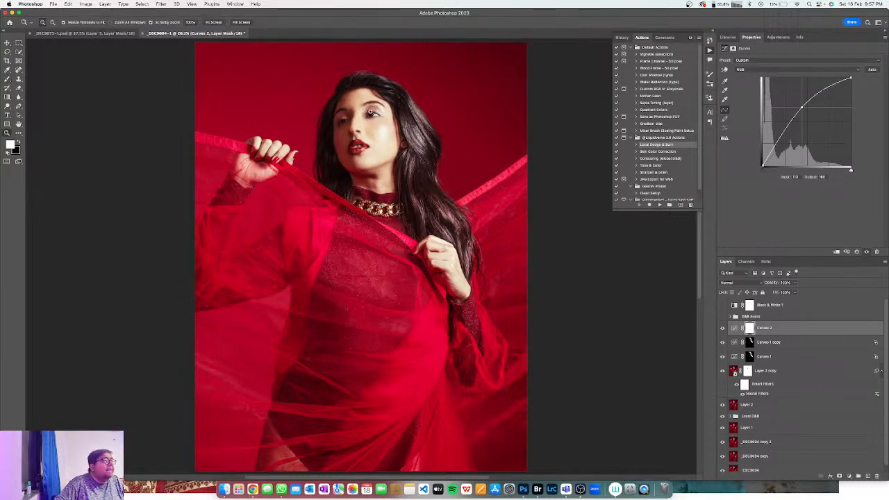
left_click_drag(371, 111, 380, 111)
key("super+i")
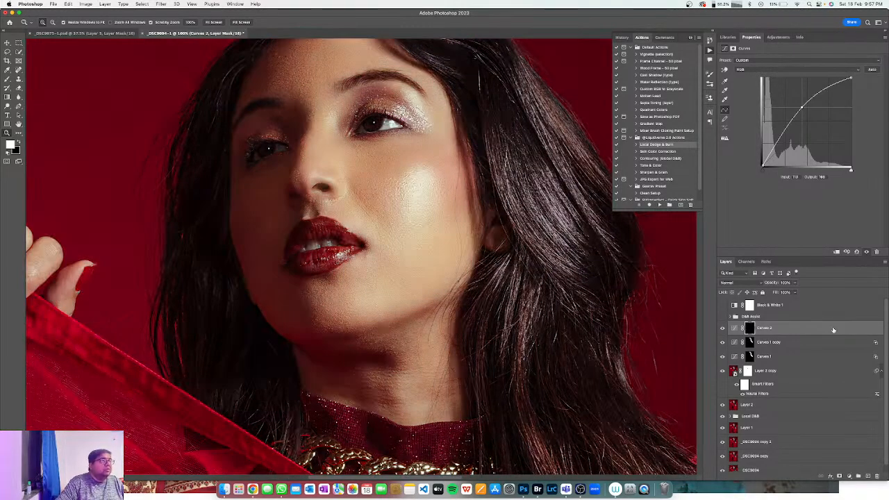
Paint the Curves 2 brightening onto the eyes and teeth with a much smaller white brush
key("b")
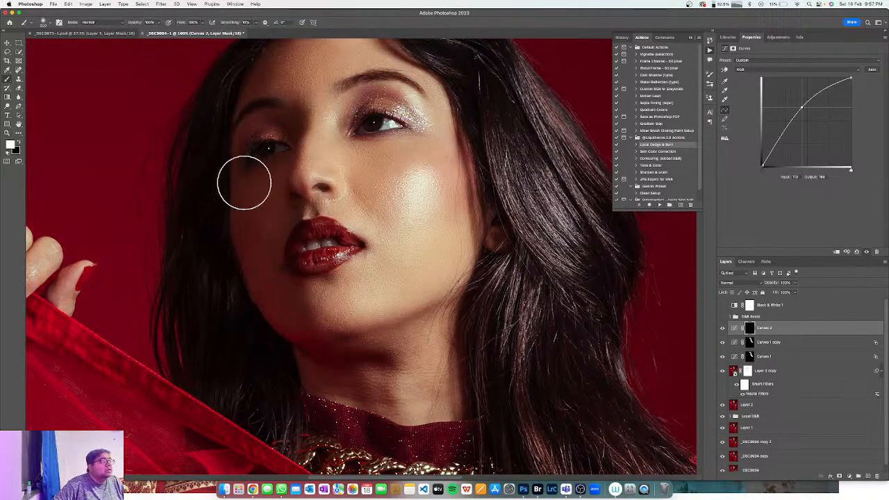
key("bracketleft")
key("bracketleft")
key("bracketleft")
key("bracketleft")
key("bracketleft")
key("bracketleft")
key("bracketleft")
key("bracketleft")
key("bracketleft")
key("bracketleft")
key("bracketleft")
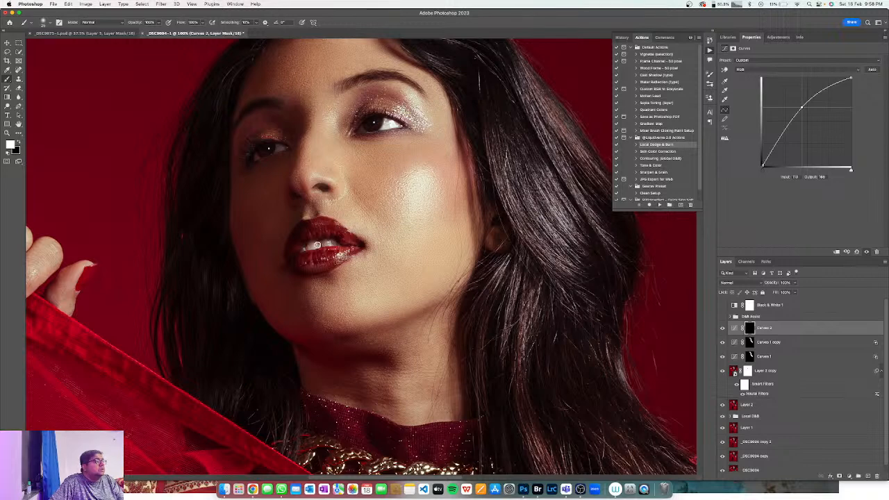
Fit the whole portrait on screen and lower the opacity of Curves 2 to soften its brightening
key("z")
right_click(341, 232)
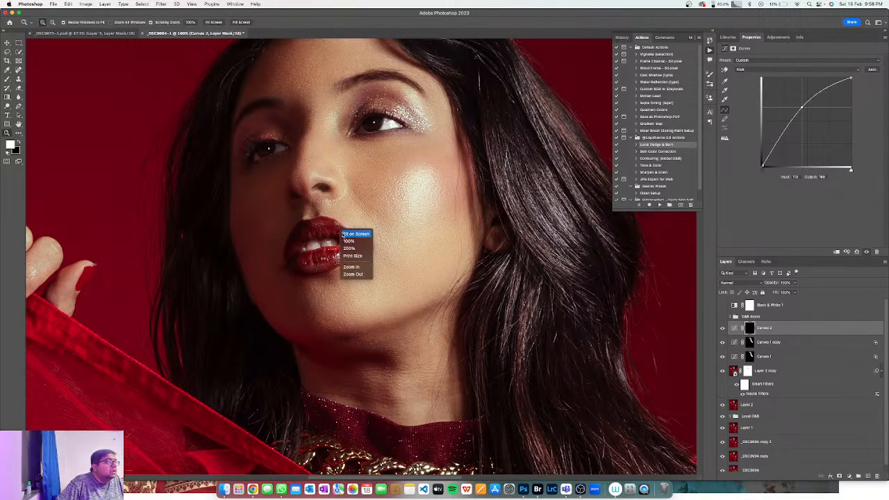
left_click(343, 235)
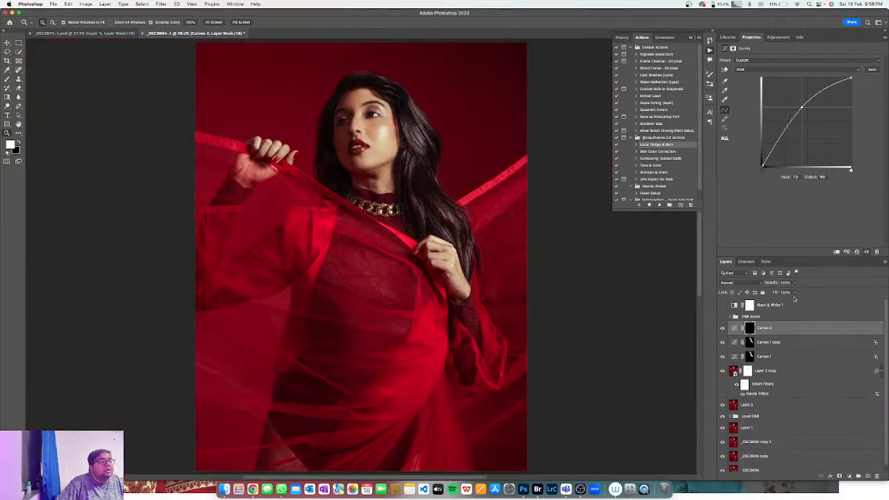
left_click_drag(775, 283, 648, 279)
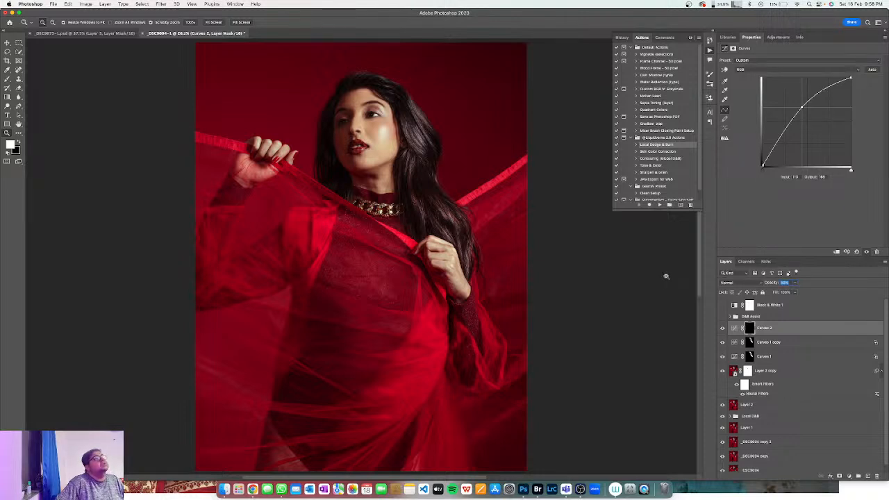
key("Return")
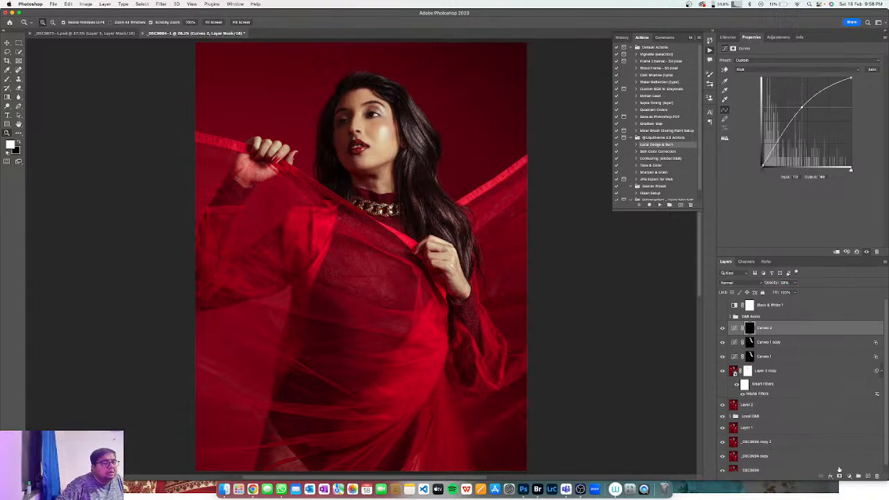
Add a Curves adjustment above Curves 2 and brighten the midtones with a point at about input 123, output 160
left_click(847, 476)
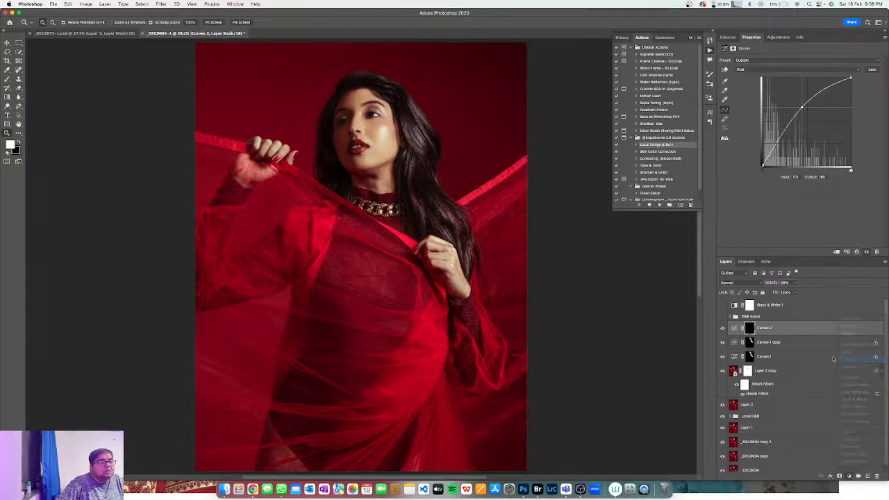
left_click(849, 359)
left_click_drag(803, 120, 806, 109)
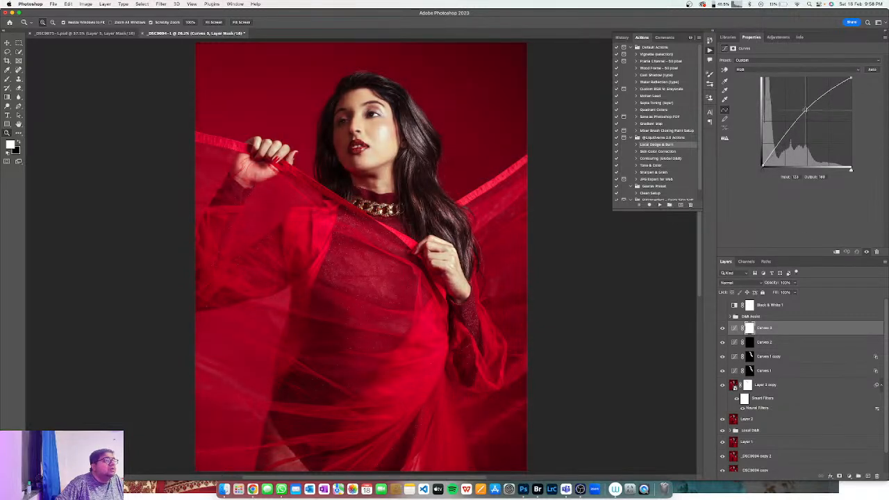
Keep Curves 3 out of the shadows by splitting the underlying layer's dark Blend If slider, and reduce the layer's opacity
double_click(842, 331)
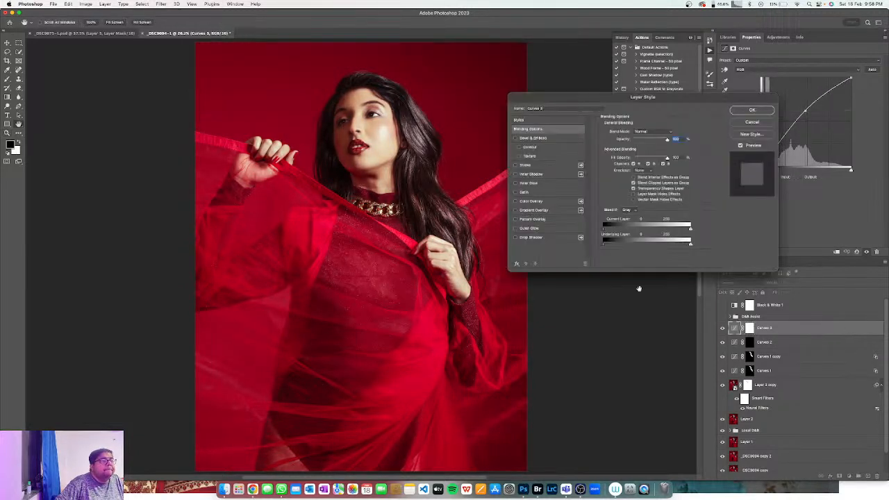
left_click_drag(605, 245, 615, 245)
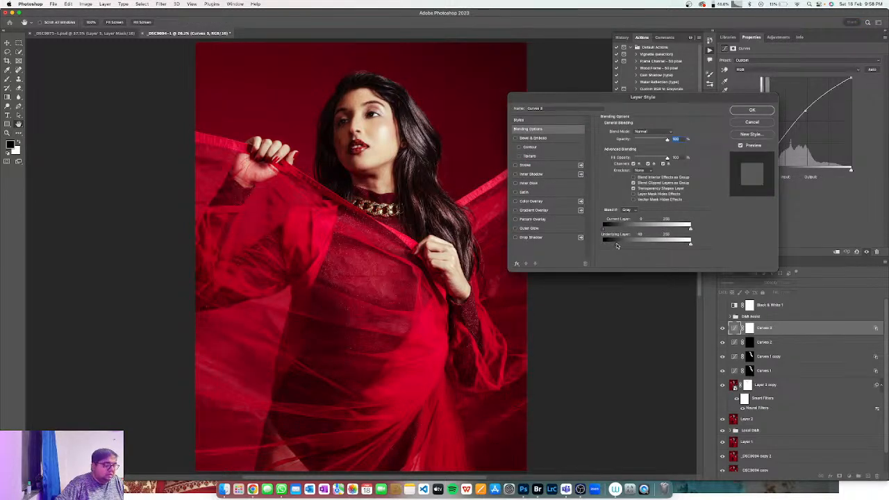
mouse_move(620, 246)
left_mouse_down()
mouse_move(661, 246)
mouse_move(618, 244)
left_mouse_up()
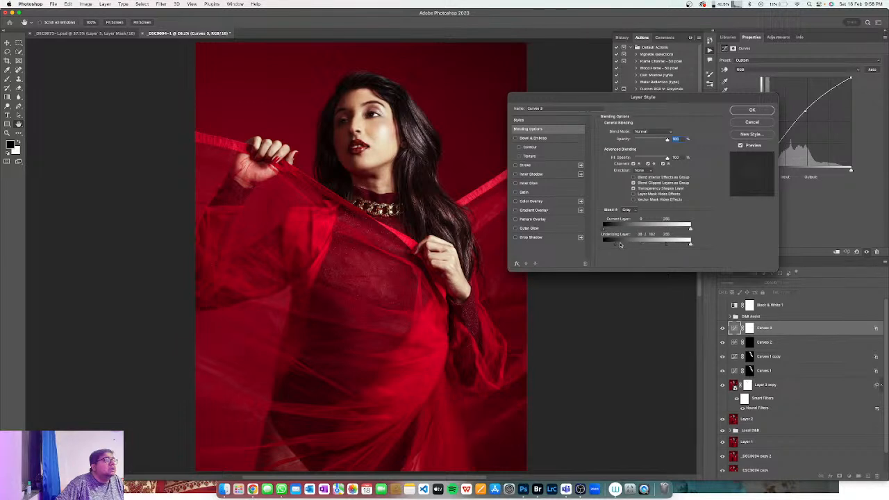
left_click(764, 110)
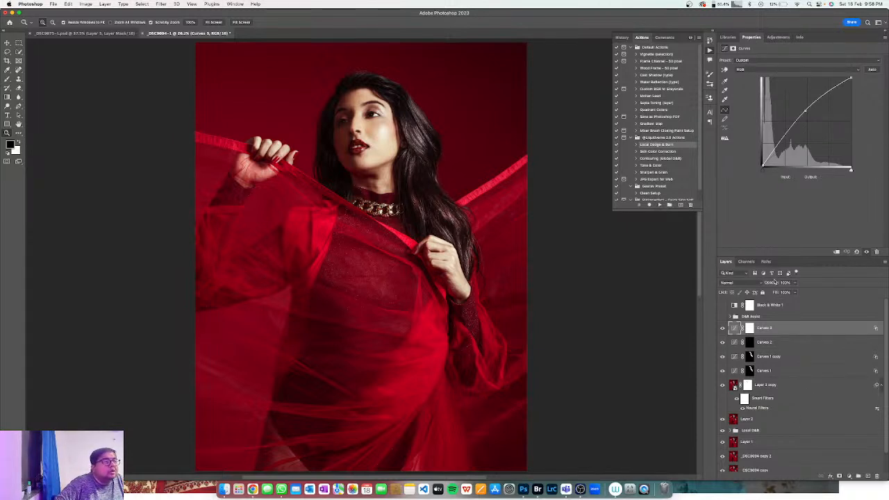
left_click_drag(774, 284, 612, 270)
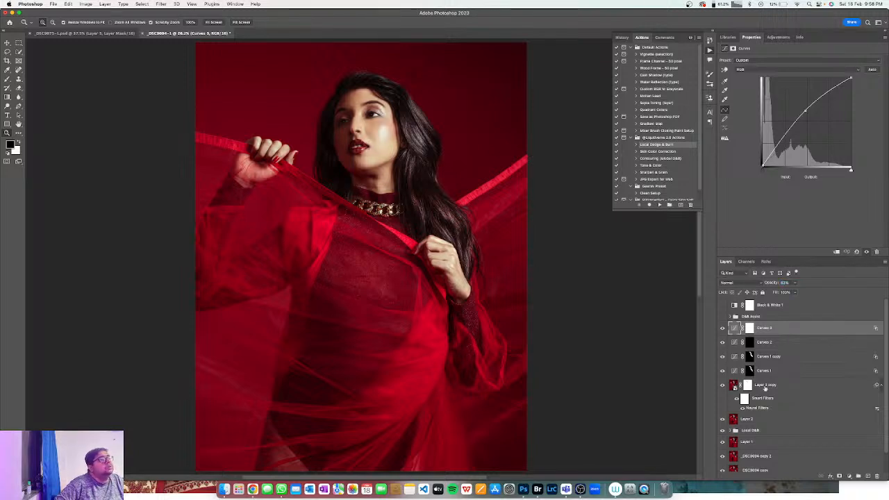
Add a Curves adjustment above Curves 3 and pull its midtones down slightly to darken the image
left_click(849, 476)
left_click(850, 363)
left_click(809, 121)
left_click_drag(808, 120, 810, 127)
Fade Curves 4 out of the highlights by splitting the underlying layer's light Blend If slider to about 61/232, and set its opacity to 72%
double_click(809, 328)
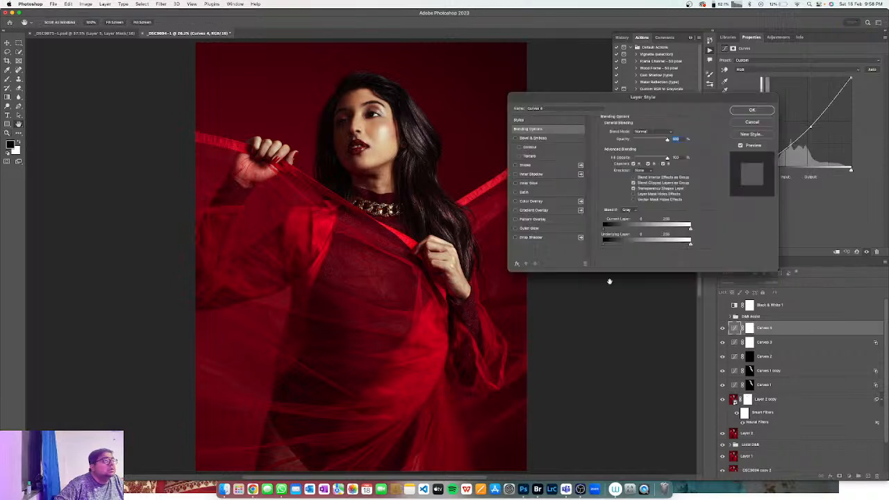
mouse_move(691, 245)
left_mouse_down()
mouse_move(623, 245)
mouse_move(683, 245)
left_mouse_up()
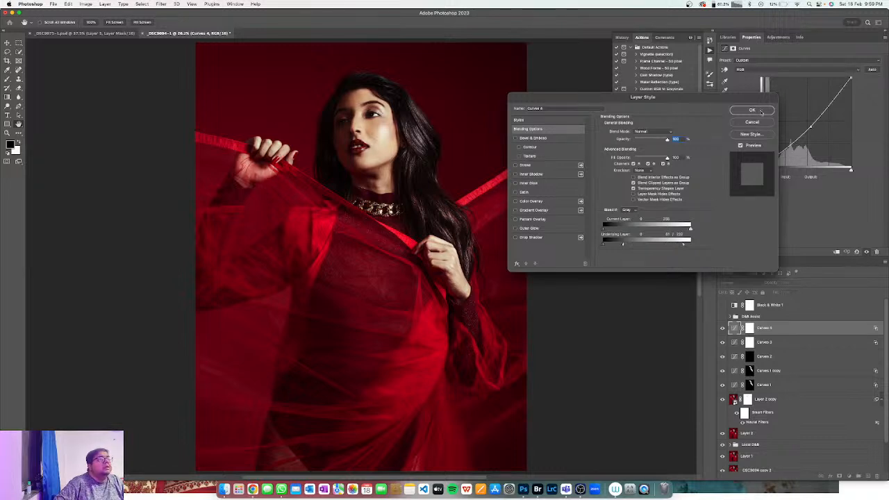
left_click(760, 110)
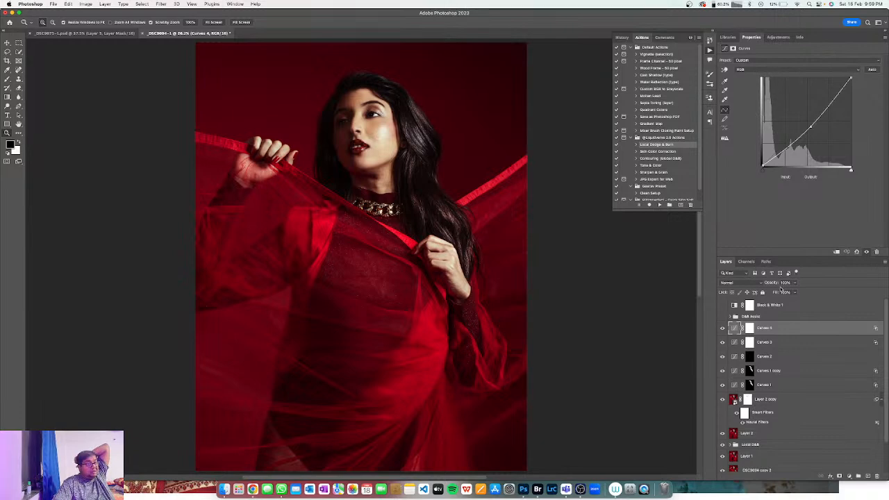
mouse_move(774, 285)
left_mouse_down()
mouse_move(707, 283)
mouse_move(765, 283)
left_mouse_up()
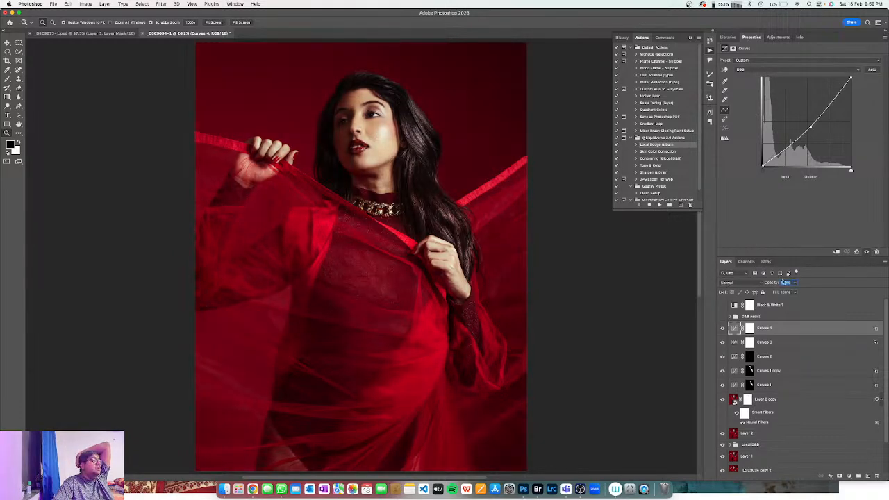
left_click_drag(820, 282, 763, 284)
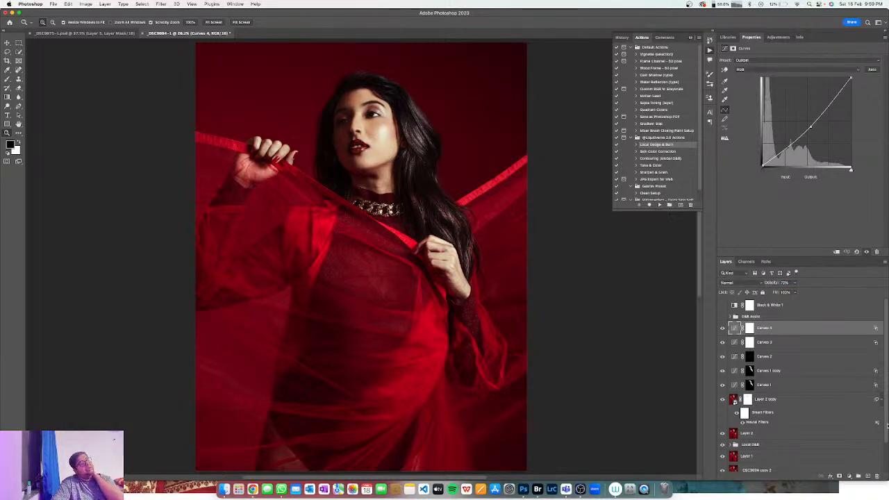
Add a Curves adjustment above Curves 4 and lift its midtones with a point at about input 119, output 149
left_click(848, 477)
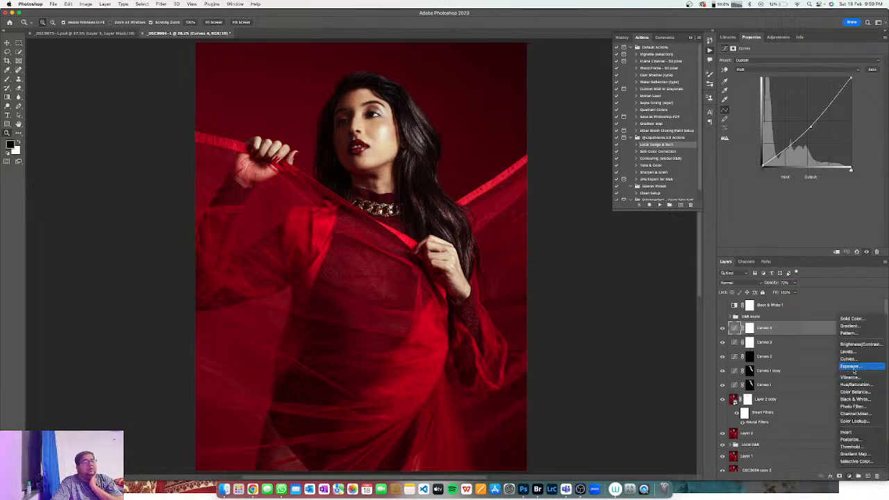
left_click(849, 359)
mouse_move(805, 121)
left_mouse_down()
mouse_move(799, 99)
mouse_move(804, 113)
left_mouse_up()
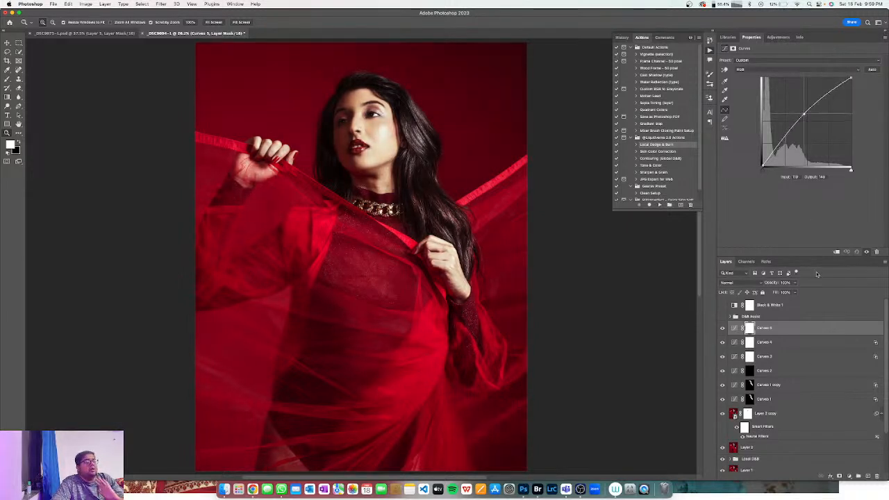
Rename the _DSC9094 copy layer as Backup
scroll(811, 425, "down", 3)
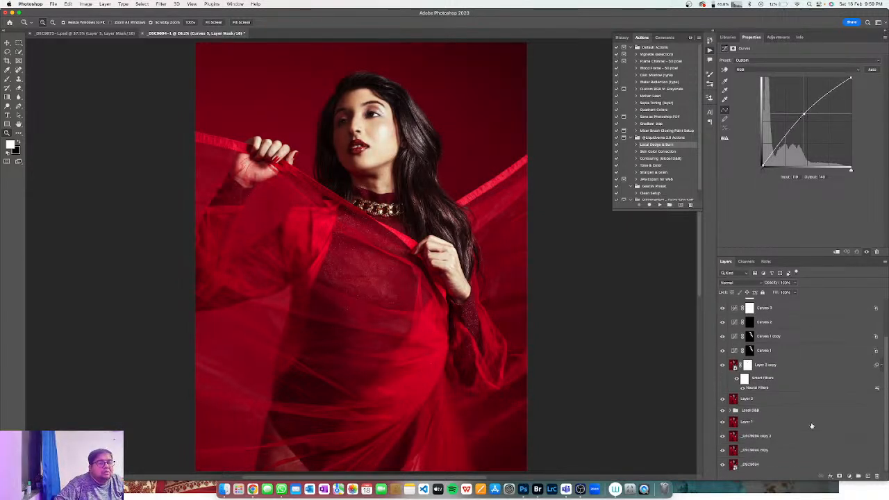
left_click(736, 451)
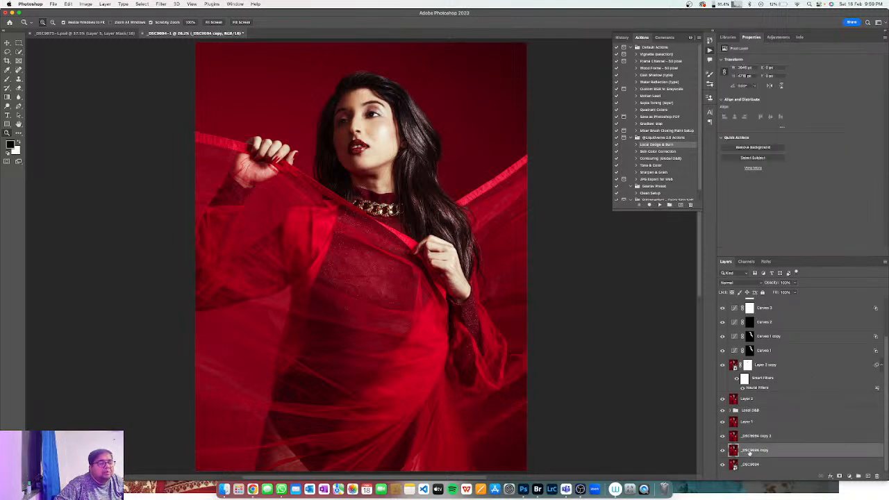
double_click(750, 451)
type("Base")
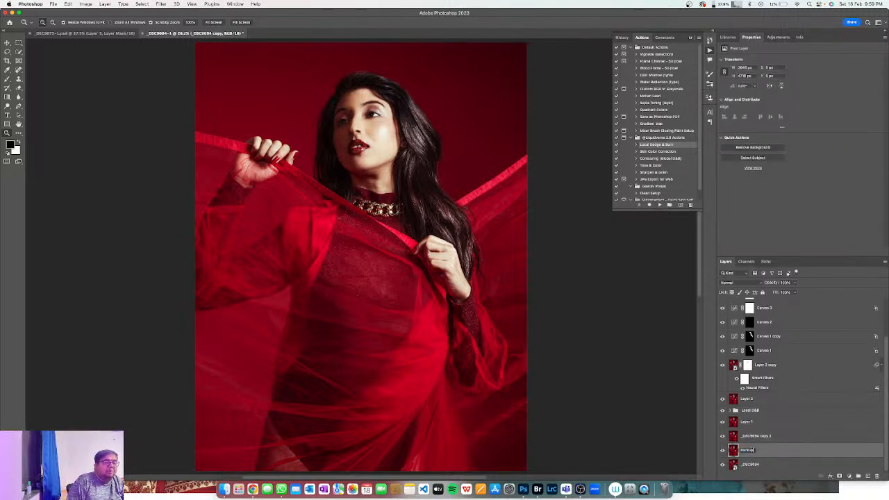
key("Return")
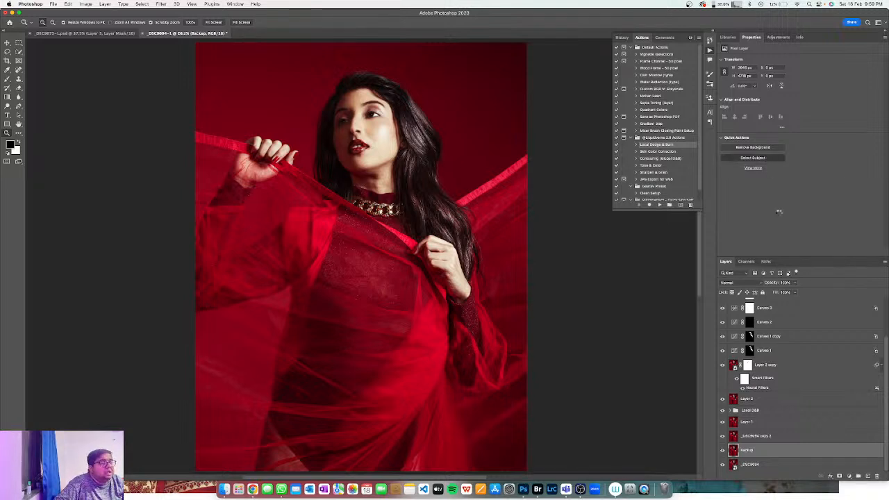
Add a subject-shaped layer mask to the Backup layer from the current selection and copy that mask onto Curves 5
left_click(839, 476)
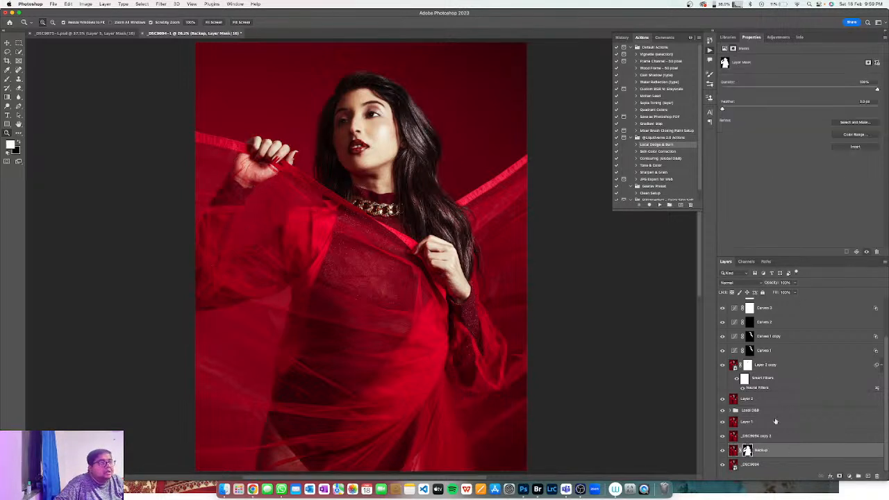
left_click_drag(755, 454, 749, 331)
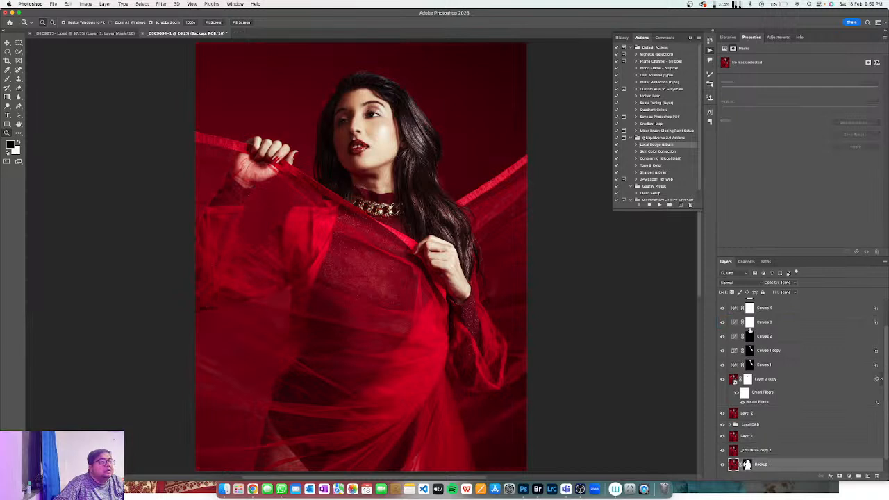
left_click(749, 328)
scroll(783, 330, "down", 2)
scroll(783, 330, "up", 5)
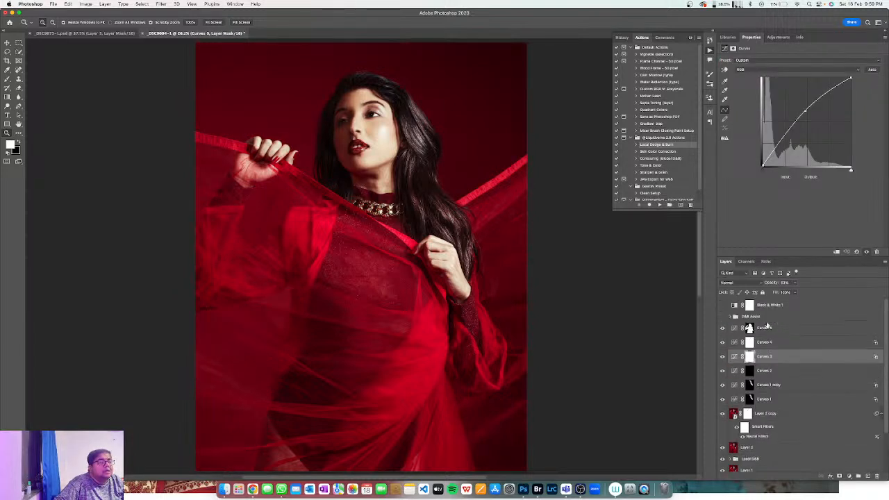
Invert the Curves 5 mask so the brightening affects only the background, and reduce the layer's opacity to about half
left_click(749, 328)
key("ctrl+i")
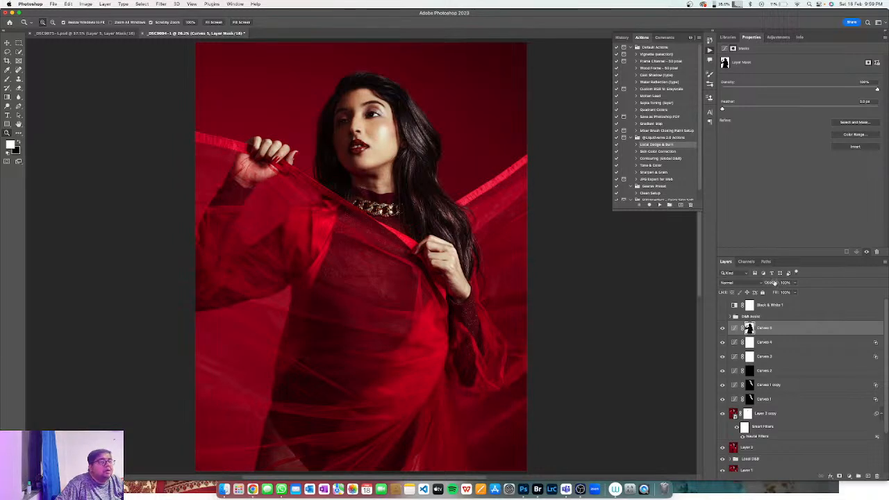
left_click_drag(772, 283, 681, 281)
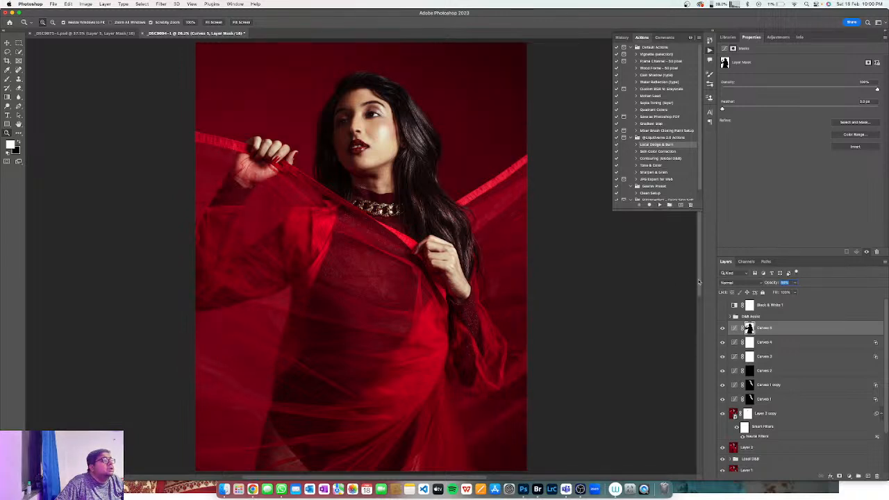
Add a Gradient fill layer above Curves 5, set its style to Radial, and move its centre slightly upward
left_click(850, 476)
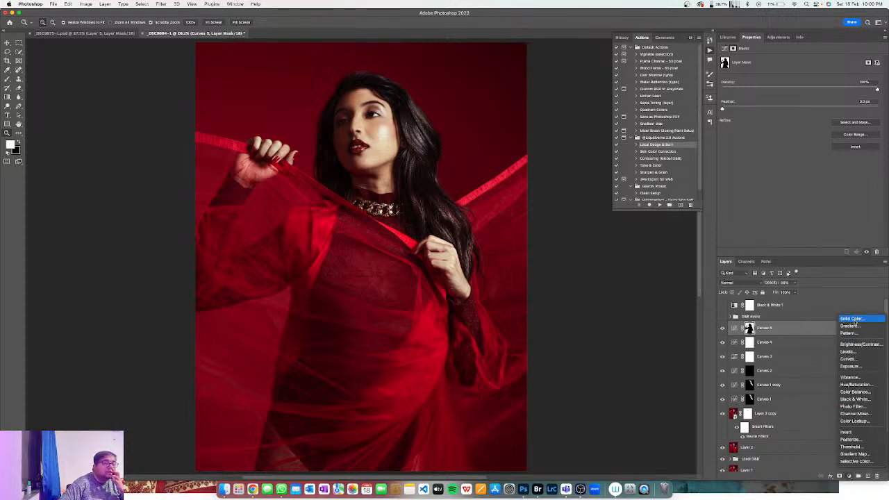
left_click(847, 325)
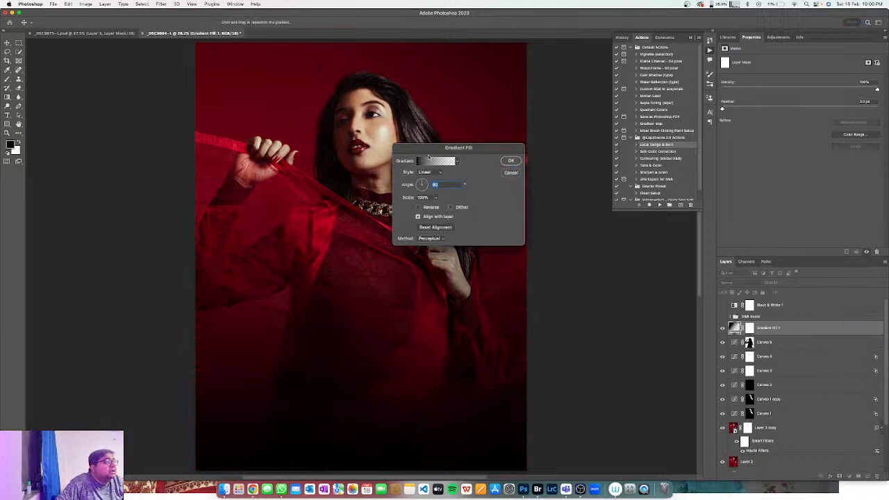
left_click(427, 172)
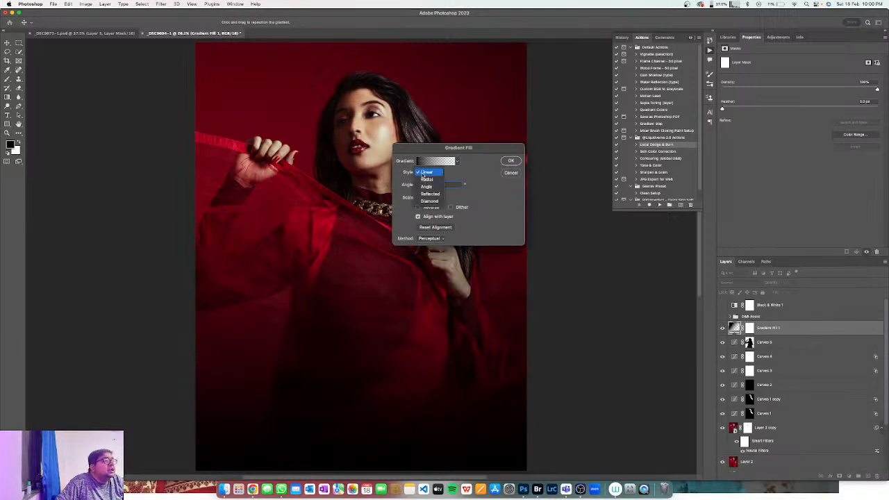
left_click(427, 179)
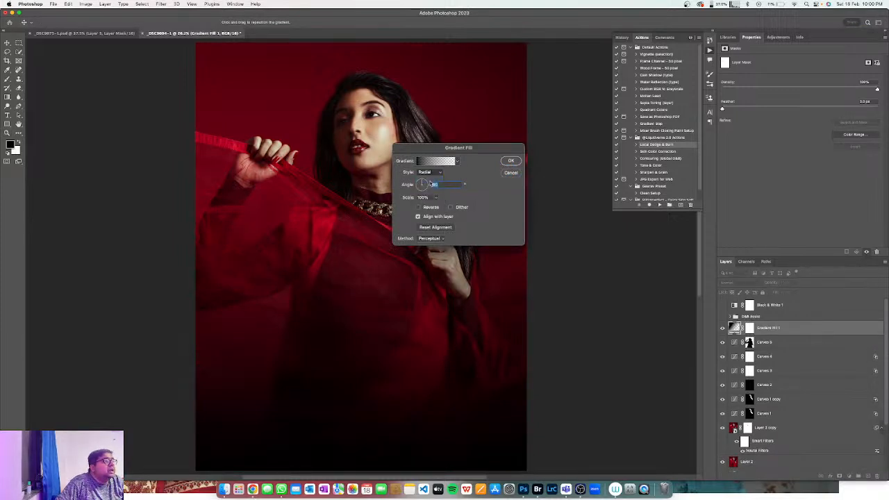
mouse_move(380, 262)
left_mouse_down()
mouse_move(380, 230)
mouse_move(380, 249)
left_mouse_up()
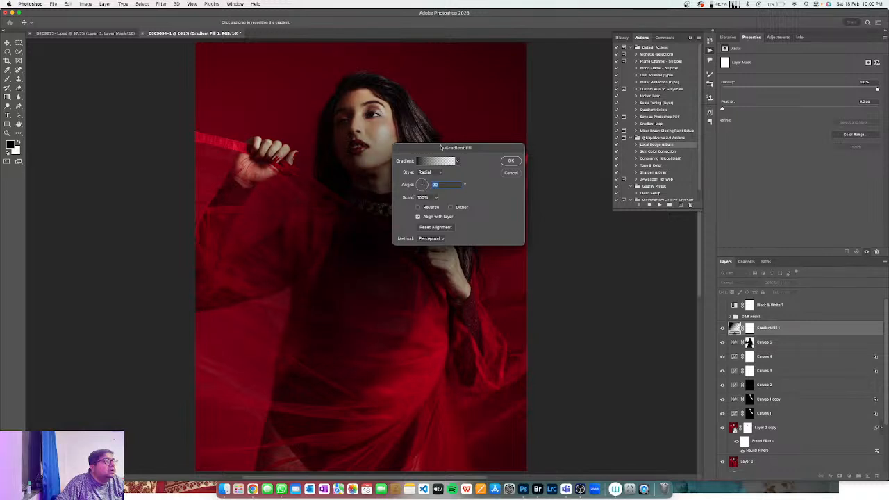
Change the gradient's starting colour from black to light grey (RGB 184) and enlarge the gradient's scale to about 205%
left_click(437, 161)
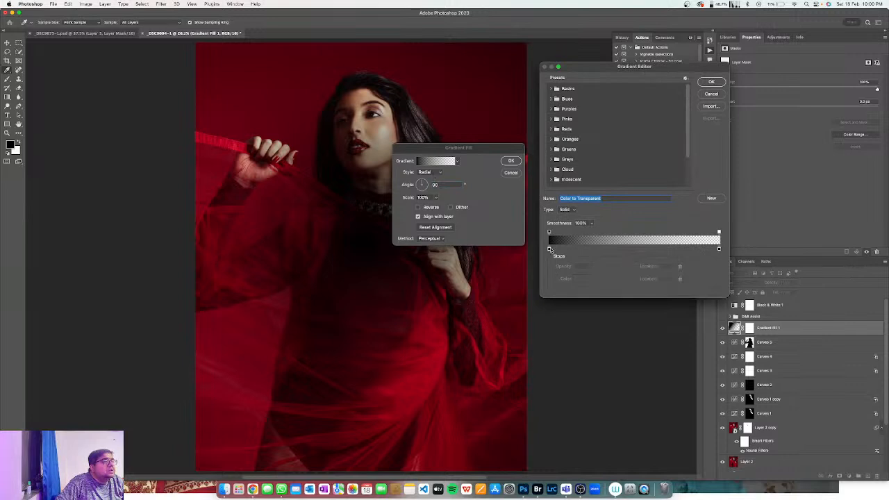
left_click(549, 248)
left_click(580, 279)
mouse_move(575, 130)
left_mouse_down()
mouse_move(570, 123)
mouse_move(565, 145)
left_mouse_up()
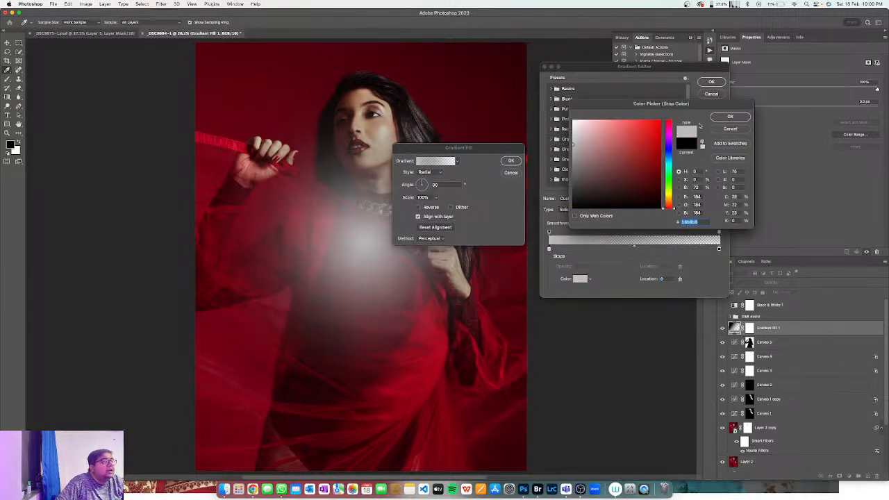
left_click(729, 116)
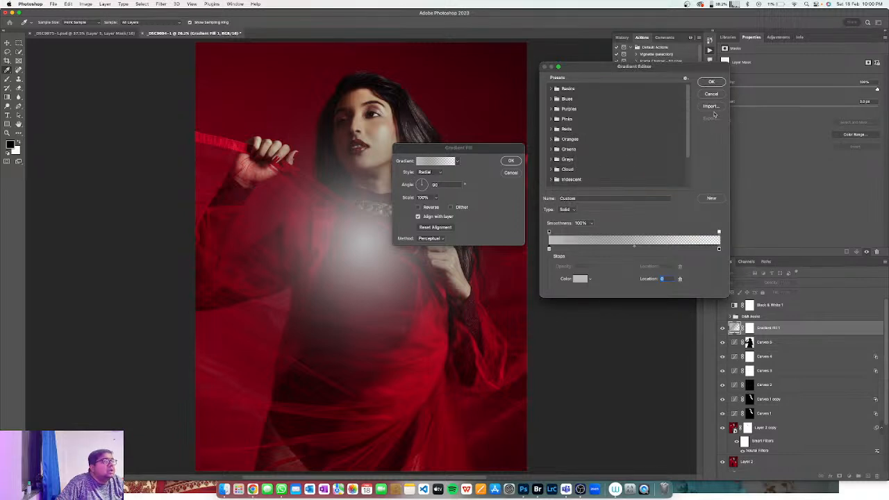
left_click(711, 82)
left_click_drag(410, 200, 463, 200)
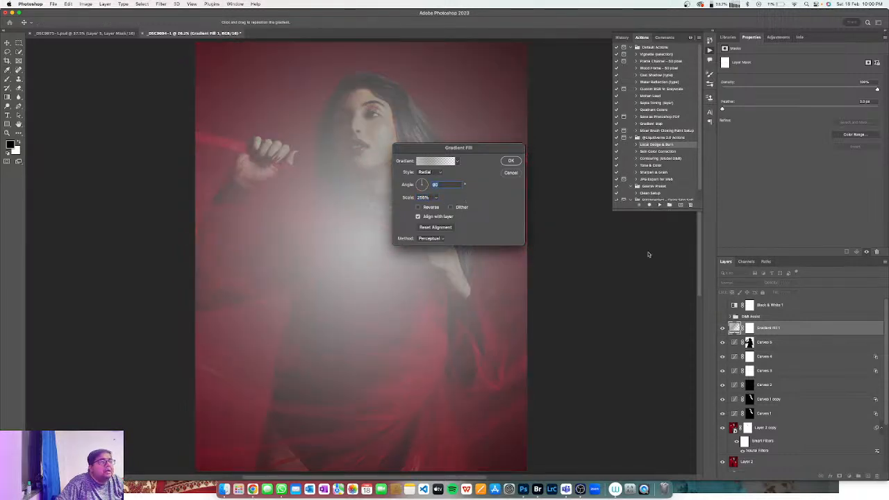
left_click(509, 162)
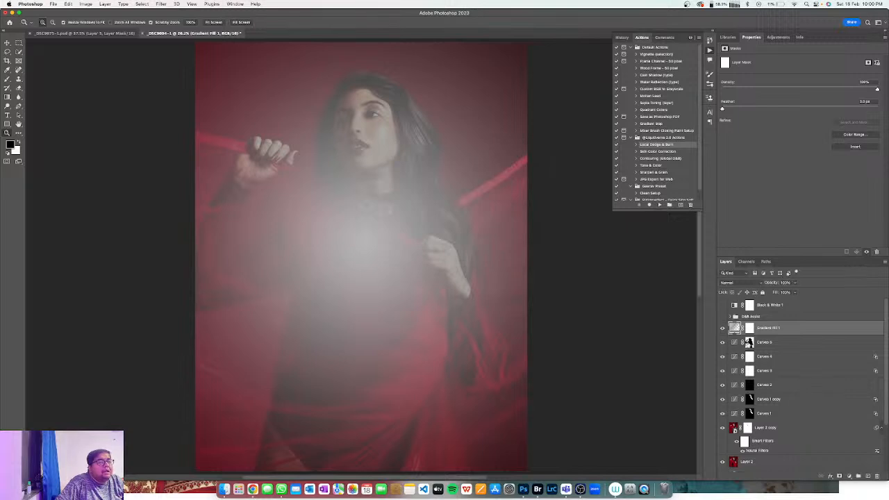
Limit Gradient Fill 1 to the background with a copy of the Curves 5 mask, blended in Color Dodge at about 33% opacity
left_click(748, 342)
left_click_drag(749, 342, 748, 329)
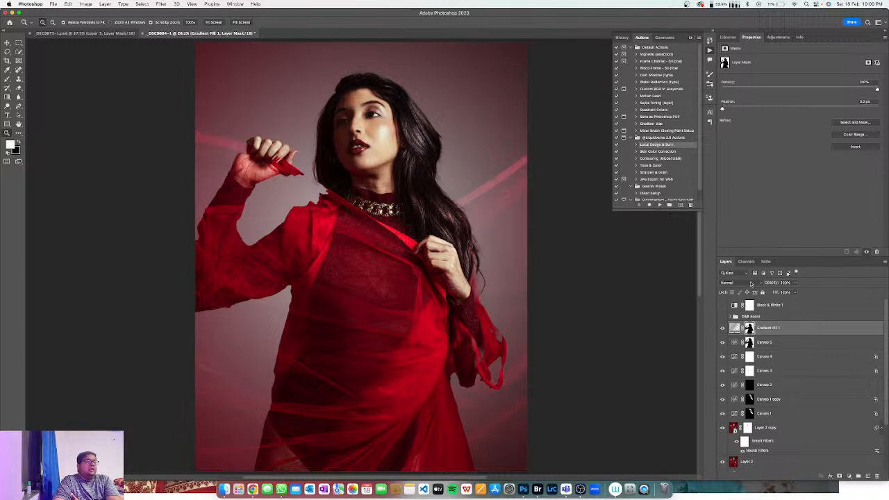
left_click(749, 283)
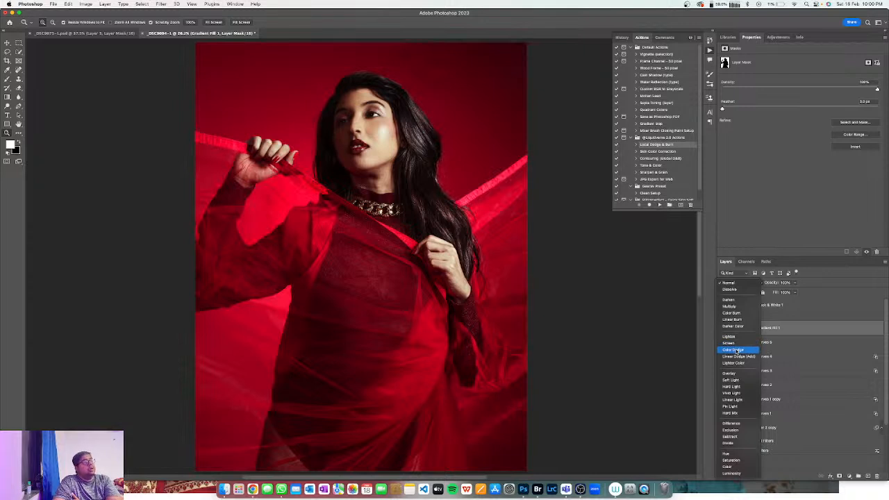
left_click(737, 350)
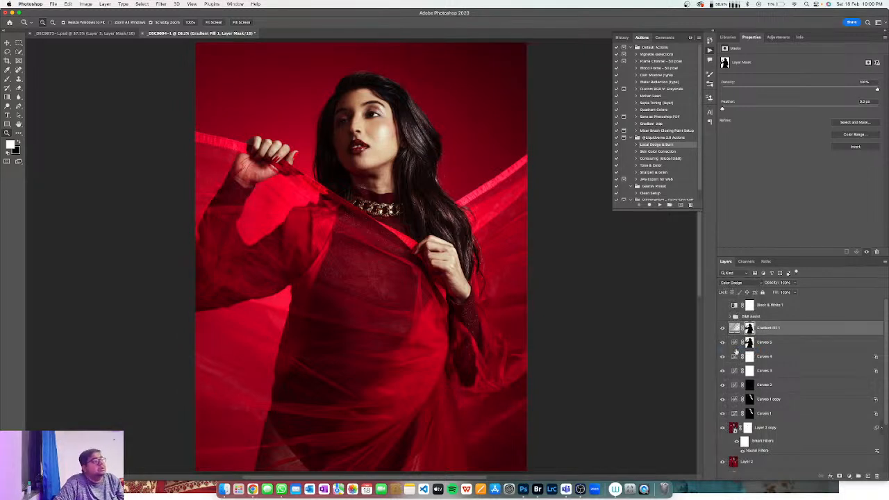
left_click_drag(771, 283, 589, 275)
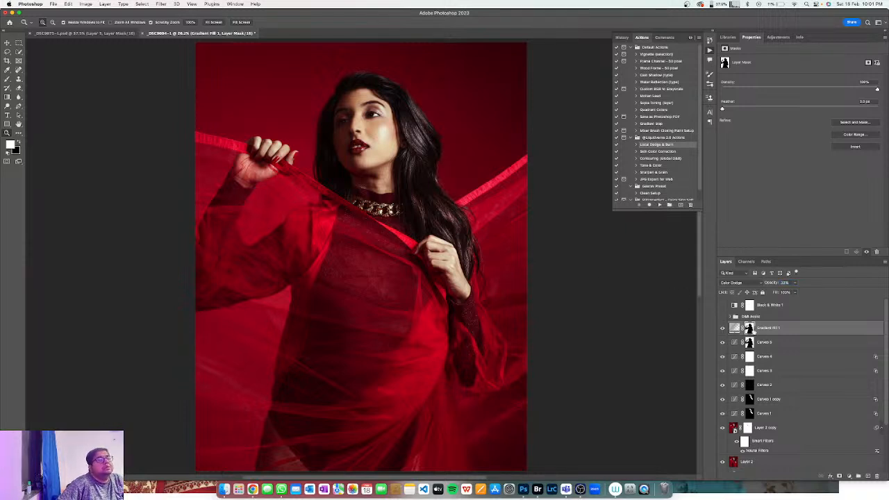
Increase the scale of Gradient Fill 1 to about 323% and lower the layer's opacity slightly
double_click(734, 328)
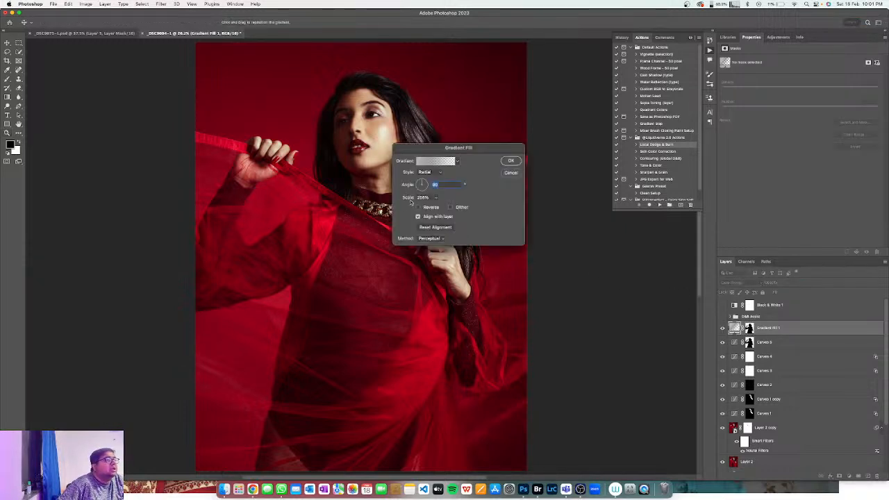
left_click_drag(408, 200, 431, 198)
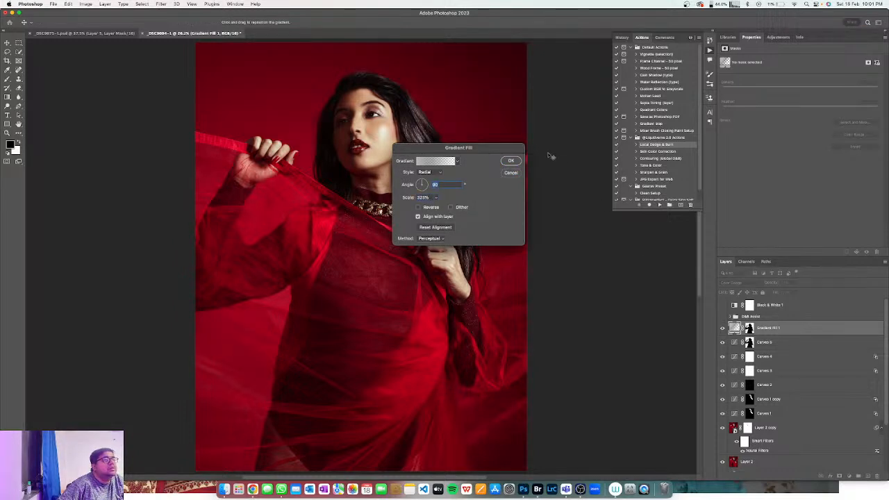
left_click(510, 160)
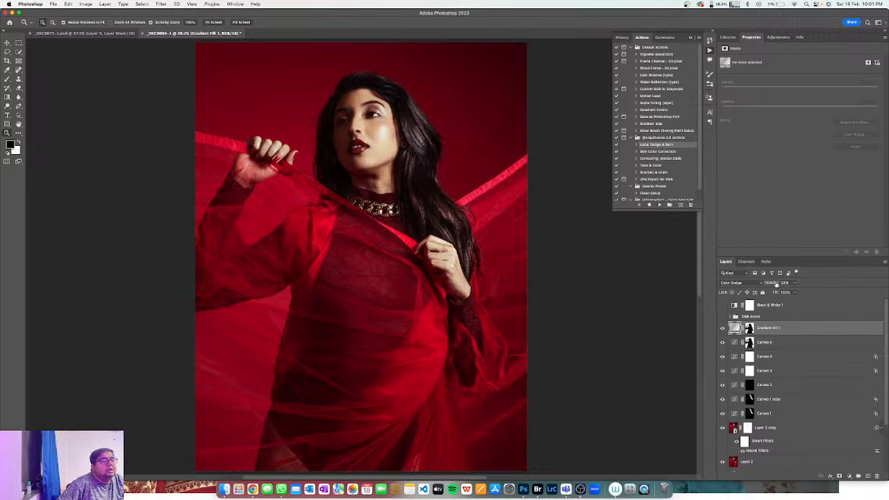
left_click(775, 284)
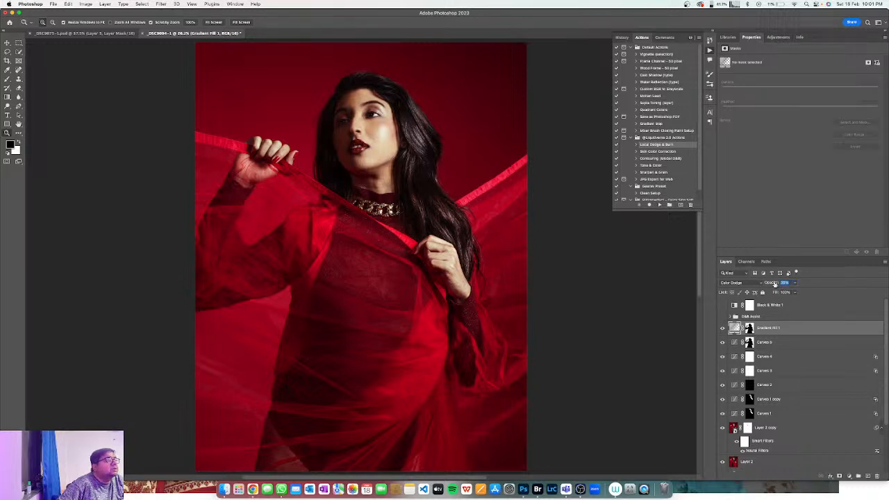
left_click_drag(774, 284, 769, 283)
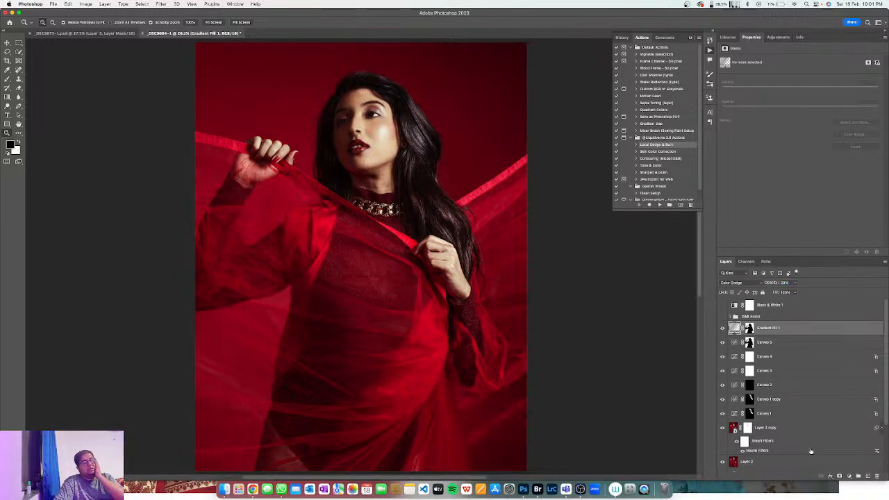
Add an Exposure adjustment with exposure +0.21 and a slightly raised offset, and reduce its opacity to about 10%
left_click(848, 476)
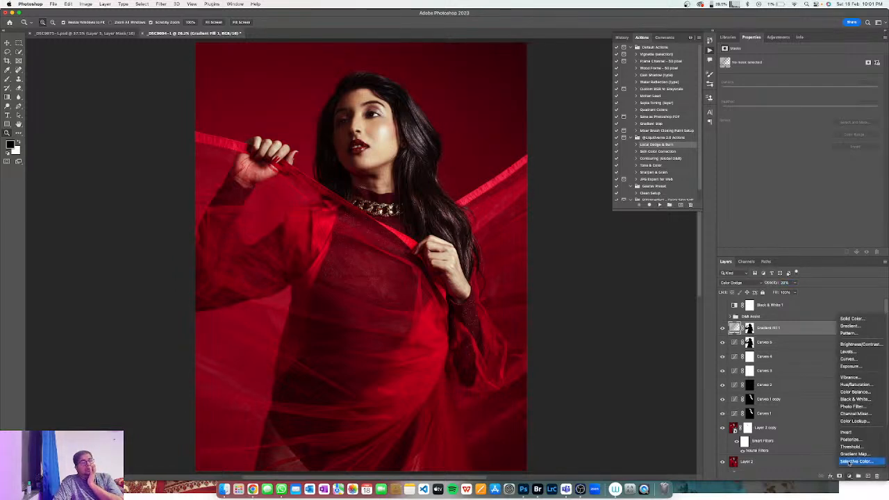
left_click(851, 366)
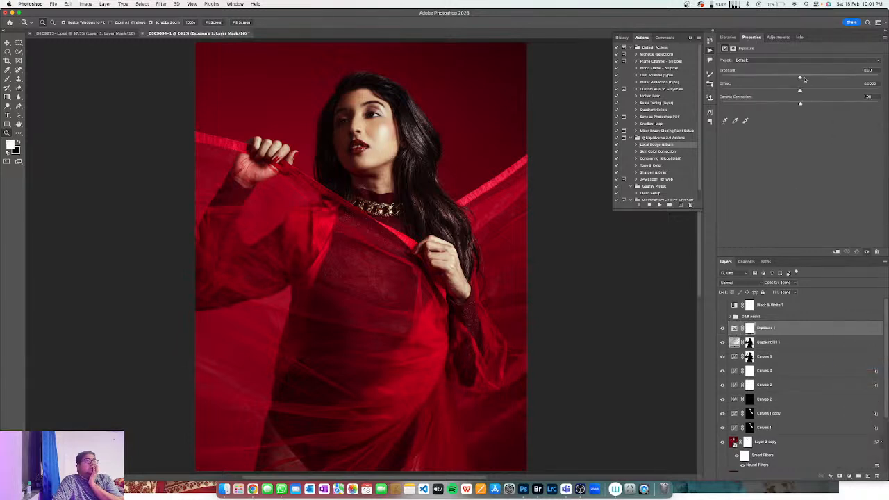
left_click_drag(800, 79, 802, 91)
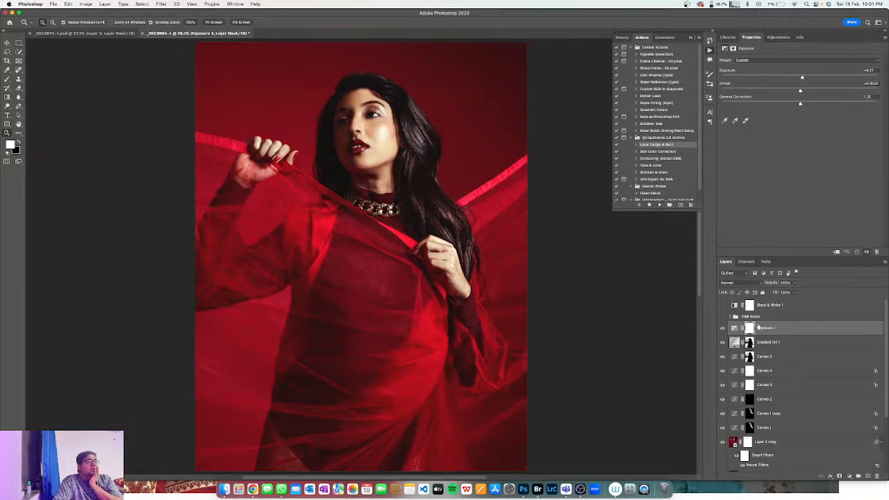
left_click_drag(773, 283, 610, 280)
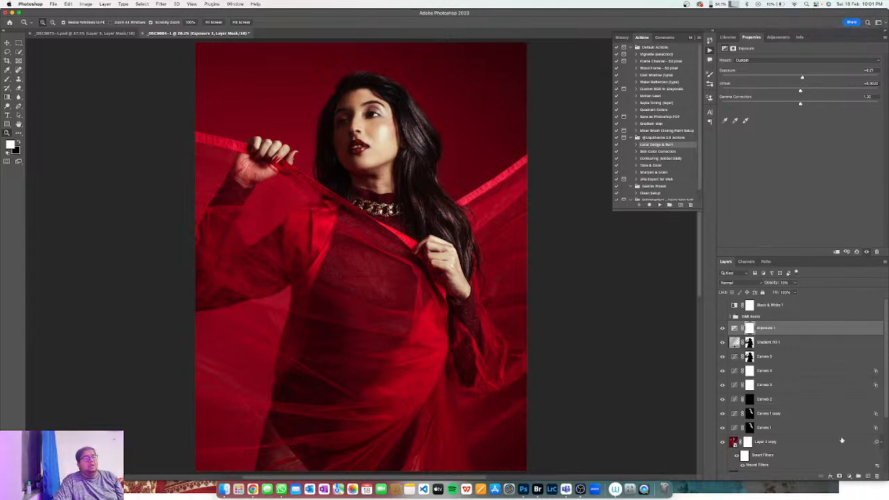
Add a Curves adjustment above Exposure 1 and lift its midtones slightly with a point at about input 124, output 134
left_click(851, 477)
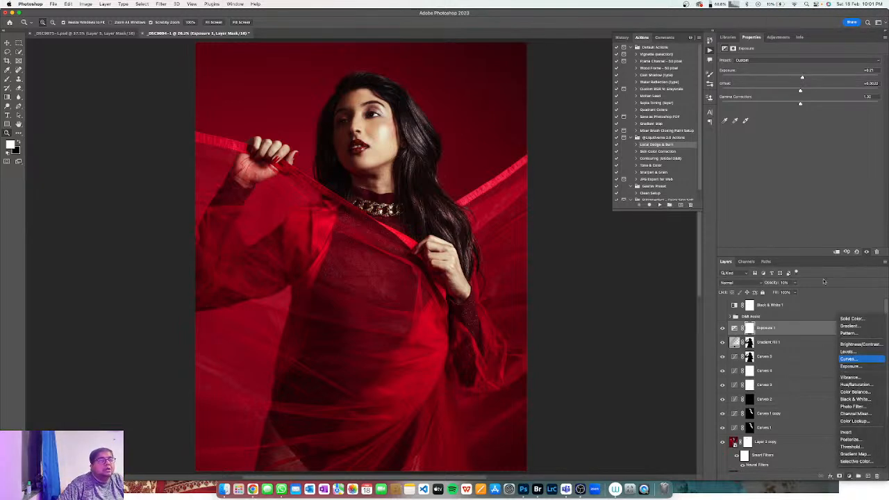
left_click(848, 358)
left_click_drag(806, 121, 804, 118)
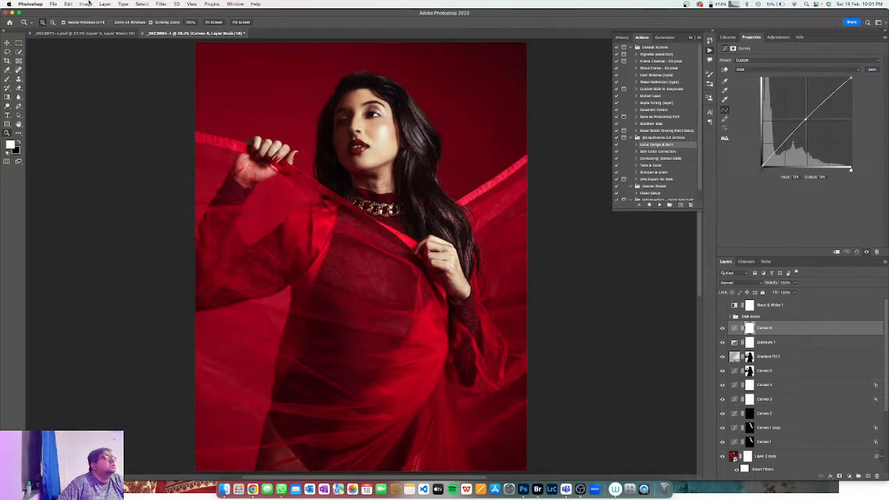
Stamp all visible layers into a new layer and sharpen with it using a High Pass filter of 2.0 pixels radius in Vivid Light mode
key("alt+shift+super+e")
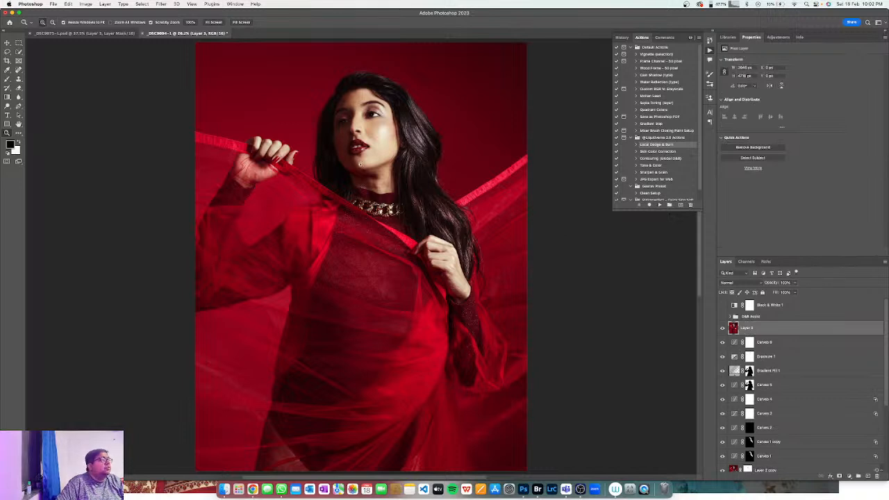
left_click(161, 4)
mouse_move(240, 150)
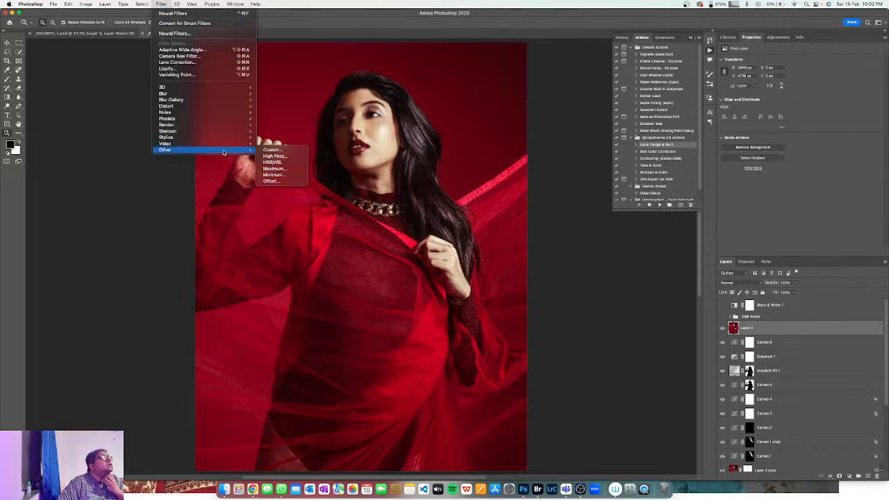
left_click(274, 156)
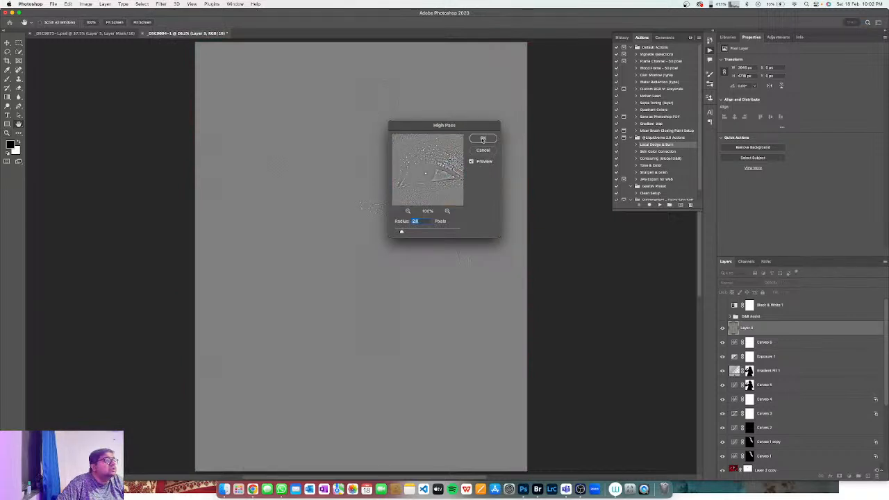
left_click(483, 139)
left_click(729, 282)
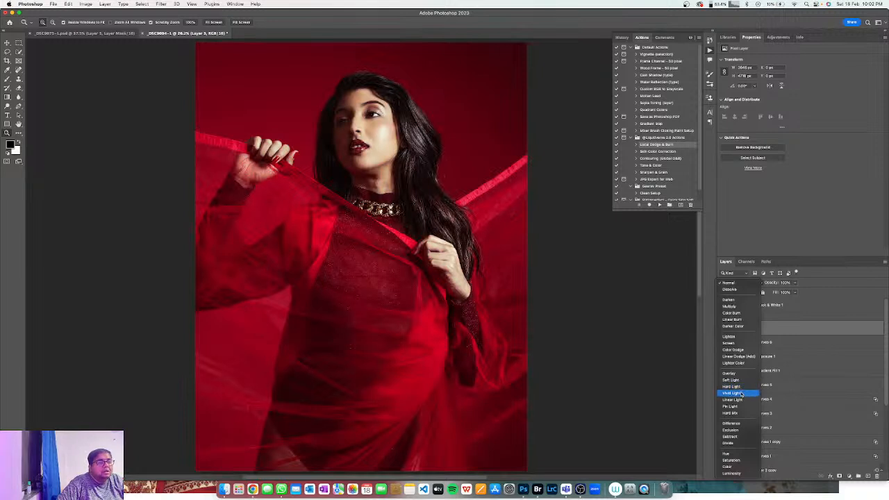
left_click(740, 394)
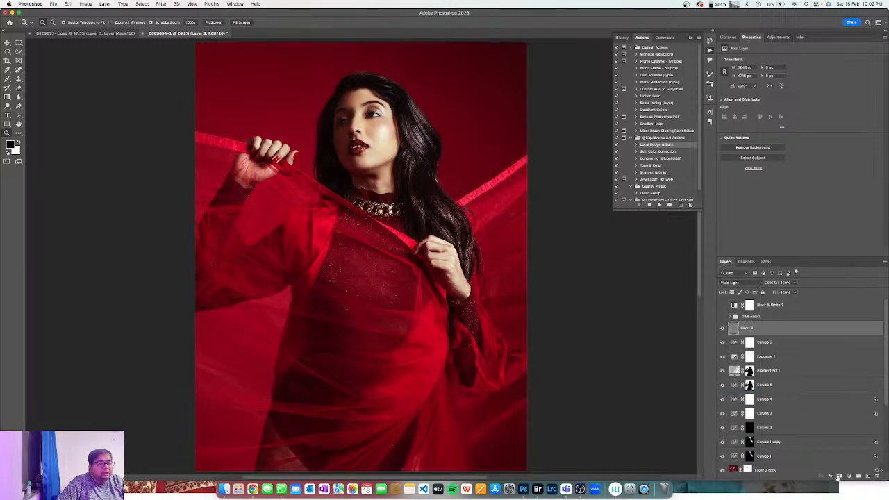
Hide the High Pass sharpening layer with a black mask and paint white over both eyes and the lips to reveal it
left_click(838, 478, "alt")
key("x")
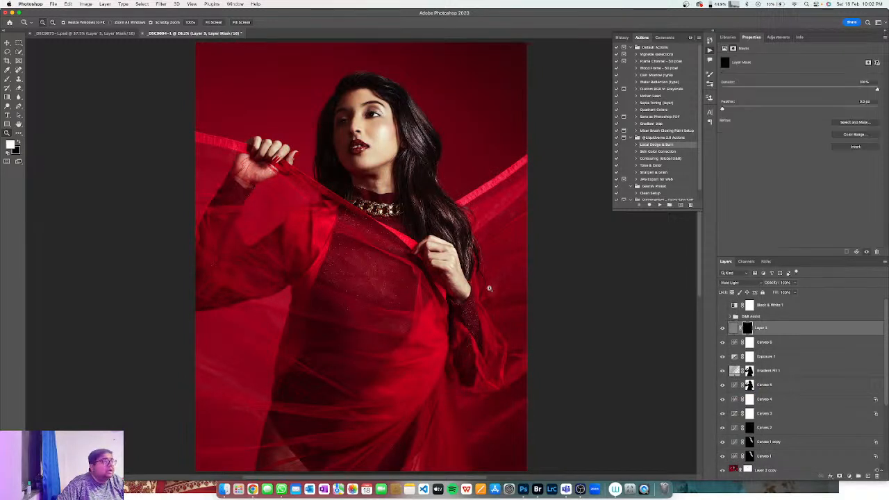
left_click_drag(368, 115, 368, 115)
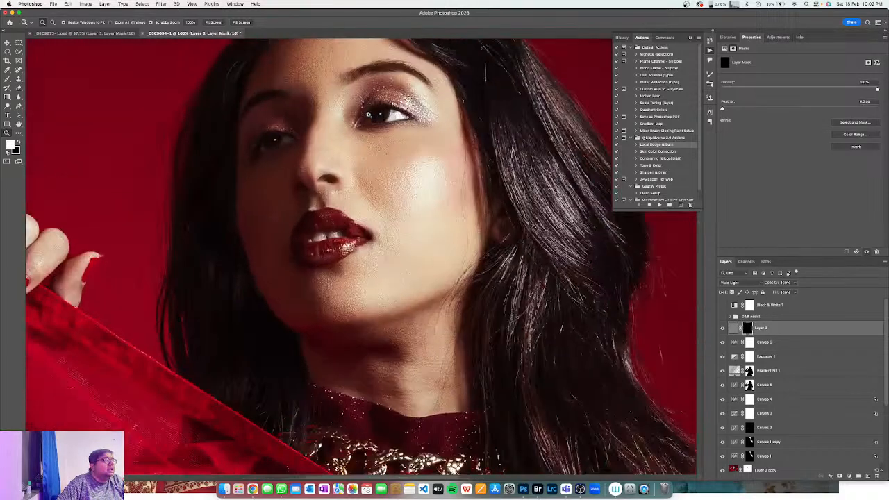
key("b")
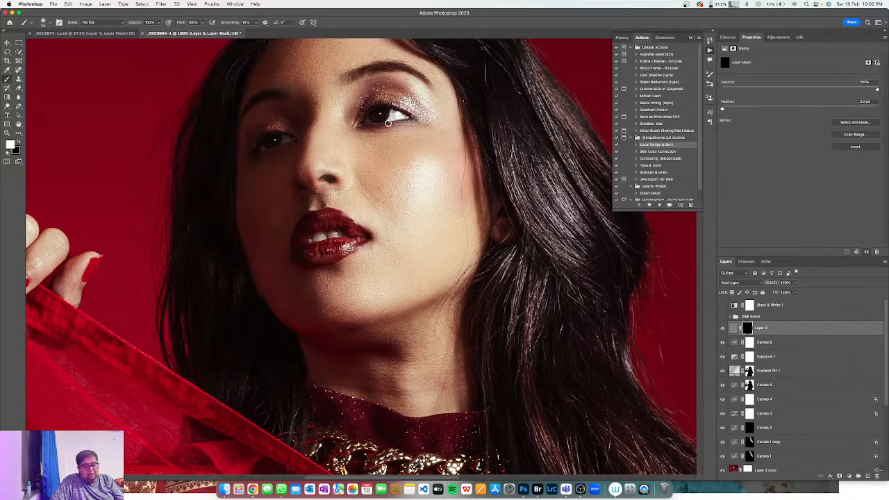
key("]")
key("]")
key("]")
key("]")
key("]")
mouse_move(384, 113)
left_mouse_down()
mouse_move(373, 118)
mouse_move(398, 115)
mouse_move(351, 95)
mouse_move(393, 103)
left_mouse_up()
mouse_move(332, 244)
left_mouse_down()
mouse_move(297, 253)
mouse_move(362, 238)
mouse_move(316, 214)
mouse_move(288, 249)
mouse_move(323, 217)
mouse_move(349, 229)
left_mouse_up()
left_click_drag(287, 136, 251, 146)
mouse_move(346, 79)
left_mouse_down()
mouse_move(399, 68)
mouse_move(430, 86)
left_mouse_up()
mouse_move(296, 106)
left_mouse_down()
mouse_move(258, 98)
mouse_move(244, 109)
left_mouse_up()
key("super+z")
key("super+z")
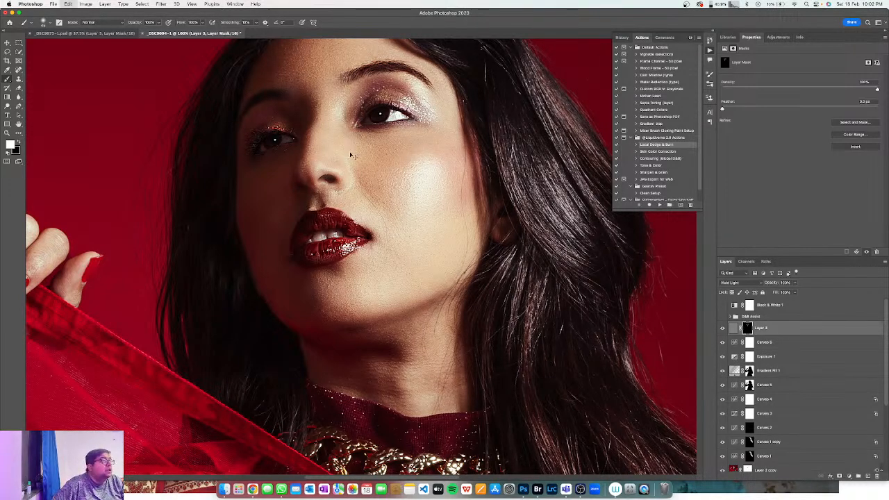
Paint the sharpening mask in white at 50% brush opacity over the eyebrow and the highlighted hair strands beside the face
key("5")
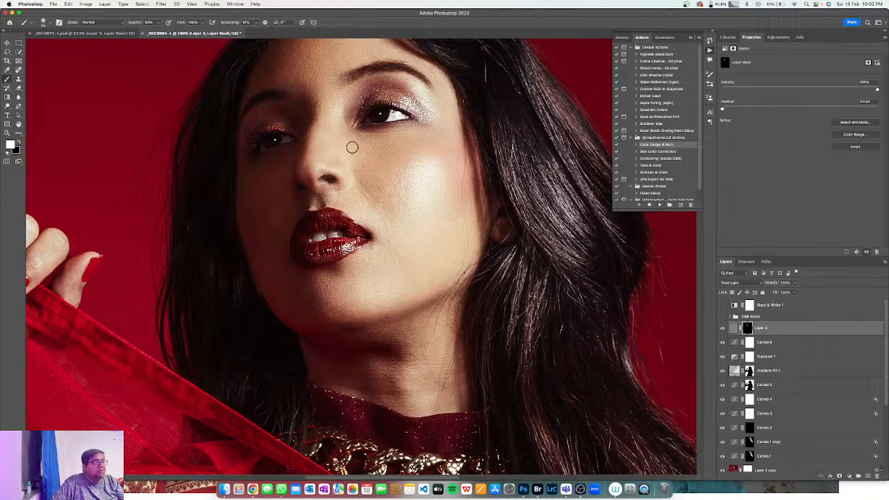
mouse_move(348, 81)
left_mouse_down()
mouse_move(390, 65)
mouse_move(425, 80)
left_mouse_up()
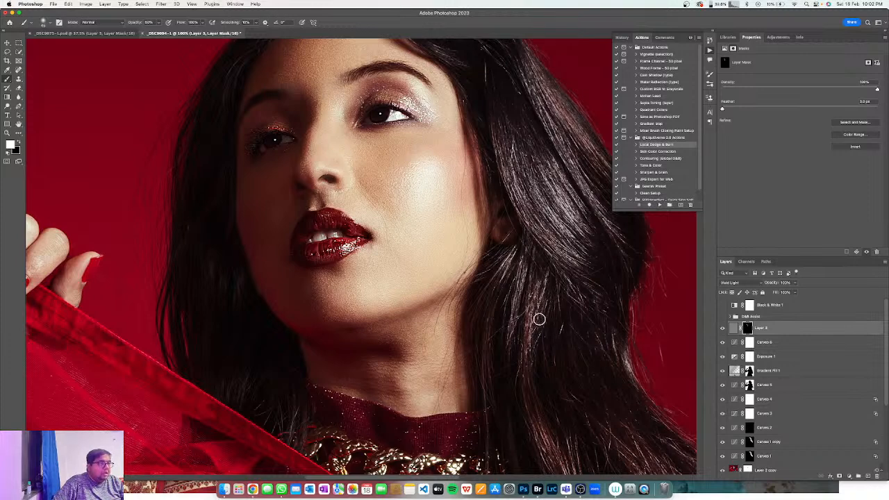
left_click_drag(528, 330, 527, 362)
left_click_drag(540, 193, 587, 297)
left_click_drag(554, 174, 575, 253)
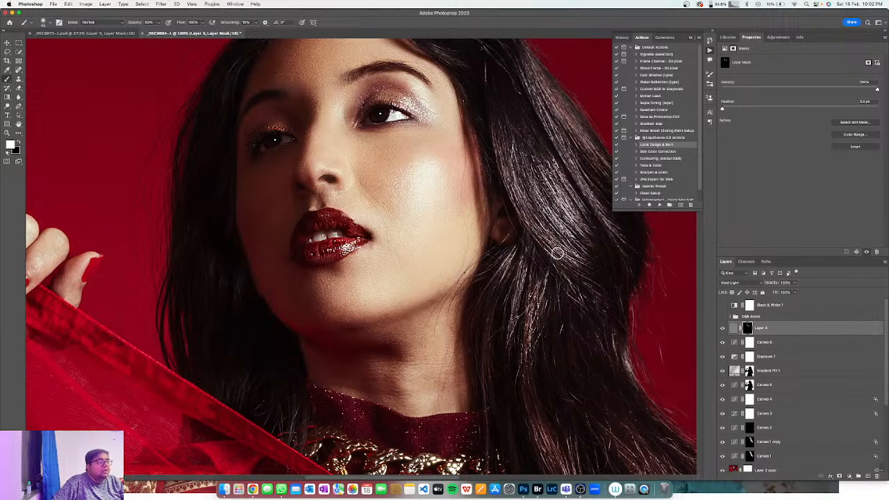
key("z")
right_click(584, 303)
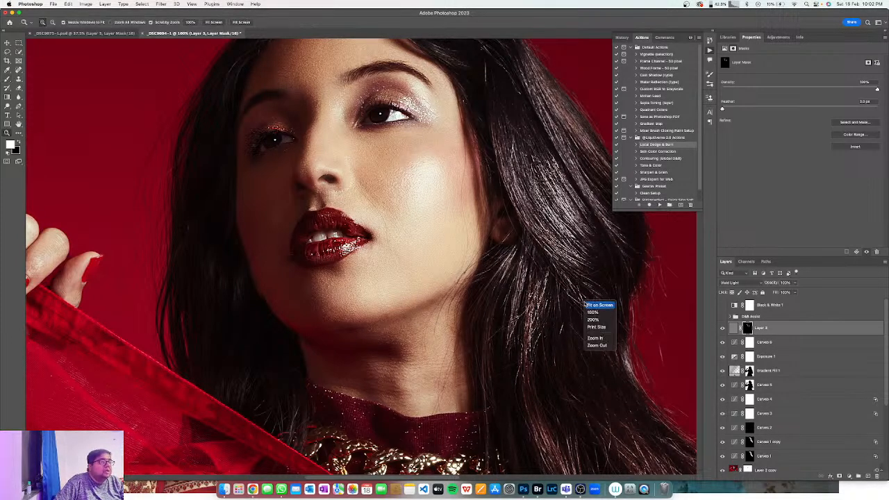
left_click(585, 304)
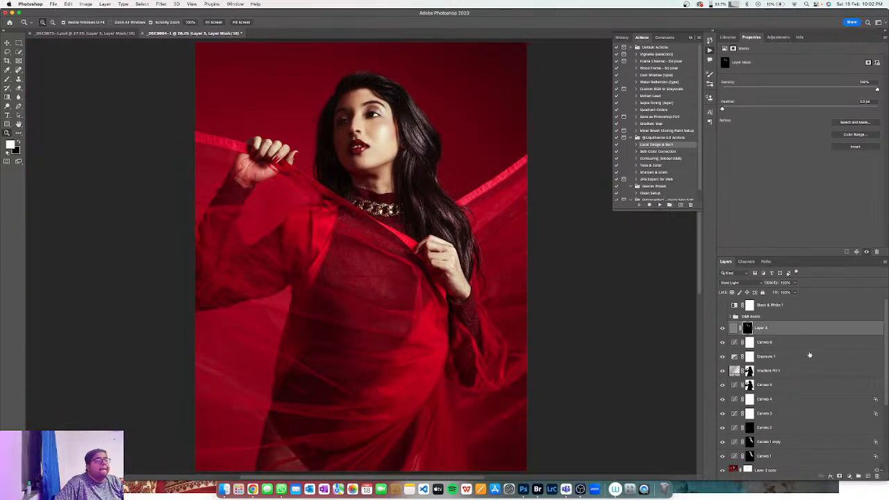
Add a Color Lookup adjustment using EdgyAmber.3DL in Normal mode and reduce its opacity to about 24%
left_click(848, 476)
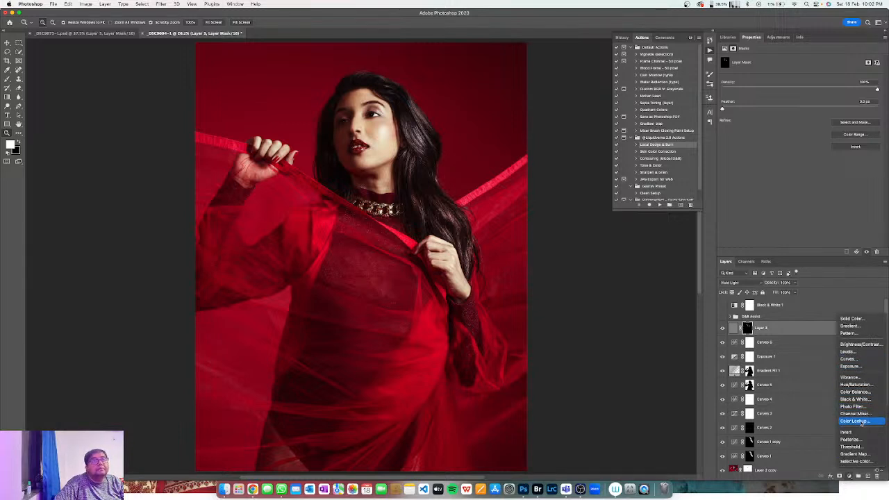
left_click(854, 421)
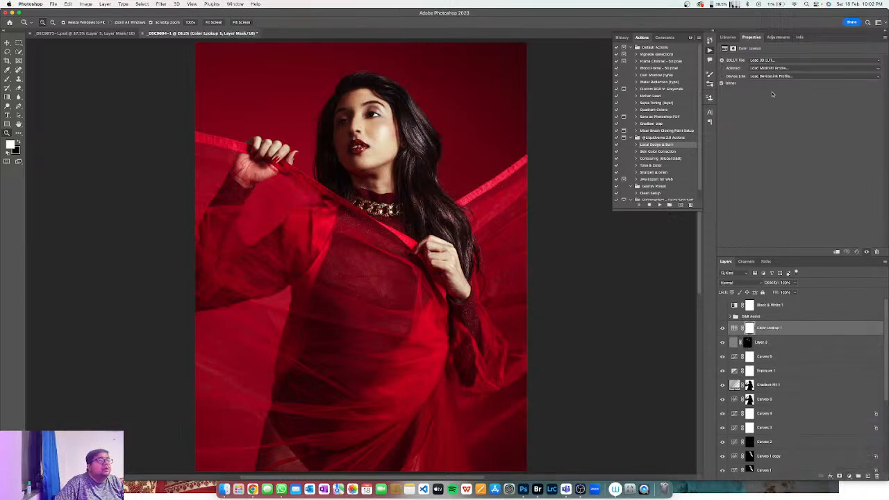
left_click(773, 61)
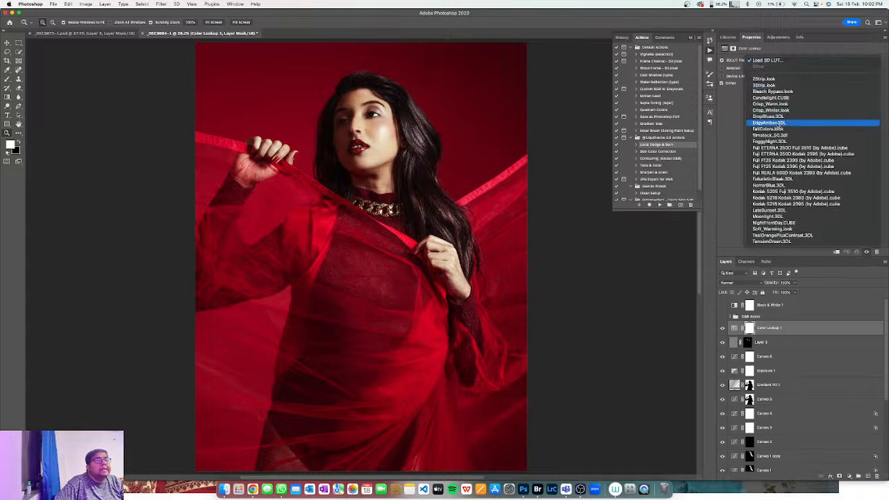
left_click(778, 124)
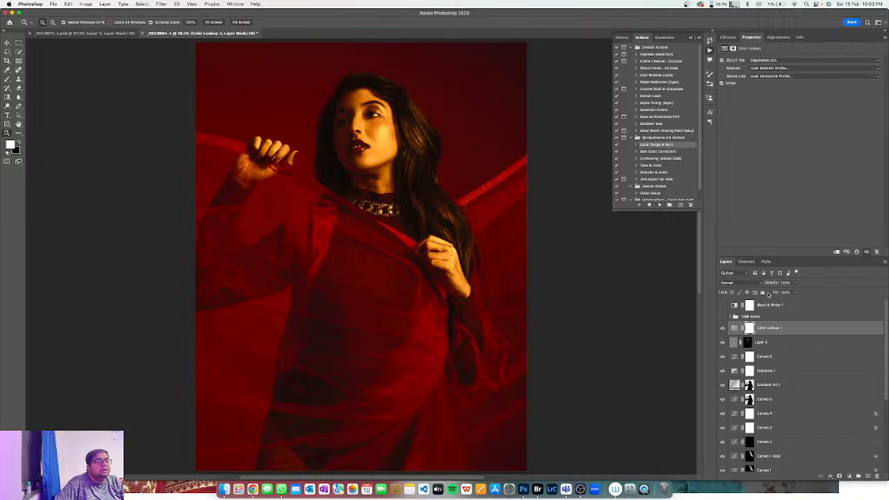
left_click(740, 283)
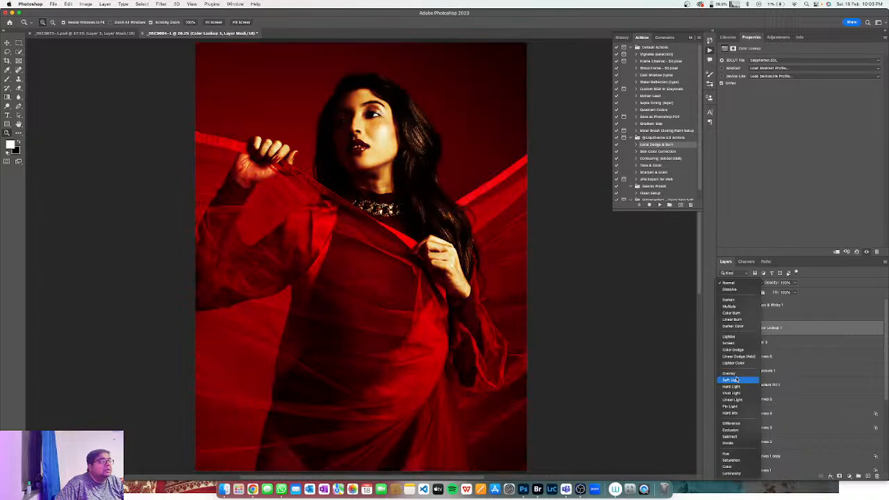
left_click(735, 284)
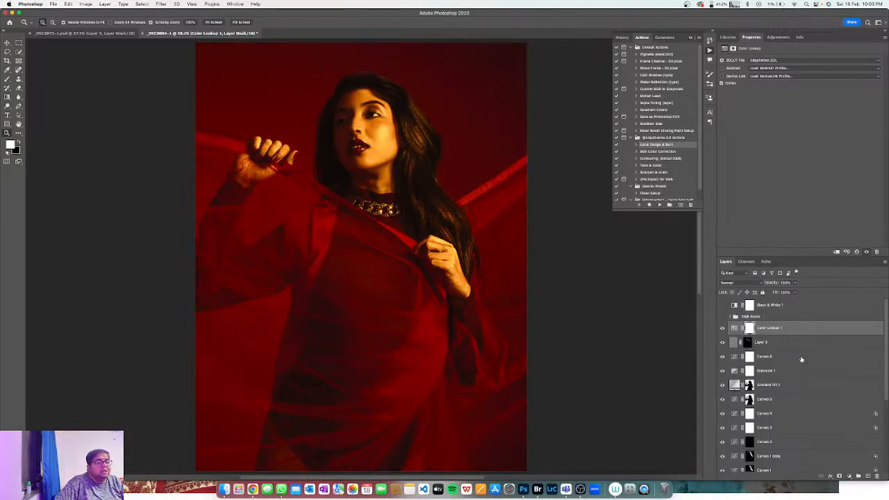
left_click_drag(775, 284, 672, 281)
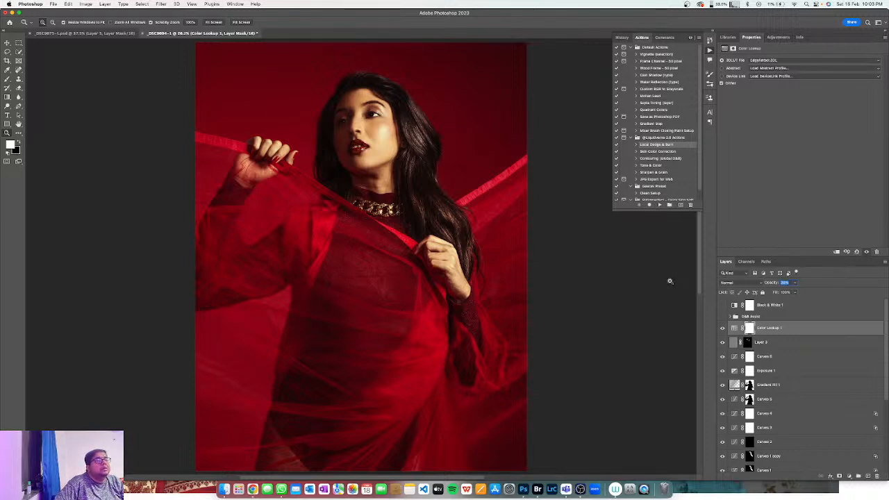
Add a second Color Lookup adjustment using LateSunset.3DL and reduce its opacity to about 40%
left_click(849, 476)
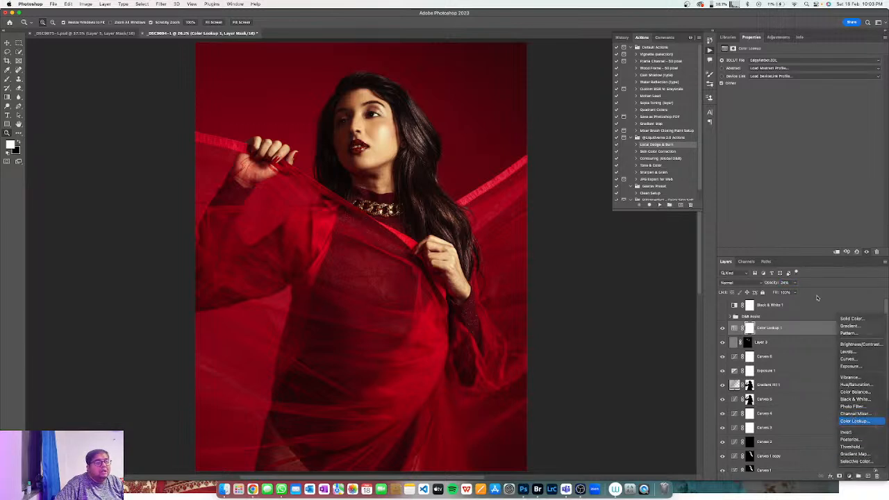
left_click(854, 420)
left_click(771, 60)
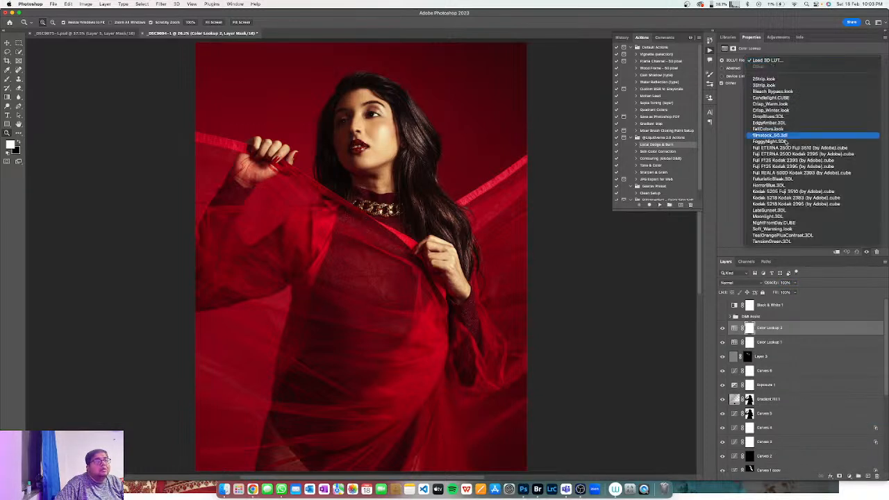
left_click(769, 210)
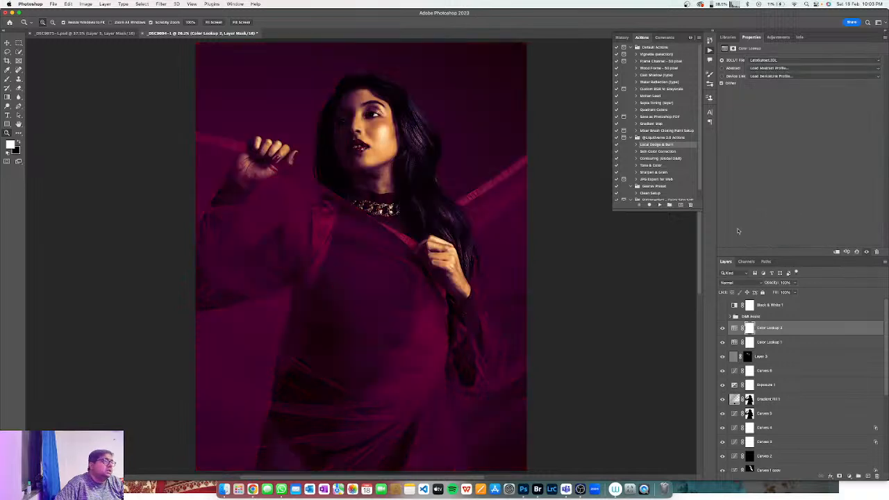
left_click_drag(767, 284, 672, 273)
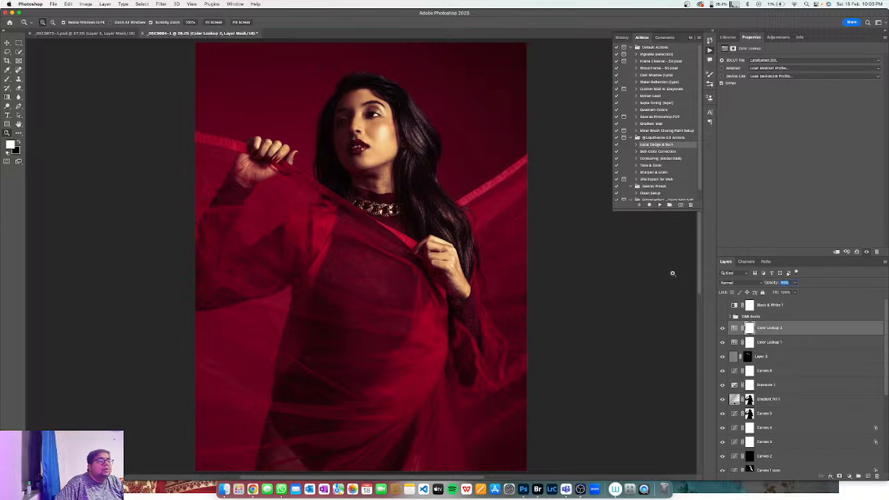
Group the two Color Lookup layers and lower the group's opacity to about 66%
left_click(800, 342, "shift")
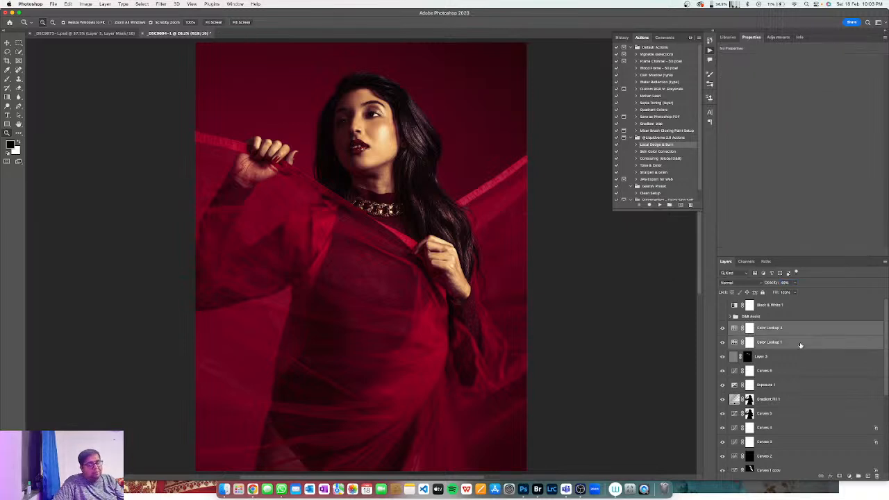
key("super+g")
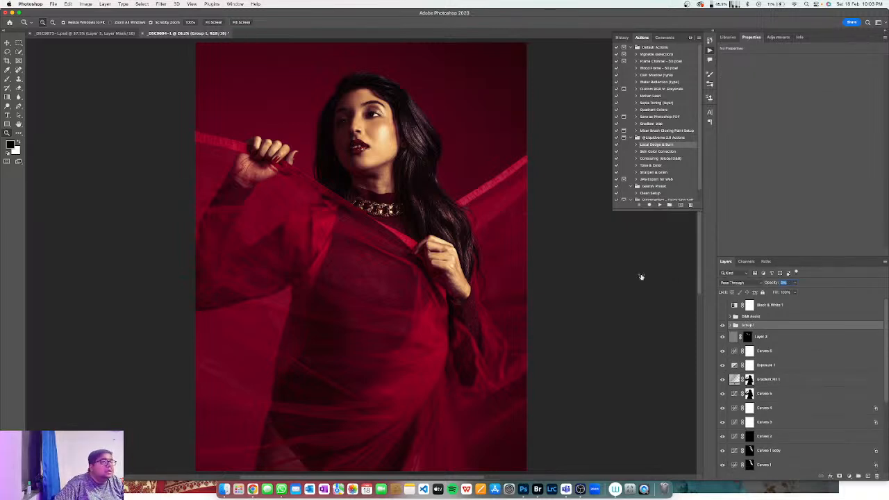
left_click_drag(641, 276, 641, 275)
key("2")
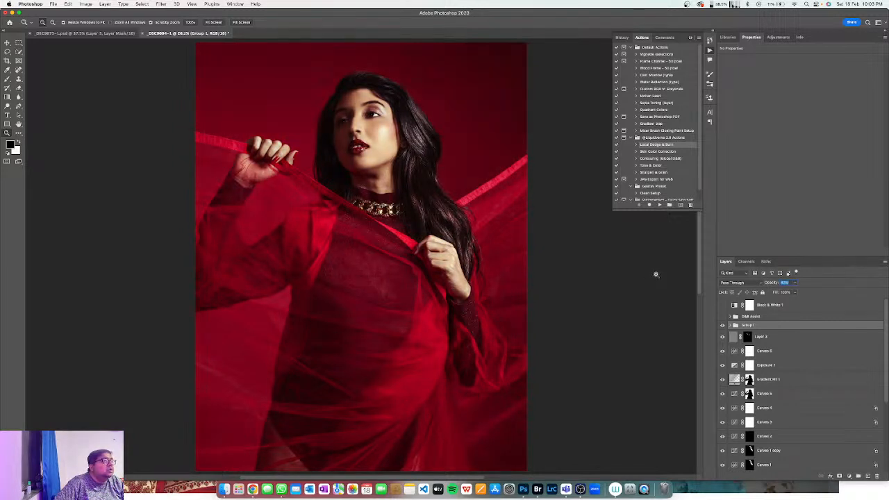
key("shift+Up")
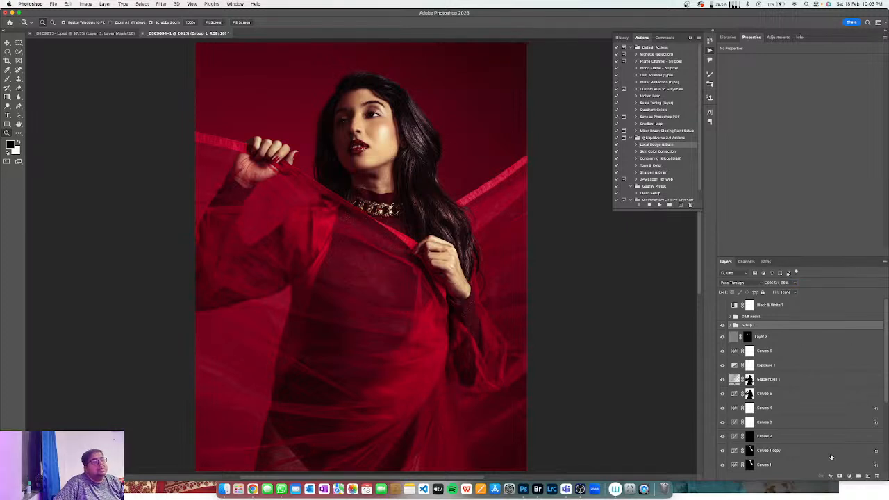
Add a Curves adjustment above Group 1, lifting the midtones and placing a shadow point at about input 67, output 72
left_click(850, 477)
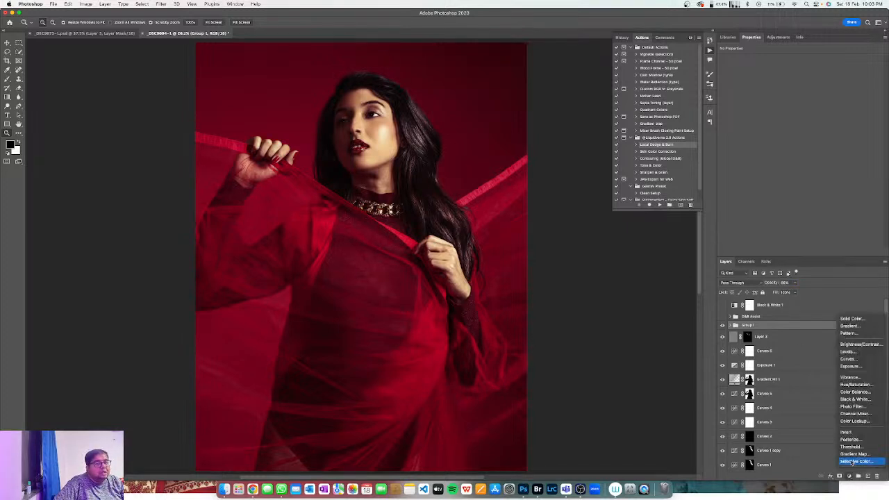
left_click(848, 358)
left_click(807, 119)
left_click_drag(807, 119, 786, 141)
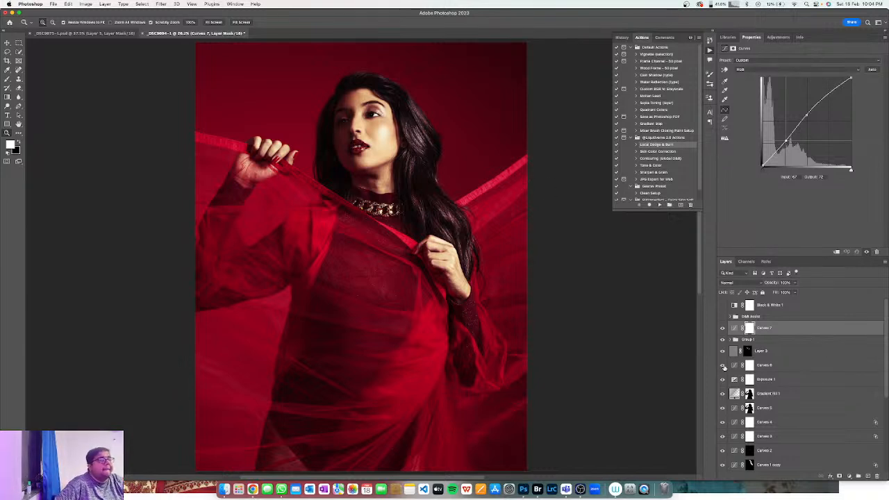
Group Curves 7 with Group 1 and compare the image with the new group hidden and shown
left_click(773, 340)
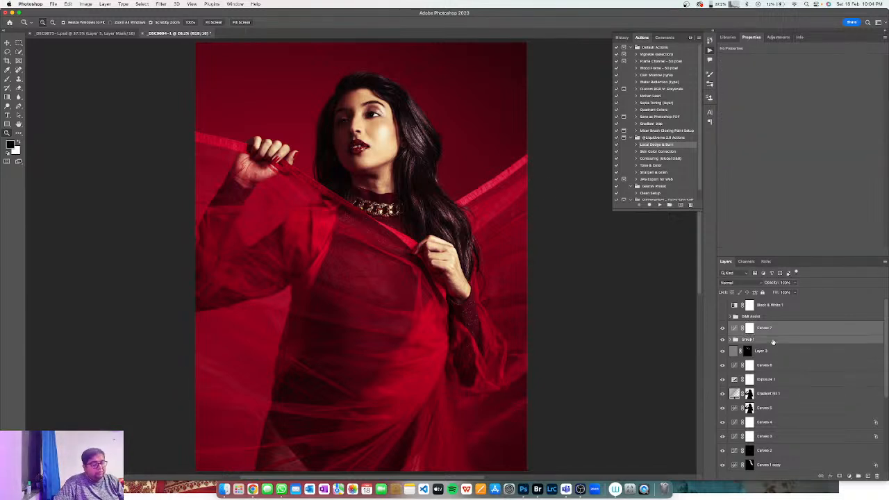
key("super+g")
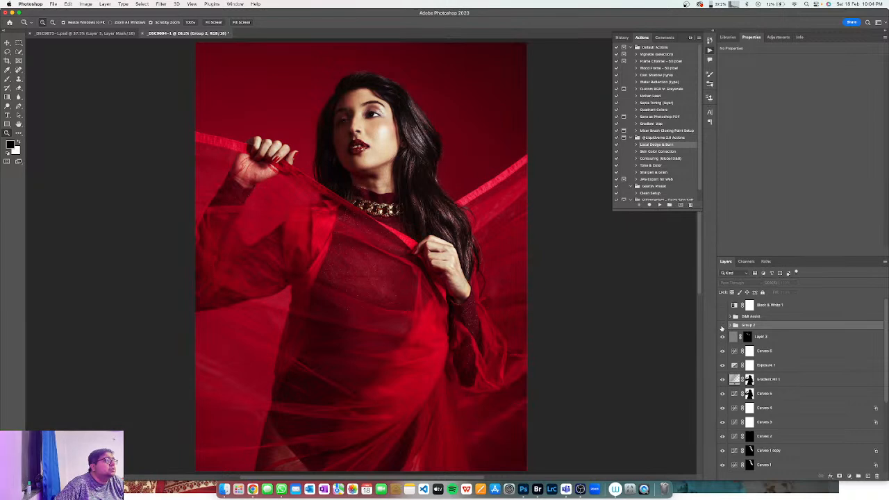
left_click(721, 327)
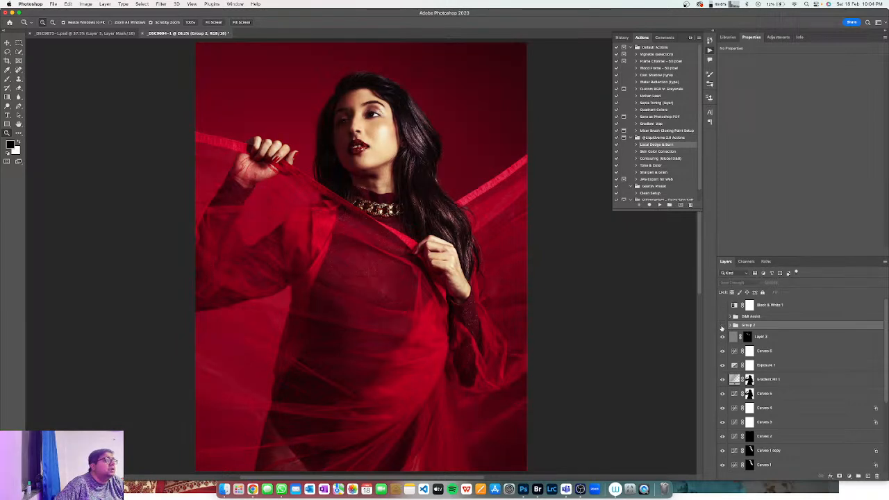
left_click(721, 327)
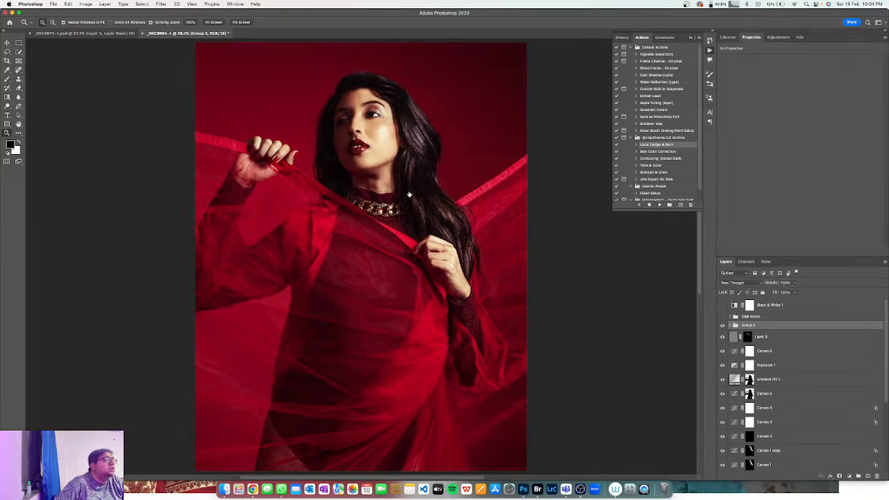
Save a JPEG copy of _DSC9094-1 in the Lightroom folder with the offered JPEG options, and try to save the document itself
left_click(48, 5)
left_click(70, 88)
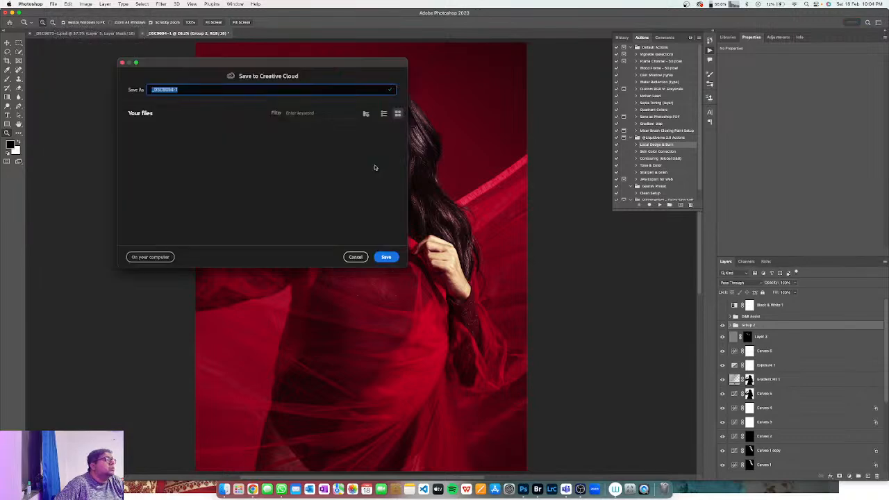
left_click(166, 256)
left_click(427, 257)
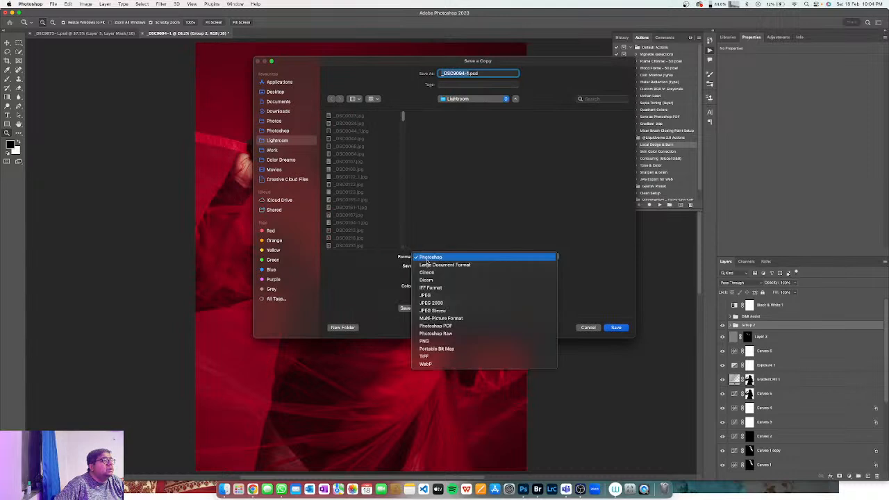
left_click(438, 293)
left_click(616, 327)
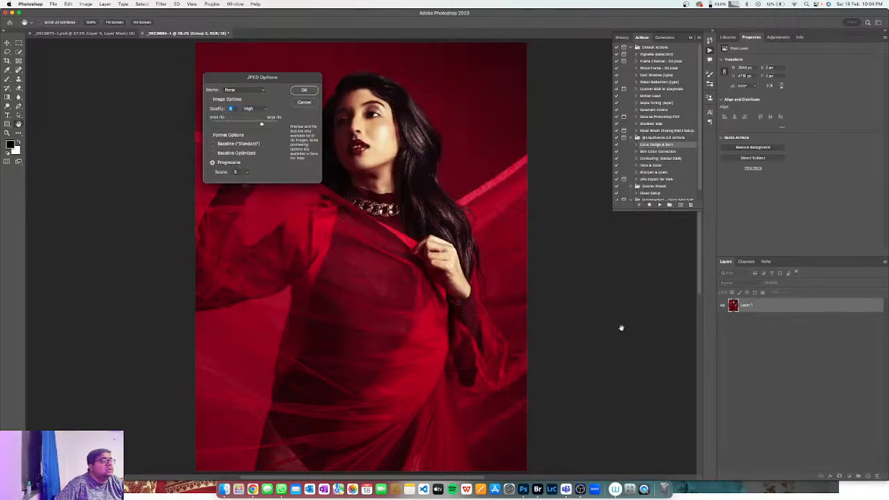
left_click(303, 90)
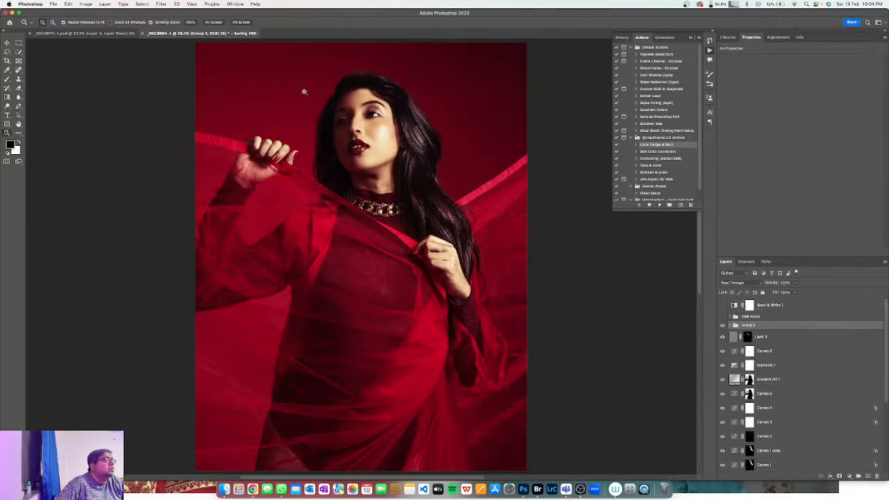
key("super+s")
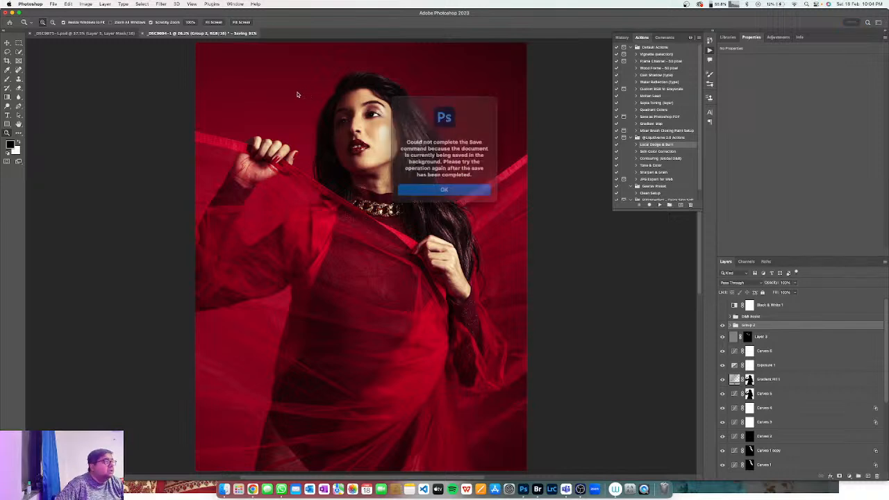
Save the document on the computer as _DSC9094-1.psd in the Lightroom folder, in Photoshop format with the color profile embedded
left_click(444, 183)
key("super+s")
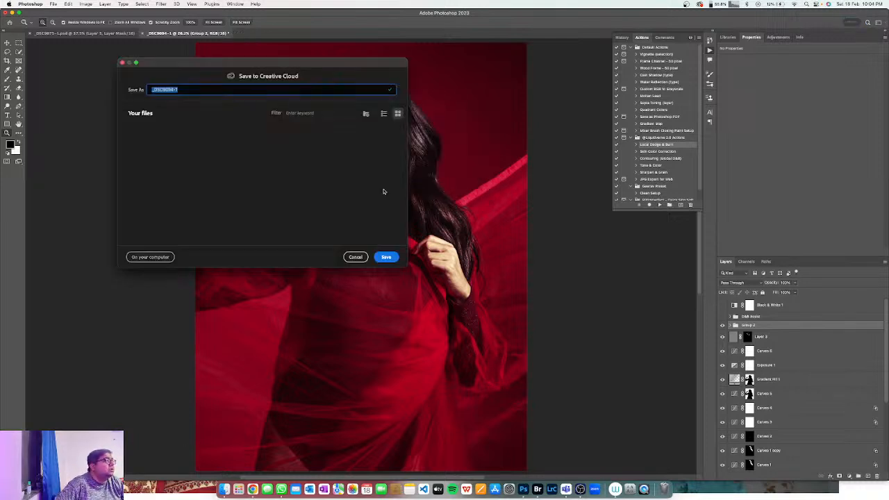
left_click(170, 257)
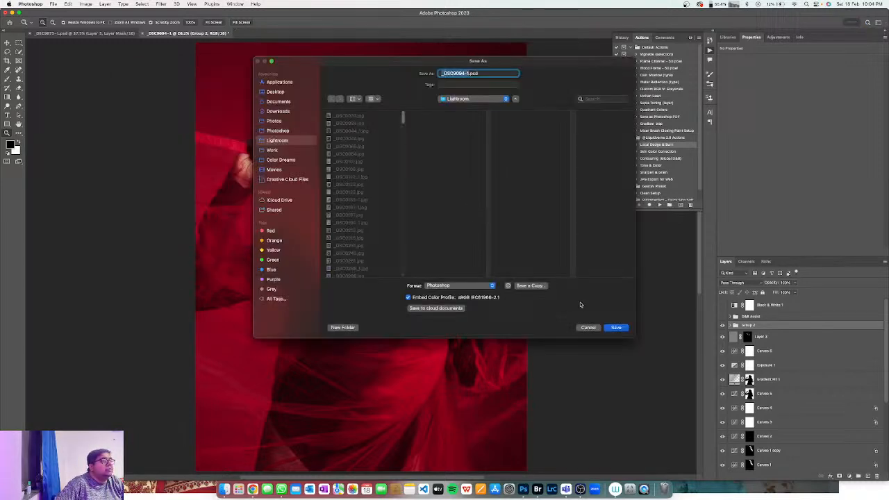
left_click(602, 328)
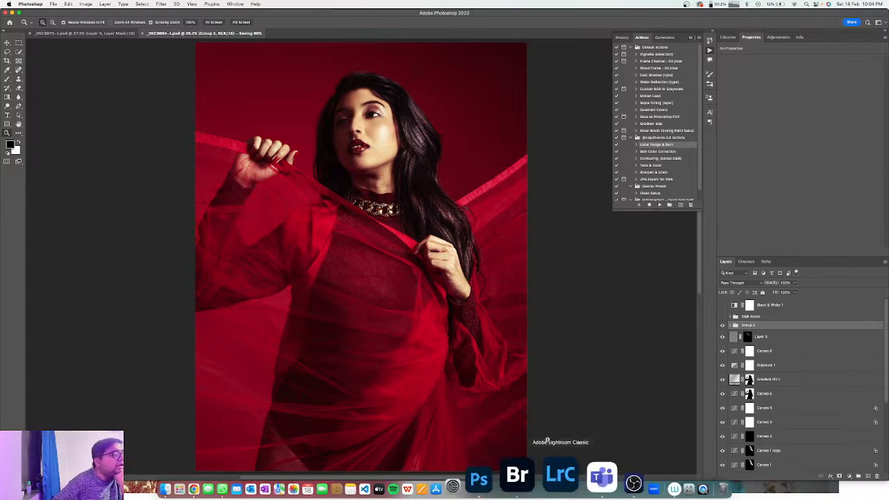
Switch to Finder and take a quick look at the exported _DSC9094-1.jpg in the Lightroom folder
left_click(209, 476)
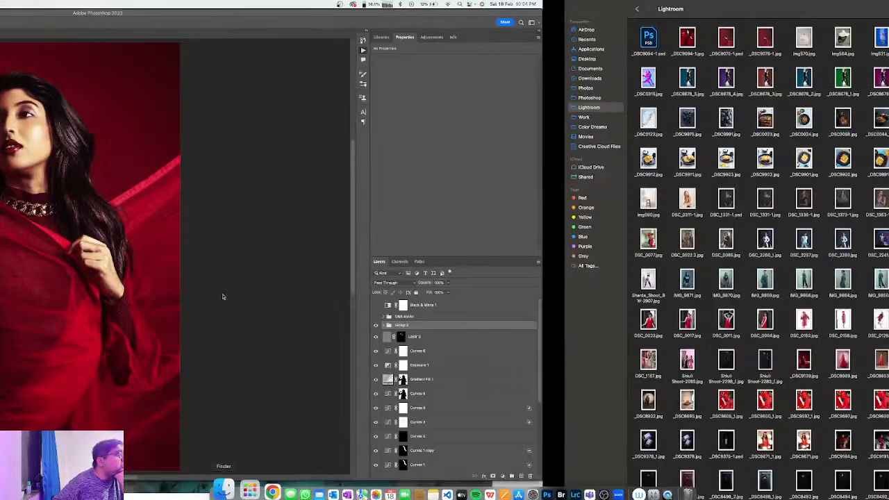
left_click(125, 38)
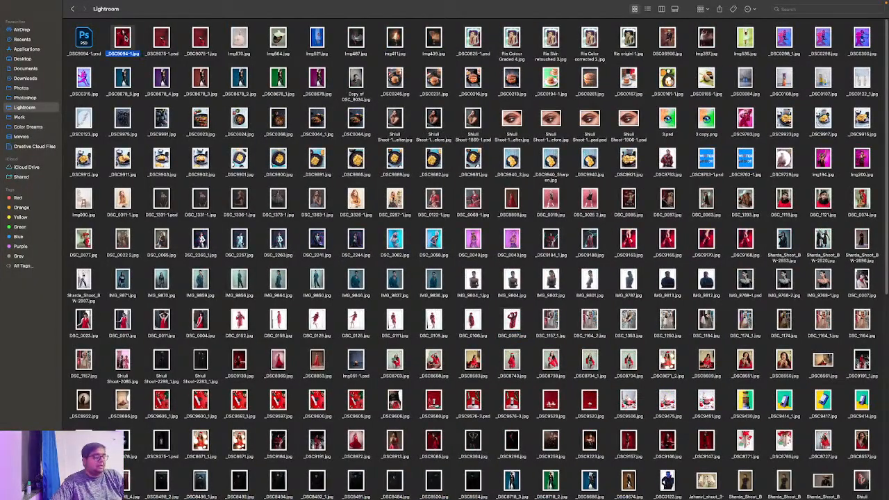
key("space")
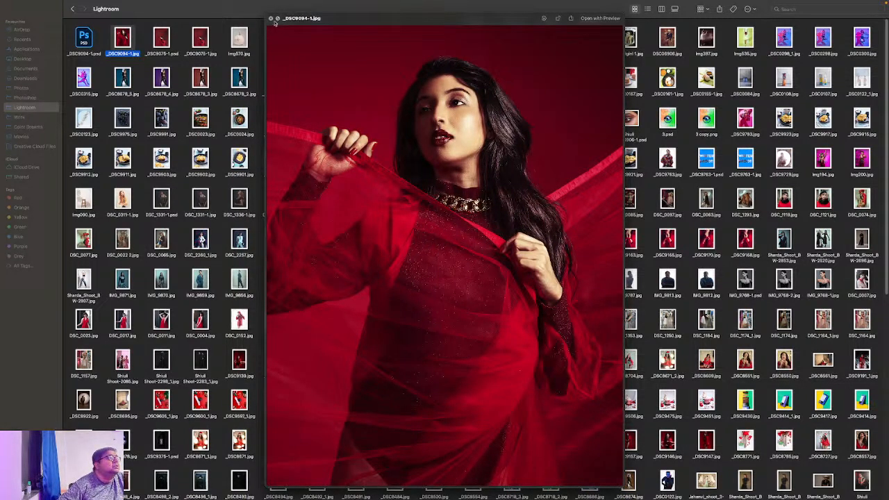
left_click(271, 18)
Open _DSC9094-1.jpg in Preview and enlarge its window to fill the screen above the Dock
double_click(125, 38)
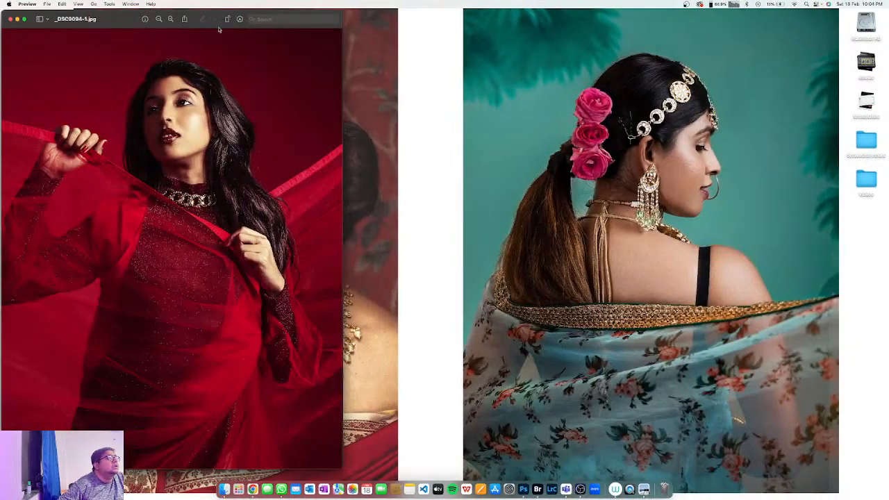
left_click_drag(120, 20, 357, 4)
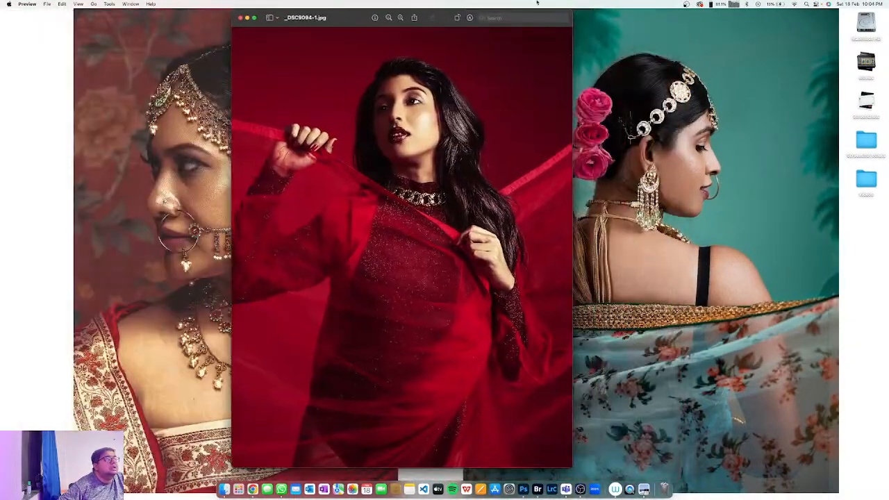
left_click_drag(572, 125, 887, 152)
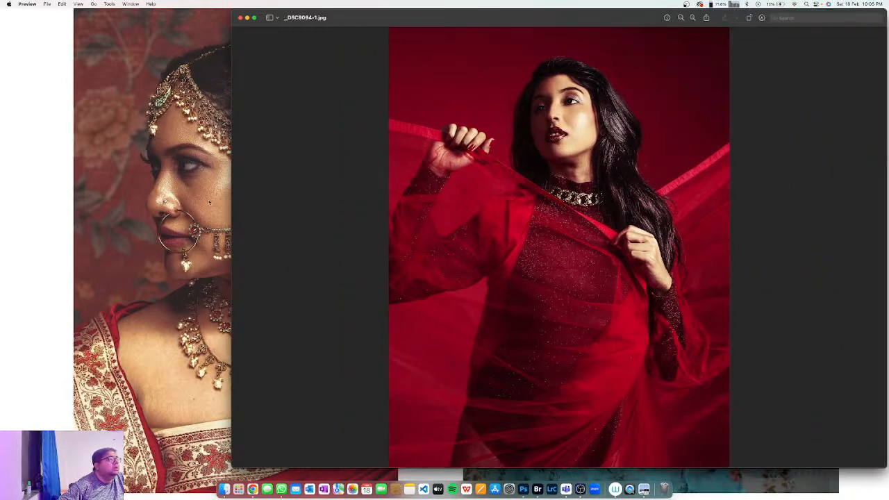
left_click_drag(232, 194, 1, 193)
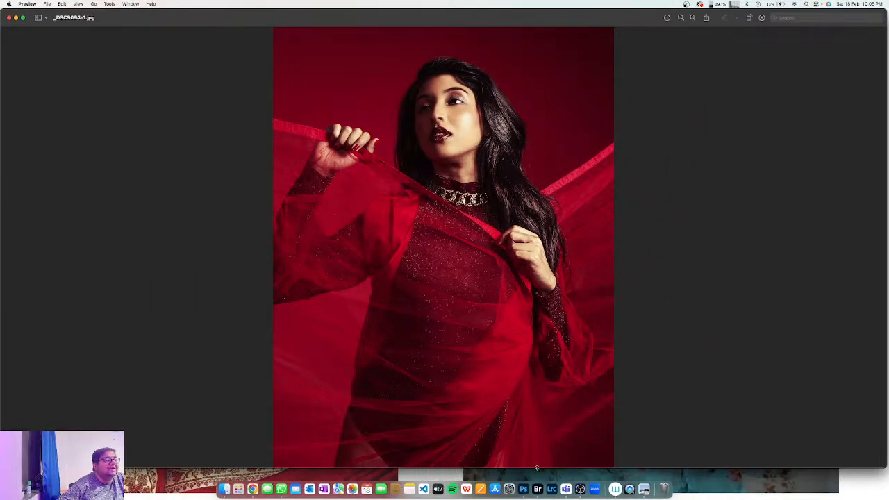
left_click_drag(537, 468, 536, 479)
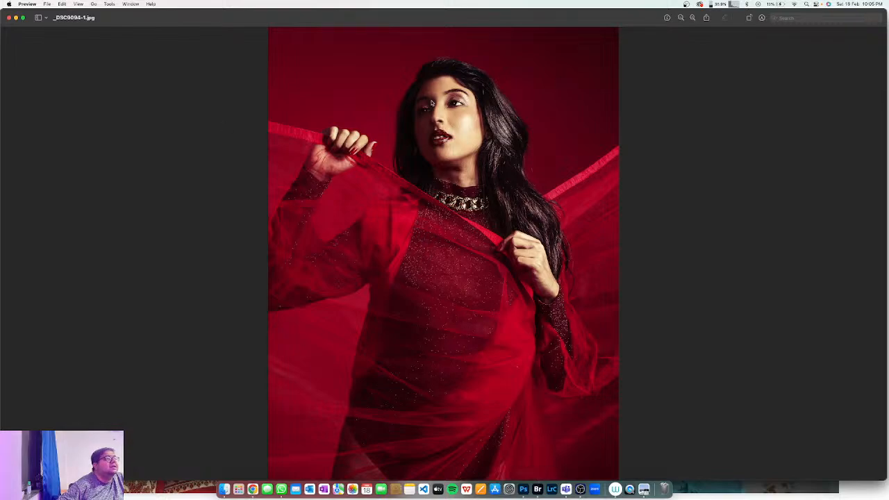
Examine the exported portrait up close, checking the glittering dress, the necklace, the hands, the hair and the face
left_click(693, 18)
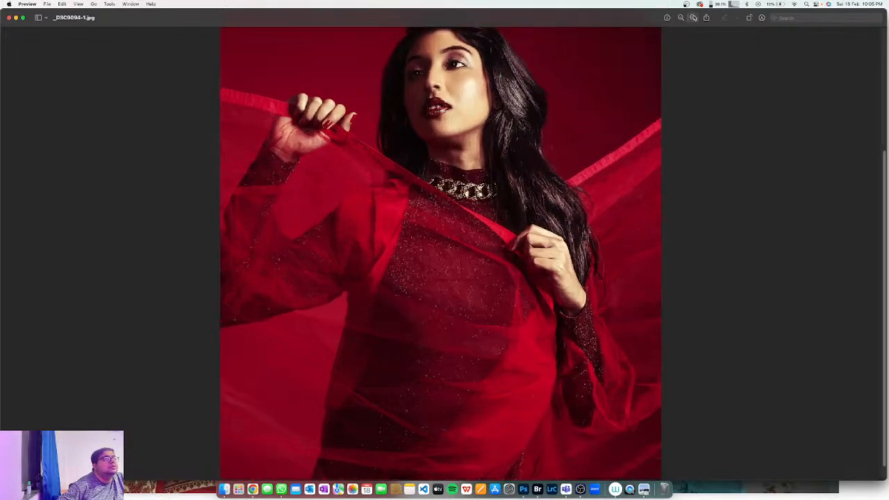
left_click(693, 18)
left_click_drag(577, 82, 572, 236)
left_click(562, 353)
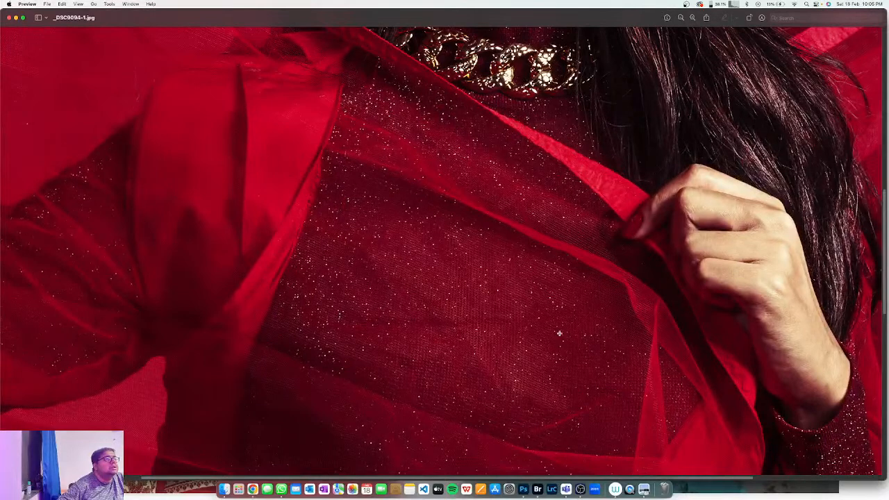
left_click_drag(523, 198, 525, 250)
left_click(501, 139)
scroll(809, 122, "down", 2)
scroll(809, 123, "up", 8)
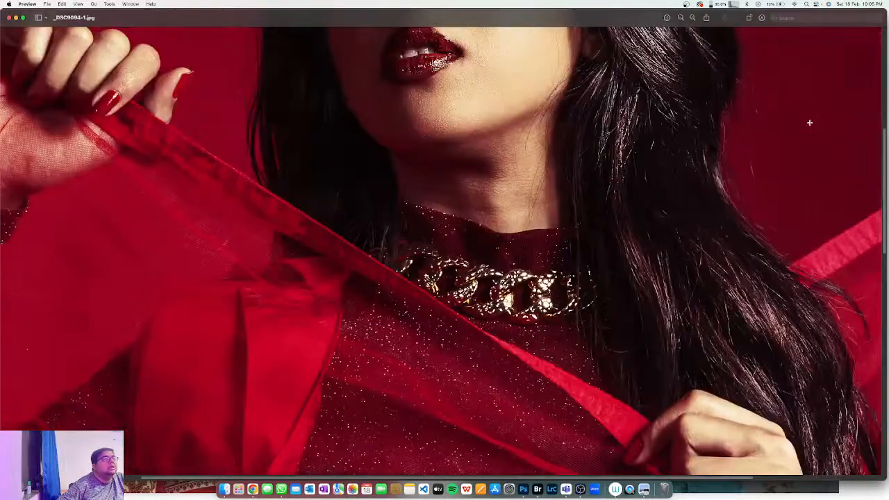
scroll(809, 123, "up", 5)
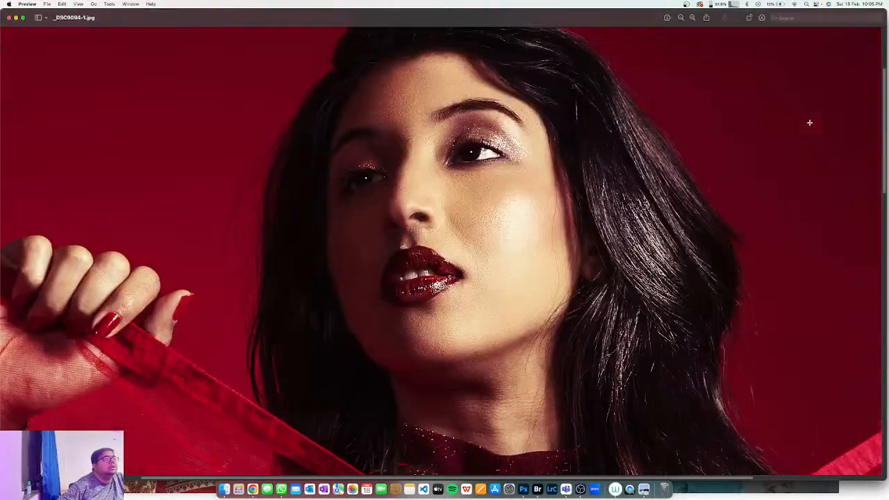
View the whole exported portrait at reduced size and fitted to the window, and close it
left_click(681, 17)
left_click(681, 17)
left_click(680, 17)
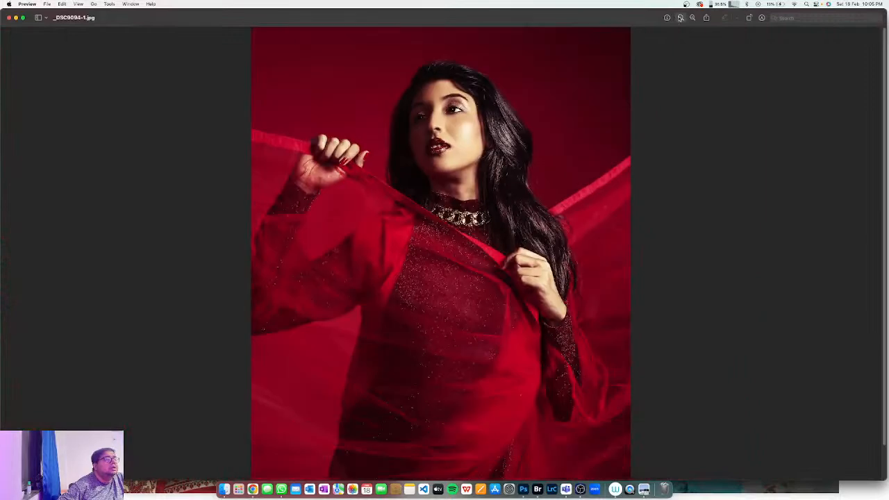
left_click(680, 17)
left_click(681, 18)
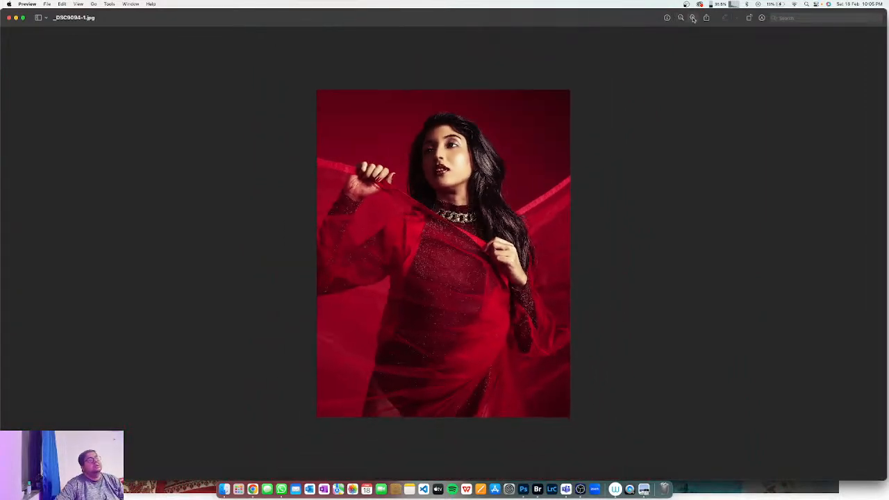
left_click(692, 17)
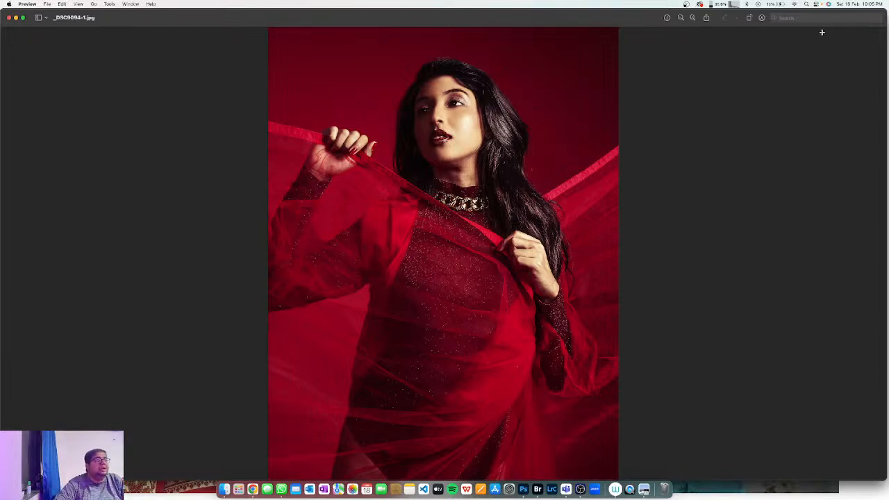
left_click(8, 17)
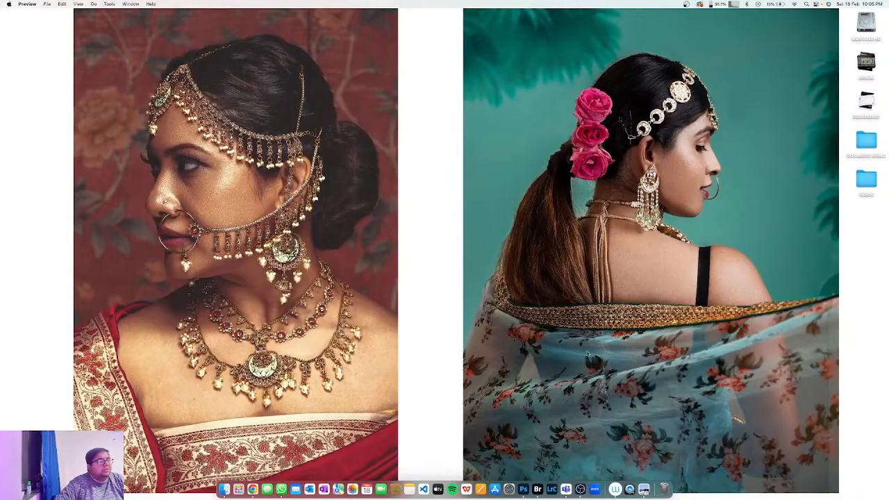
Look at the series in Bridge, return to Photoshop and close the _DSC9094-1.psd and _DSC9075-1.psd documents
left_click(542, 476)
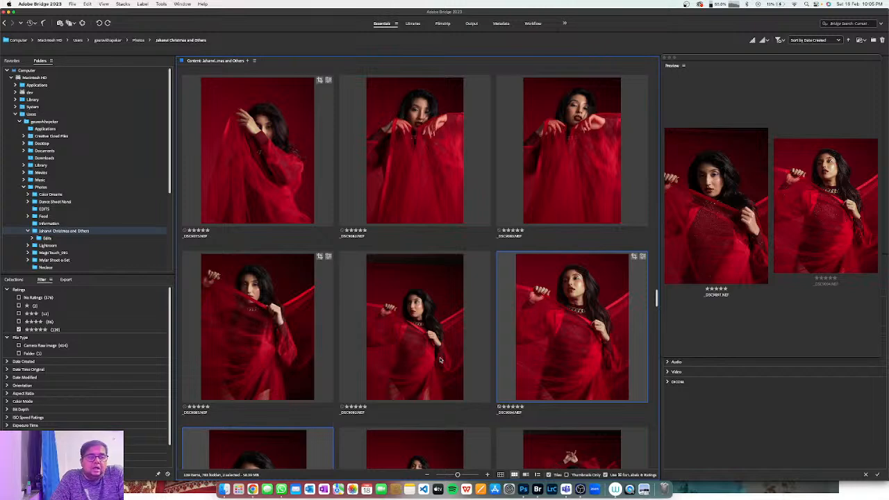
left_click(523, 489)
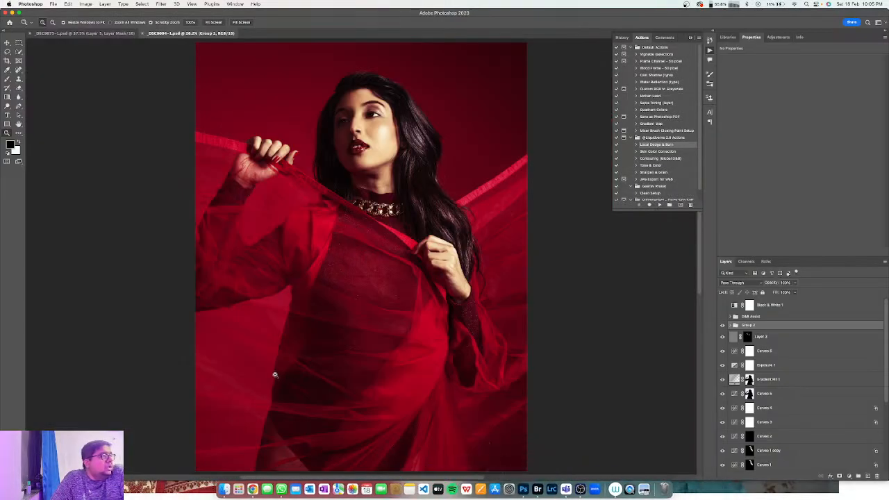
left_click(60, 35)
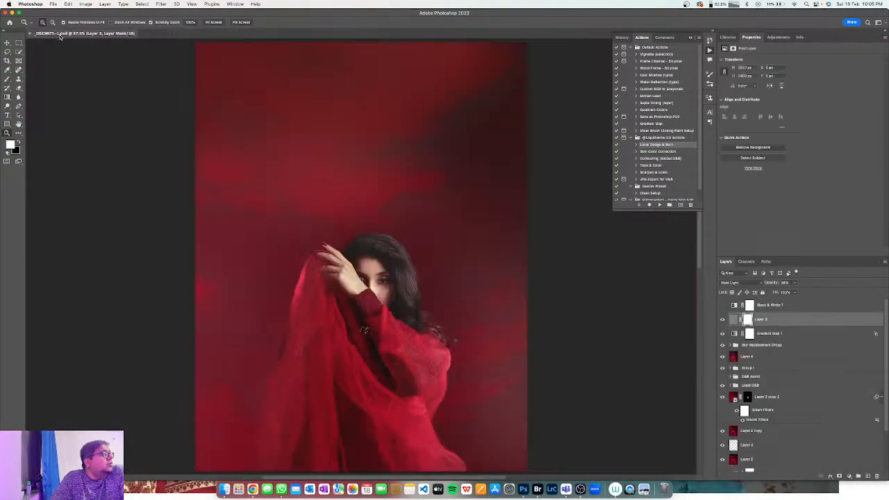
left_click(10, 22)
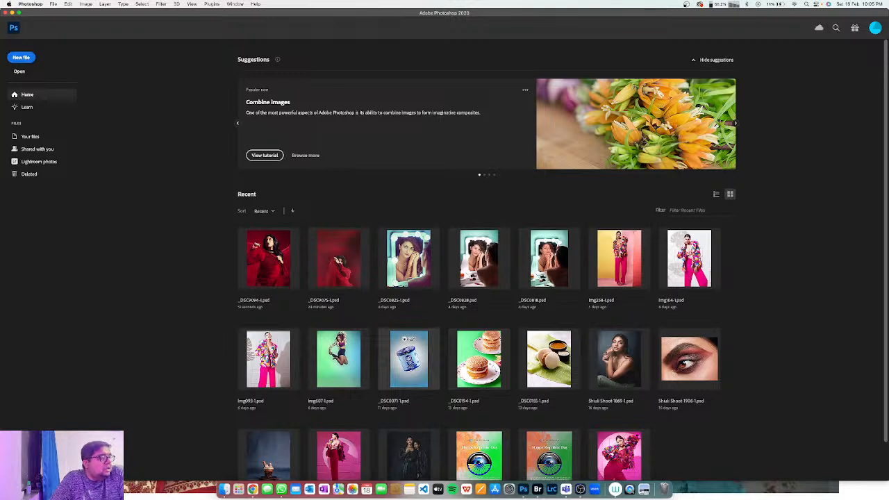
Open the recent files _DSC0071-1.psd and _DSC0194-1.psd one after the other, look at each edit and close it
left_click(405, 351)
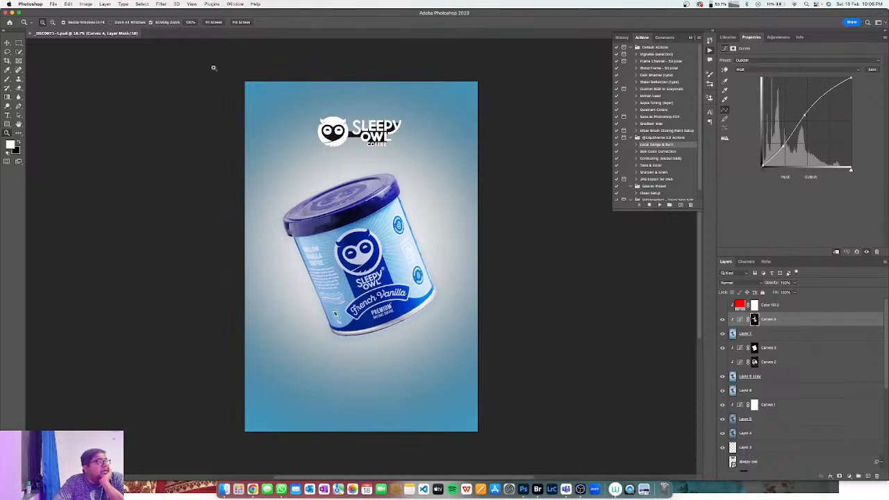
left_click(31, 33)
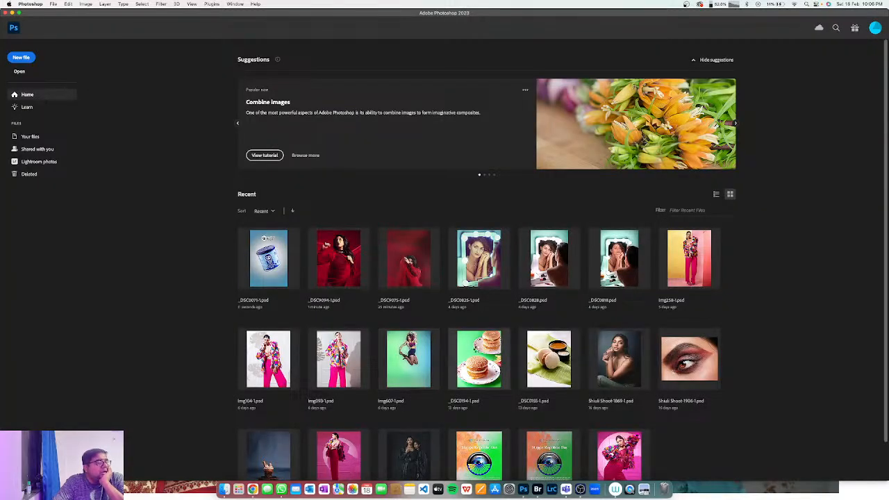
left_click(477, 349)
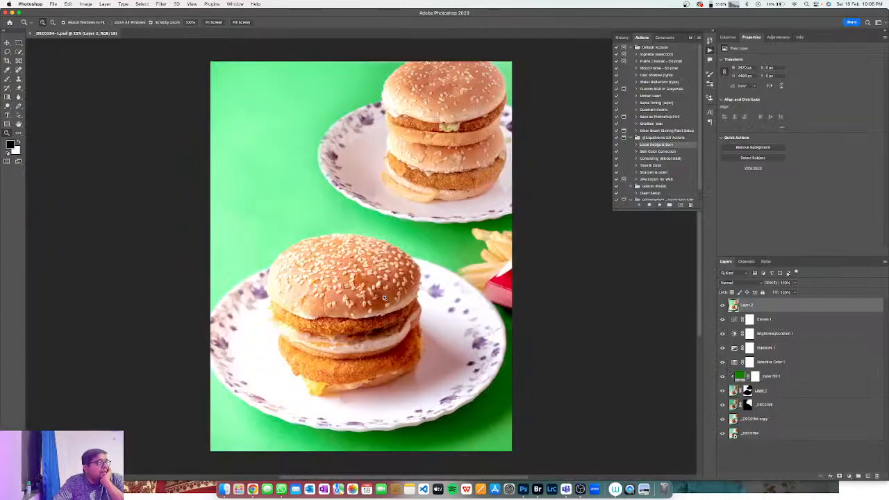
left_click(32, 34)
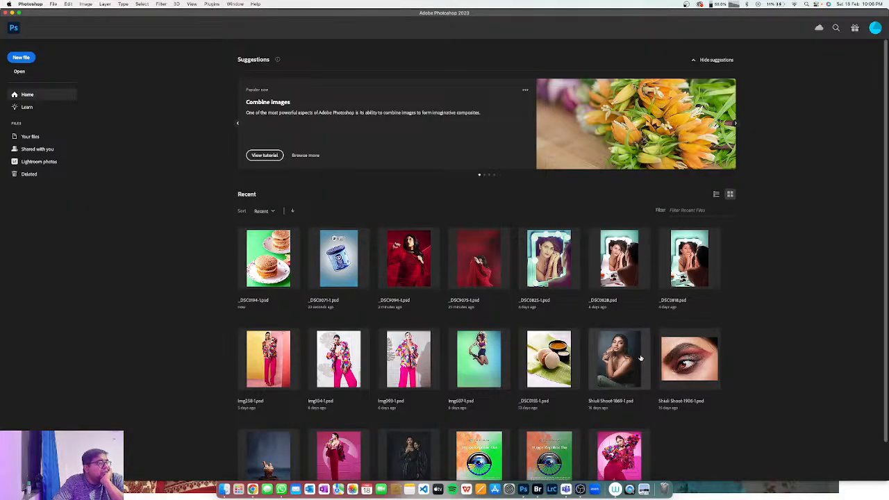
Switch to Finder and take a quick look at the food photos _DSC9940_2.jpg, _DSC0044.jpg and _DSC0213.jpg in the Lightroom folder
left_click(224, 486)
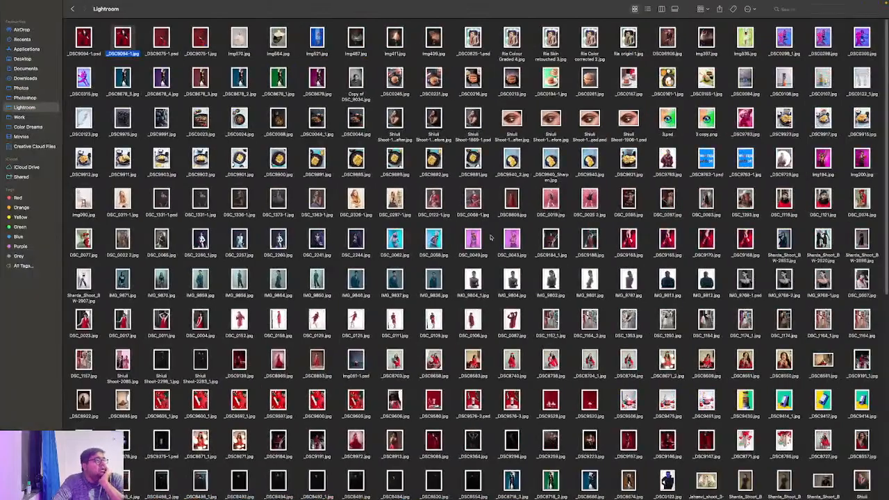
left_click(511, 162)
key("space")
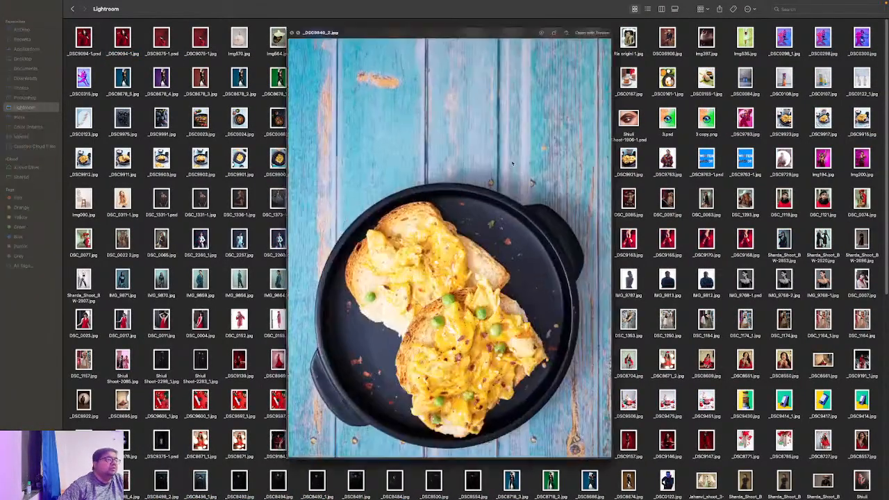
key("space")
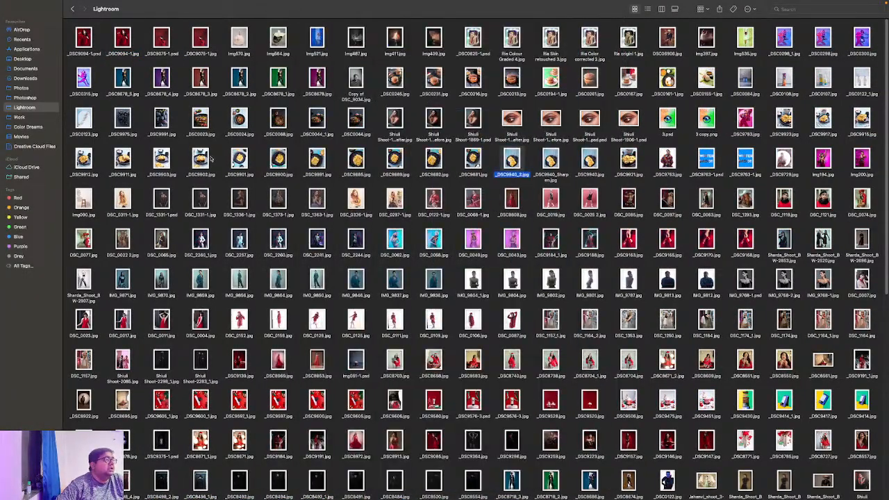
left_click(358, 121)
key("space")
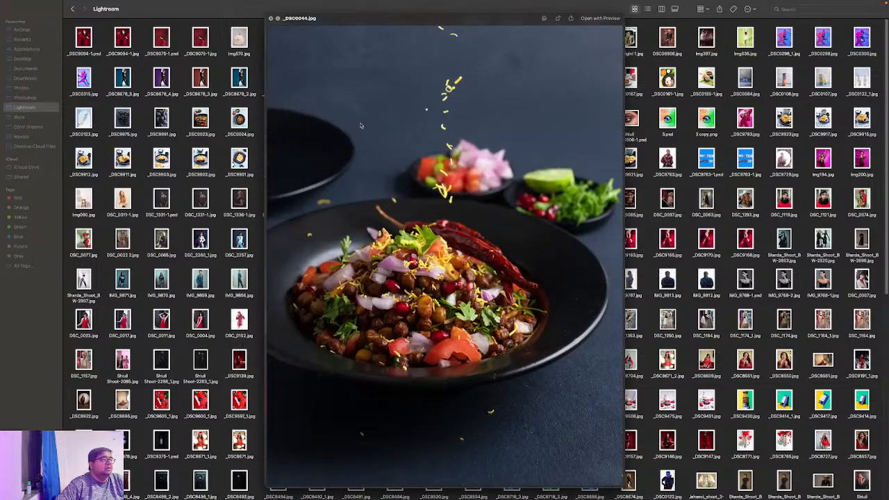
key("space")
left_click(520, 83)
key("space")
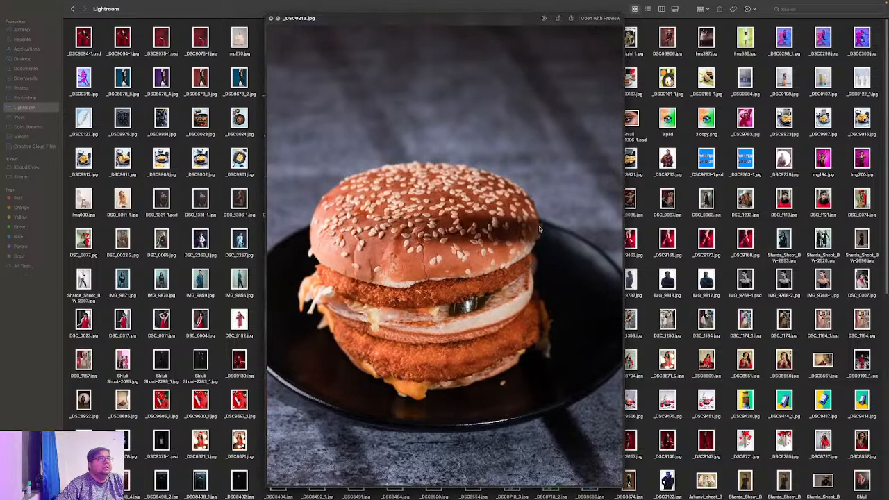
key("space")
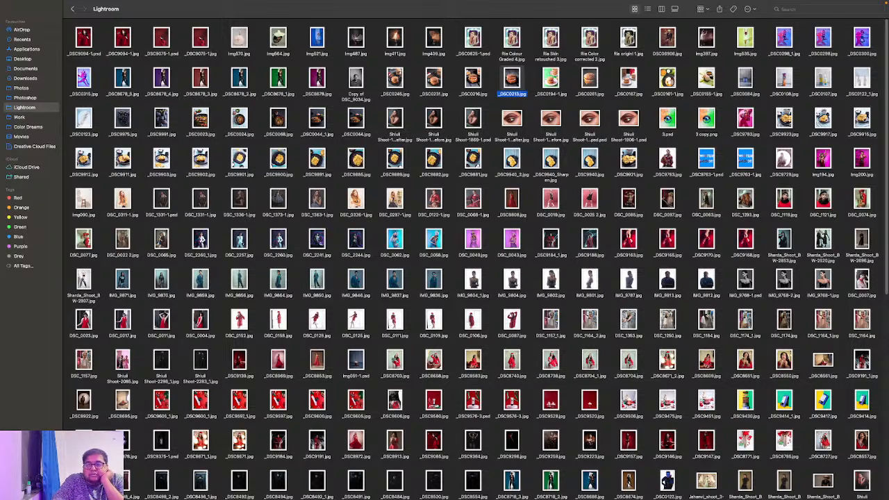
key("space")
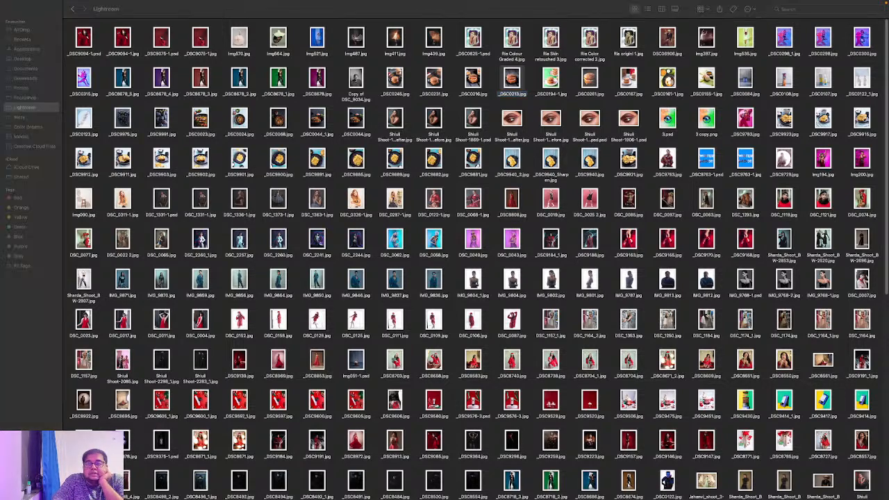